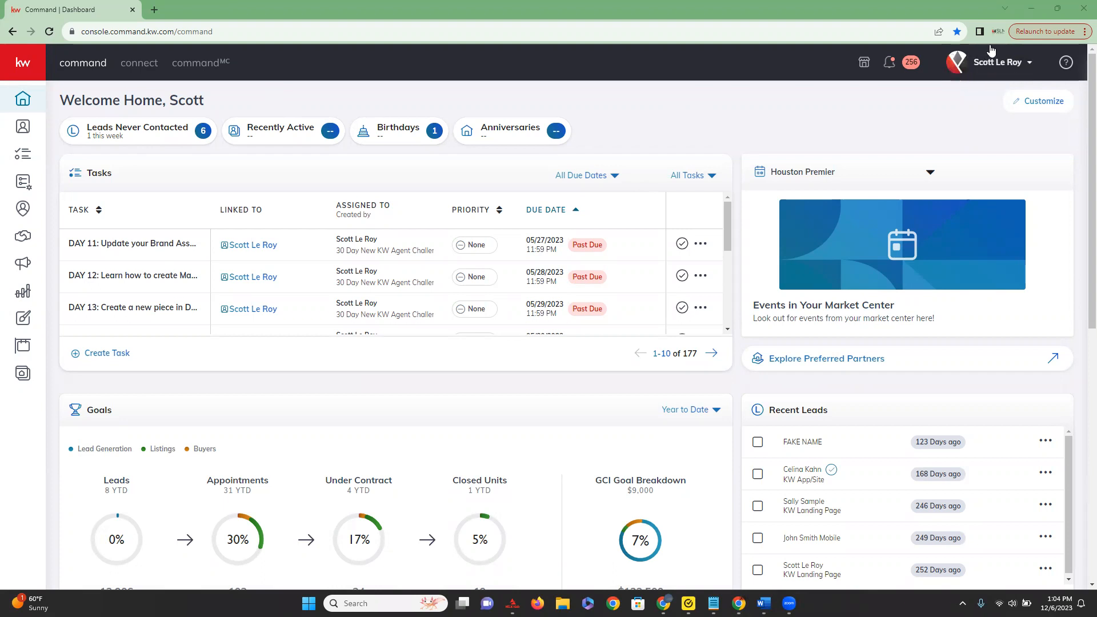
Switch to The Dream Team account and return to the personal account.
left_click(1008, 69)
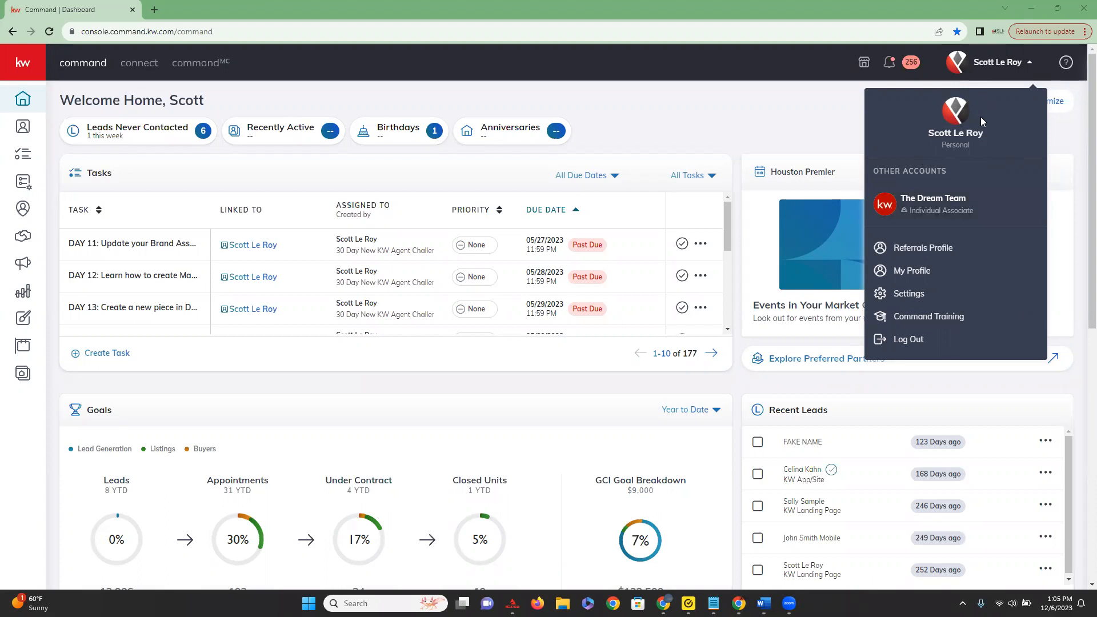
left_click(982, 211)
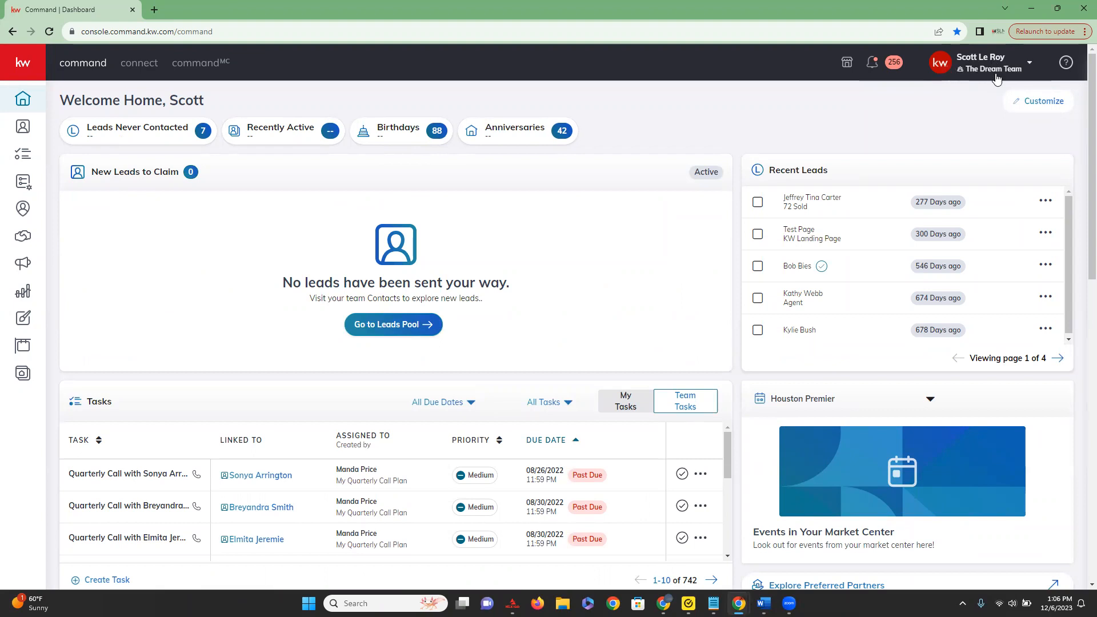
left_click(1028, 66)
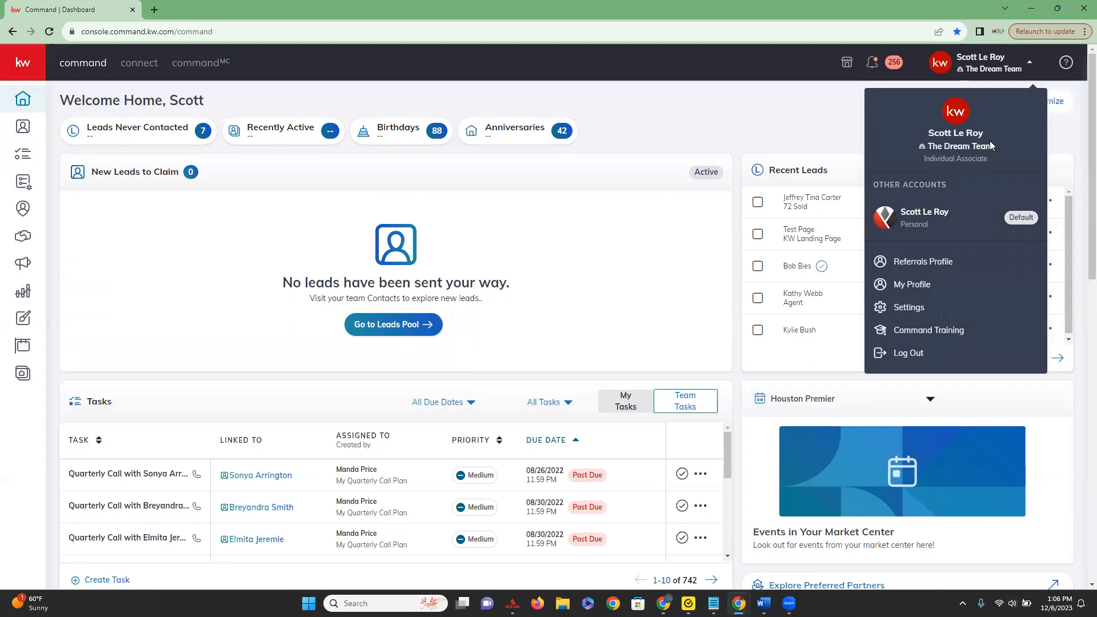
left_click(968, 224)
Open the Contact Archive page in the contacts section of the Command settings.
left_click(1009, 66)
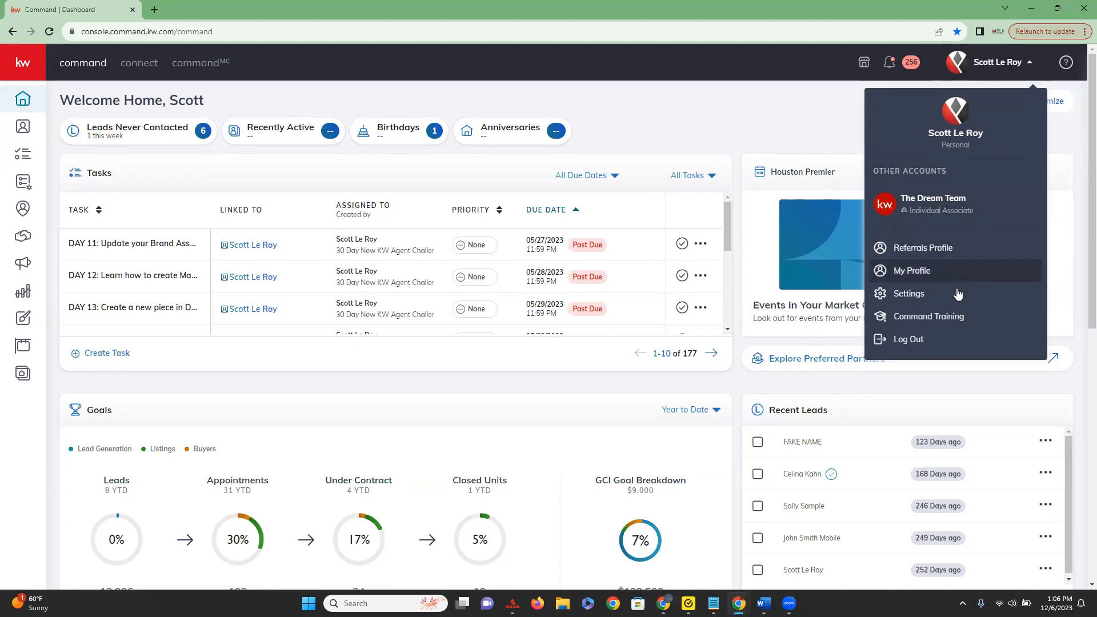
left_click(925, 298)
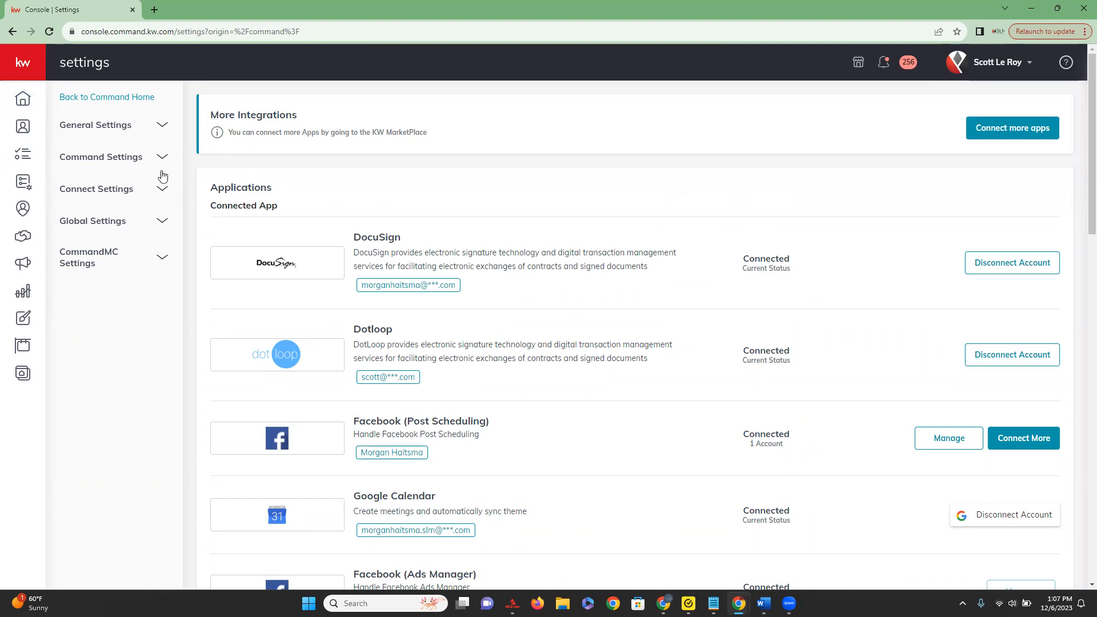
left_click(135, 162)
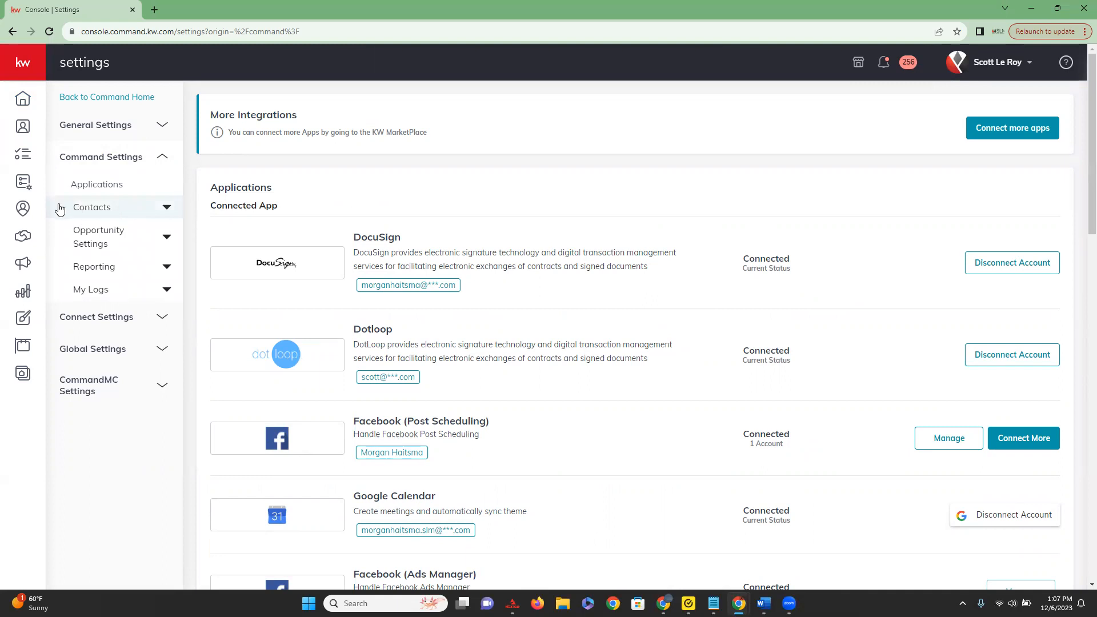
left_click(166, 209)
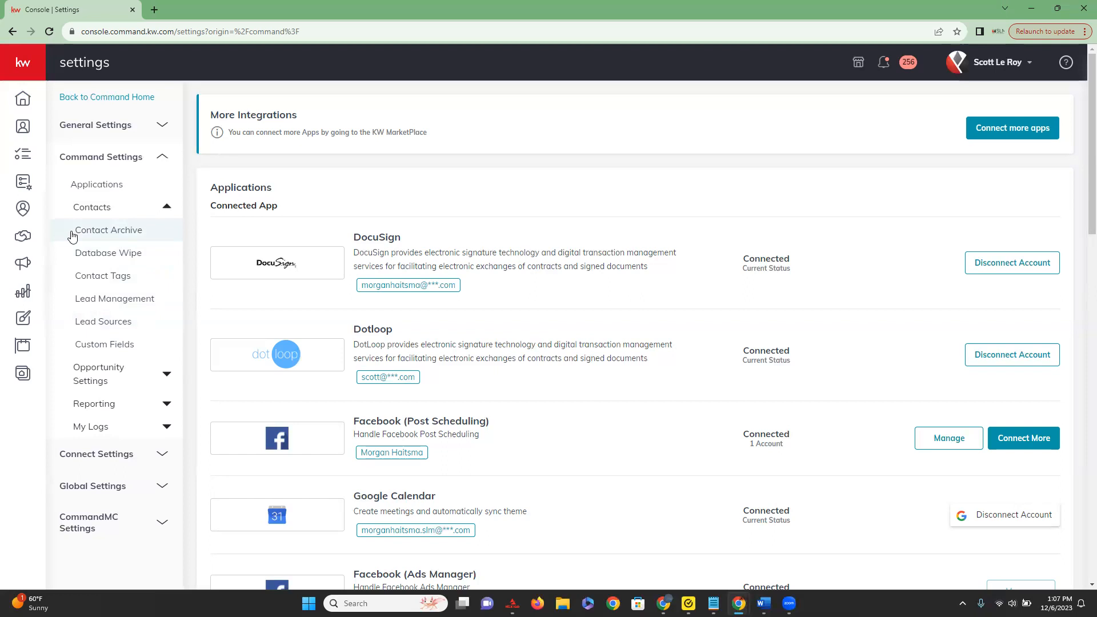
left_click(129, 240)
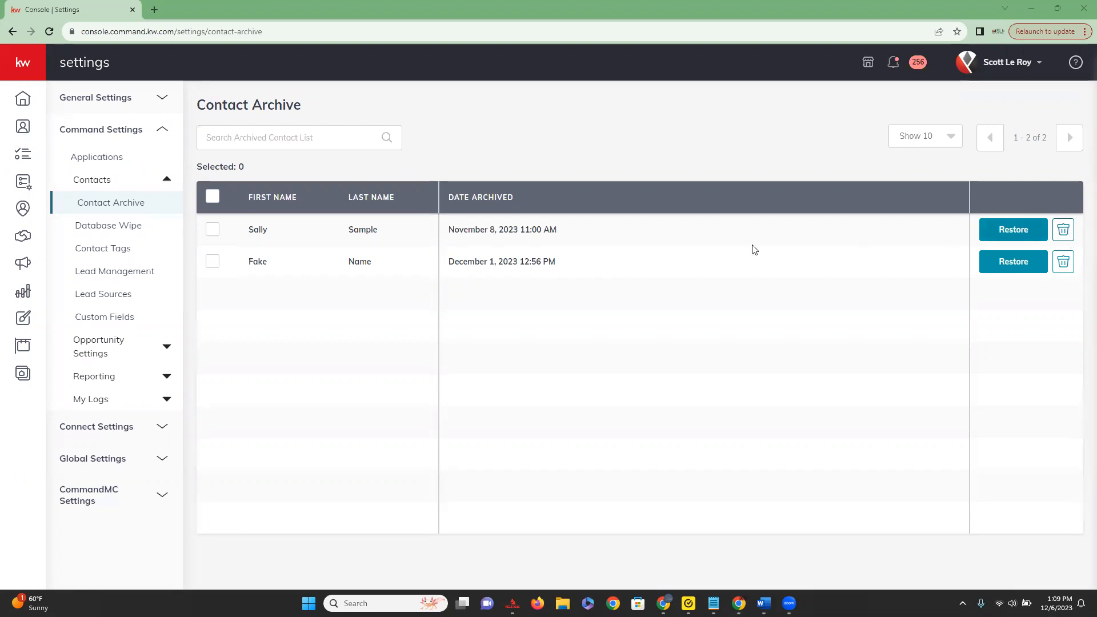
Select all contacts in the Contact Archive list.
left_click(258, 205)
left_click(243, 136)
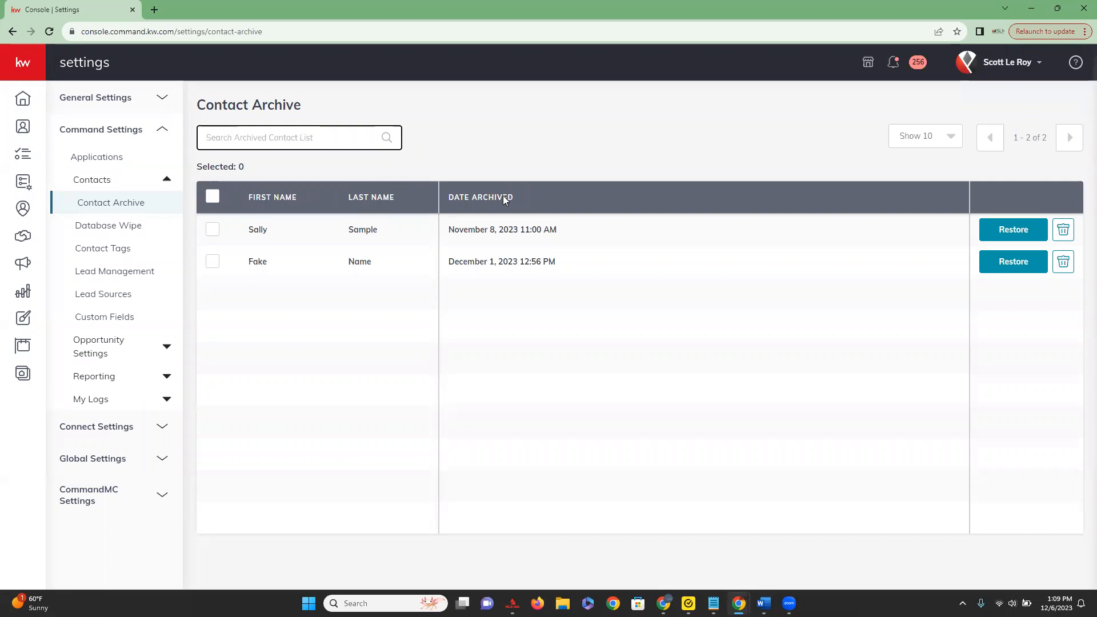
left_click(213, 197)
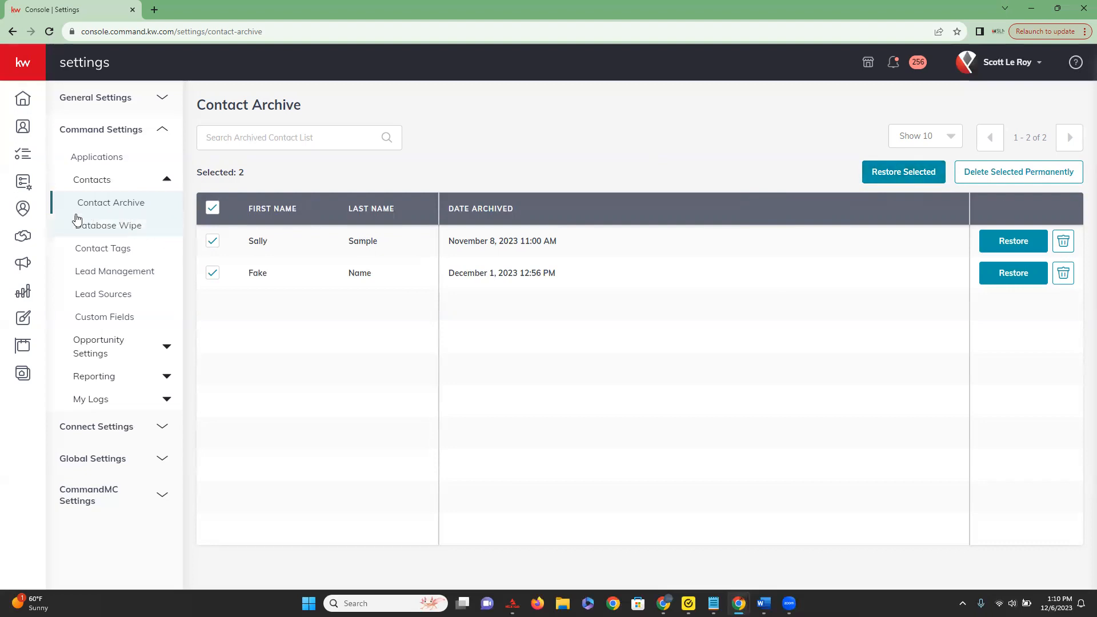
View the Database Wipe options and open the Contact Tags list.
left_click(152, 231)
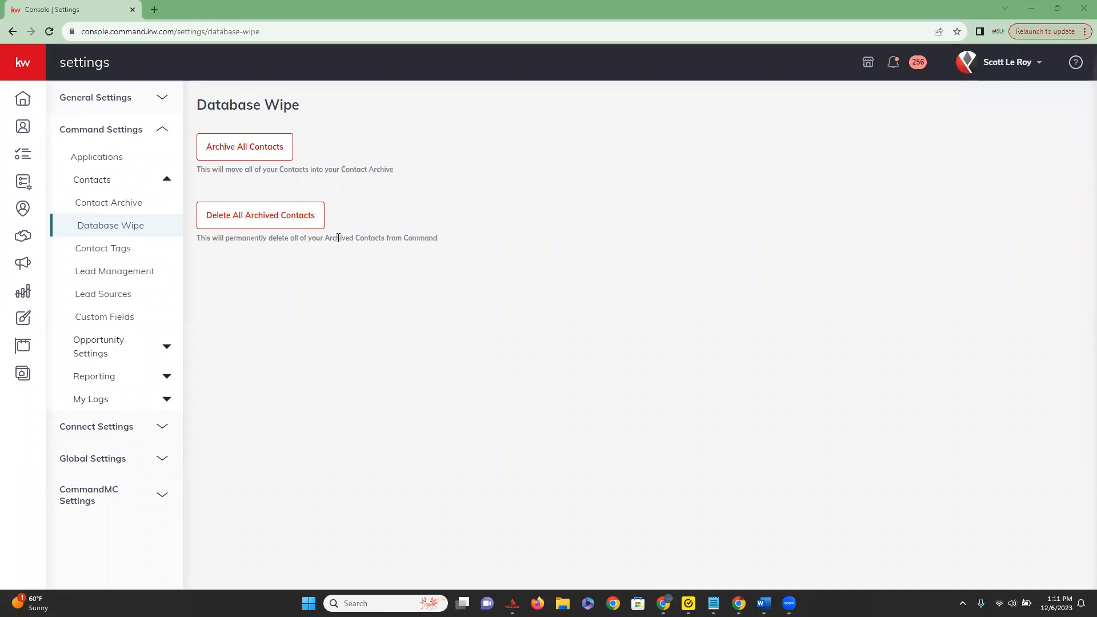
left_click(135, 254)
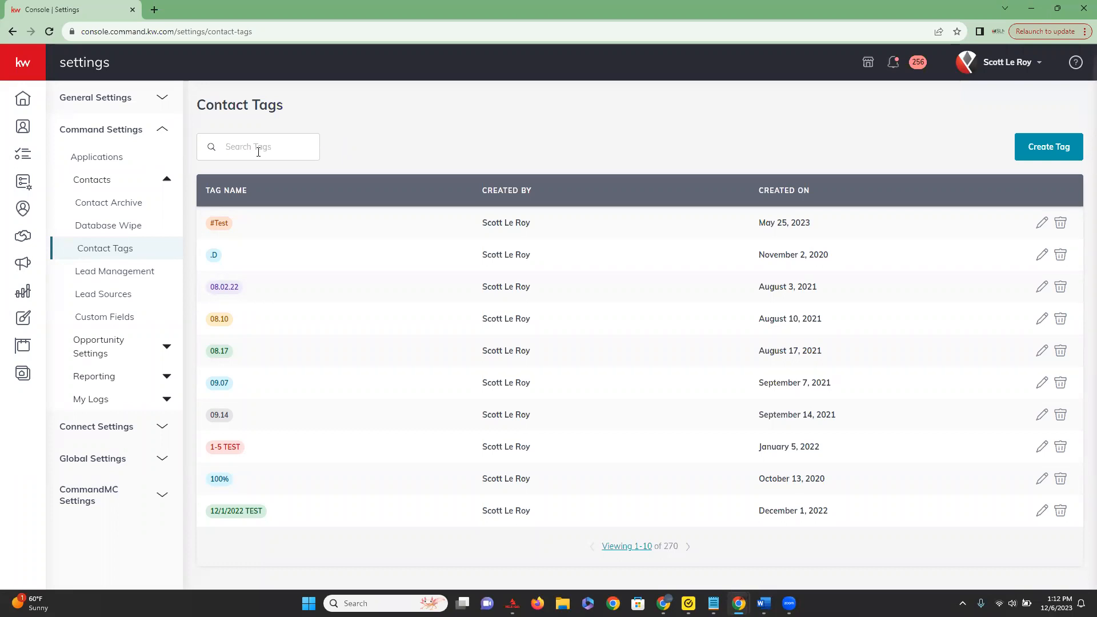
left_click(239, 186)
Create a contact tag named "*Test School" with the purple appearance.
left_click(1060, 150)
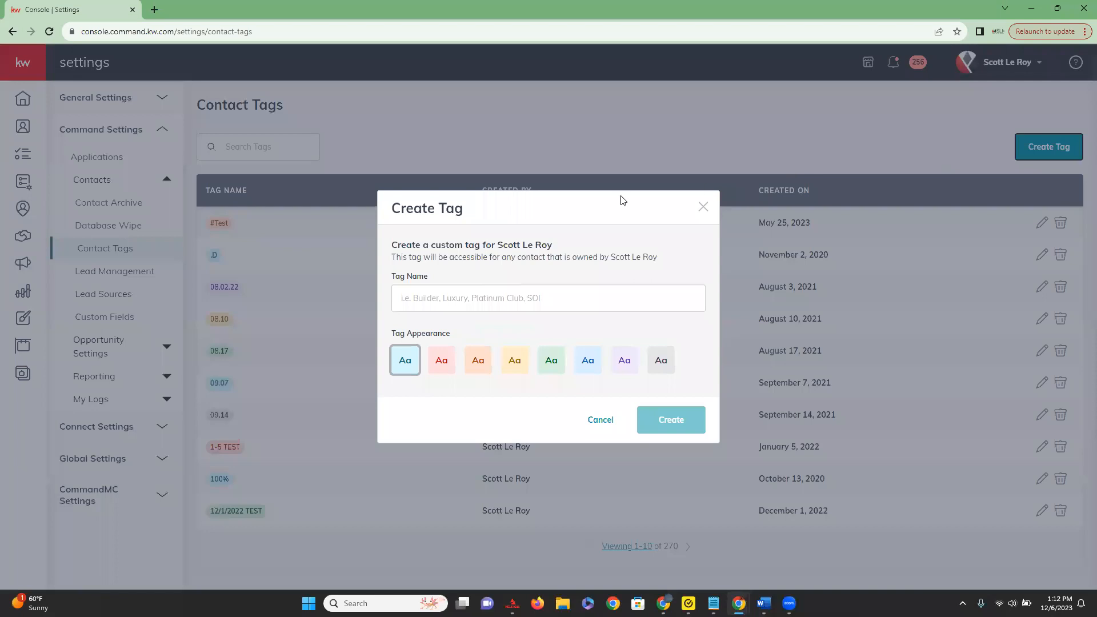
left_click(427, 297)
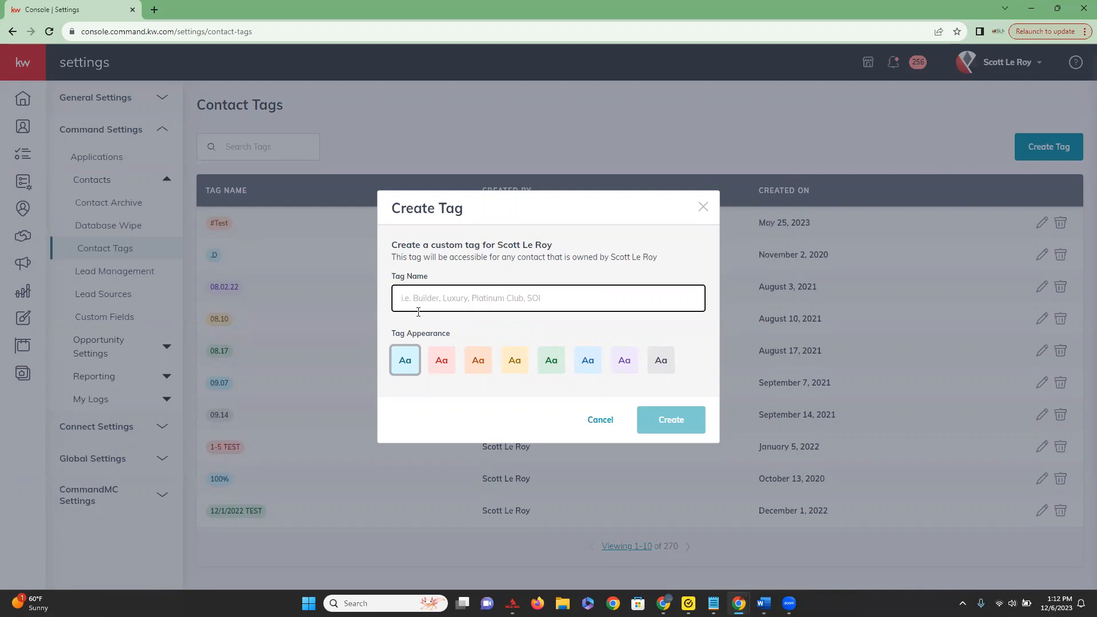
type("School")
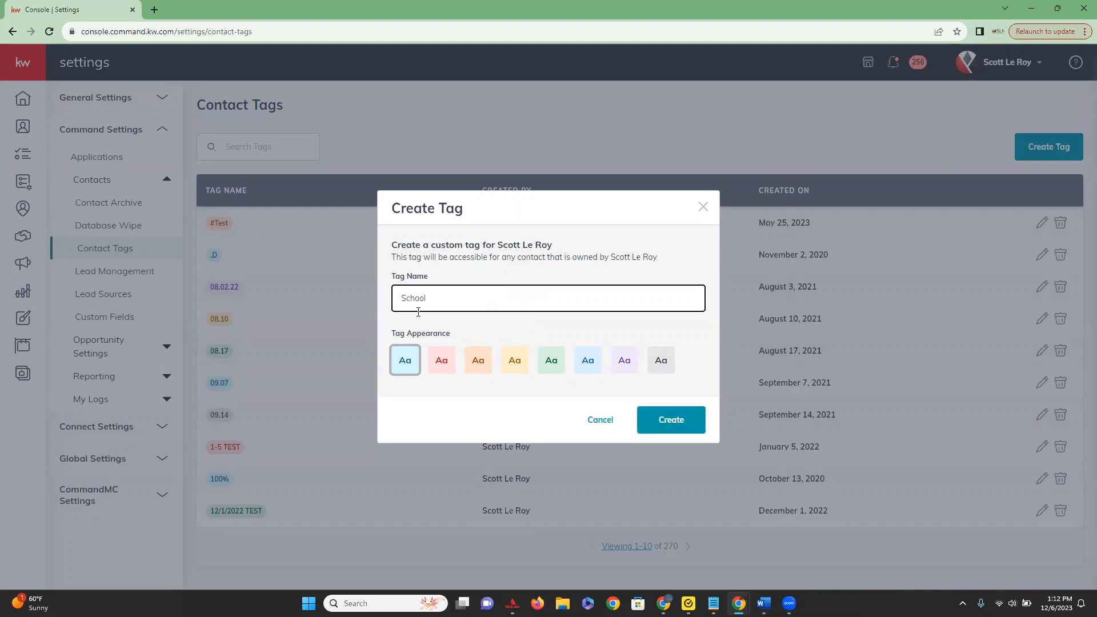
left_click(516, 361)
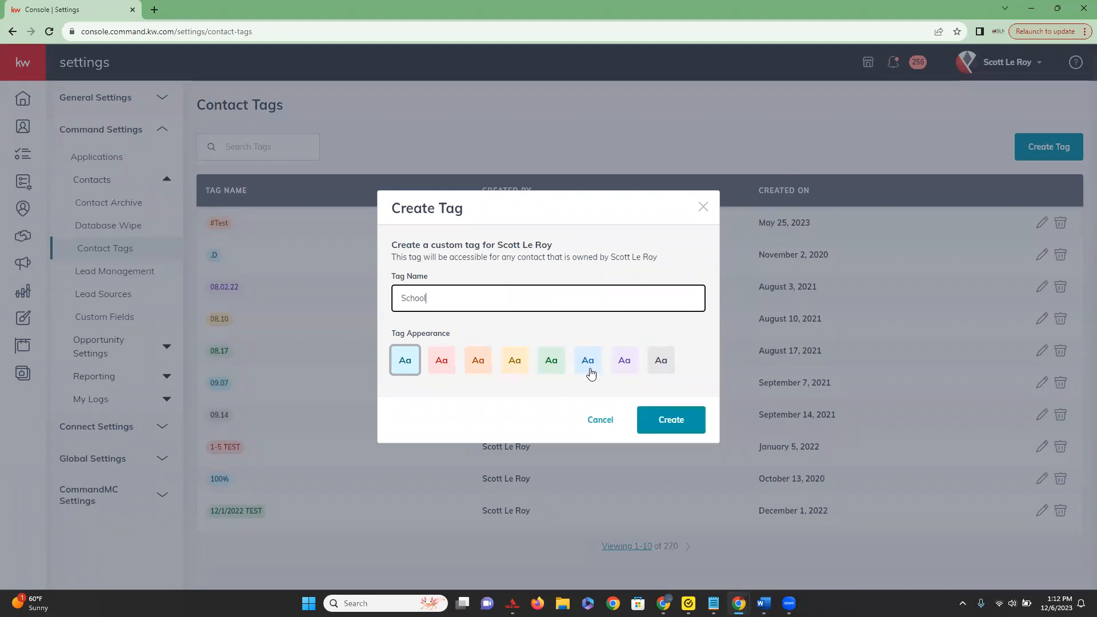
left_click(621, 370)
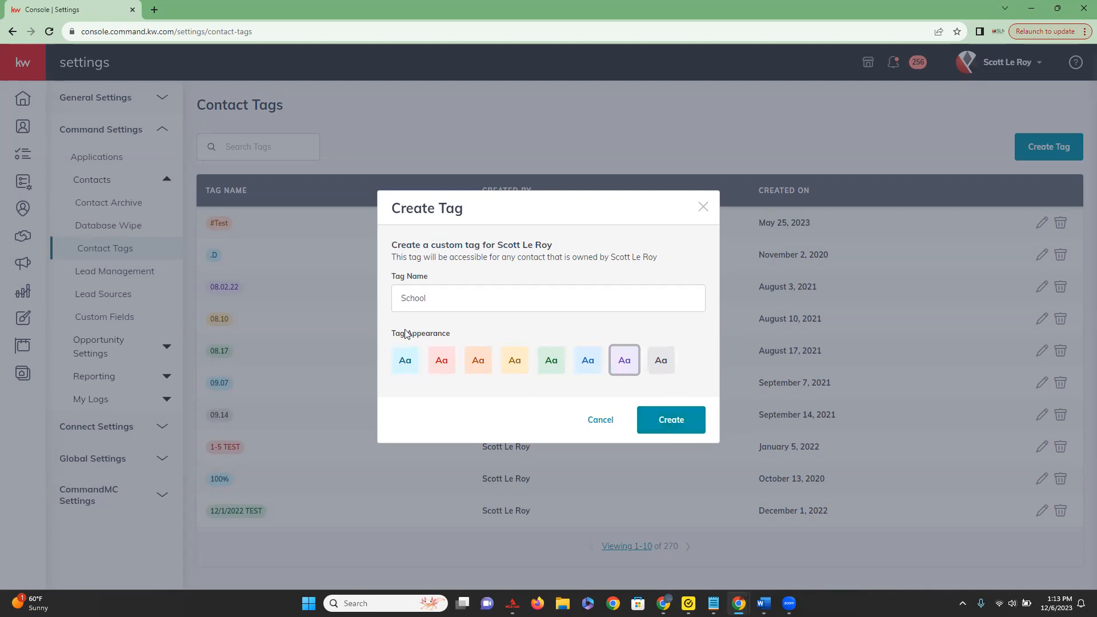
left_click(683, 428)
left_click(400, 298)
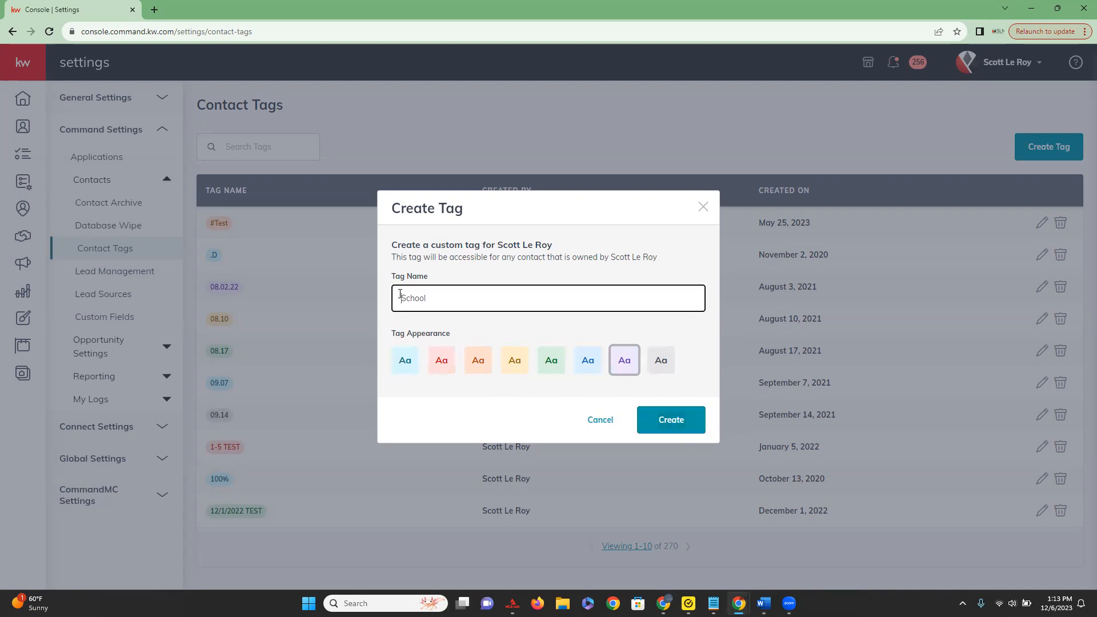
type("Test *")
left_click(679, 429)
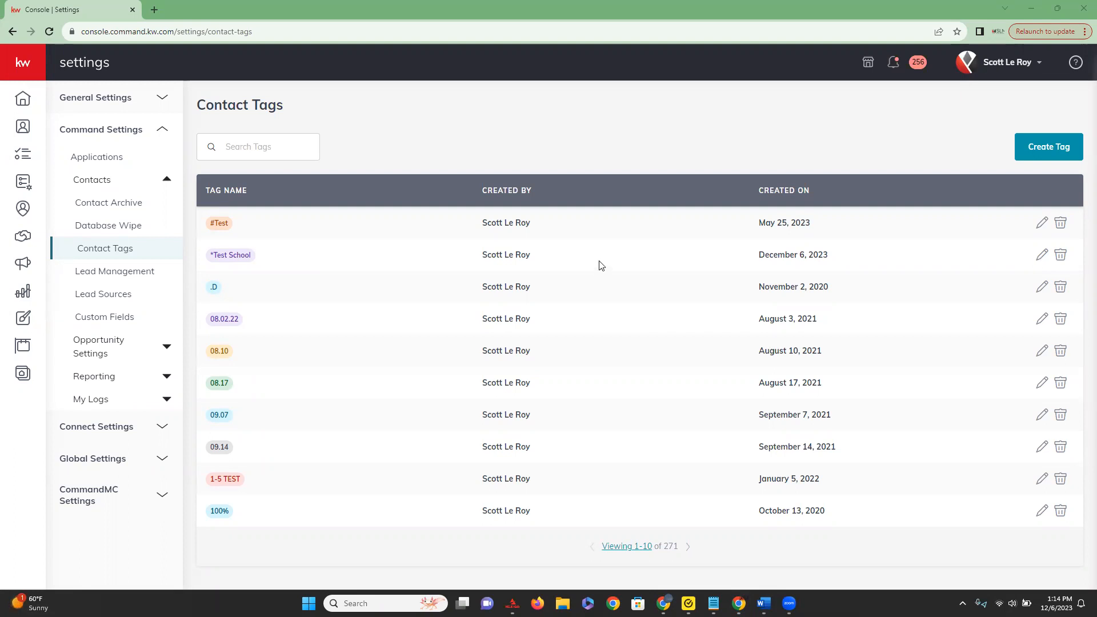
View the edit options of the "*Test School" tag without changing it, and delete the tag.
left_click(1041, 257)
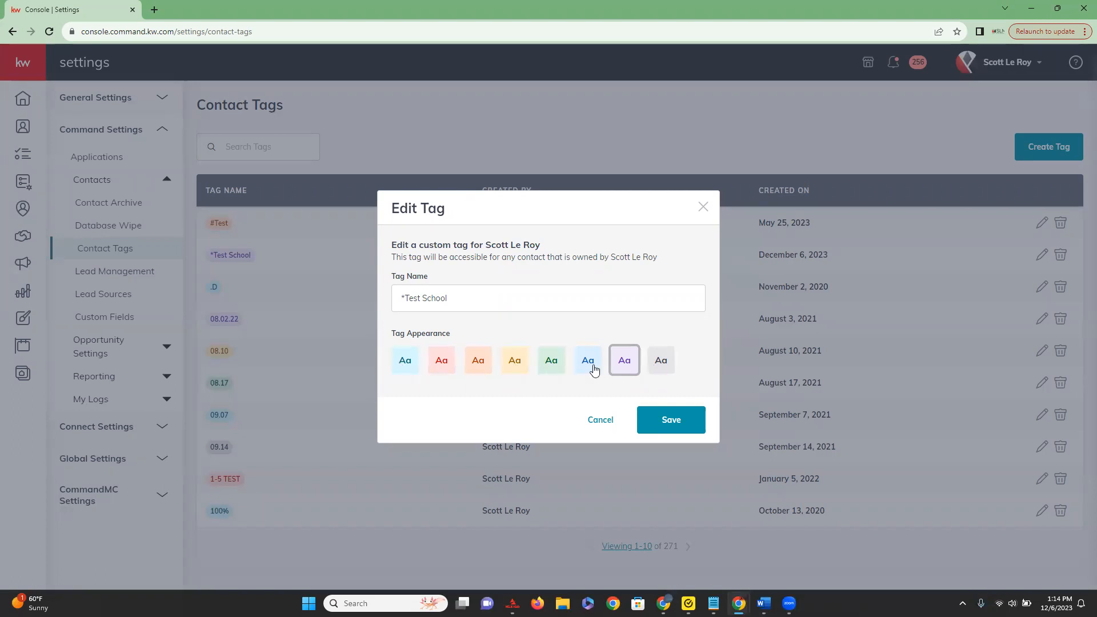
left_click(596, 425)
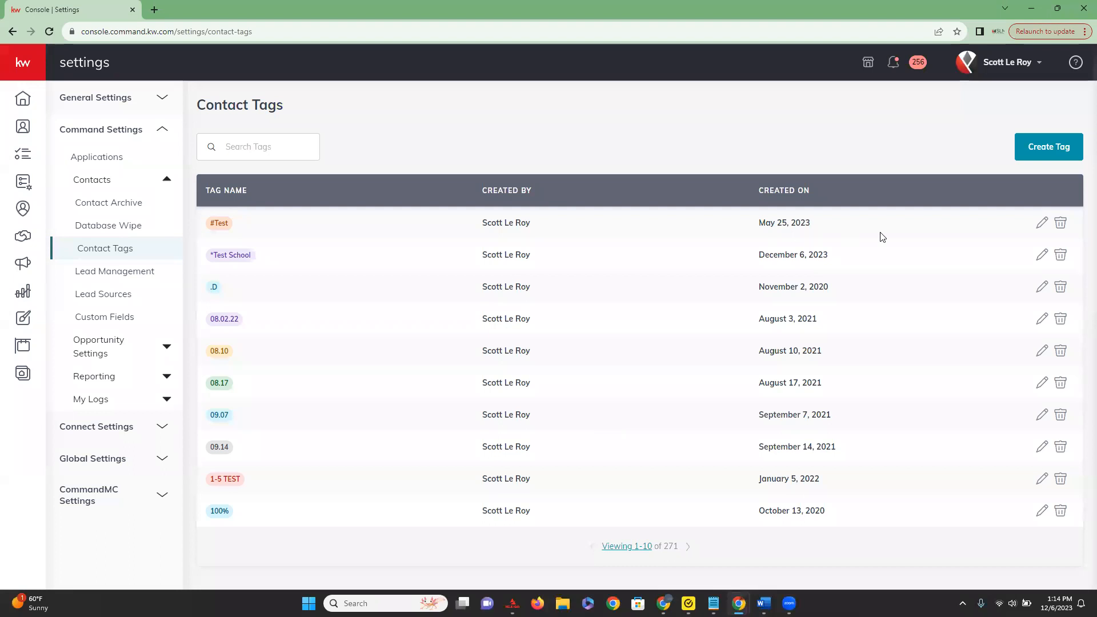
left_click(1061, 256)
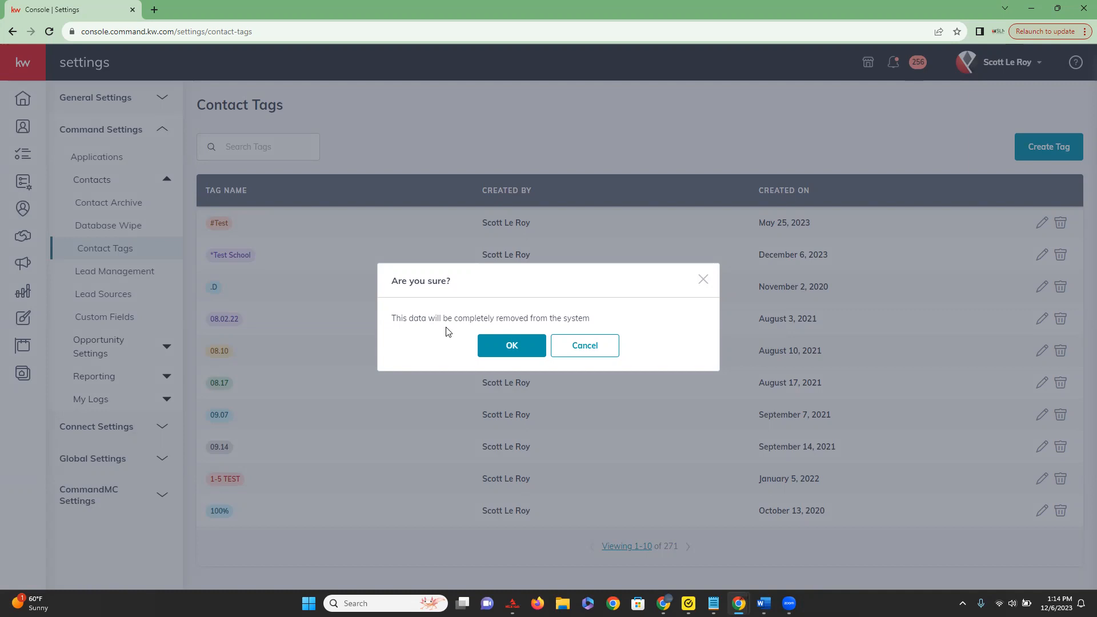
left_click(513, 347)
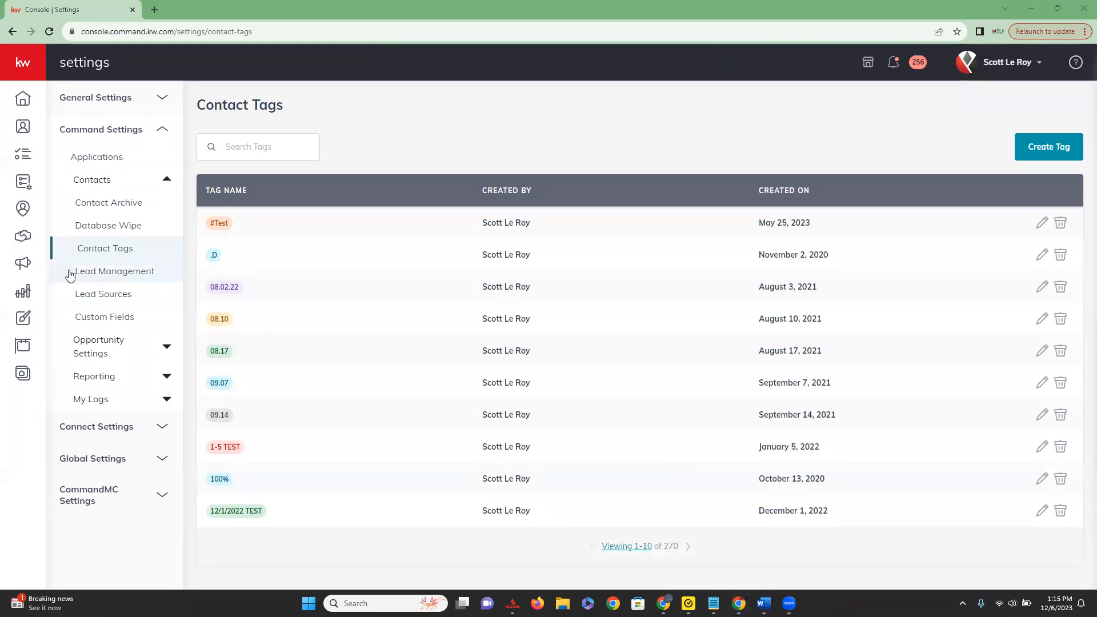
Start a new Lead Management rule titled "Event Follow Up", leaving Select All for lead sources off.
left_click(143, 274)
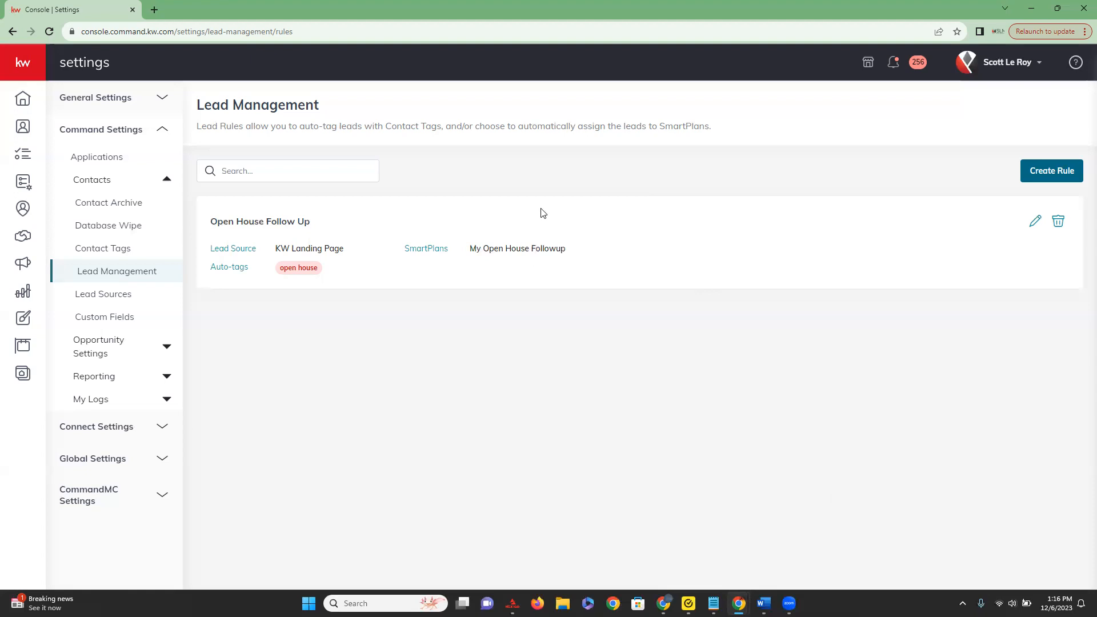
left_click(1062, 181)
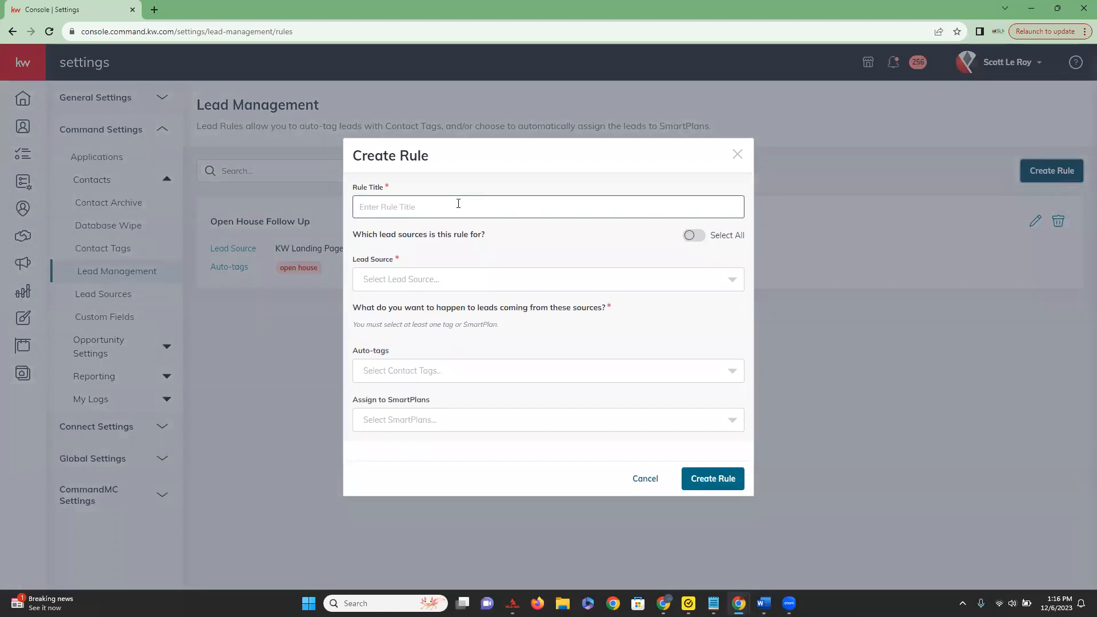
left_click(384, 205)
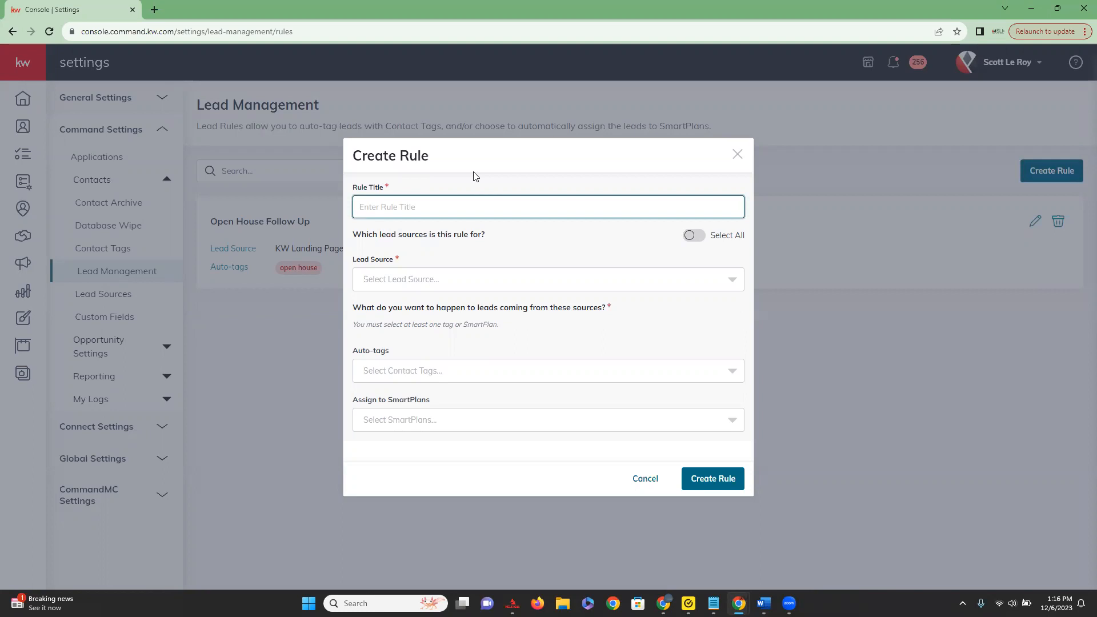
type("Event Follow Up")
left_click(696, 239)
left_click(697, 237)
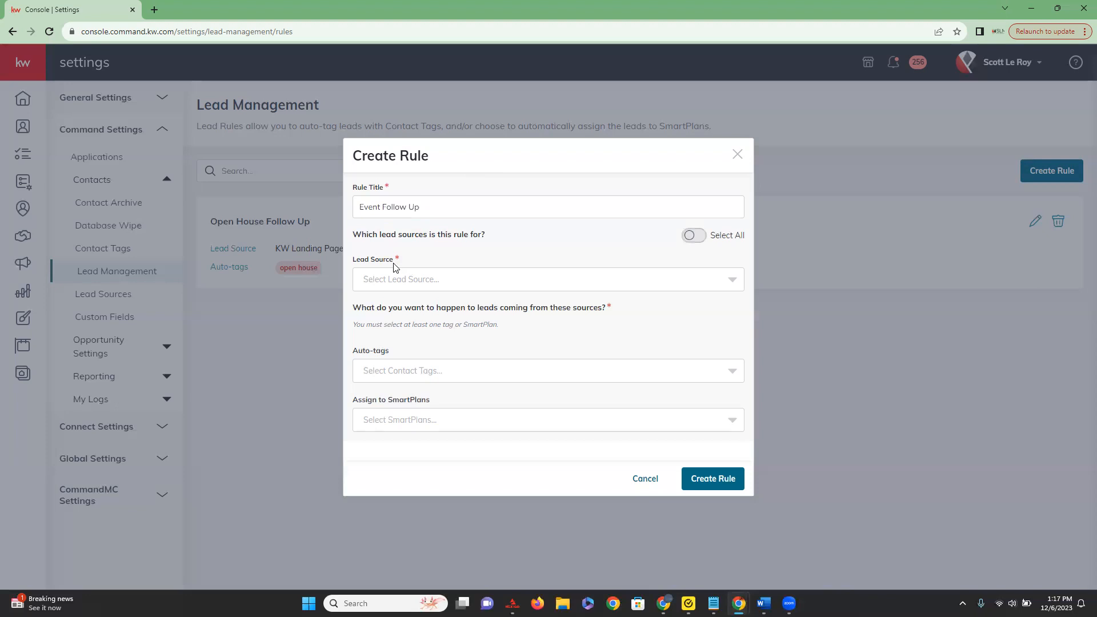
Filter the lead sources for "event" and set "Networking Event - May" as the rule's lead source.
left_click(736, 282)
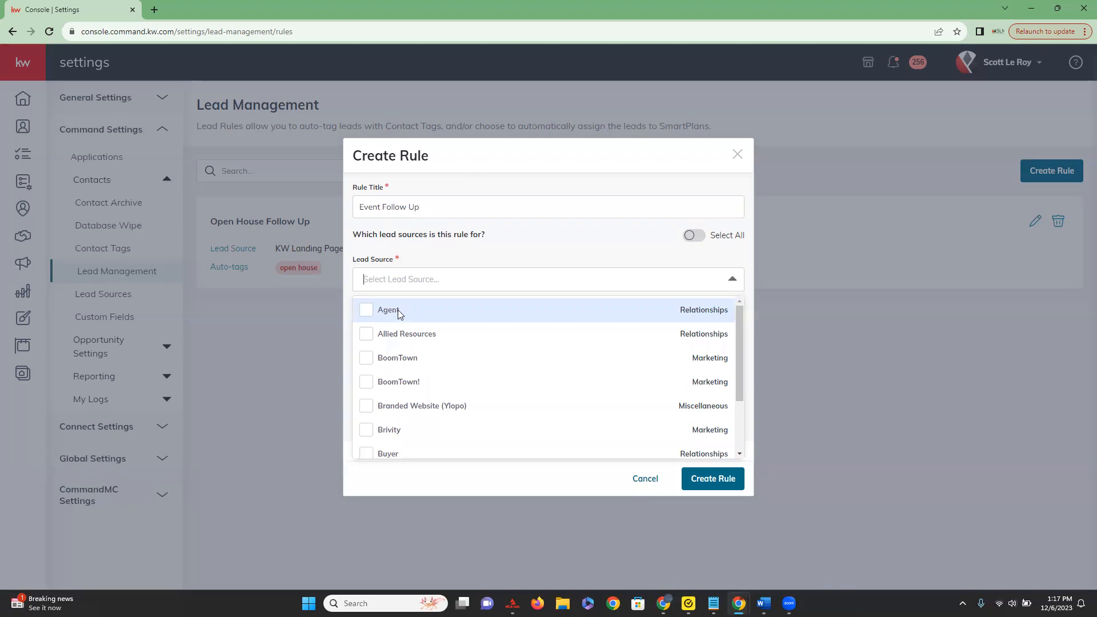
scroll(398, 310, "down", 3)
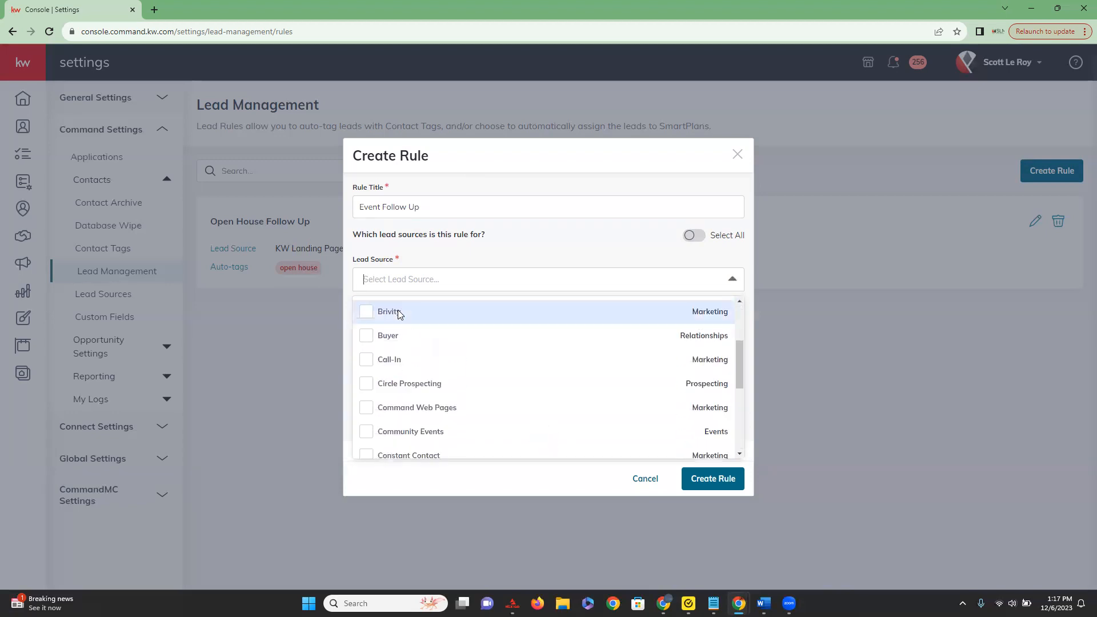
scroll(429, 375, "down", 5)
scroll(429, 375, "up", 4)
scroll(429, 381, "down", 8)
scroll(451, 358, "down", 4)
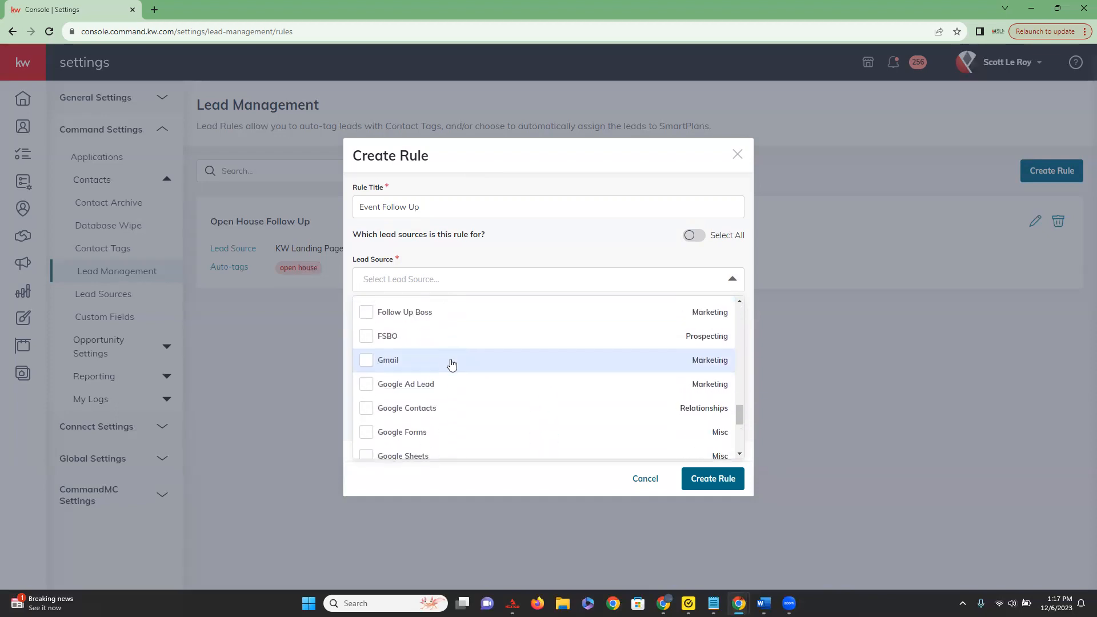
left_click(424, 281)
left_click(424, 281)
type("event")
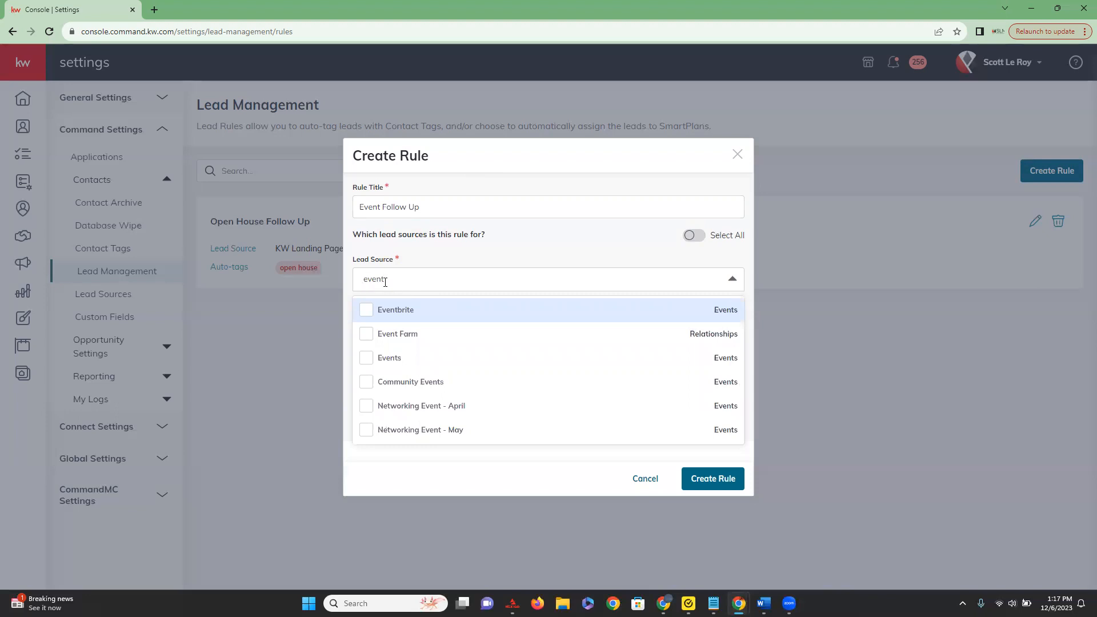
key("Down")
key("Down")
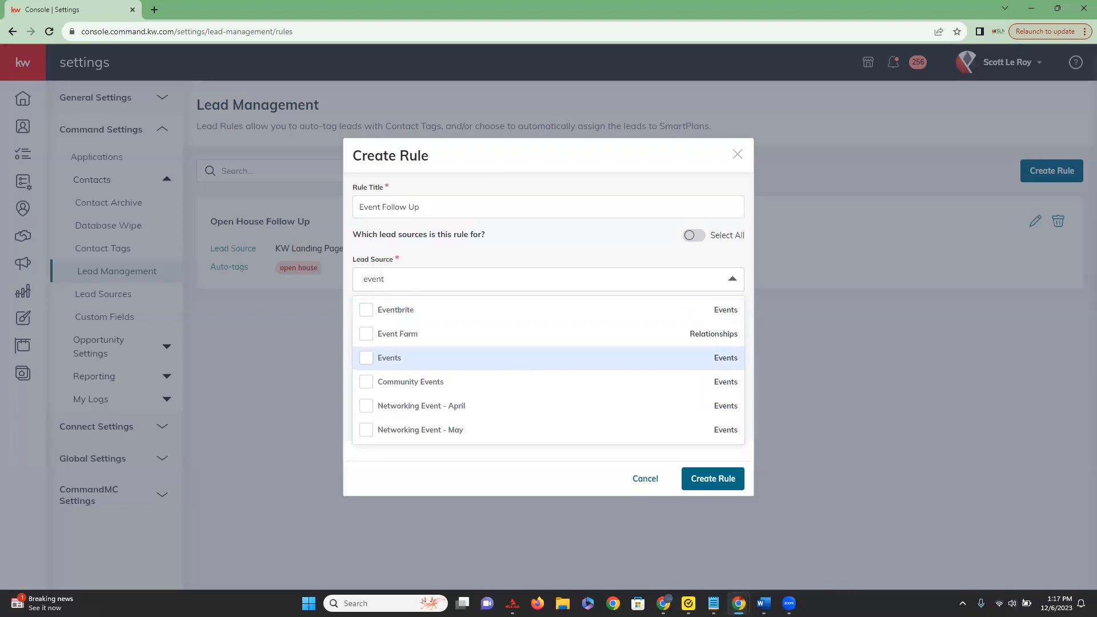
key("Escape")
left_click(393, 284)
type("event")
left_click(366, 436)
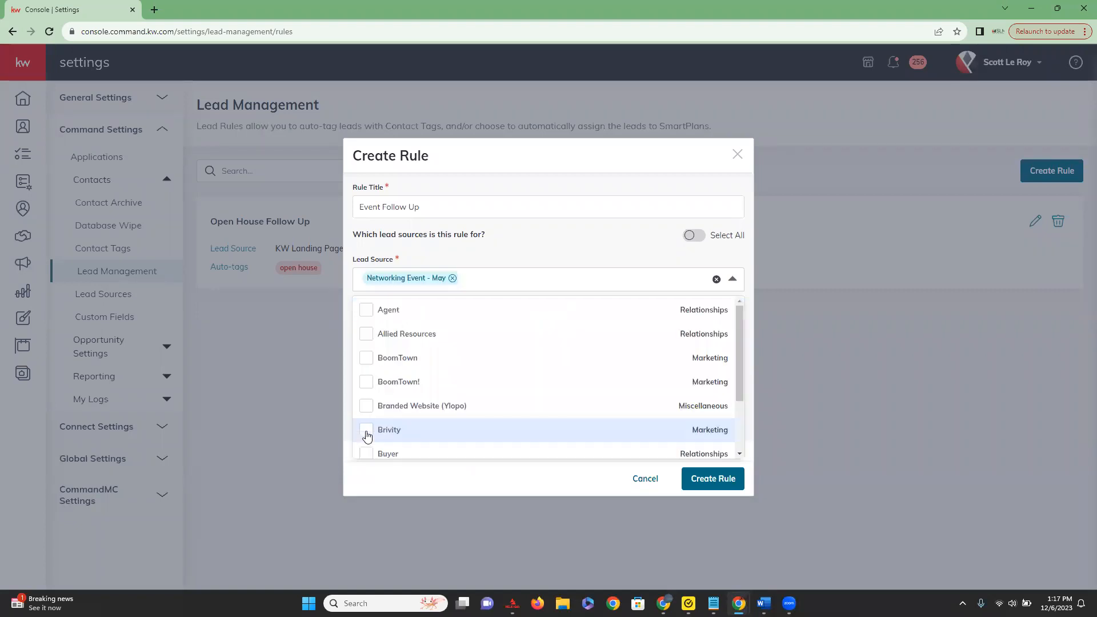
left_click(575, 252)
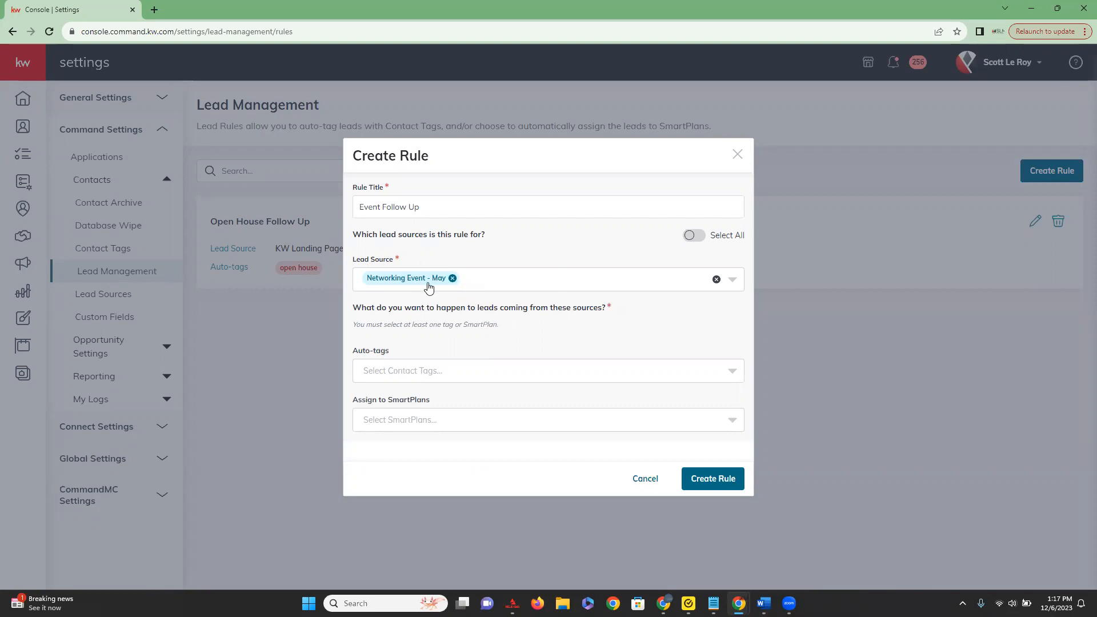
Create a custom auto-tag named "event" with the default tag colour and add it to the rule.
left_click(728, 372)
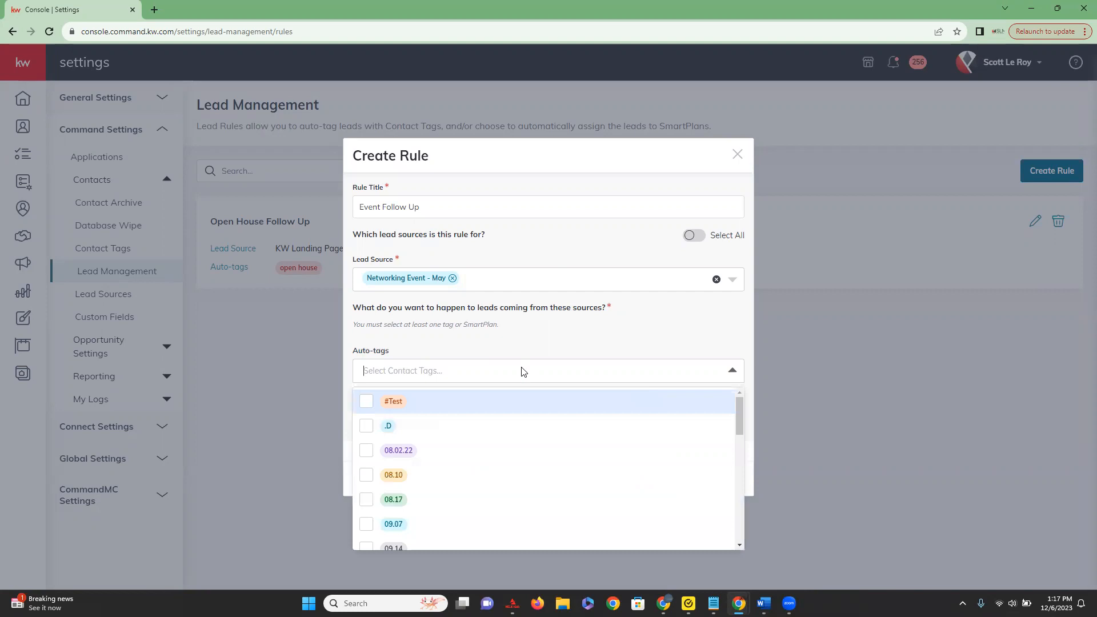
type("event")
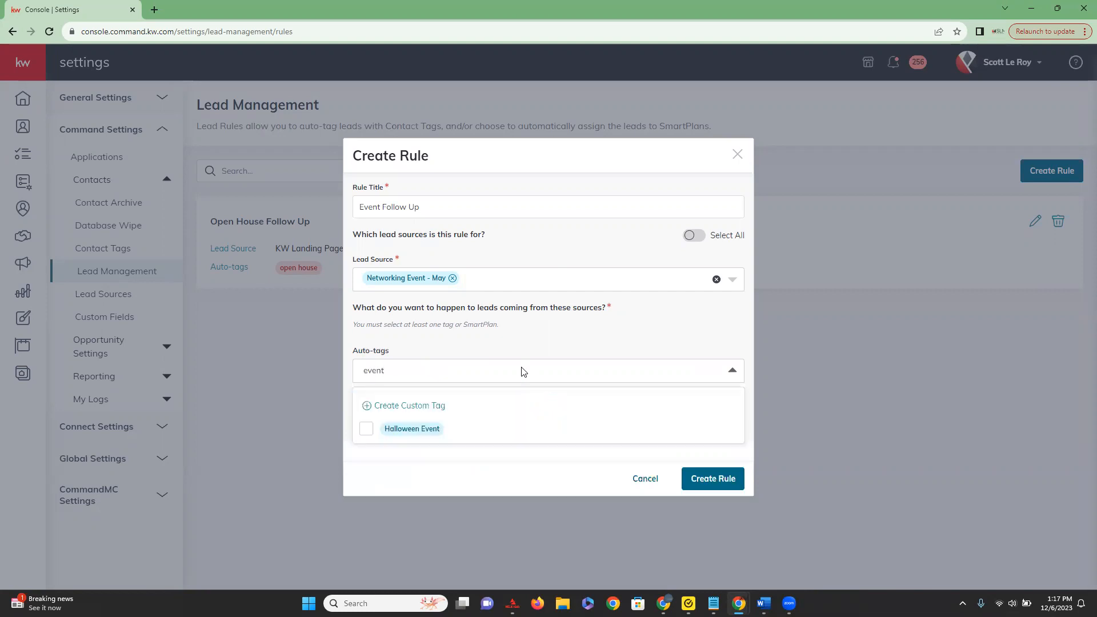
left_click(394, 406)
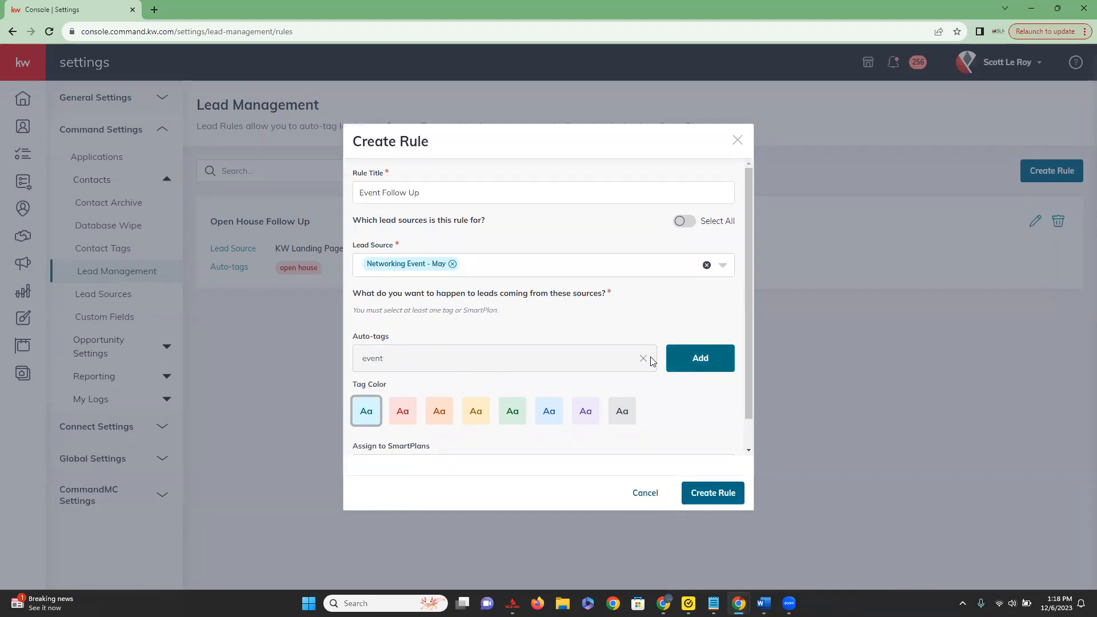
scroll(629, 366, "down", 1)
left_click(693, 322)
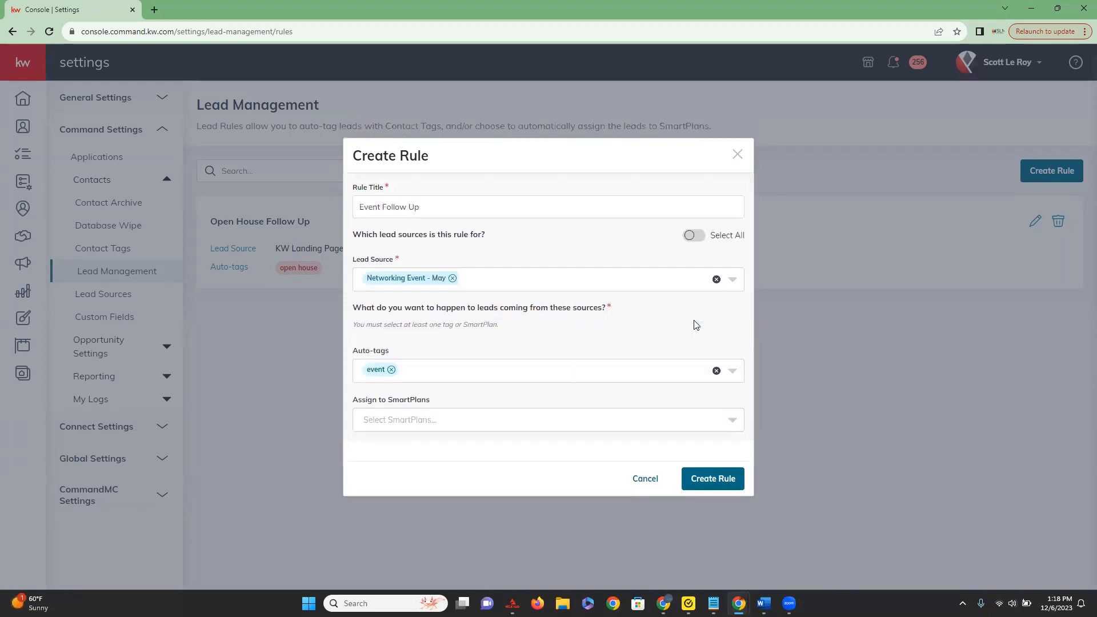
Create a second custom auto-tag named "first time homebuyer" with the default tag colour and add it to the rule.
left_click(450, 376)
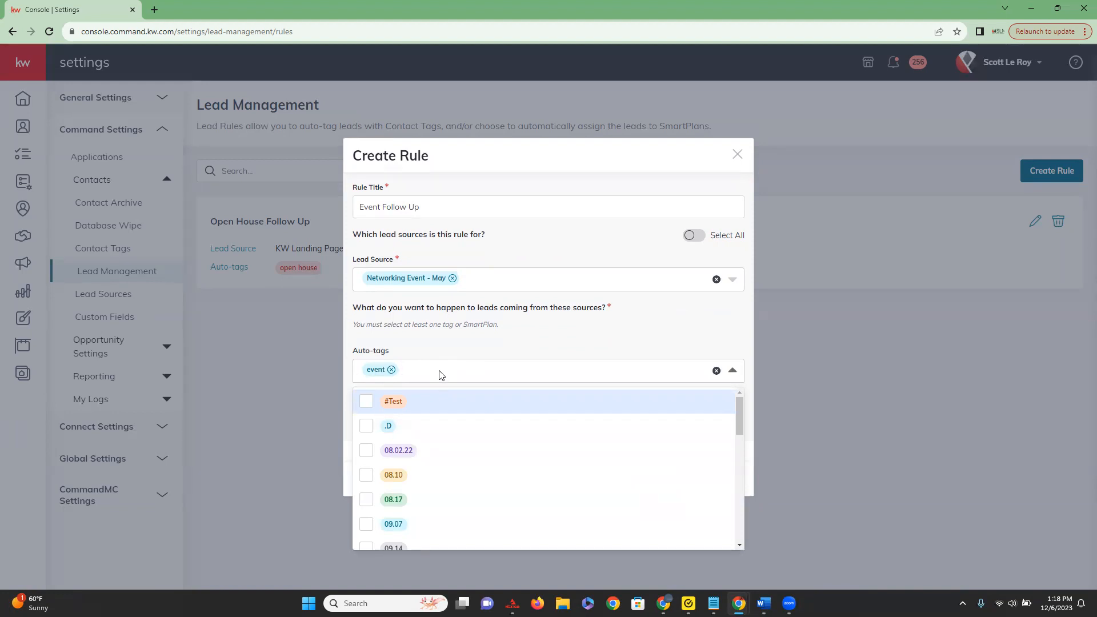
type("new")
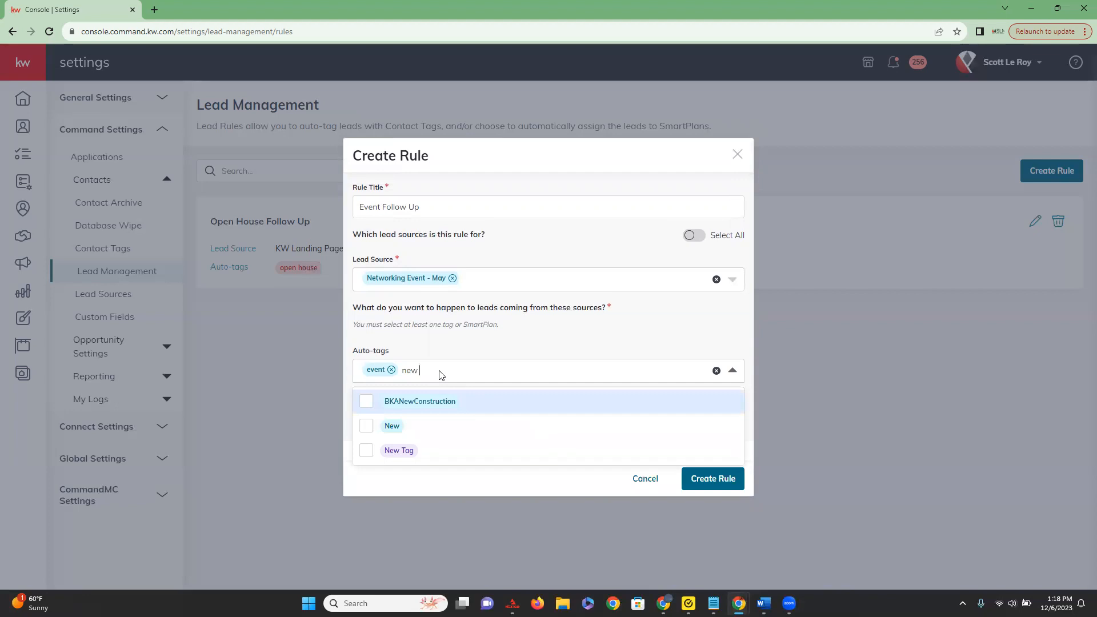
key("BackSpace")
key("BackSpace")
key("BackSpace")
type("first")
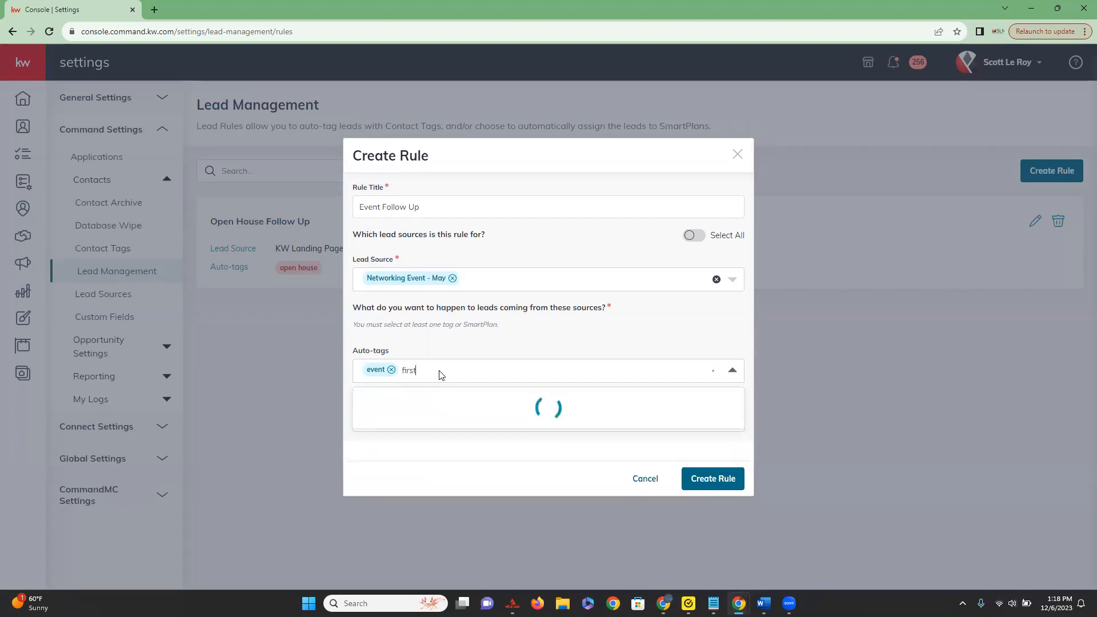
type(" time")
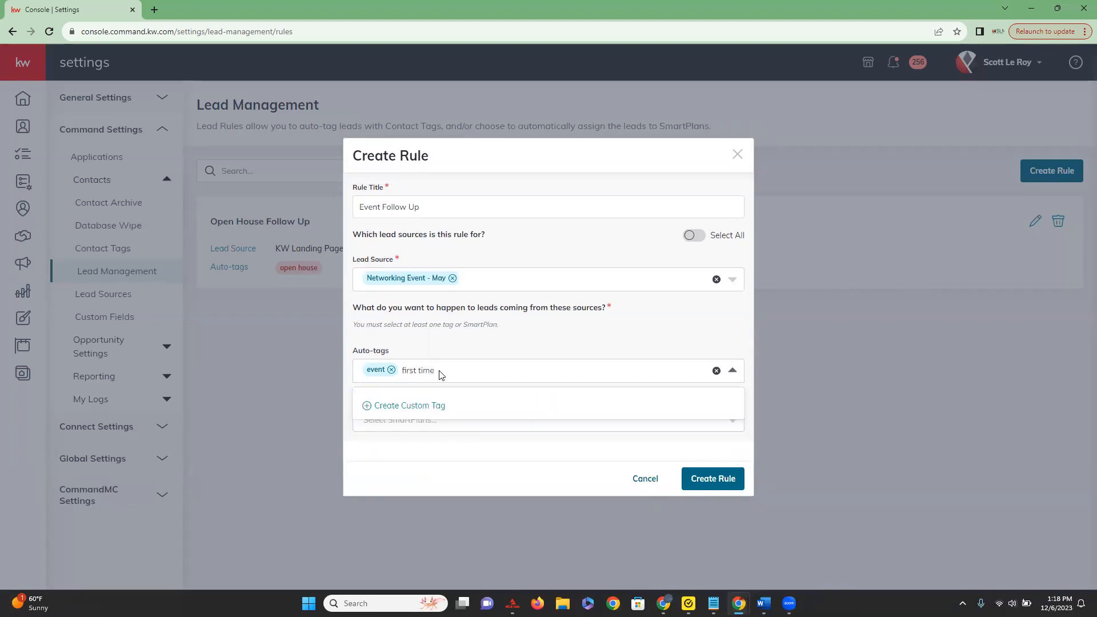
type(" homebuyer")
left_click(399, 402)
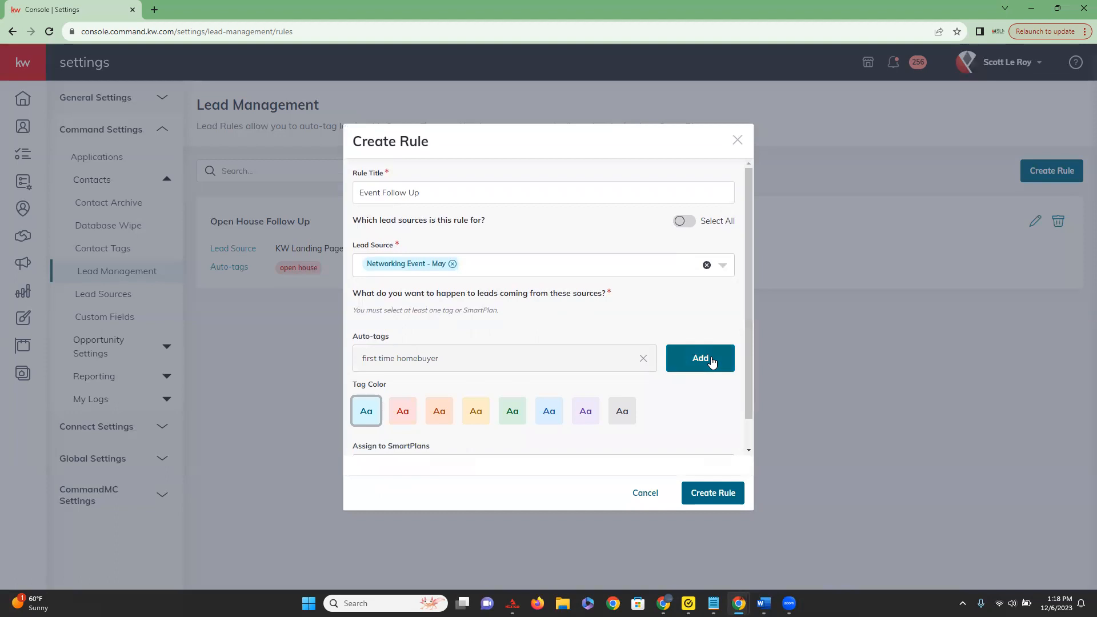
left_click(702, 358)
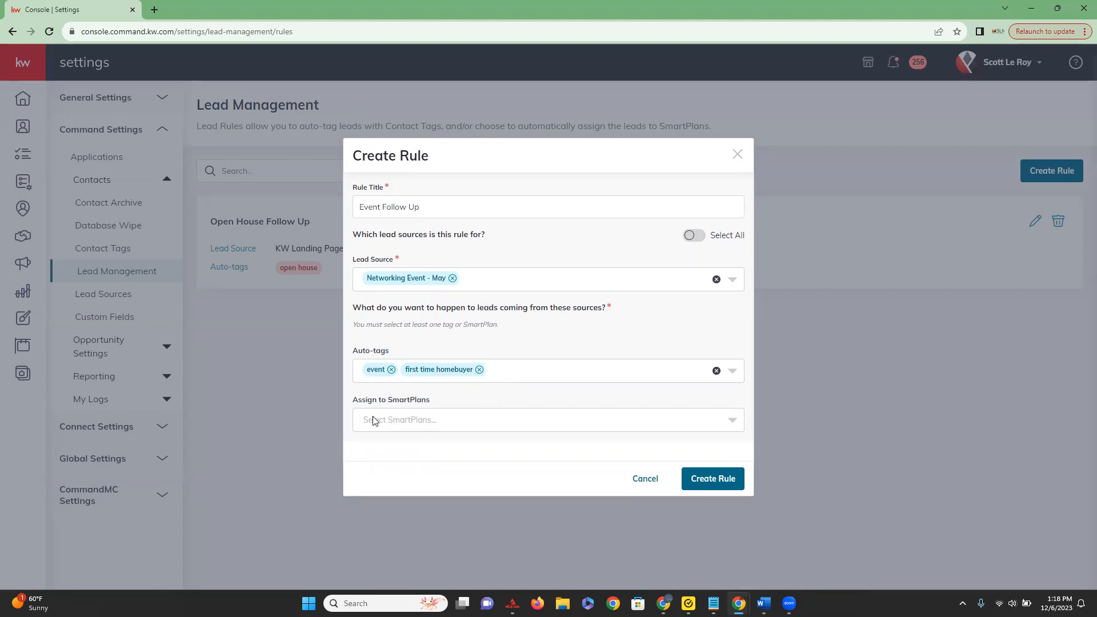
Look through the available SmartPlans, assign "My Long-Term Nurture" to the rule, and create the rule.
left_click(732, 422)
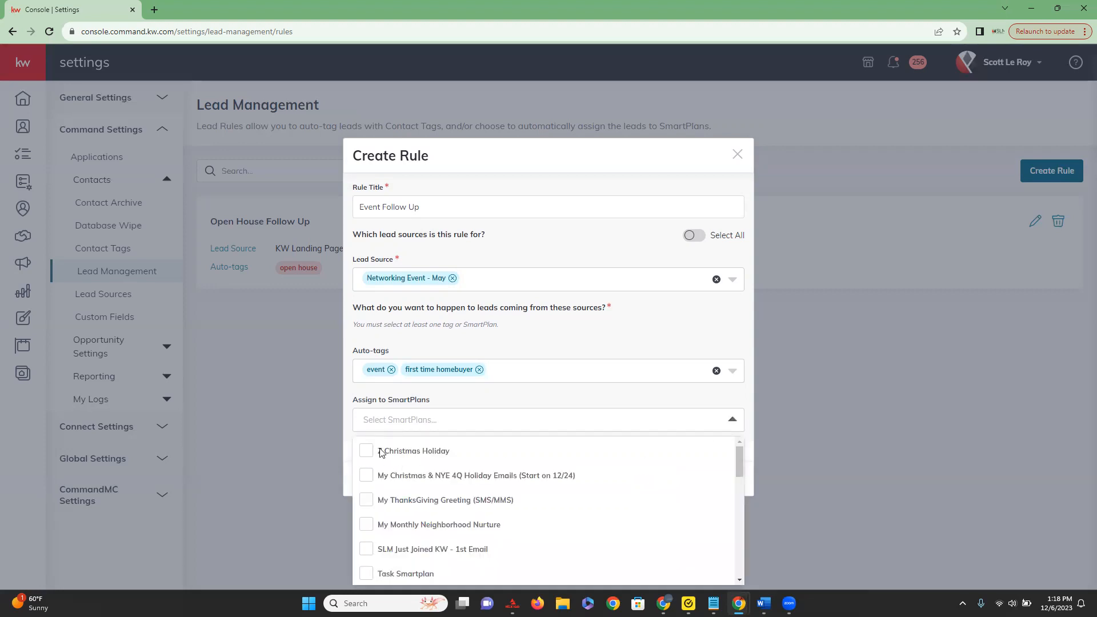
scroll(395, 474, "down", 3)
scroll(403, 488, "down", 8)
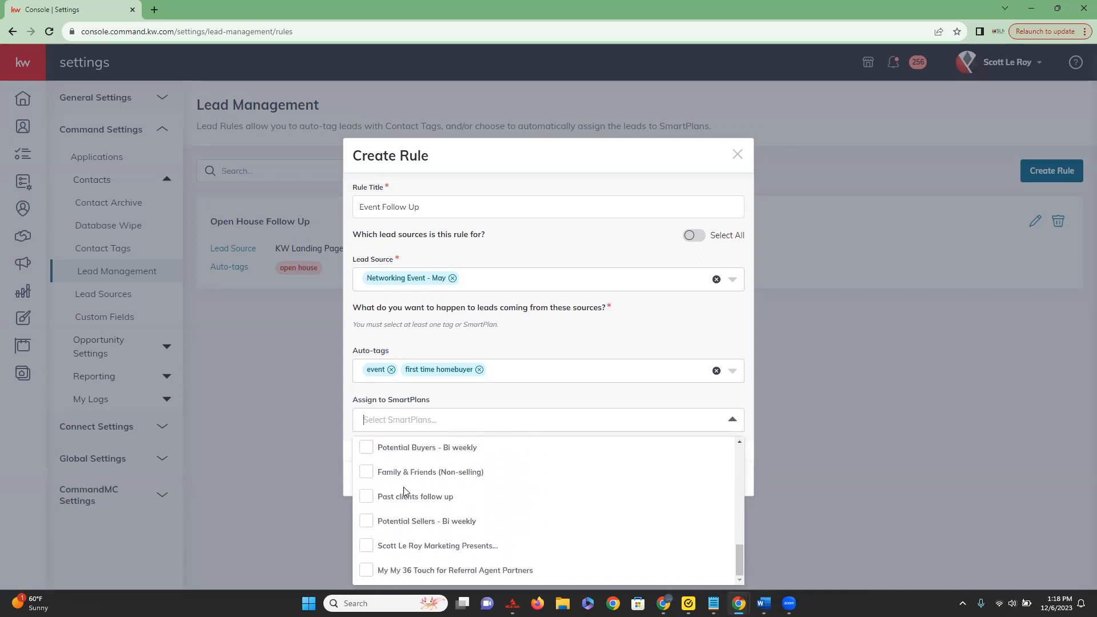
scroll(403, 488, "down", 1)
scroll(404, 487, "up", 6)
scroll(403, 487, "up", 3)
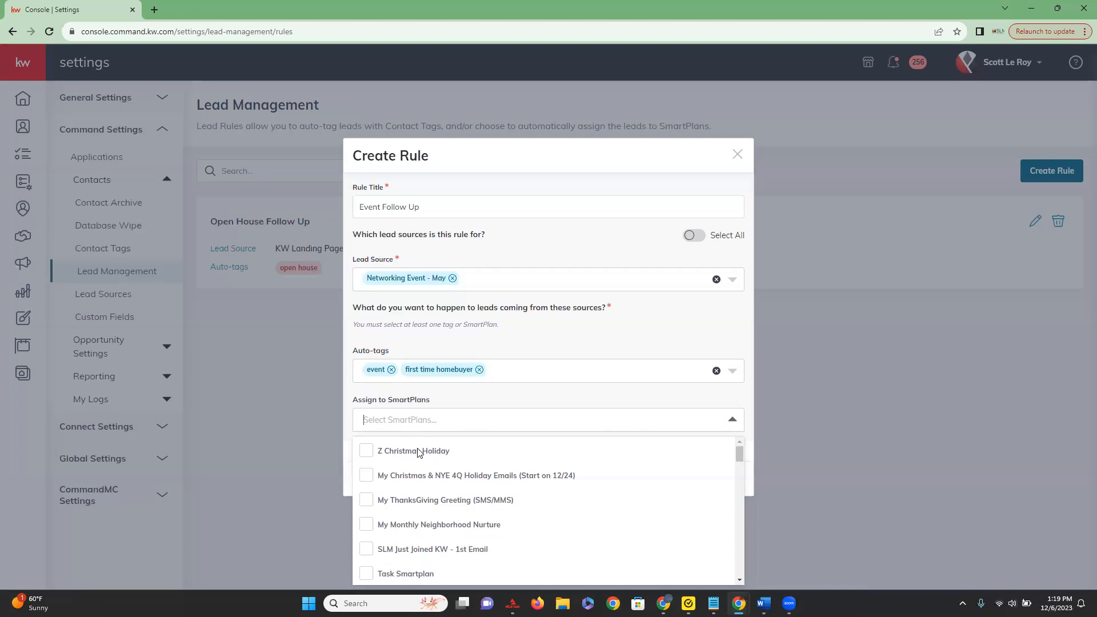
scroll(406, 473, "down", 1)
scroll(403, 473, "down", 3)
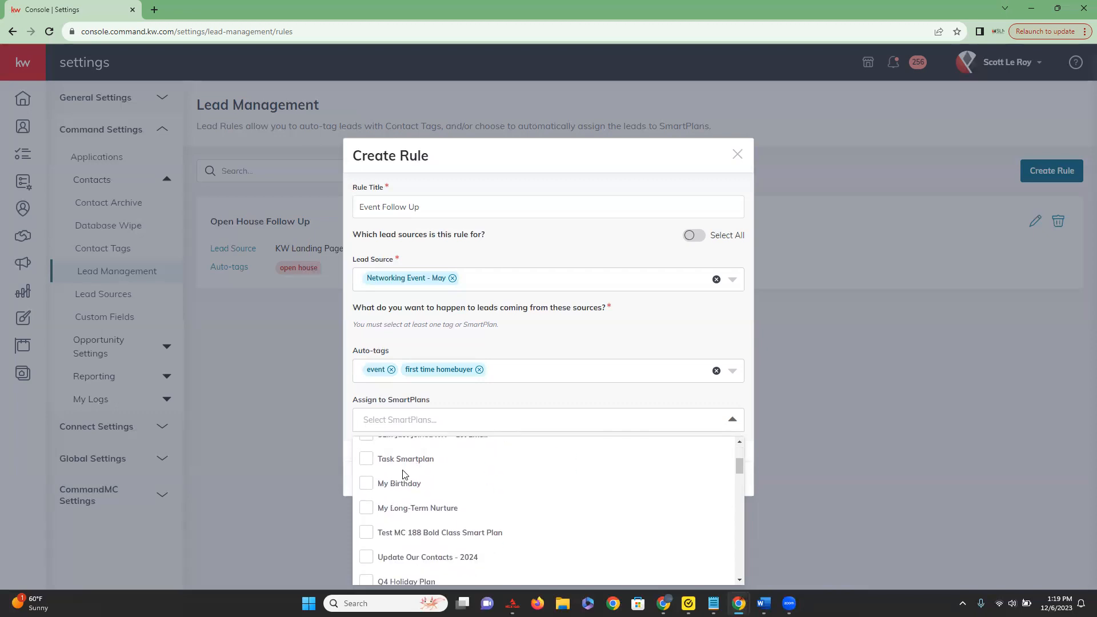
scroll(404, 474, "up", 3)
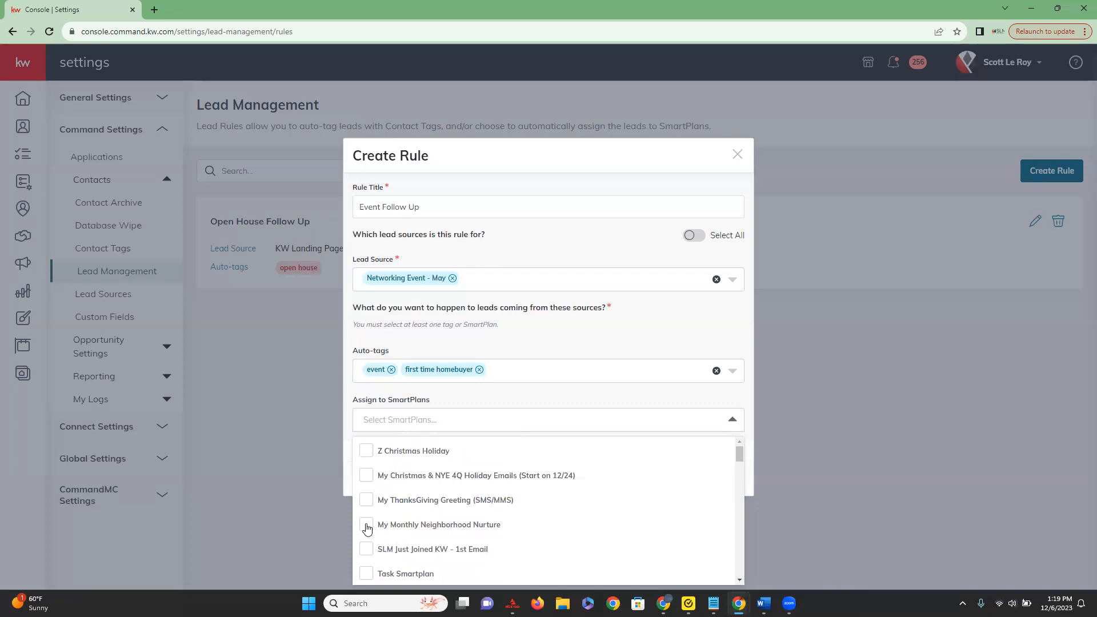
scroll(367, 528, "down", 4)
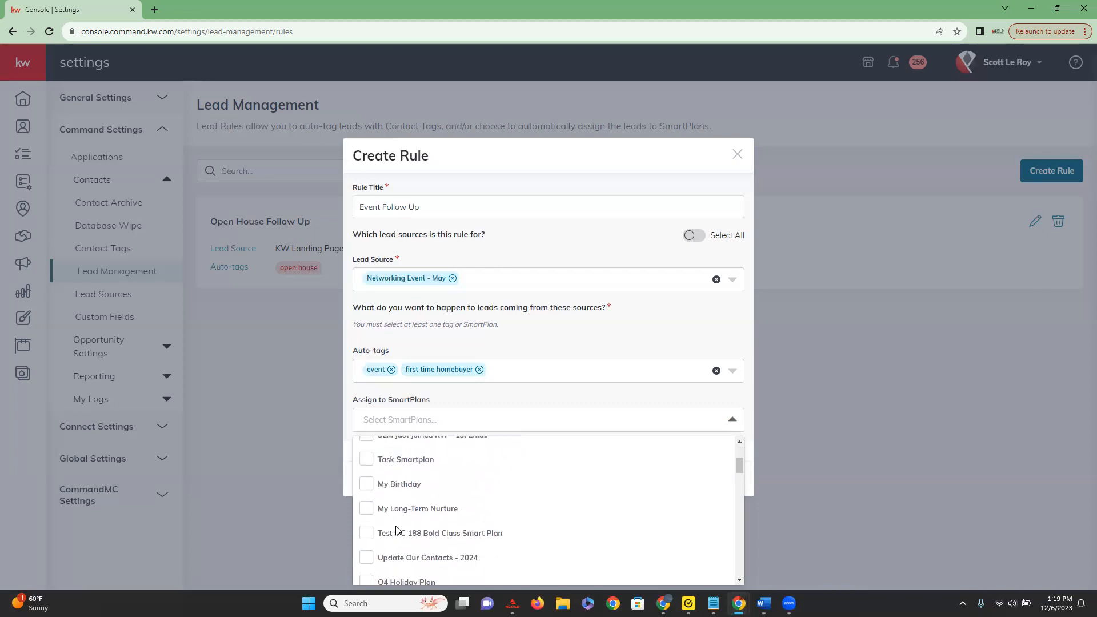
left_click(367, 508)
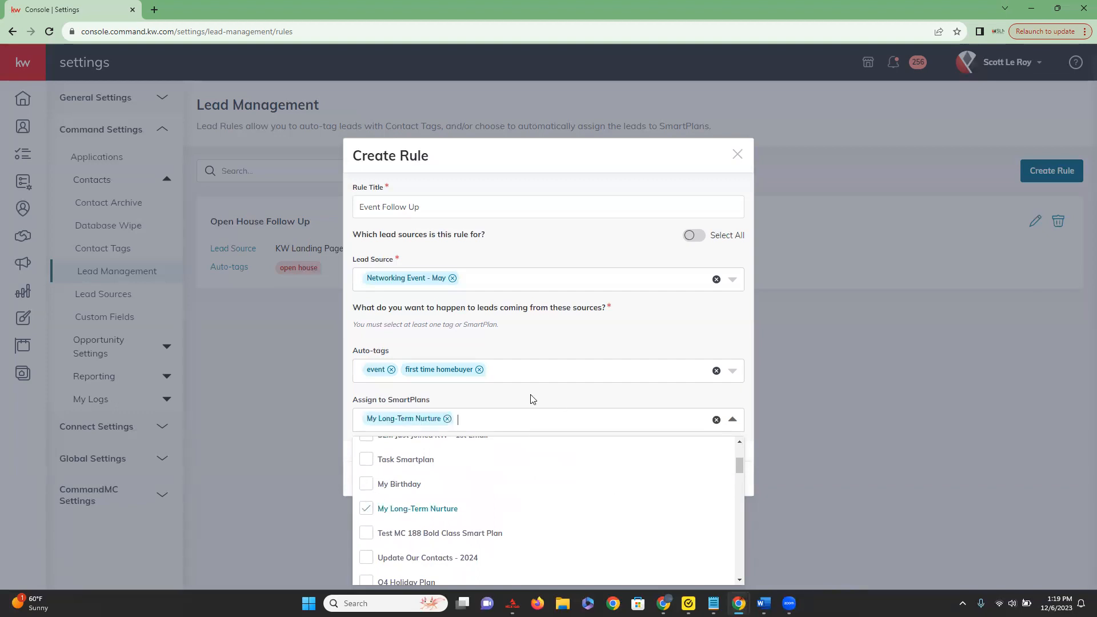
left_click(487, 401)
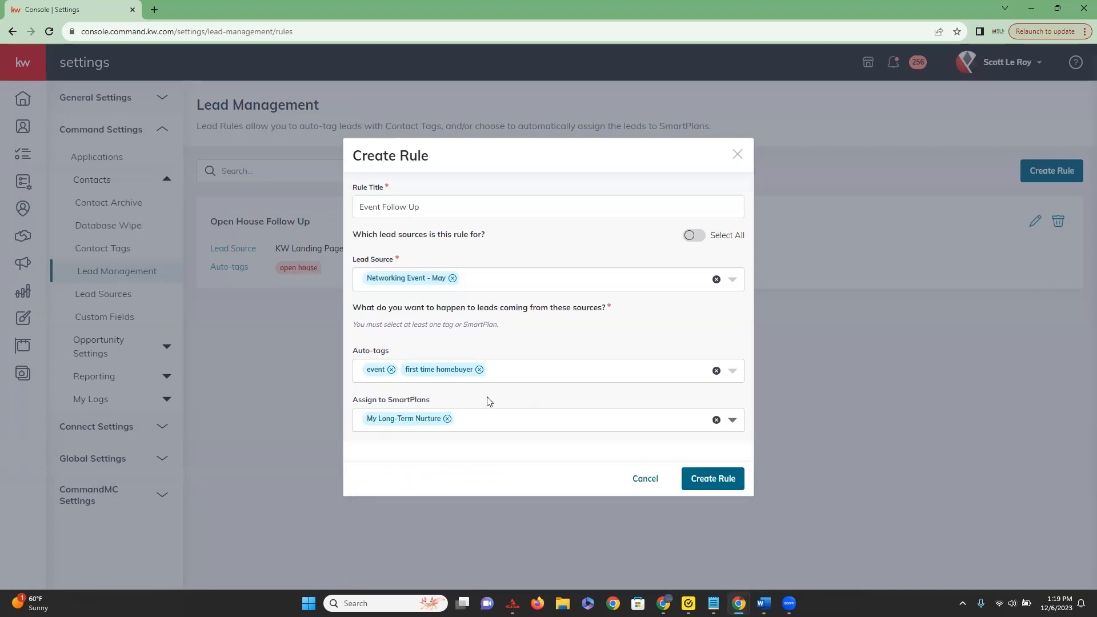
left_click(698, 478)
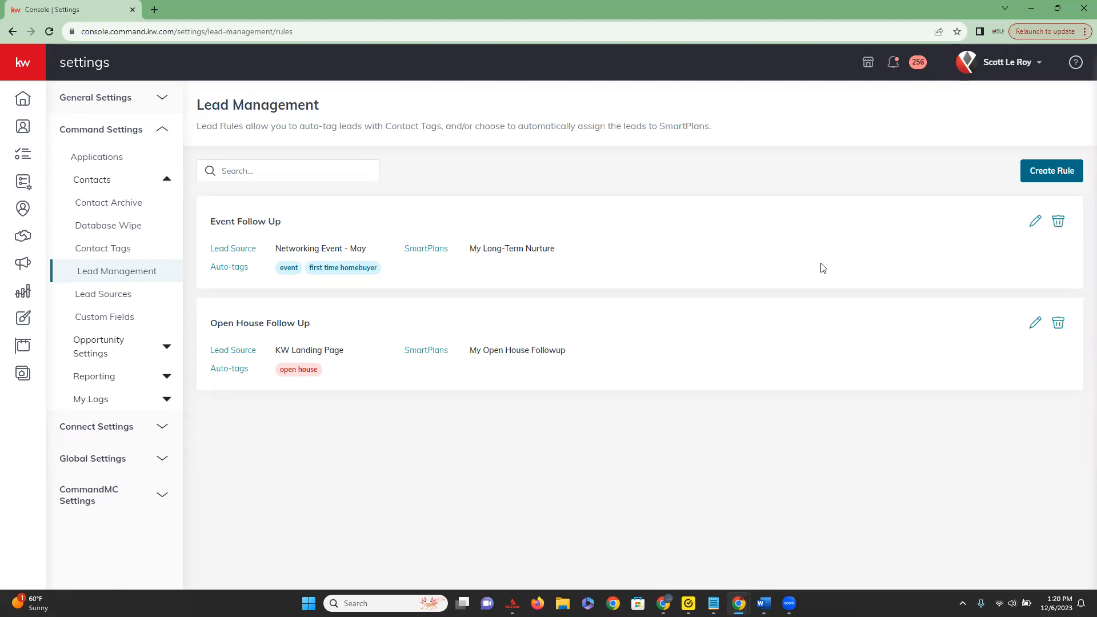
Remove the "first time homebuyer" auto-tag from the "Event Follow Up" rule and save it, and view the rule's delete confirmation without deleting it.
left_click(1034, 231)
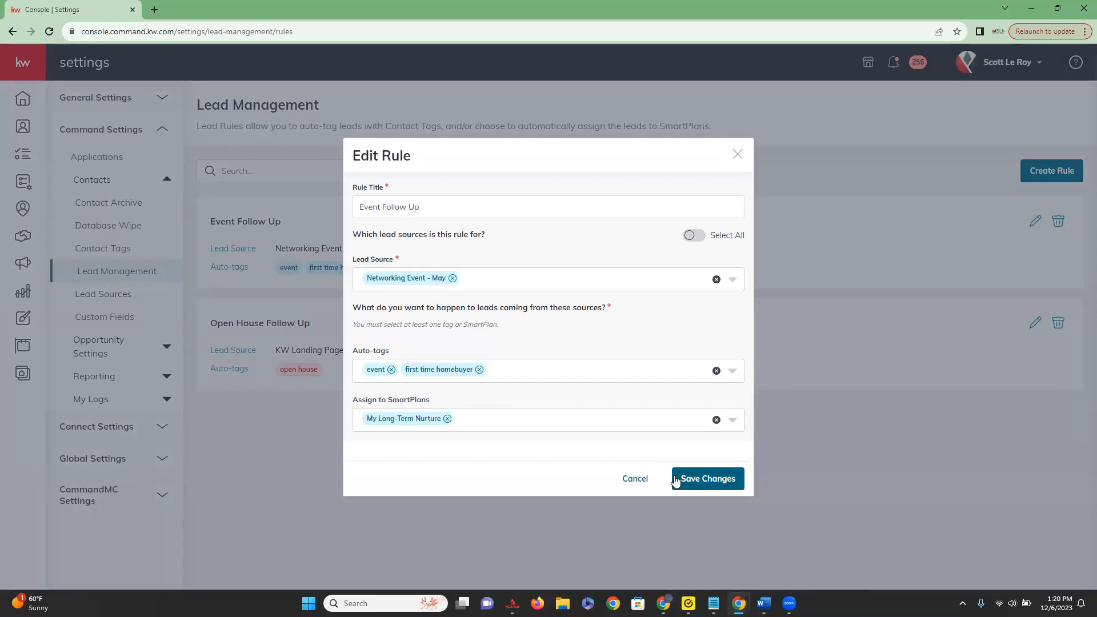
left_click(479, 369)
left_click(583, 335)
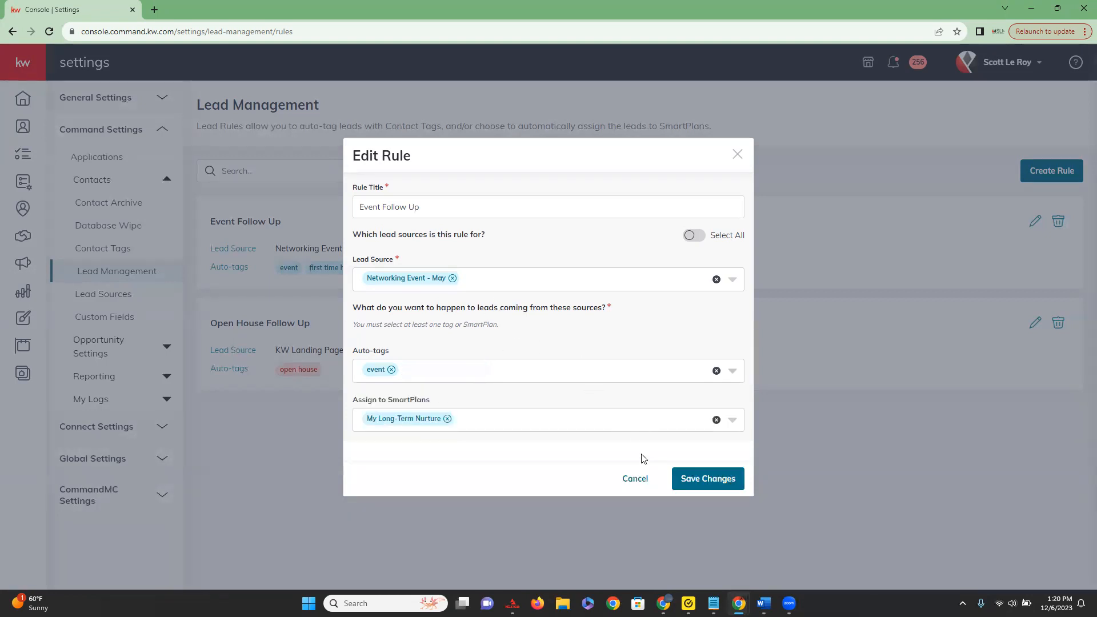
left_click(719, 483)
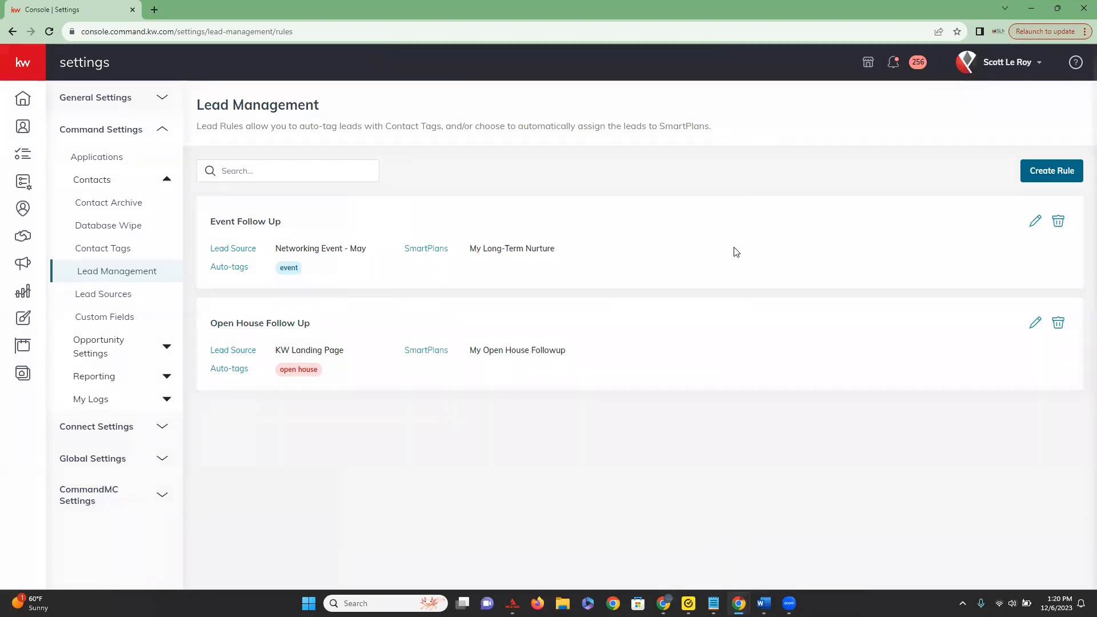
left_click(1062, 224)
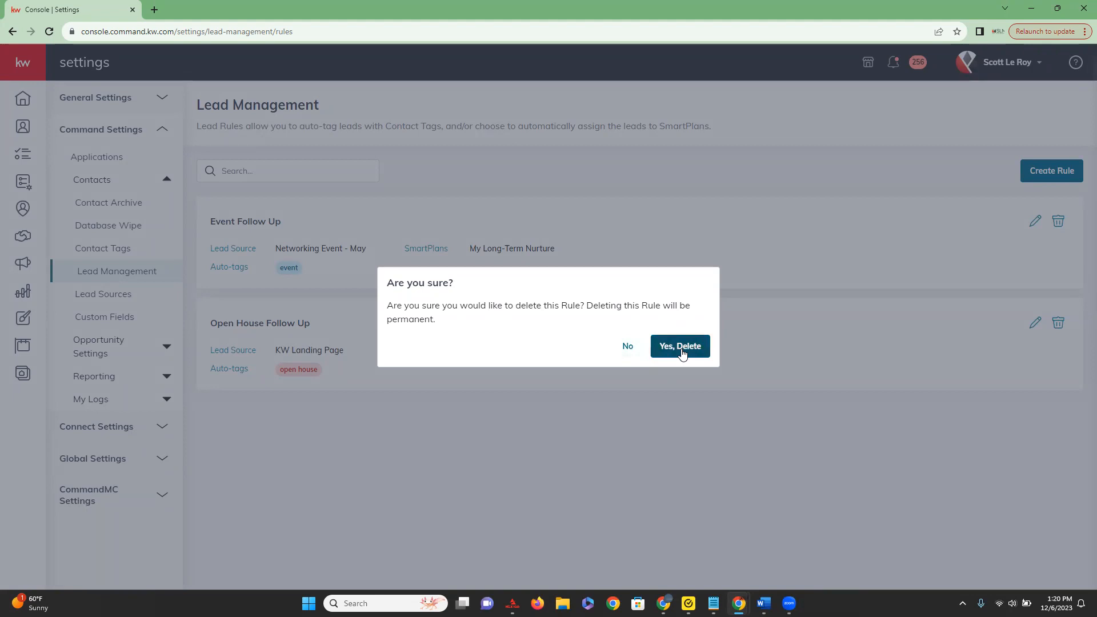
left_click(624, 346)
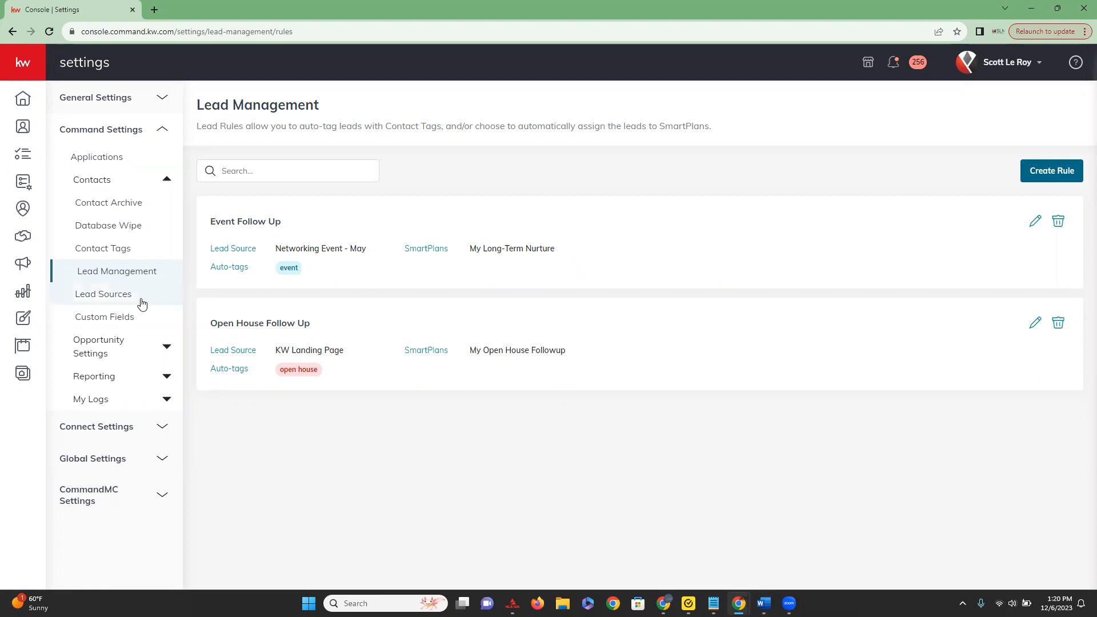
In the Lead Sources settings, create a custom source named "First Time Homebuyer Event" in the Events category.
left_click(142, 304)
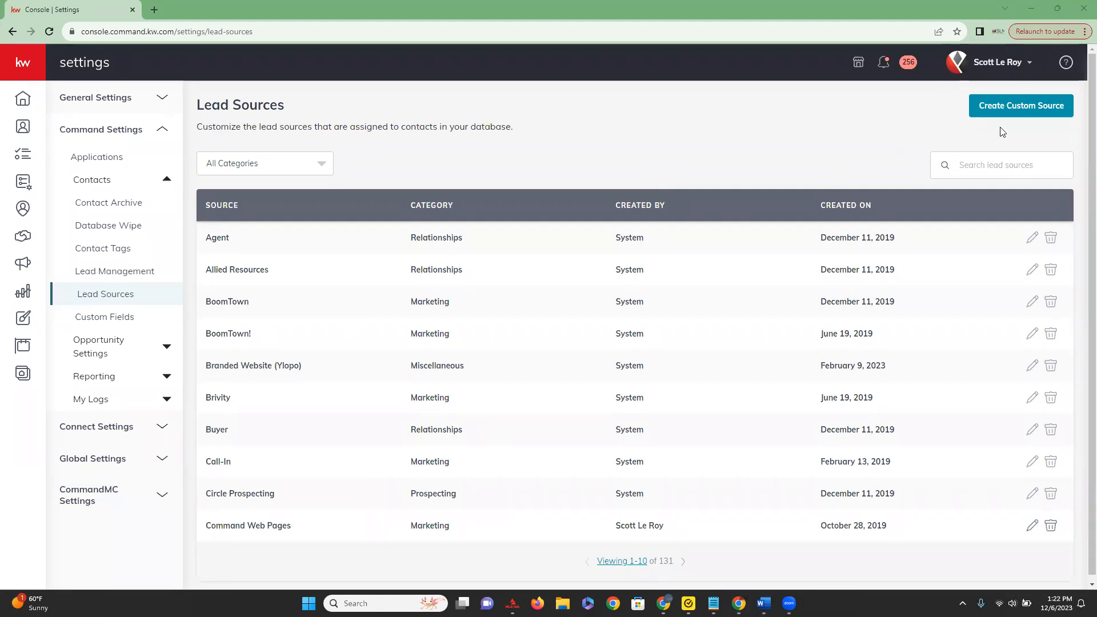
left_click(1039, 108)
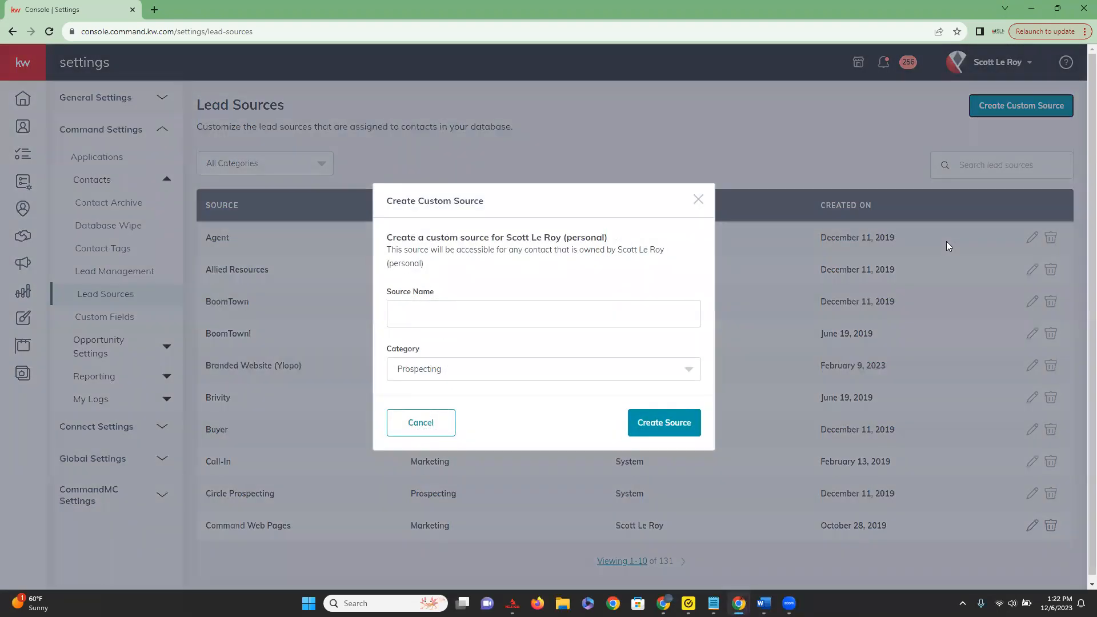
left_click(469, 309)
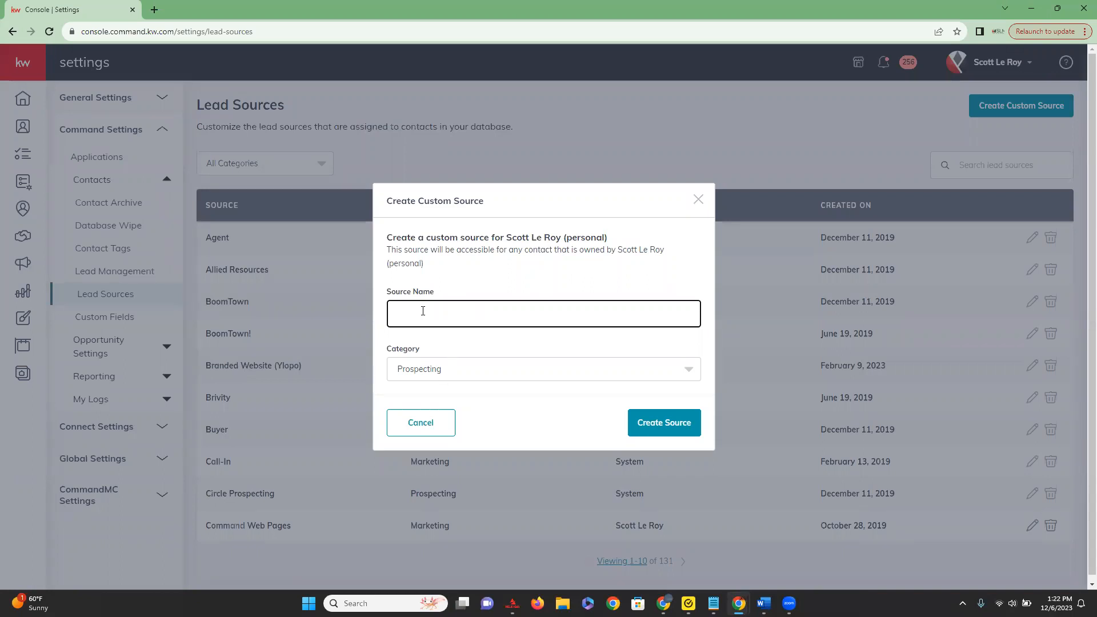
type("First Time Homebuyer Event")
left_click(540, 372)
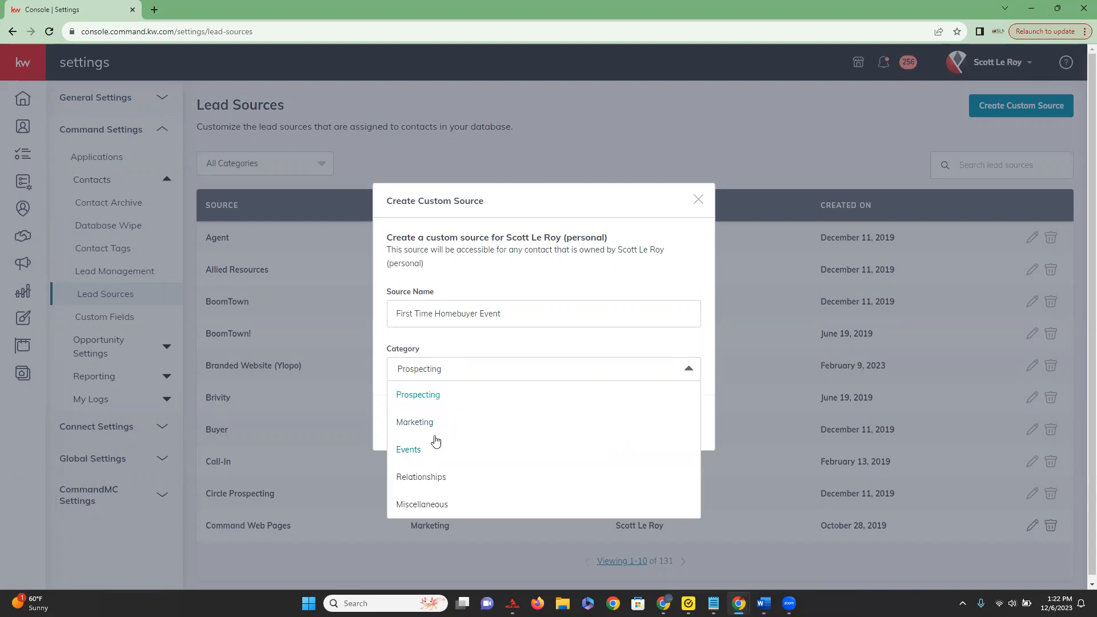
left_click(411, 449)
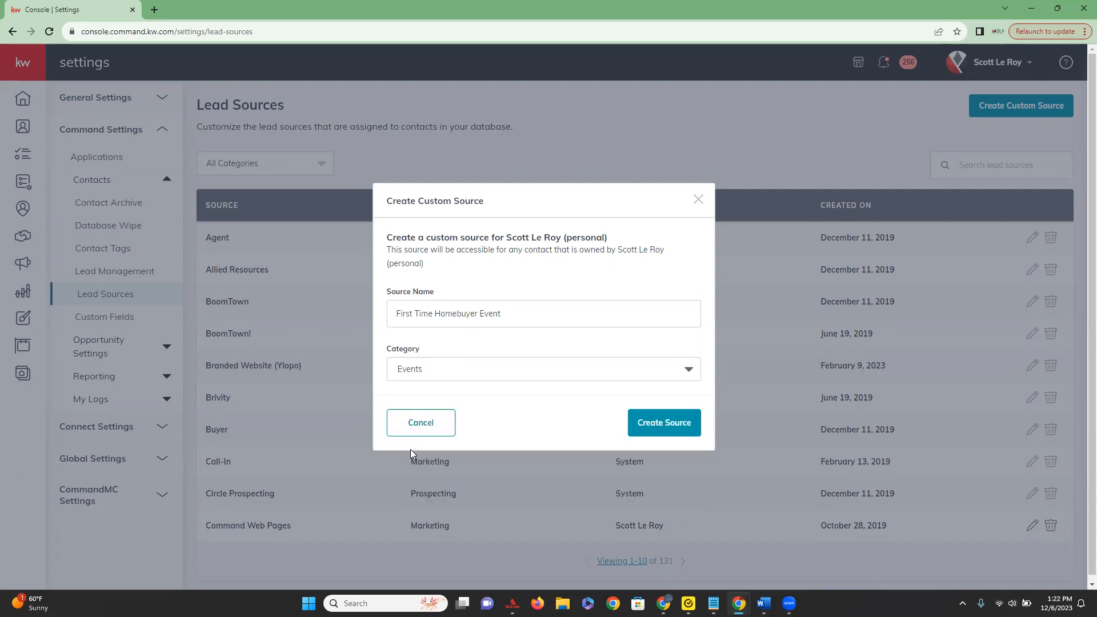
left_click(674, 428)
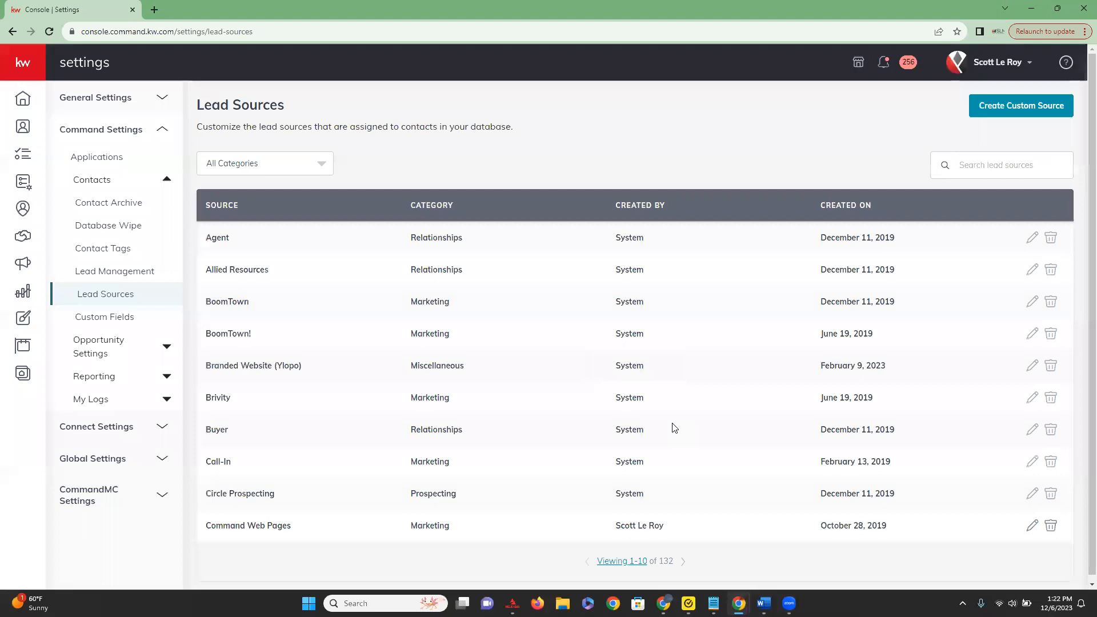
Show 100 lead sources per page and find "First Time Homebuyer Event" in the list.
scroll(369, 386, "down", 1)
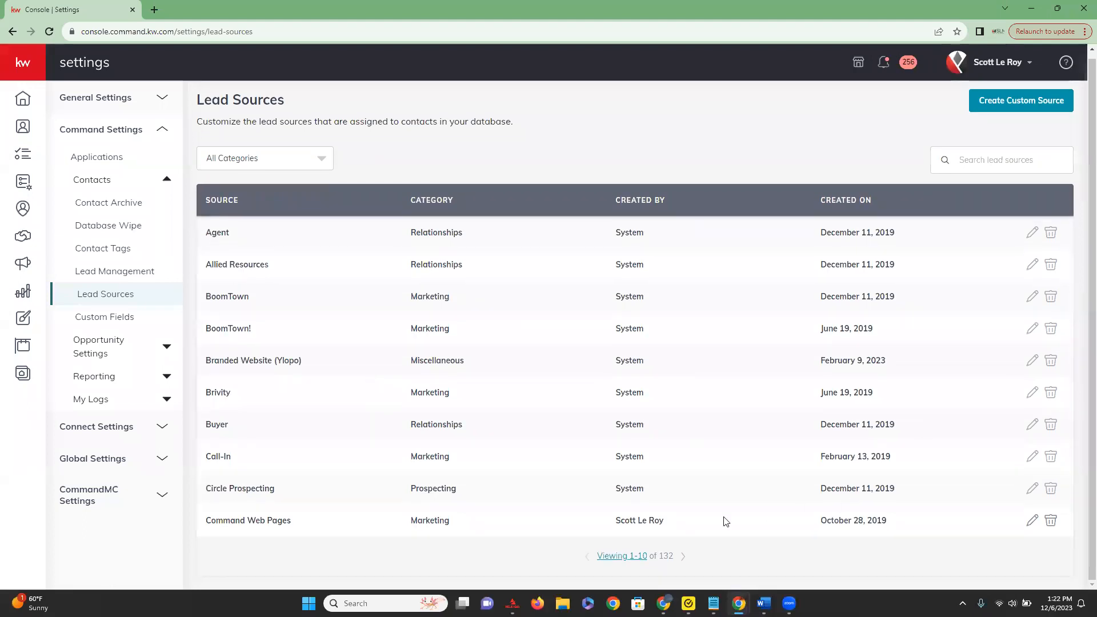
left_click(621, 557)
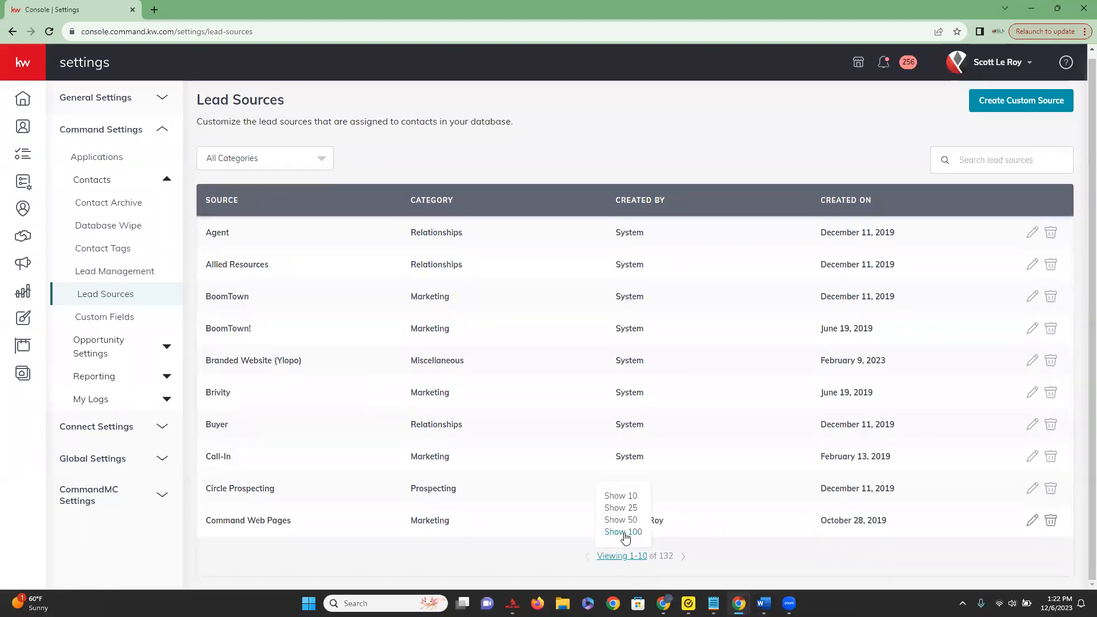
left_click(624, 533)
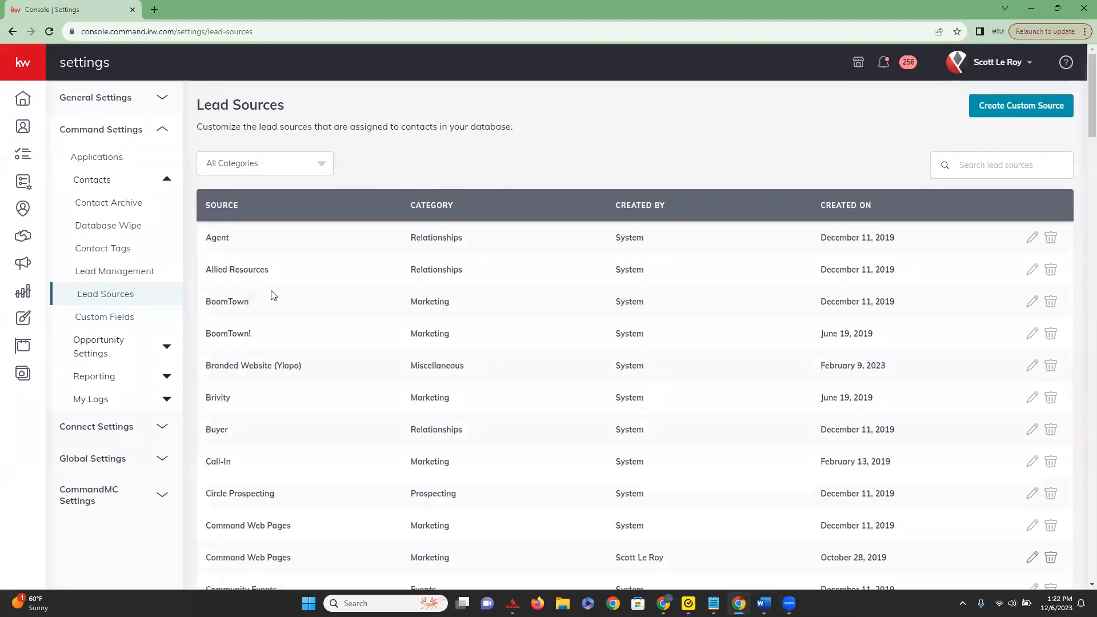
scroll(272, 294, "down", 6)
scroll(273, 294, "down", 11)
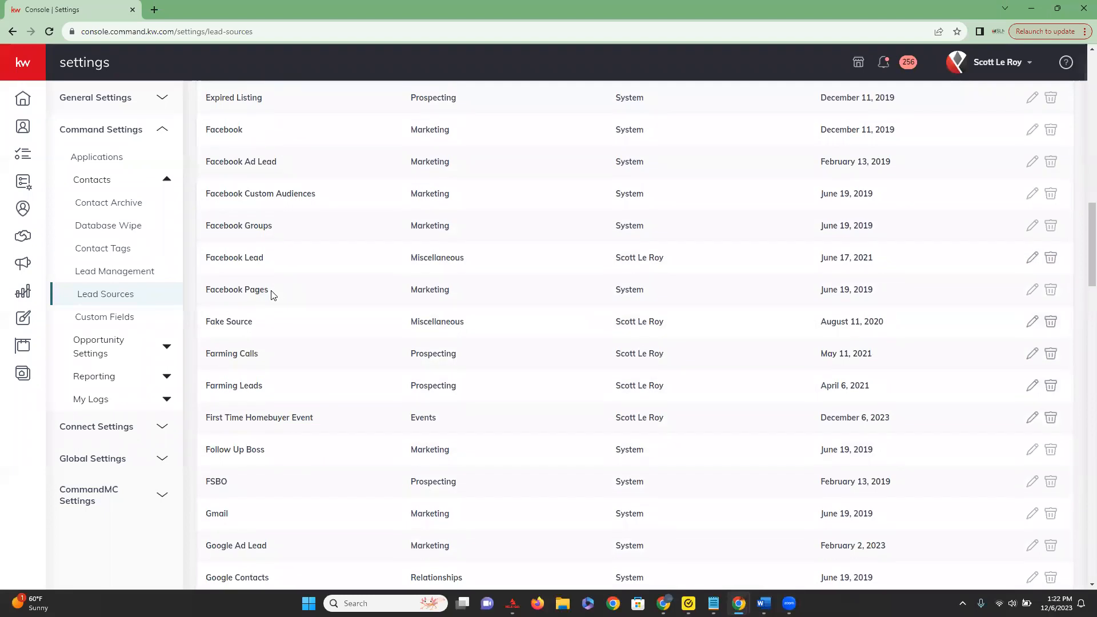
scroll(272, 295, "down", 2)
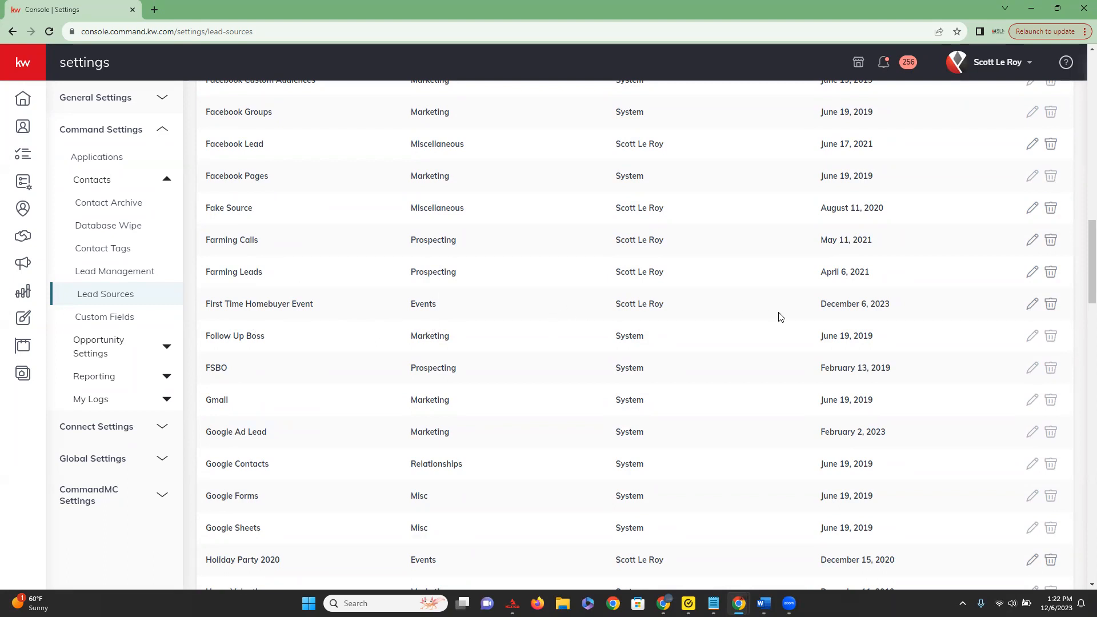
View the delete confirmation for the "First Time Homebuyer Event" lead source and close it without deleting the source.
left_click(1049, 304)
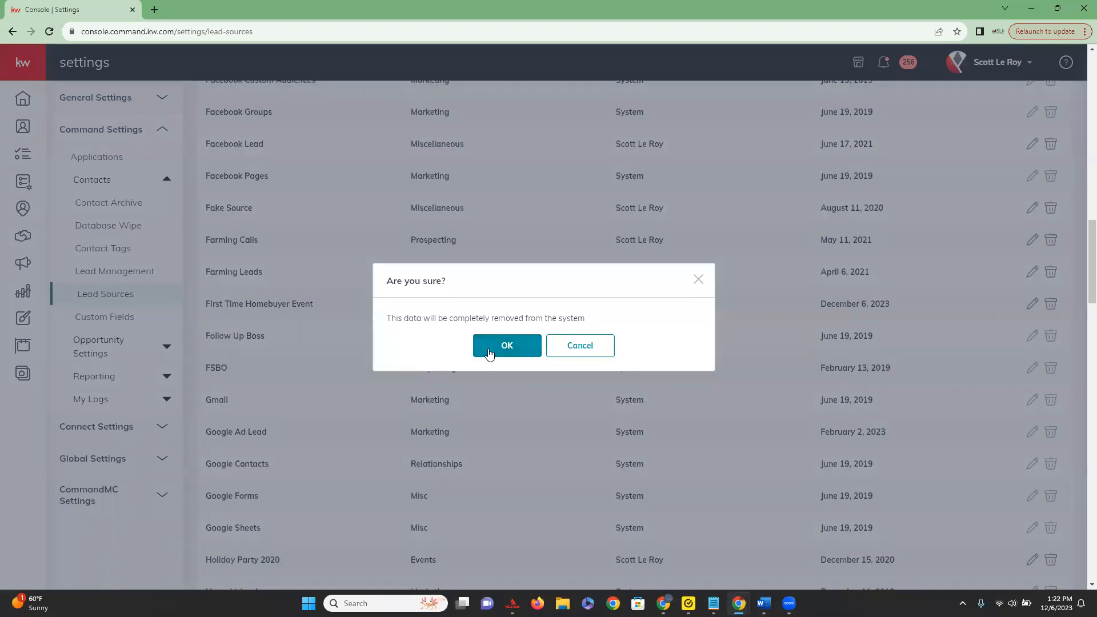
left_click(697, 280)
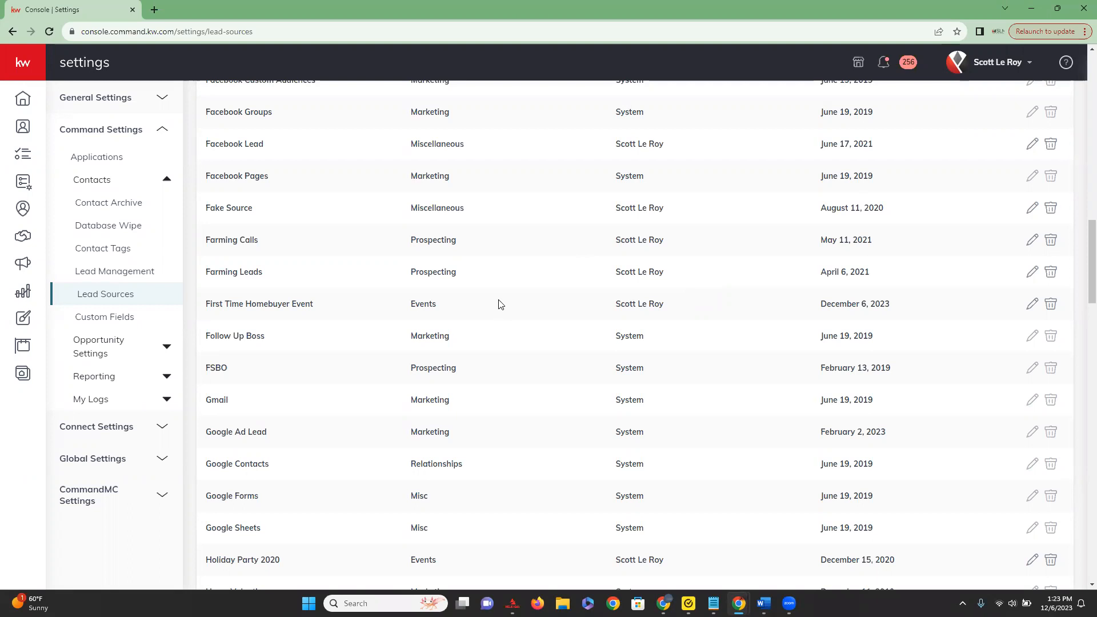
scroll(498, 304, "up", 20)
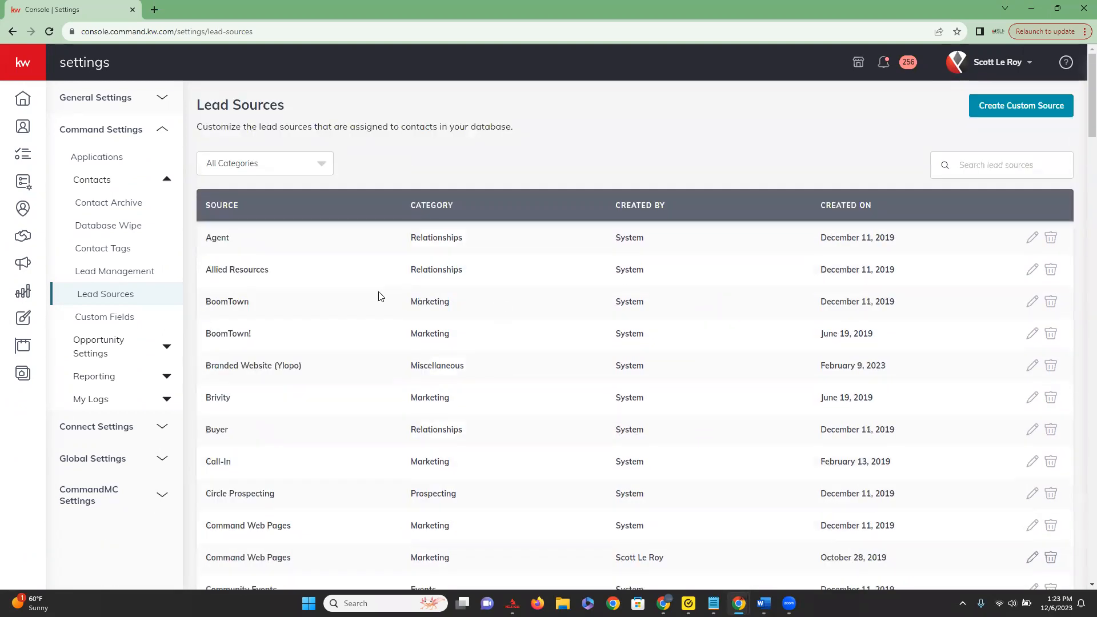
Open the contact Custom Fields settings, show 100 fields per page and review the list of custom fields.
left_click(154, 321)
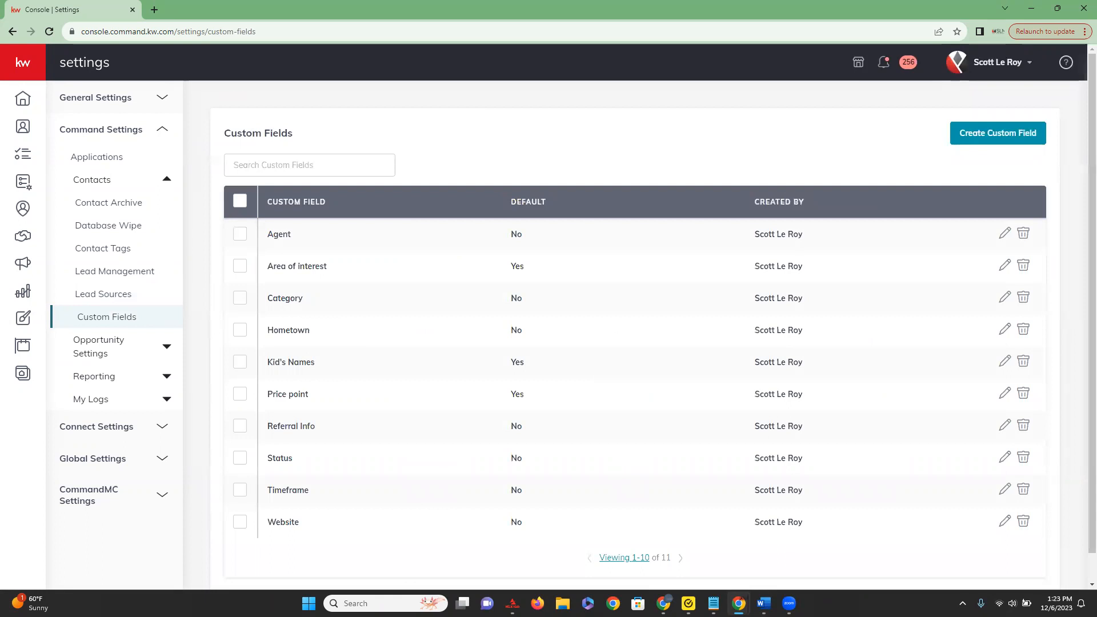
key("alt+Tab")
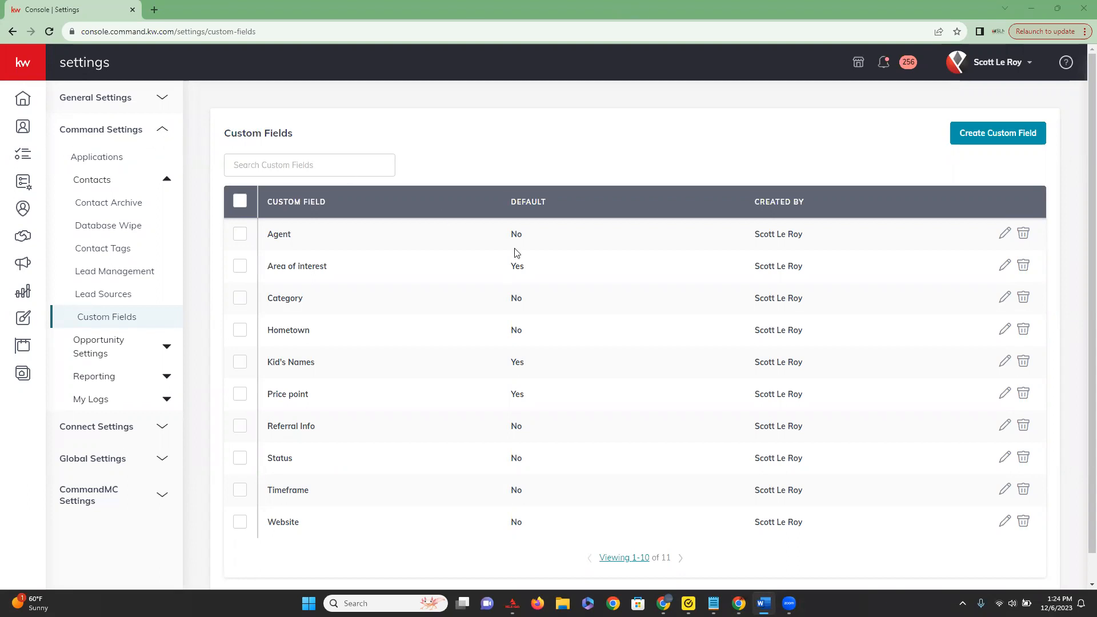
left_click(644, 557)
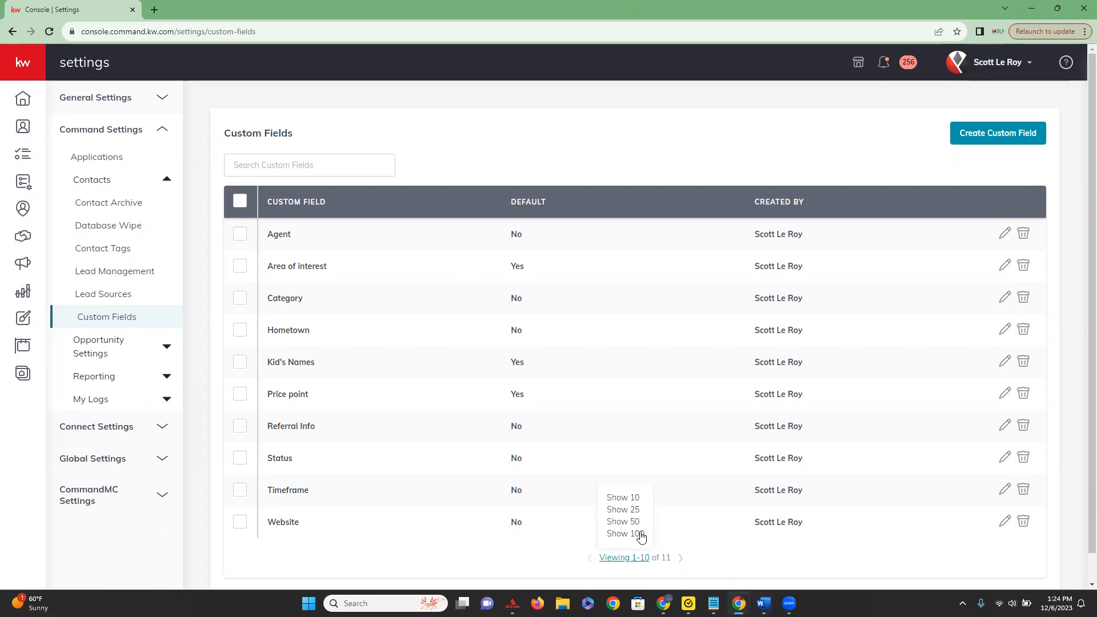
left_click(640, 535)
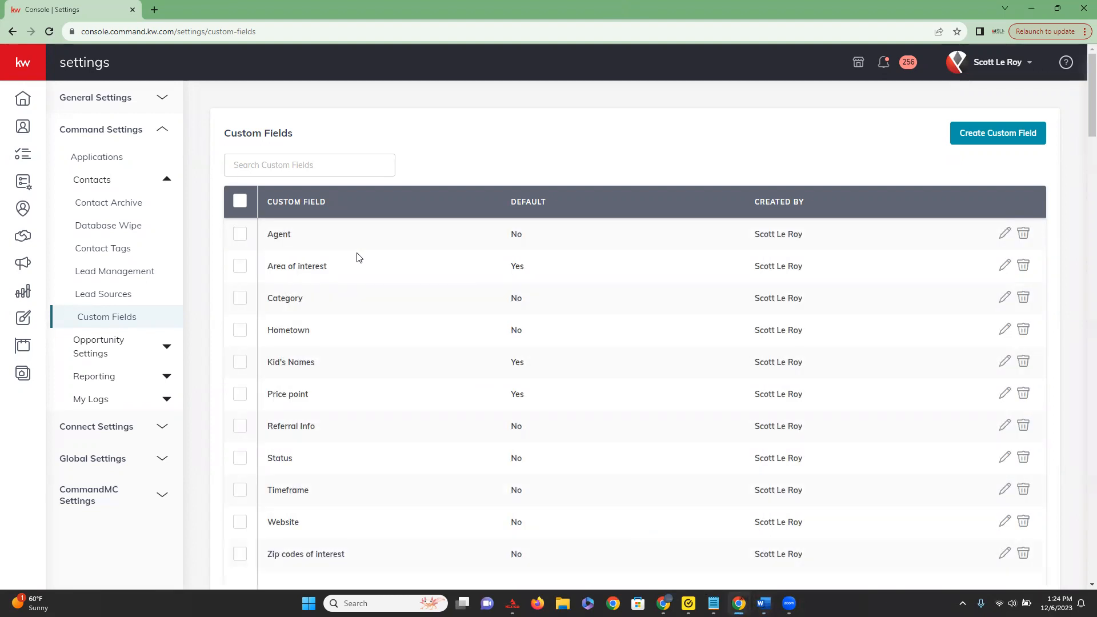
scroll(356, 257, "down", 8)
scroll(346, 331, "up", 6)
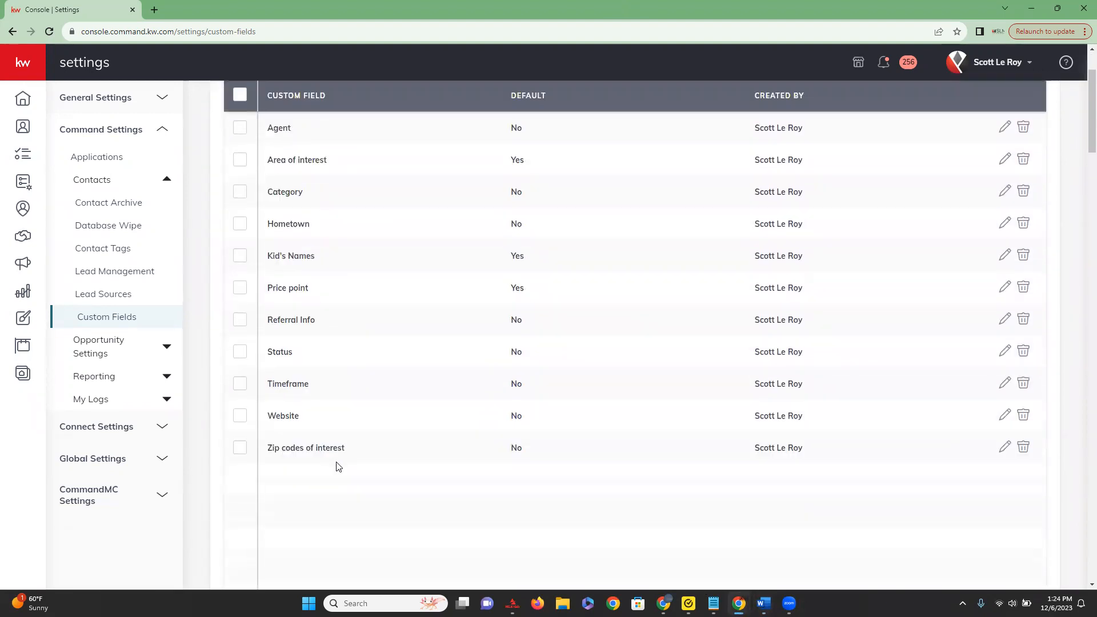
scroll(336, 467, "up", 2)
left_click(325, 203)
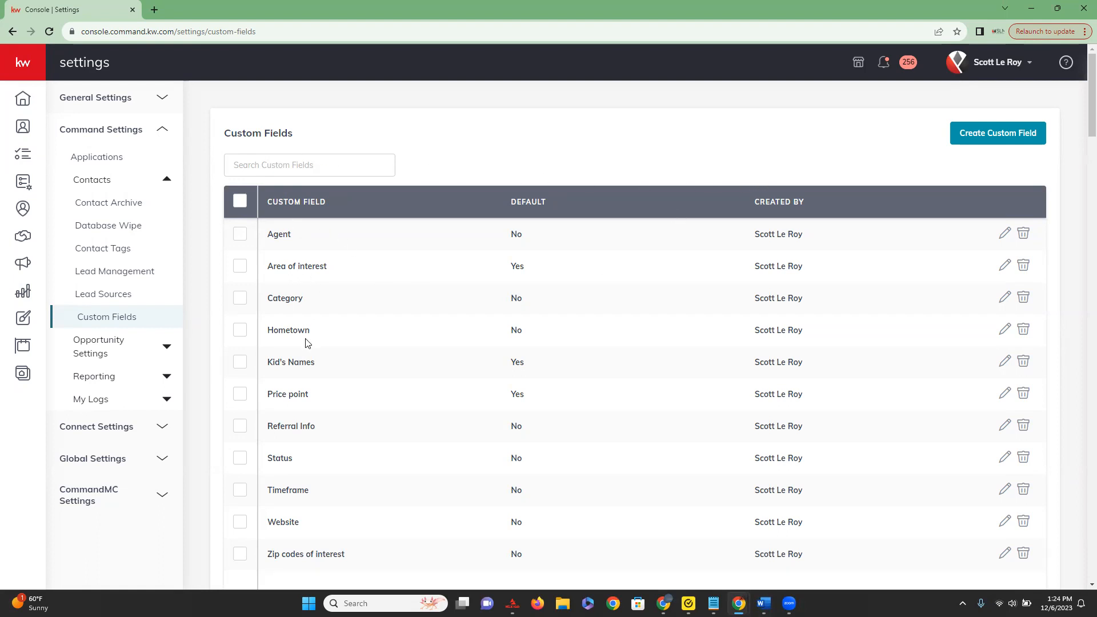
scroll(303, 360, "down", 1)
scroll(303, 360, "up", 1)
Start a new custom field named "Favorite Pie", look through the available field types and set its type to Dropdown.
left_click(1011, 137)
left_click(435, 290)
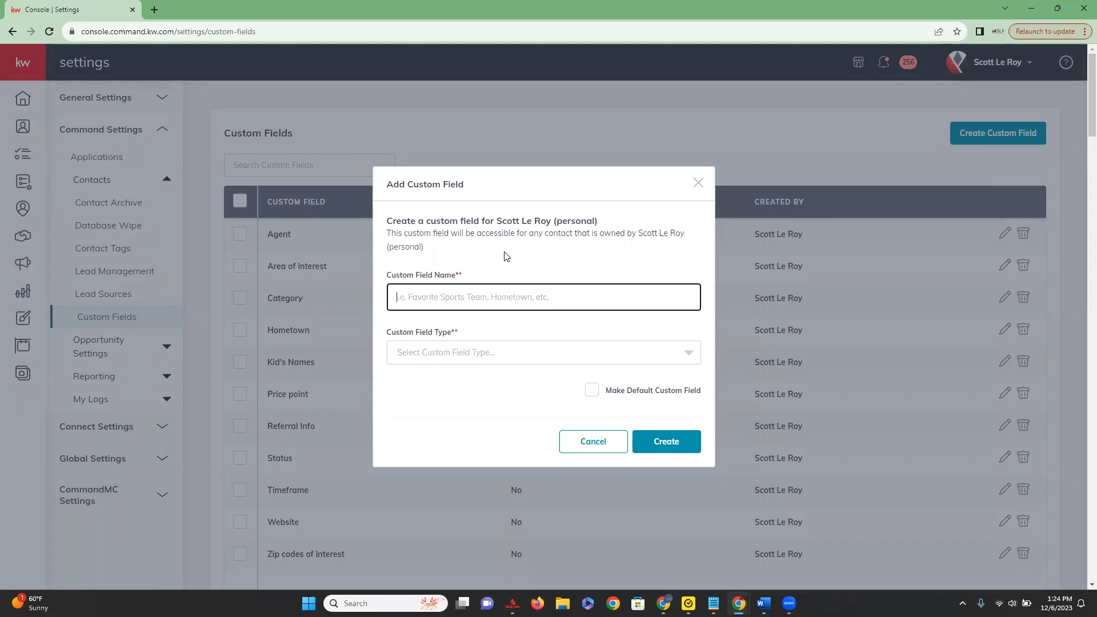
type("Fa")
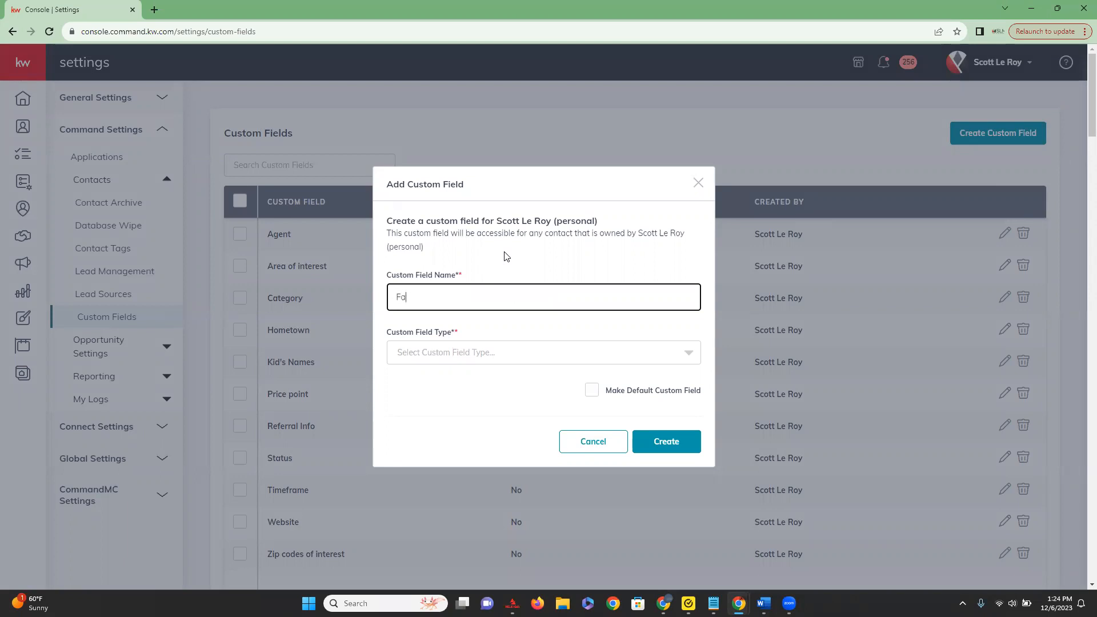
type("vorite Pie")
left_click(612, 357)
scroll(539, 393, "down", 2)
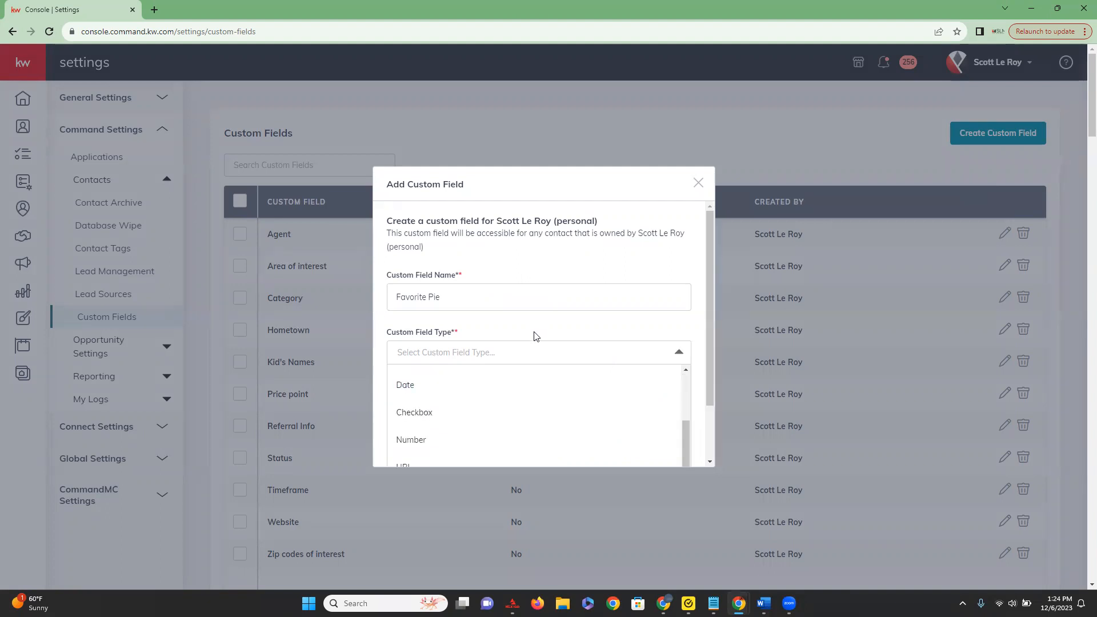
scroll(535, 334, "down", 1)
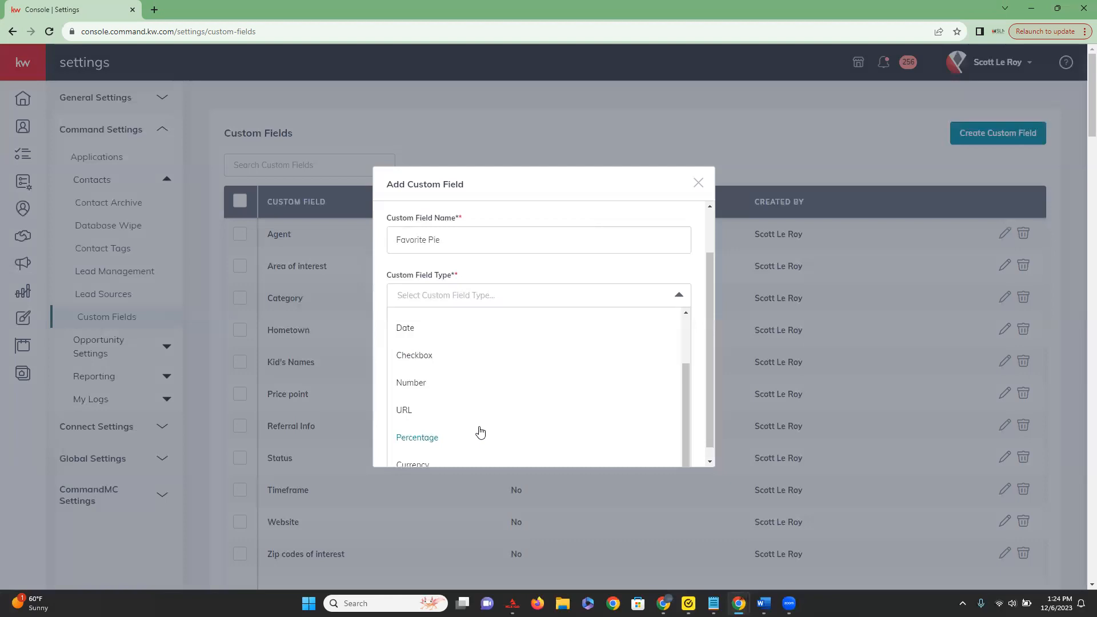
scroll(444, 380, "up", 3)
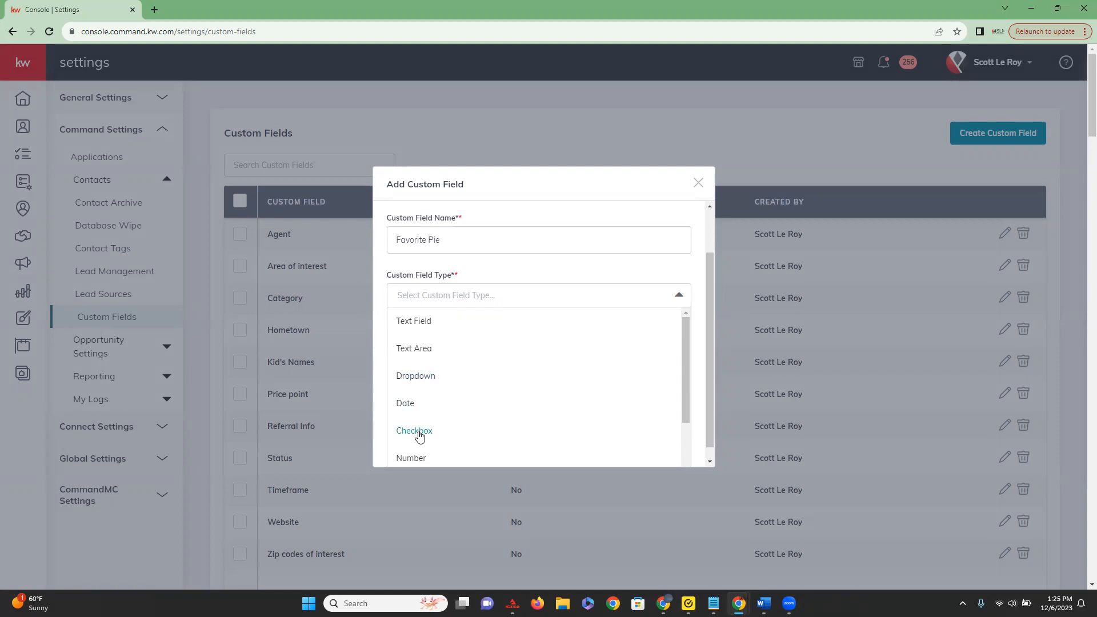
left_click(418, 375)
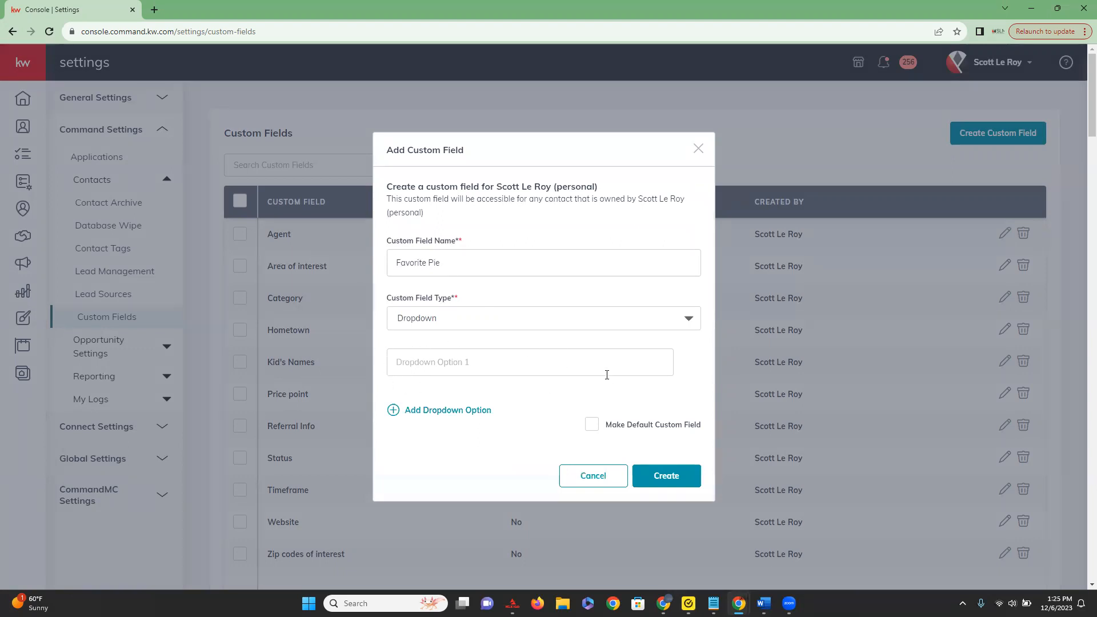
Enter "Apple" and "Pumpkin" as the two dropdown options of the new custom field.
left_click(418, 363)
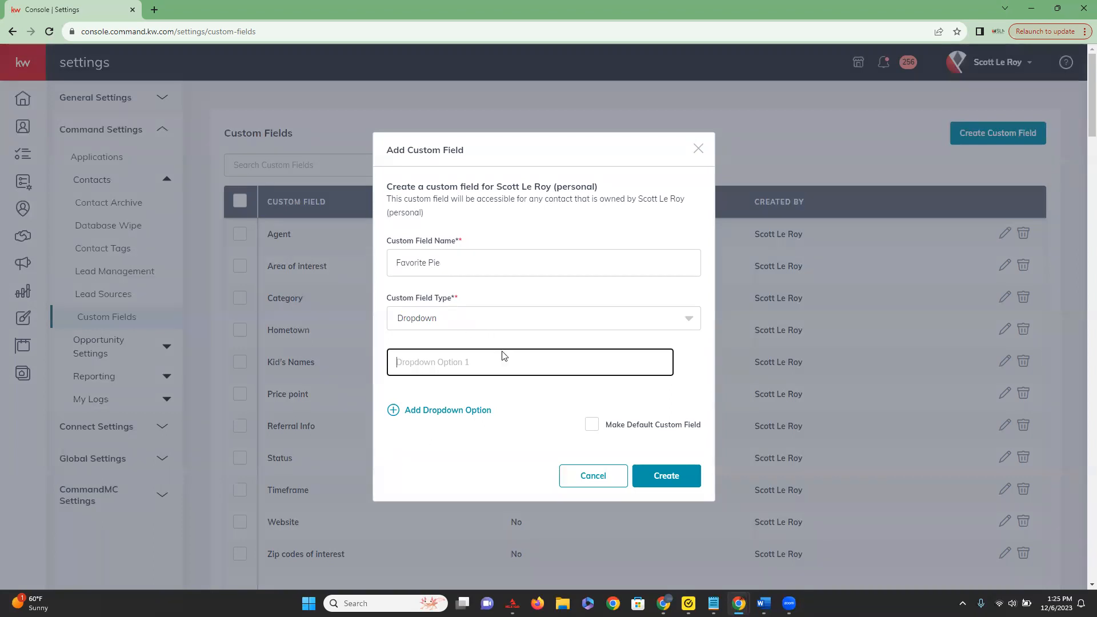
type("Apple")
left_click(517, 395)
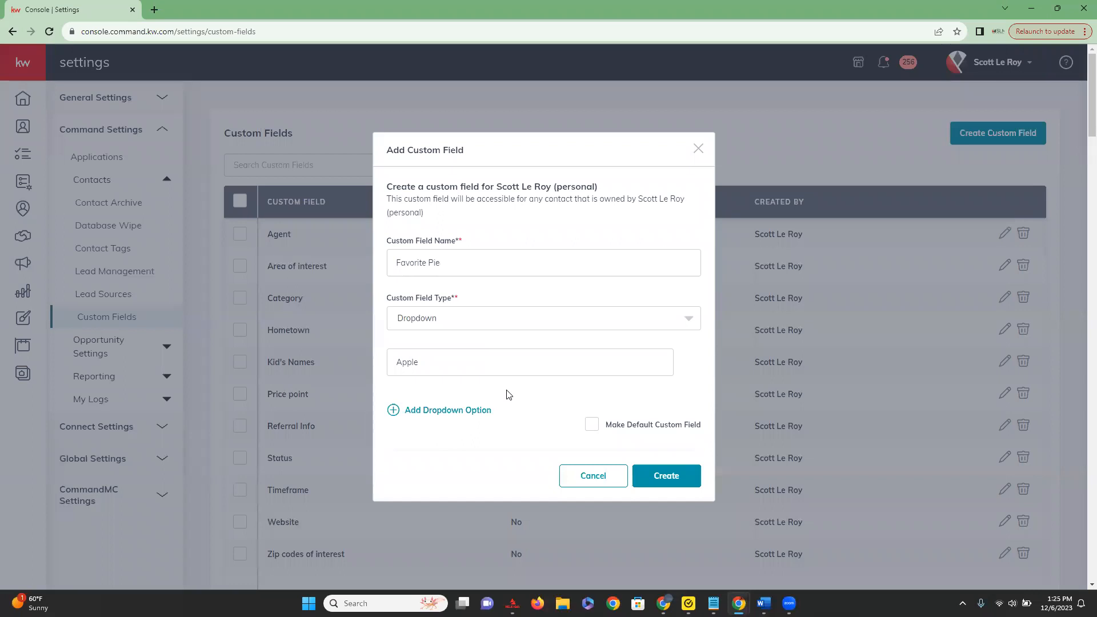
left_click(439, 412)
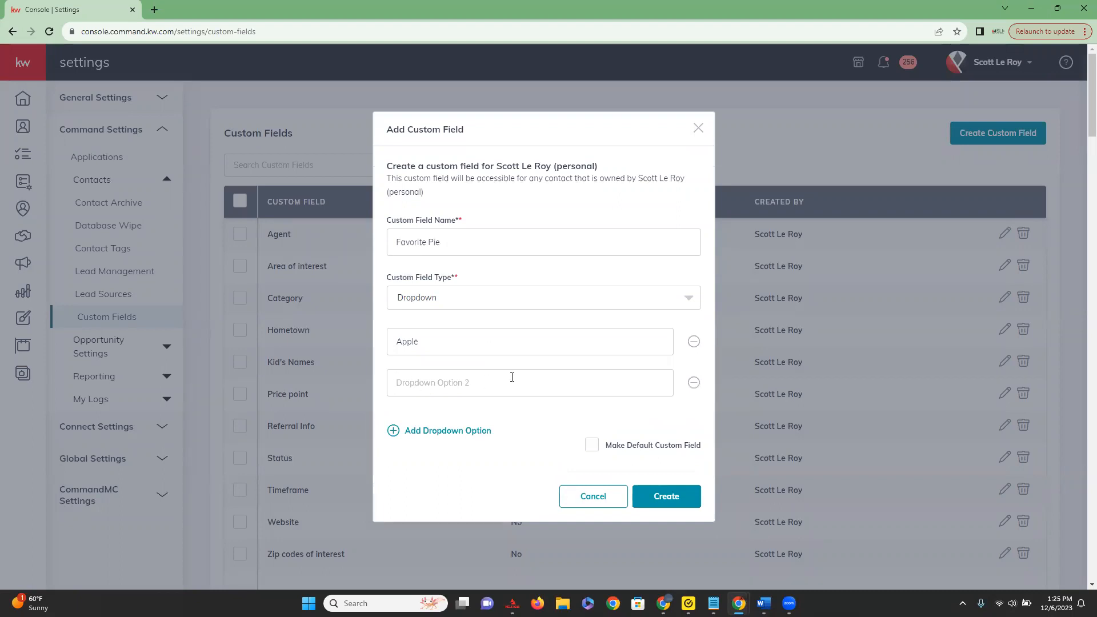
left_click(399, 389)
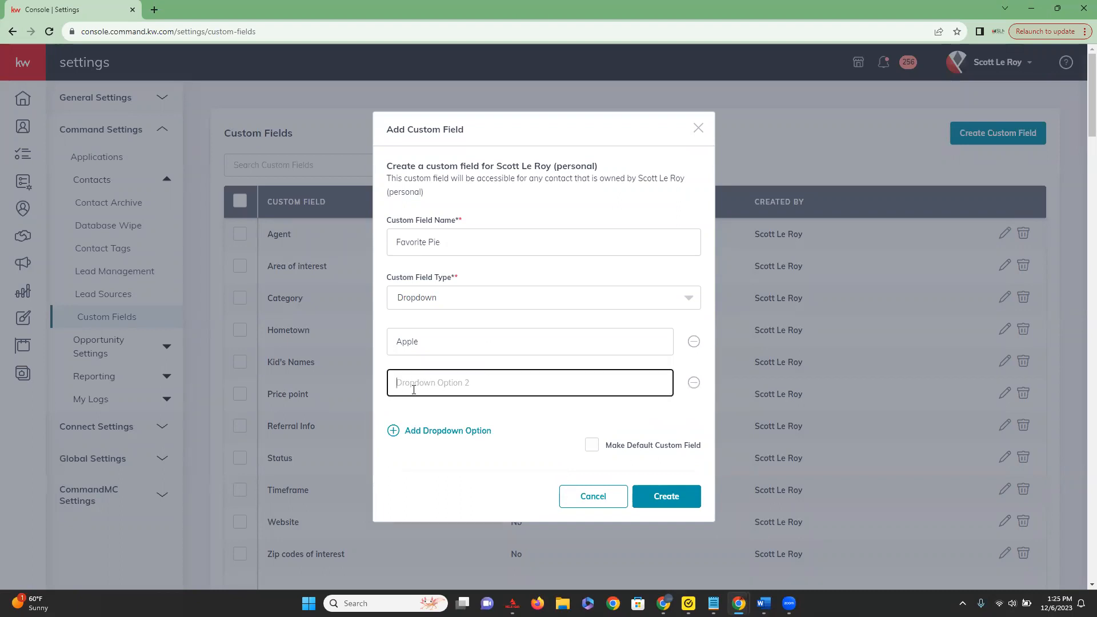
type("Pumpkin")
left_click(524, 417)
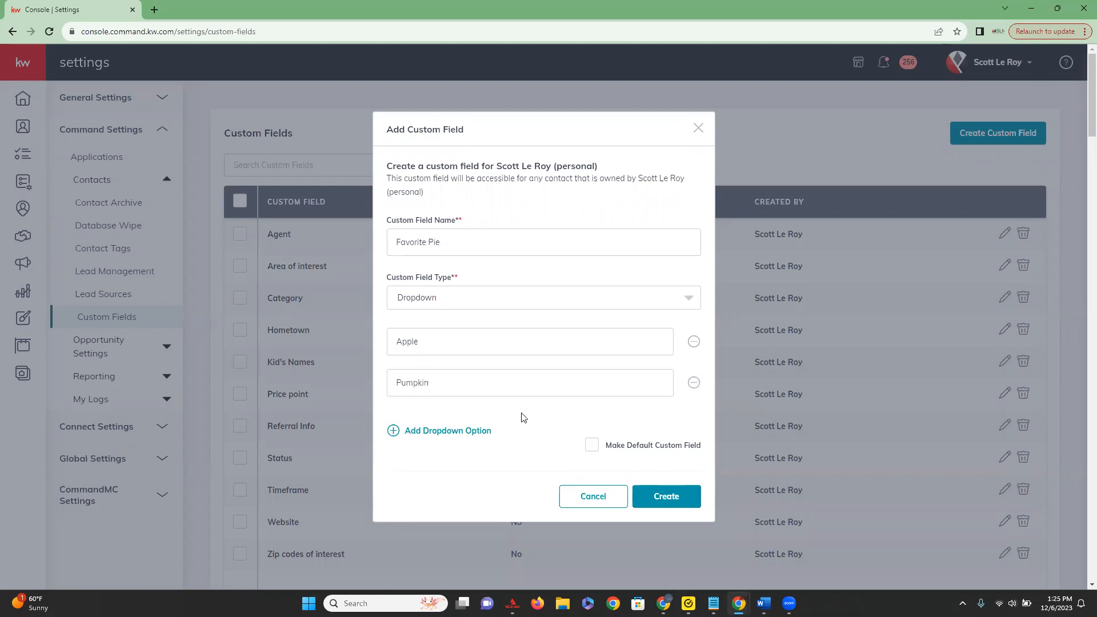
Remove the "Apple" dropdown option and add it again below "Pumpkin".
left_click(694, 342)
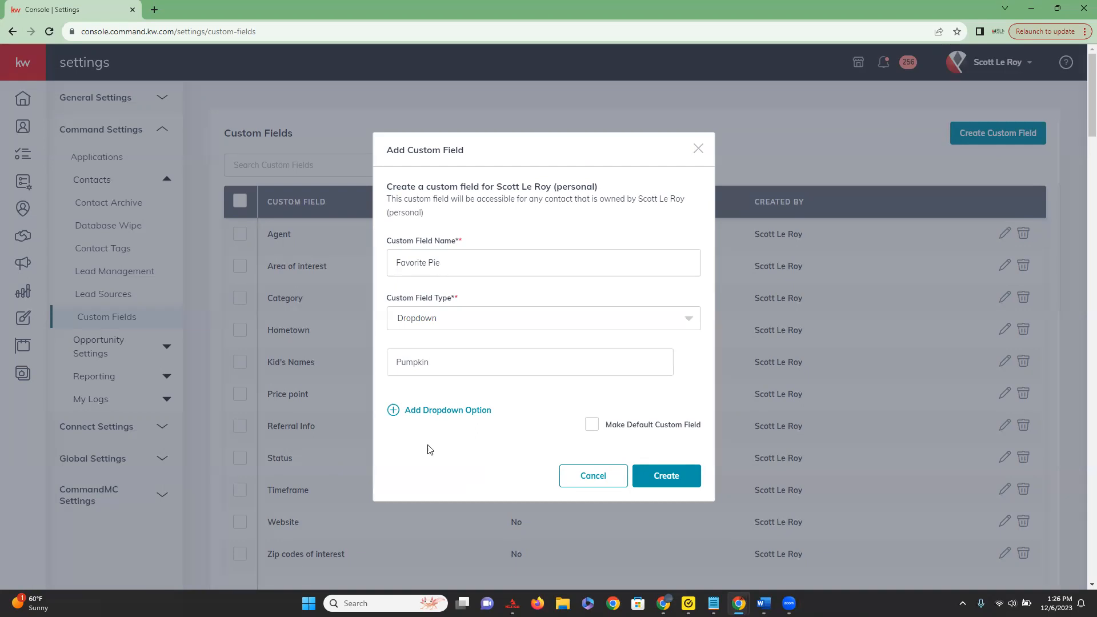
left_click(399, 416)
left_click(434, 383)
type("Apple")
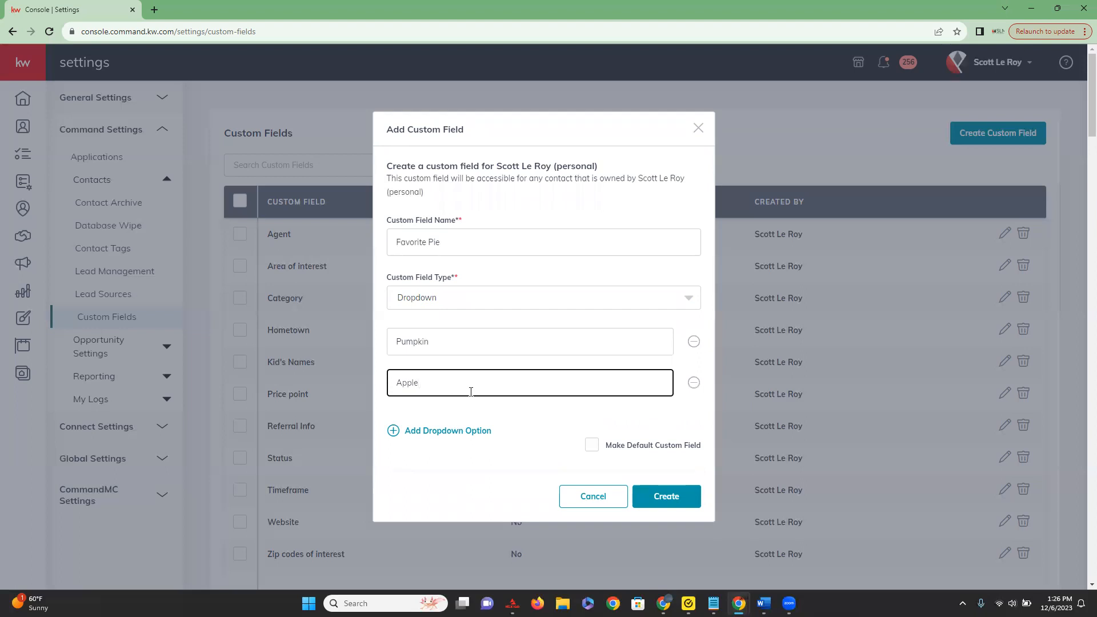
Add and remove an empty third dropdown option, and create the "Favorite Pie" custom field.
left_click(533, 425)
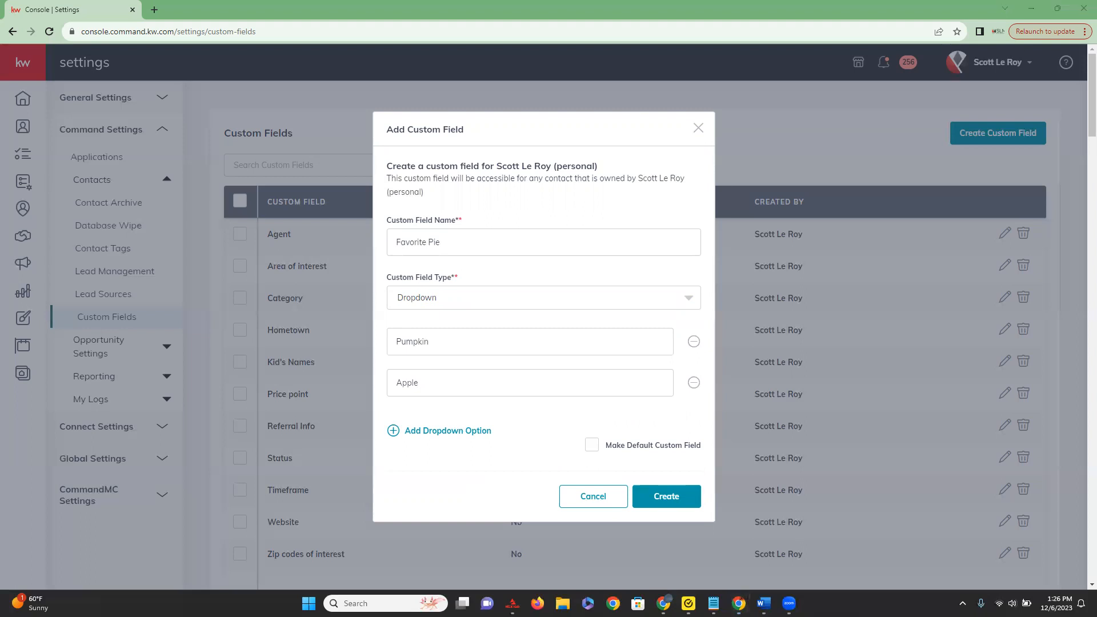
left_click(558, 434)
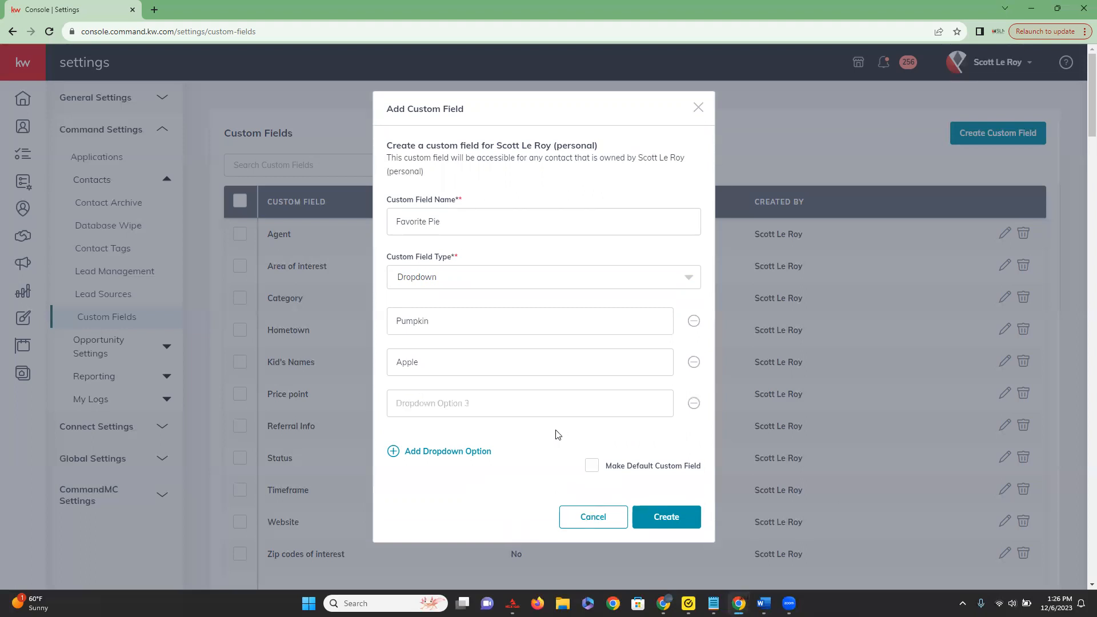
left_click(694, 403)
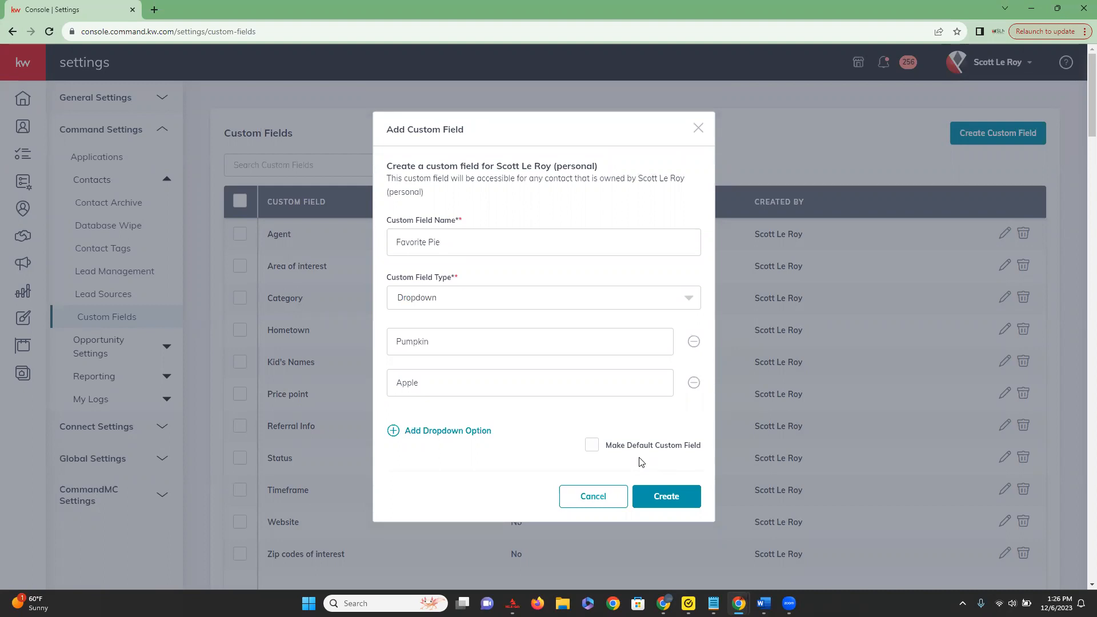
left_click(593, 446)
left_click(667, 496)
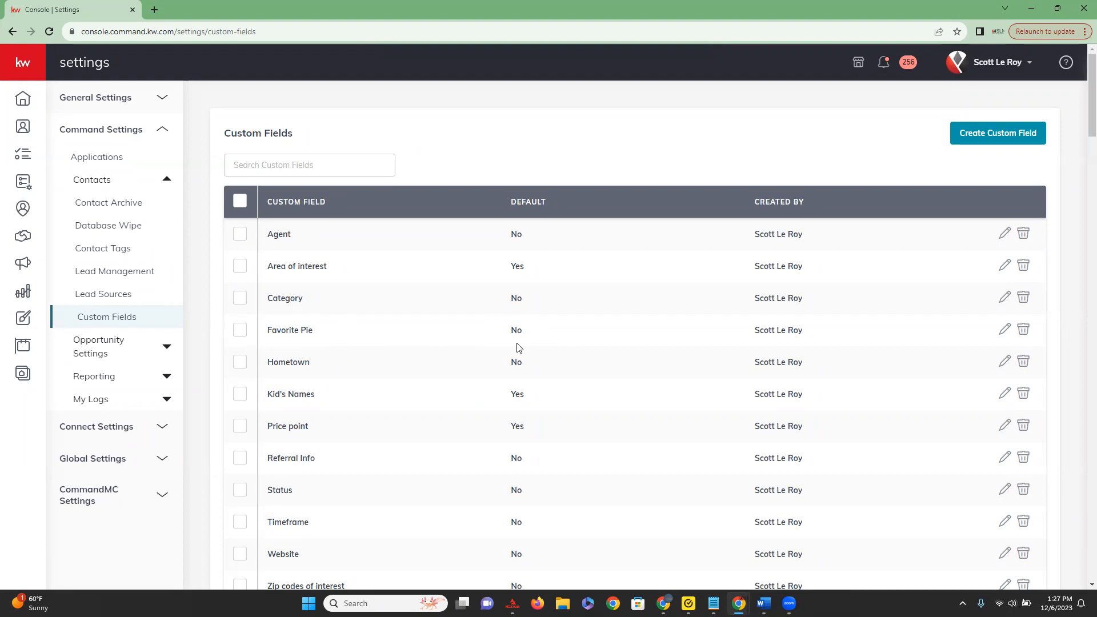
Edit the "Favorite Pie" custom field to make it a default custom field and save it.
left_click(1005, 330)
left_click(592, 419)
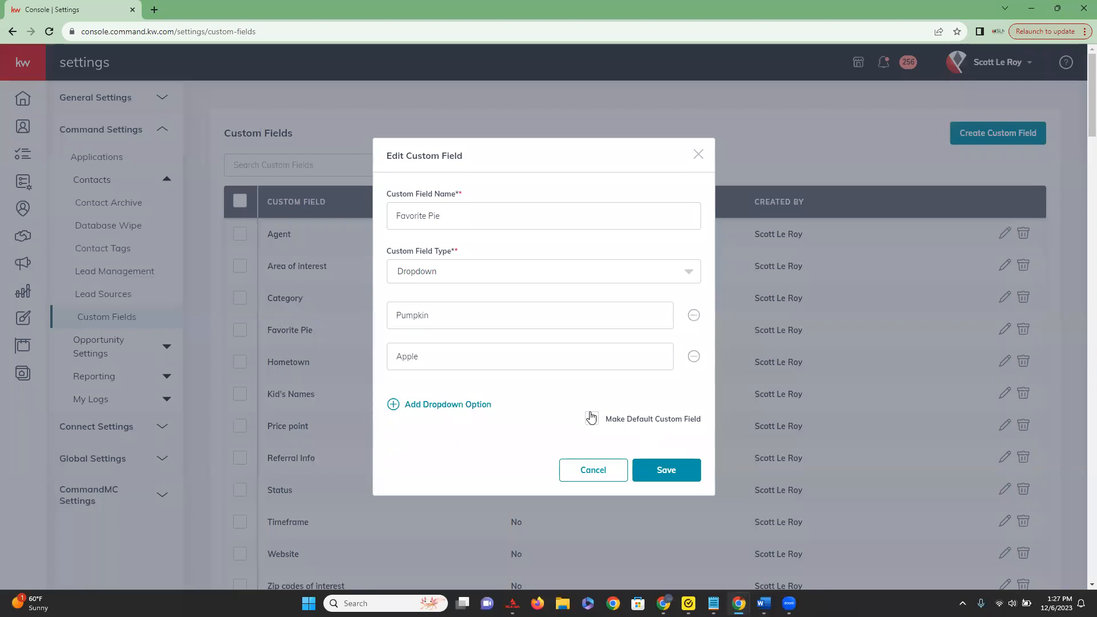
left_click(677, 473)
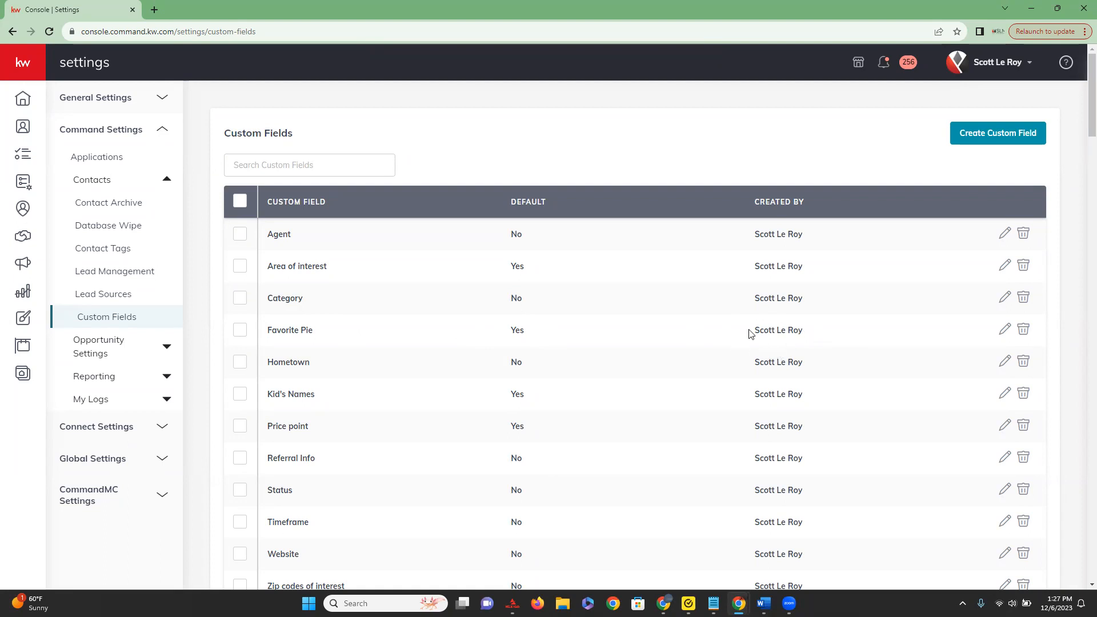
View the edit form and the delete confirmation of the "Favorite Pie" field, closing each without making changes.
left_click(1006, 331)
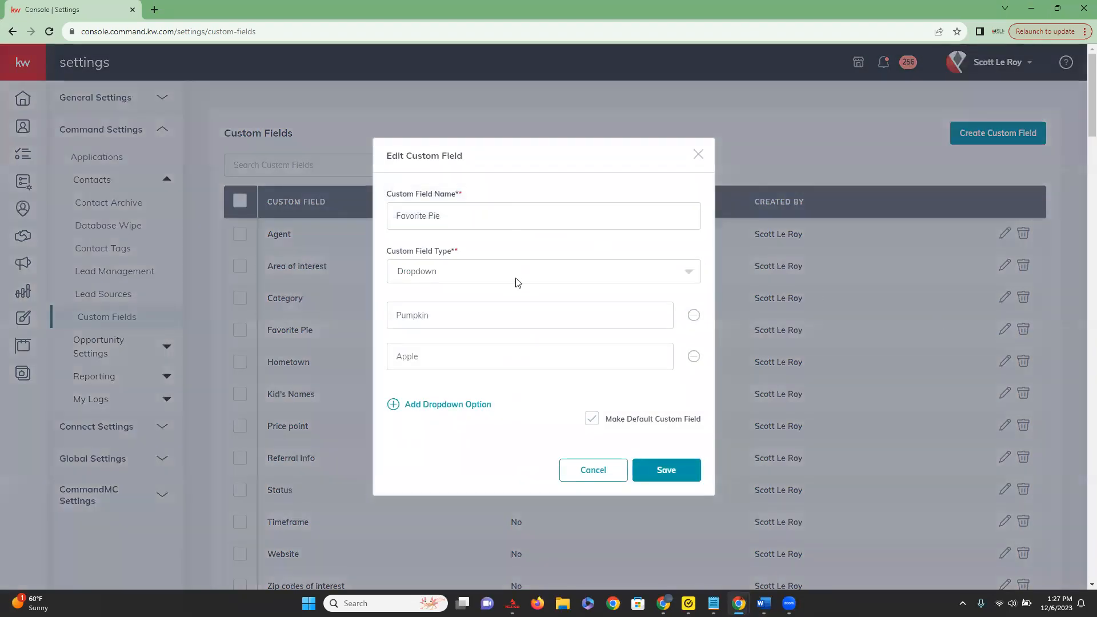
left_click(699, 155)
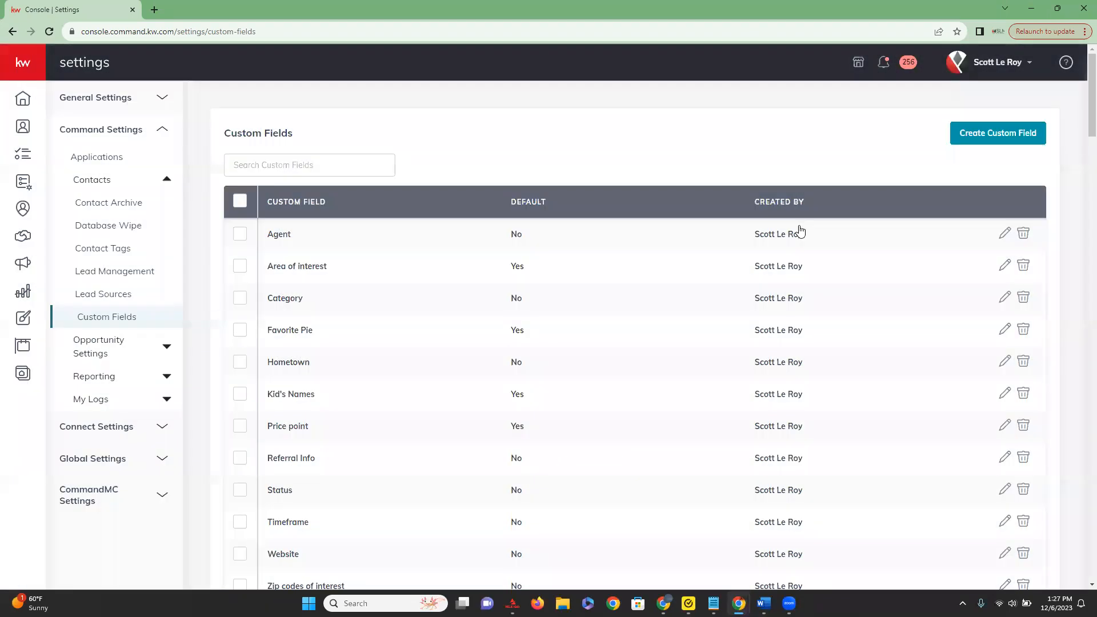
left_click(1023, 330)
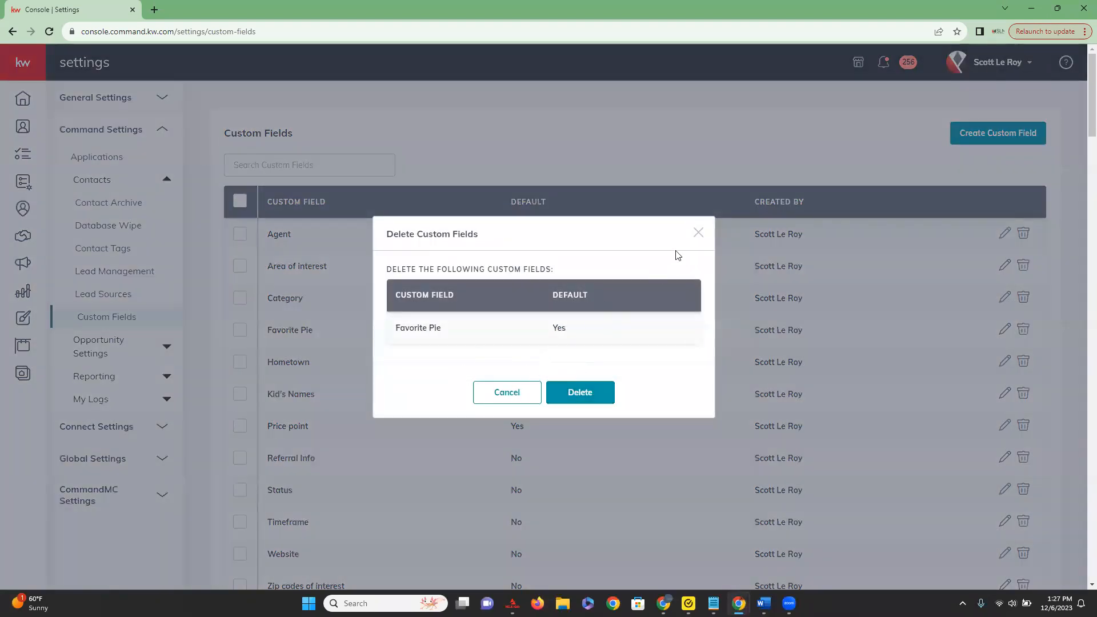
left_click(698, 233)
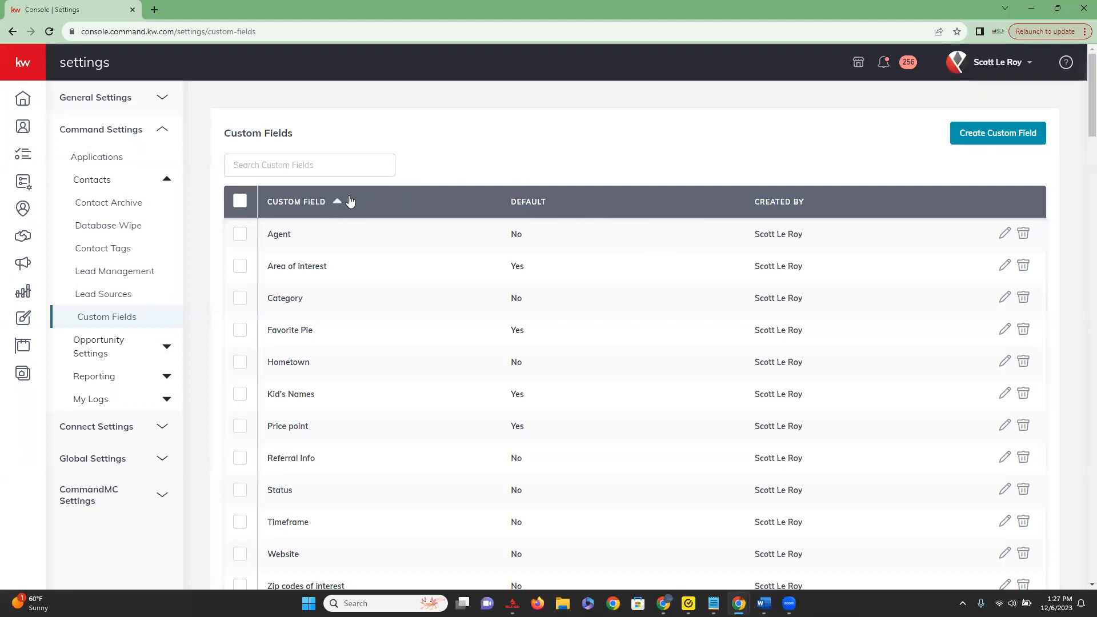
Select all custom fields in the list and look over the selection and its bulk actions.
left_click(241, 203)
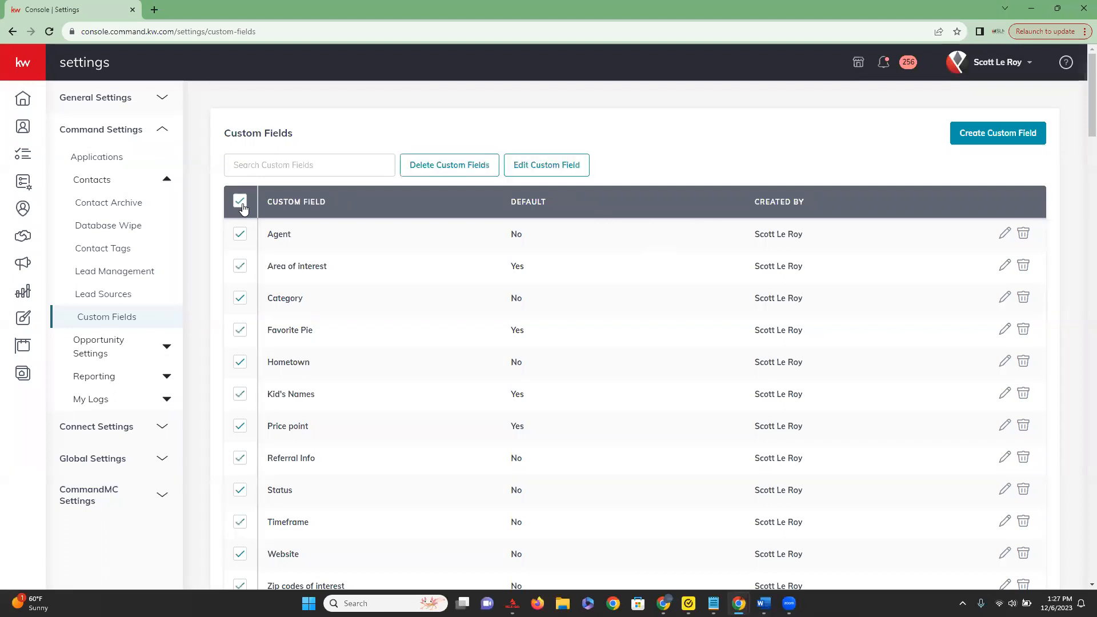
scroll(243, 209, "down", 1)
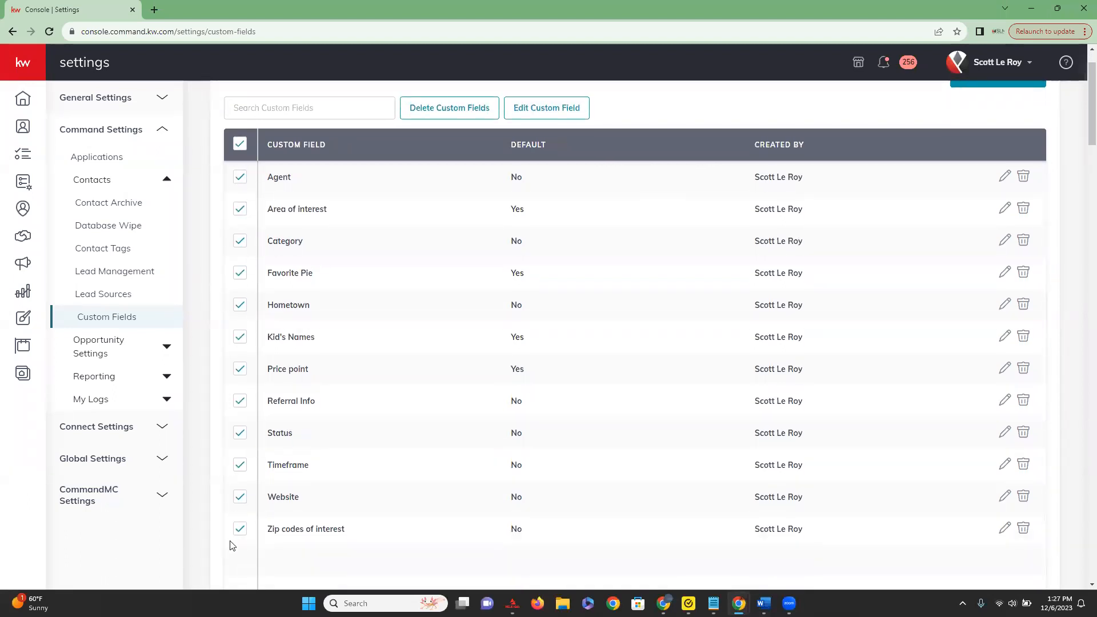
scroll(238, 198, "up", 1)
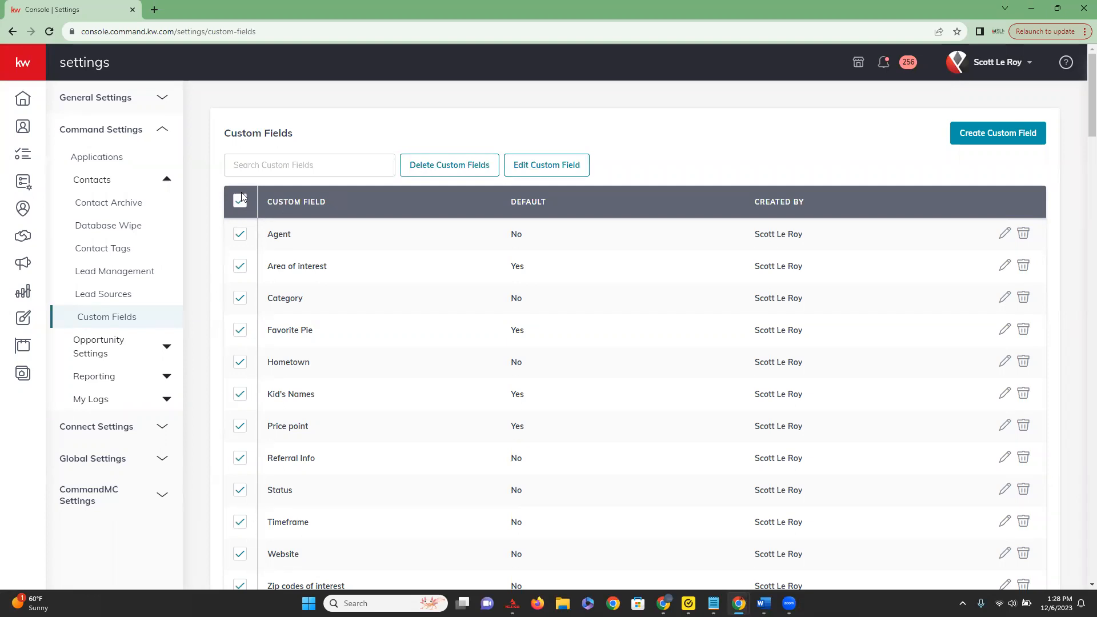
Look over the full list of selected custom fields and deselect all of them.
scroll(237, 246, "down", 2)
scroll(259, 422, "up", 2)
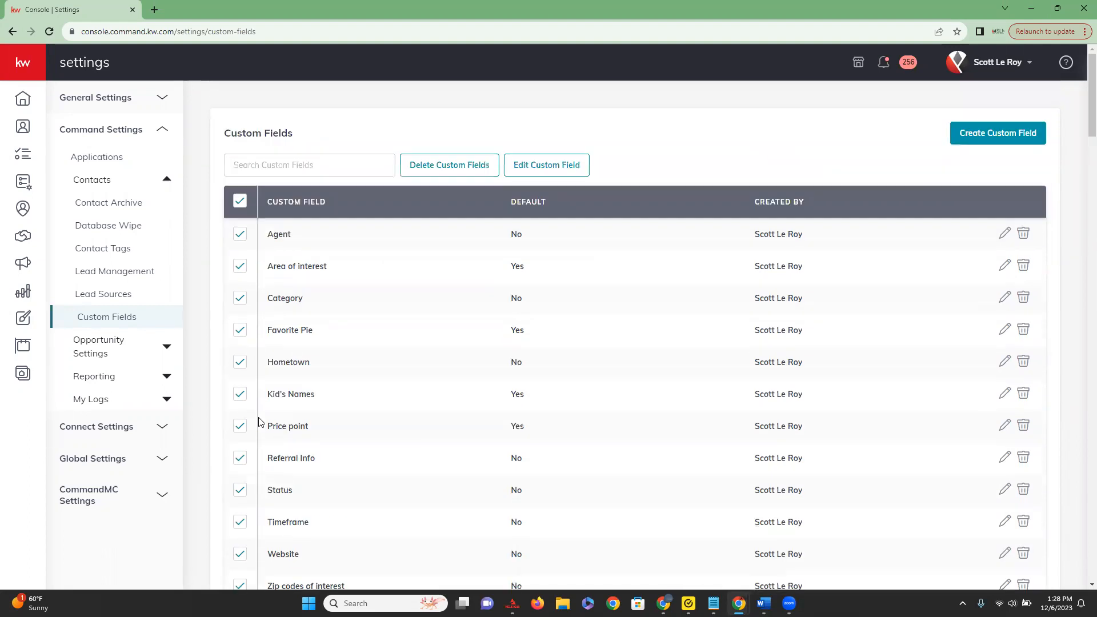
left_click(240, 201)
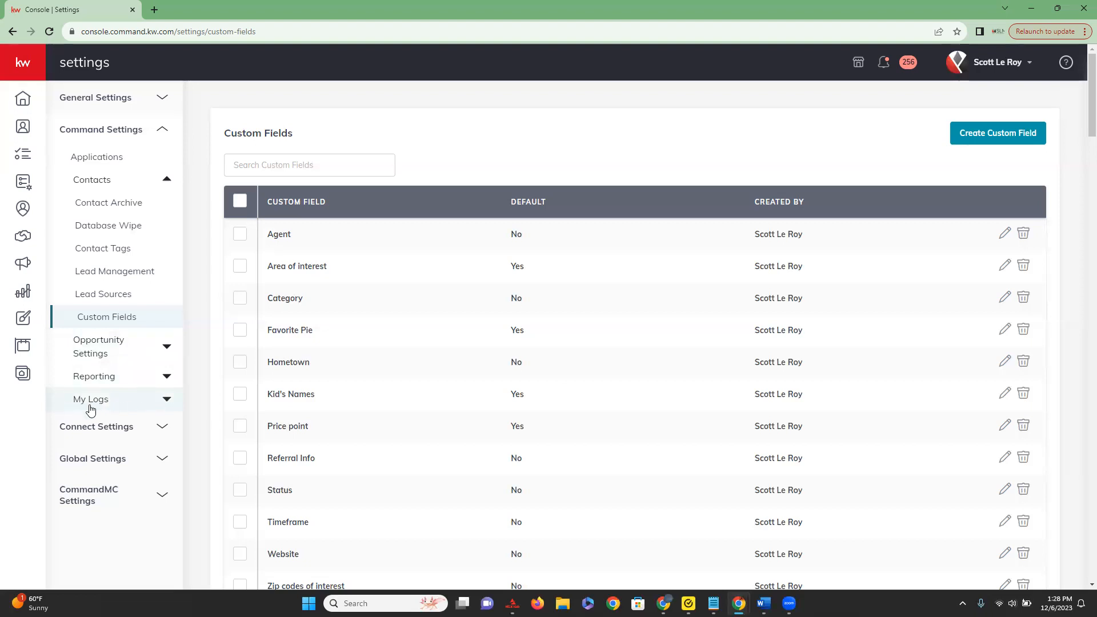
View the contact import logs across to the error file column, and open the export logs.
left_click(139, 406)
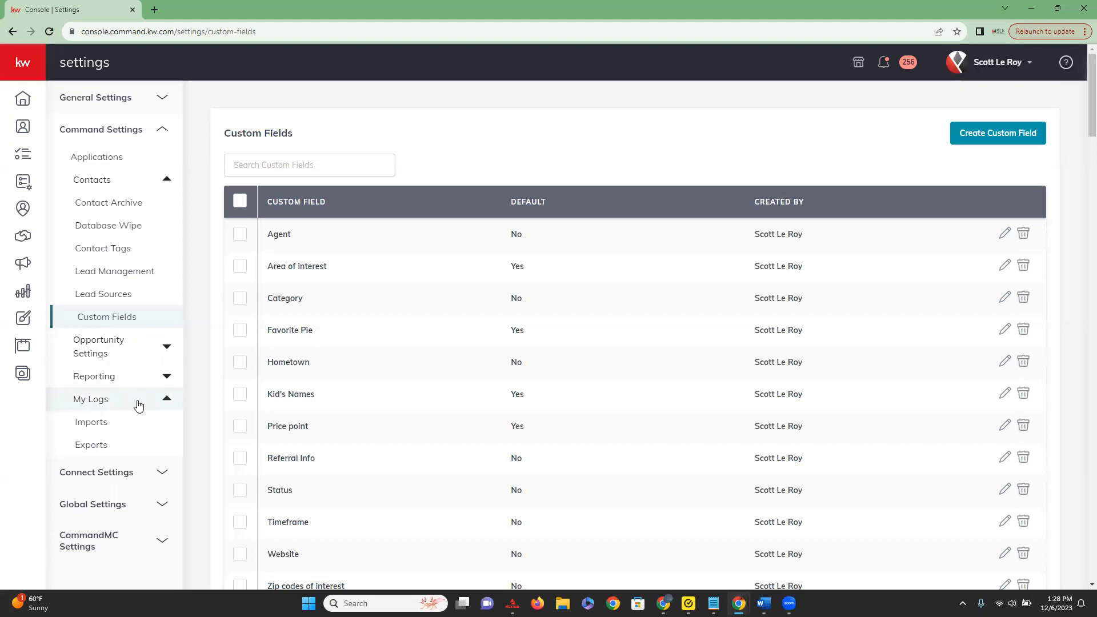
left_click(127, 432)
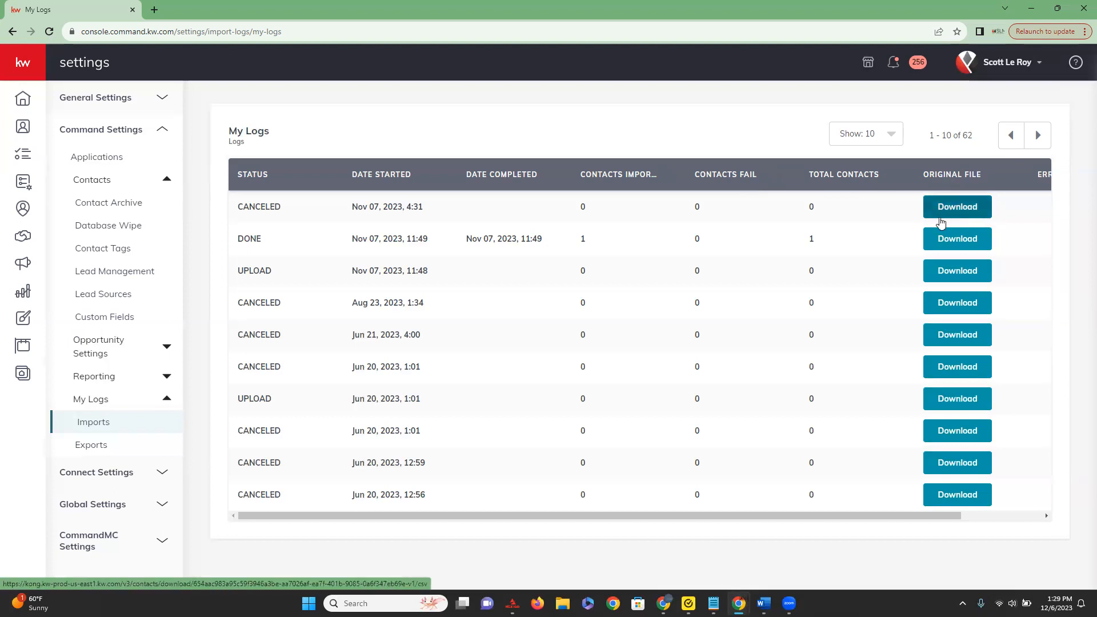
left_click_drag(808, 514, 944, 510)
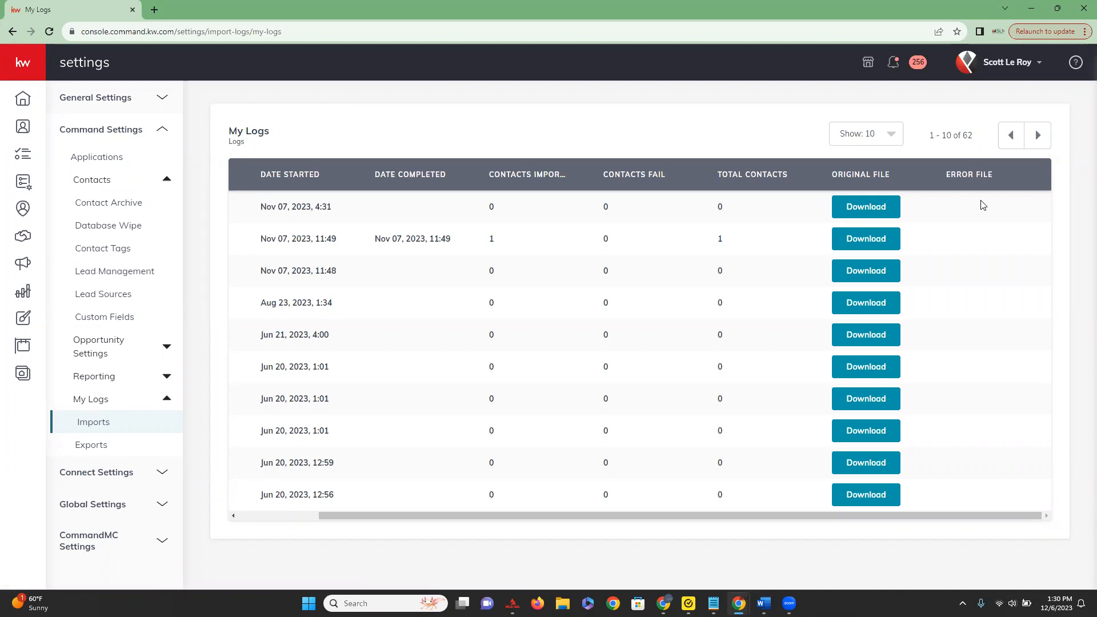
left_click(111, 453)
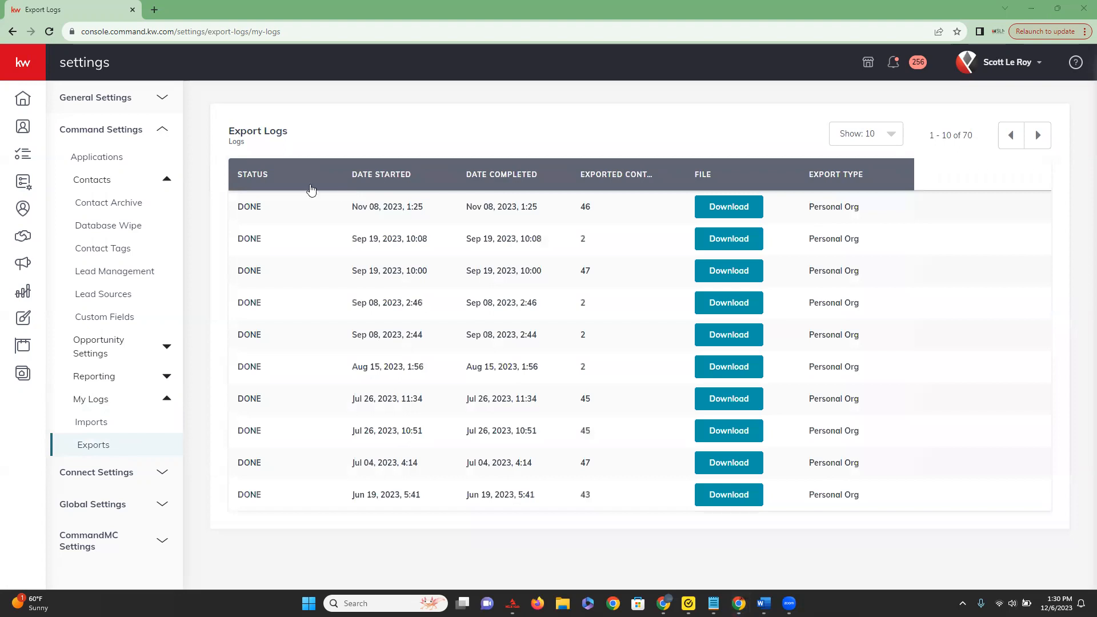
left_click(251, 177)
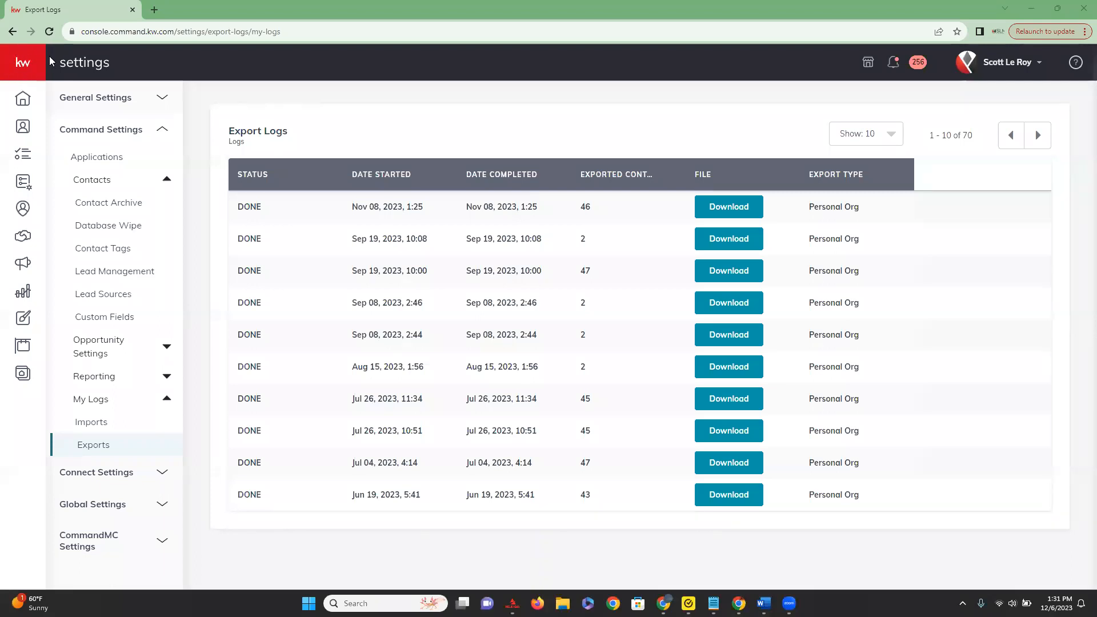
Go to the contacts list and look through the available contact filters, closing them without applying any.
left_click(29, 66)
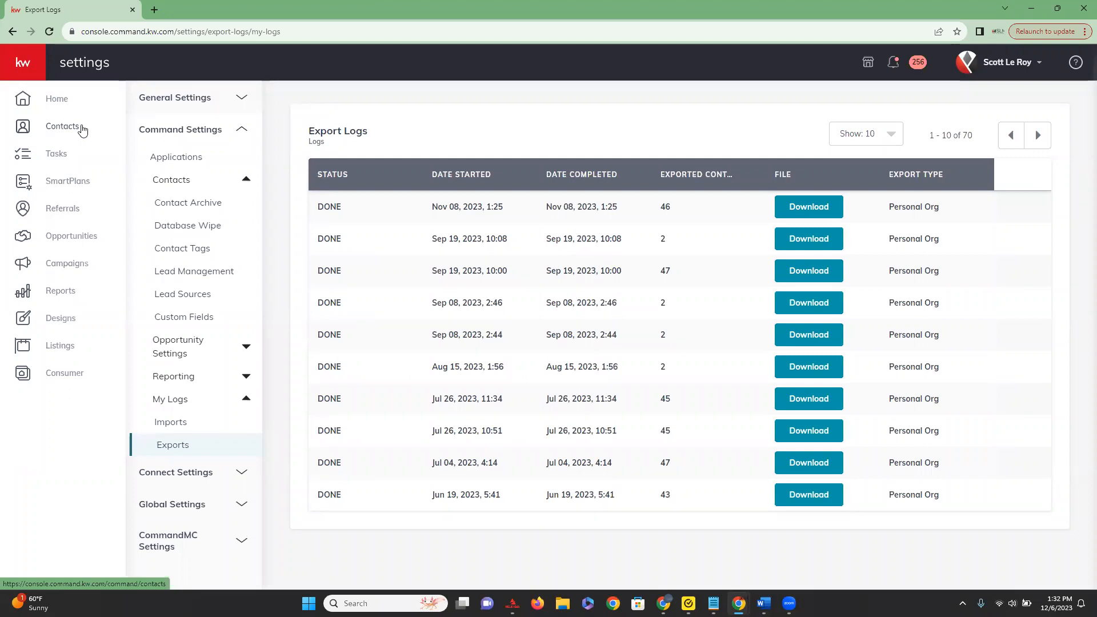
left_click(49, 132)
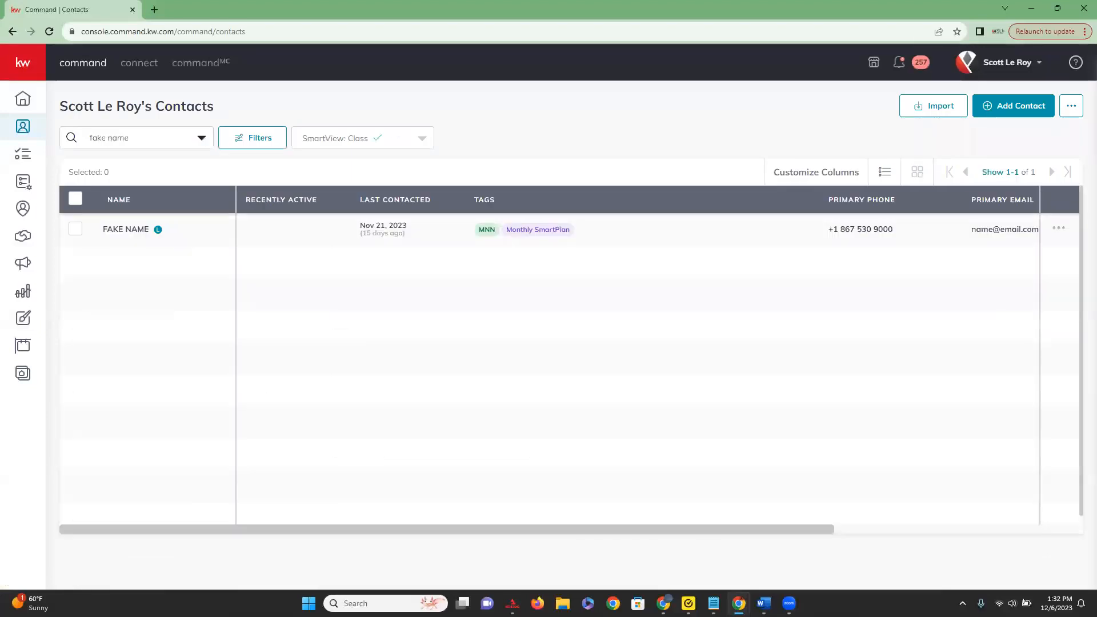
left_click(262, 146)
scroll(1000, 431, "down", 3)
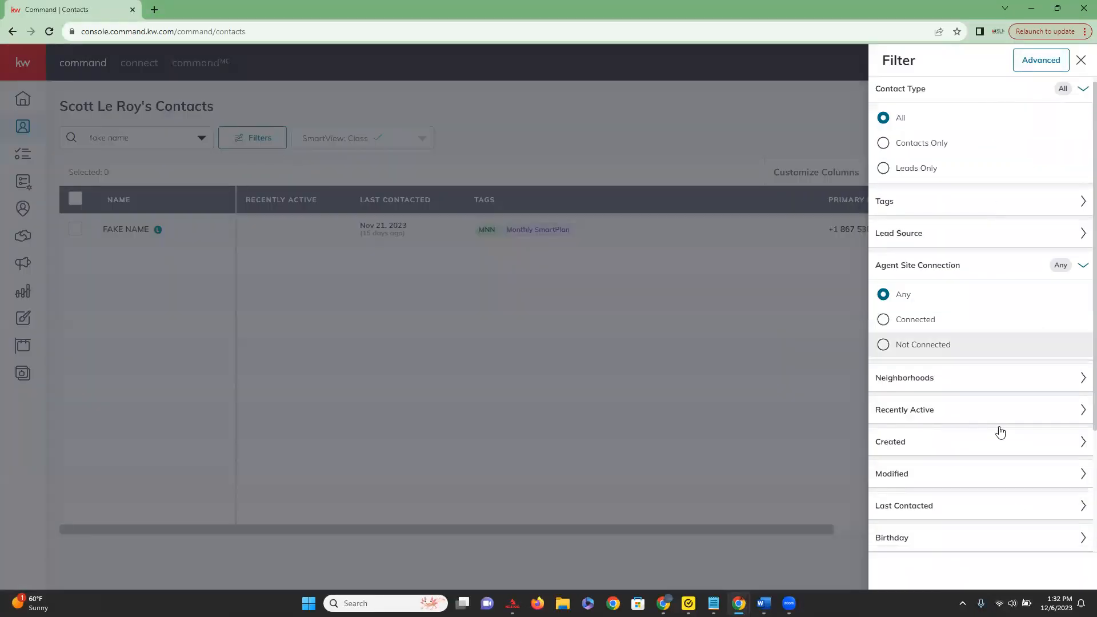
scroll(1048, 221, "up", 3)
scroll(956, 505, "down", 3)
scroll(955, 505, "up", 3)
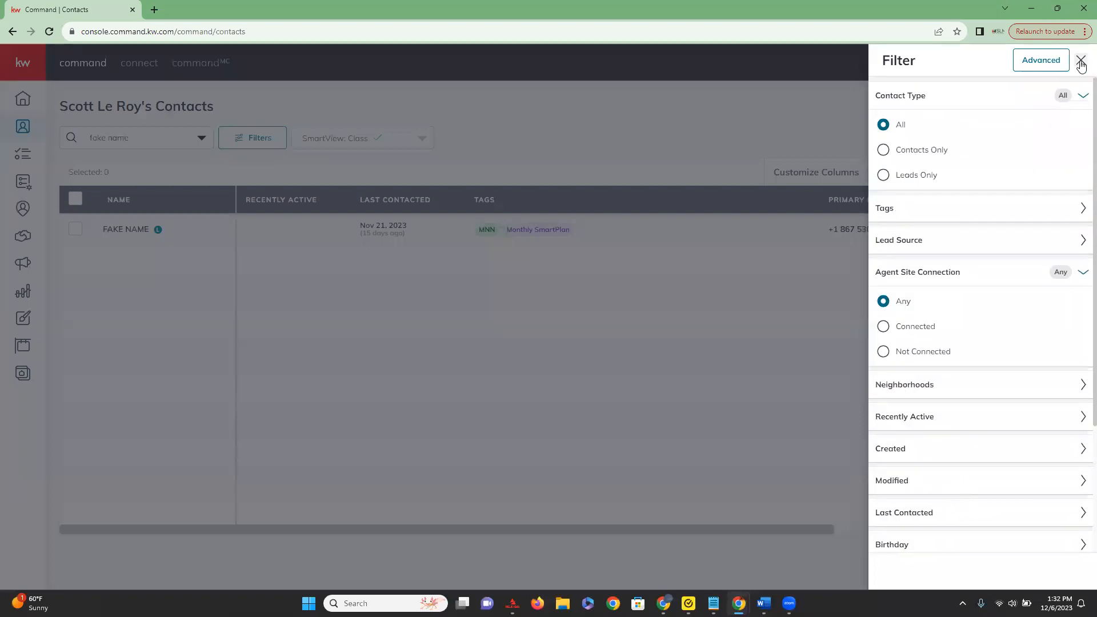
left_click(1081, 60)
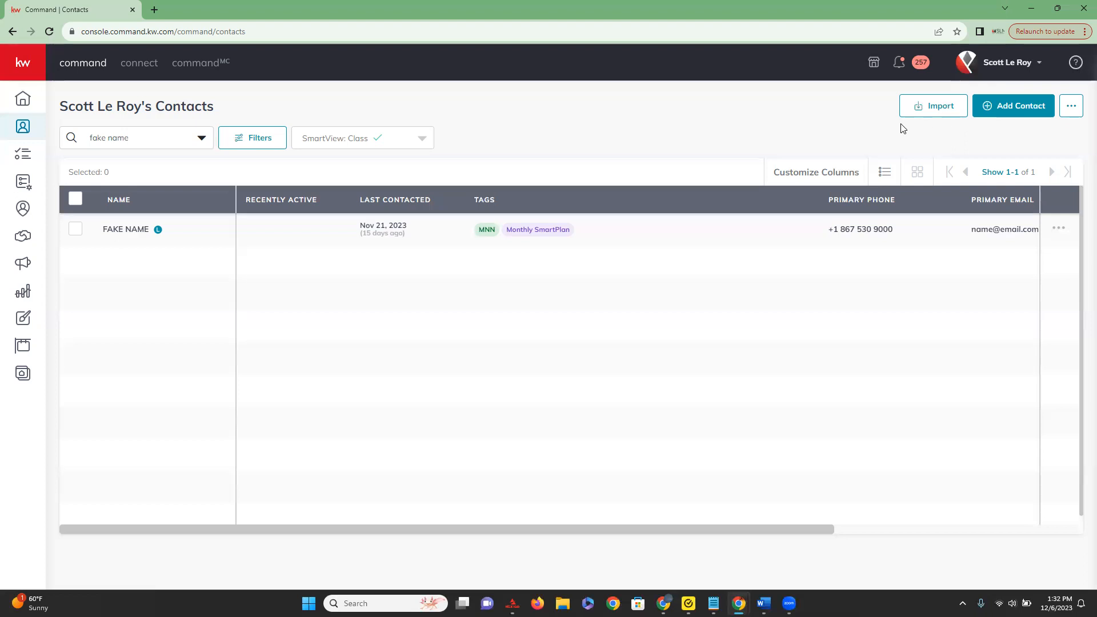
Open the file upload dialog for importing contacts.
left_click(939, 103)
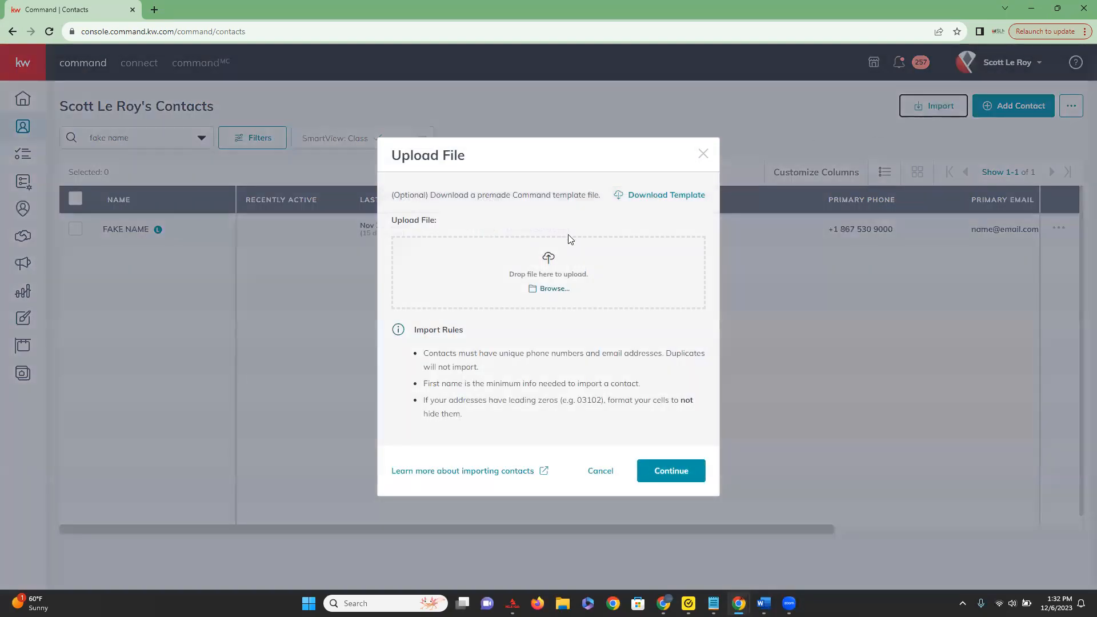
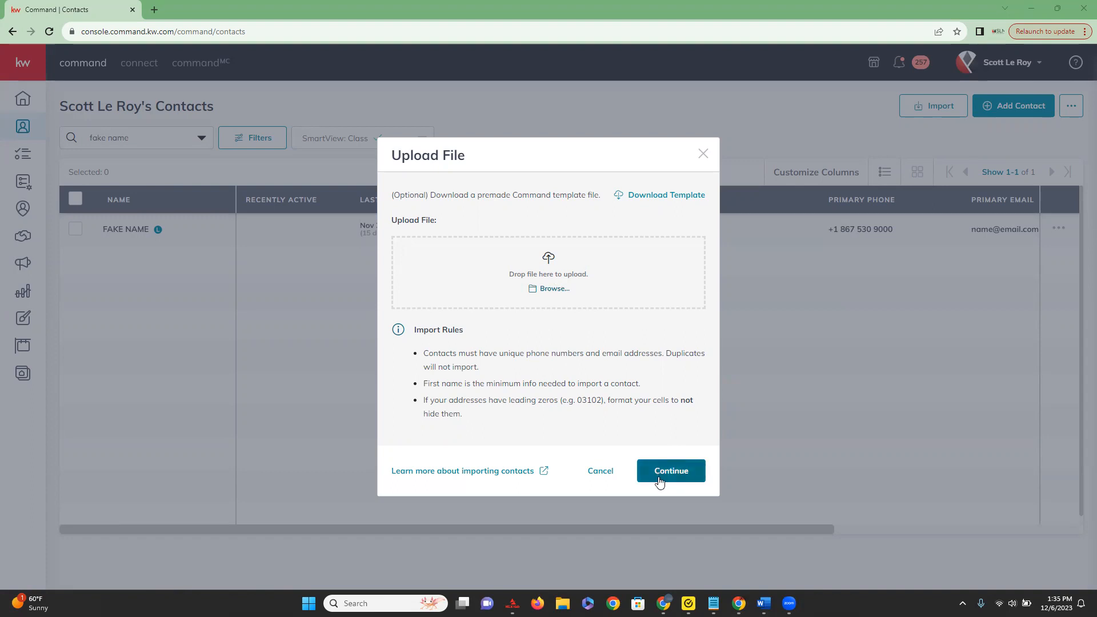
Cancel the file upload and clear the "fake name" search so the contacts list is unfiltered by text.
left_click(601, 472)
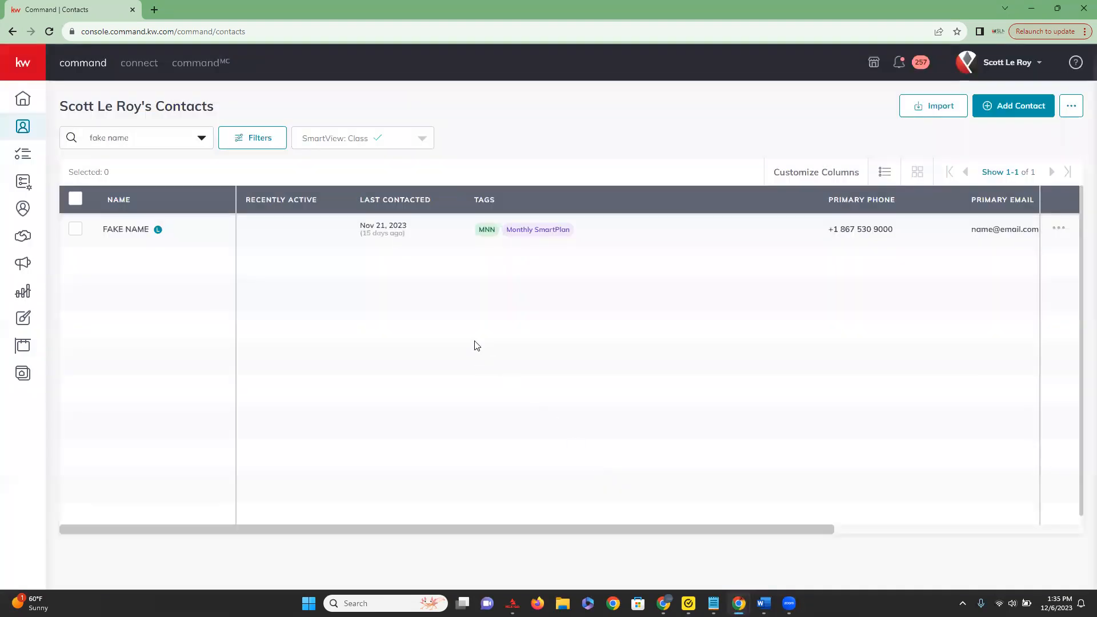
left_click(156, 138)
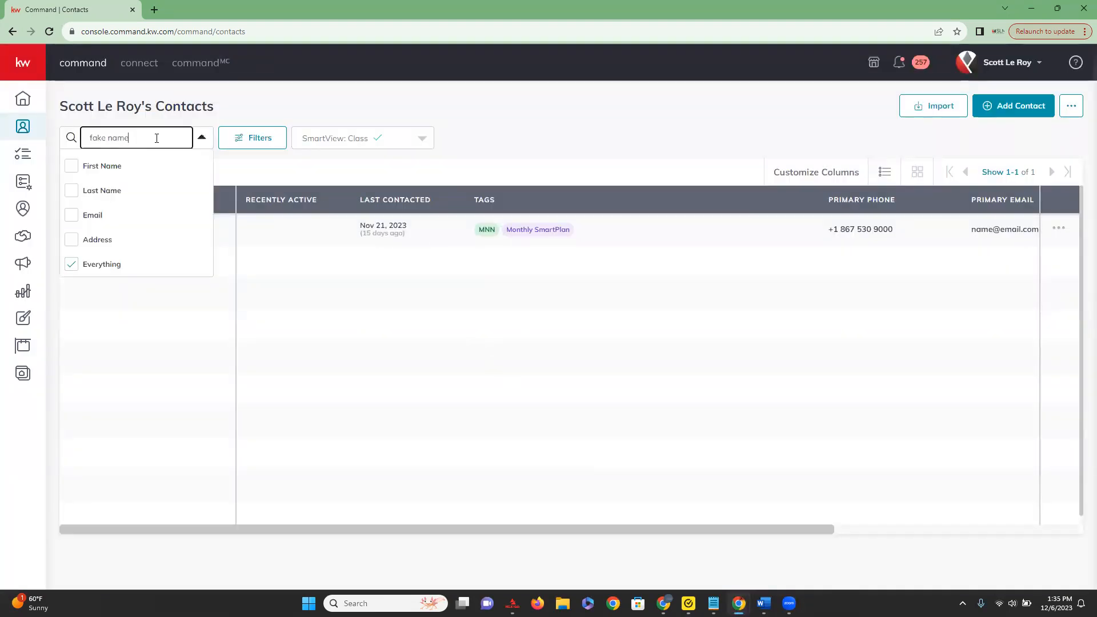
left_click_drag(156, 138, 71, 137)
key("BackSpace")
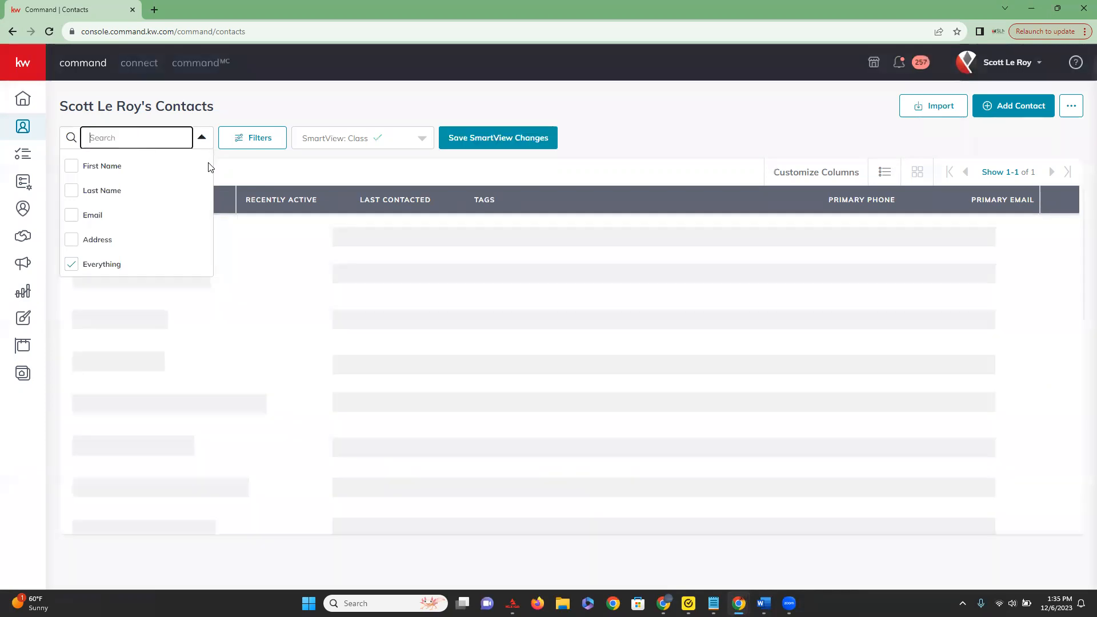
left_click(266, 113)
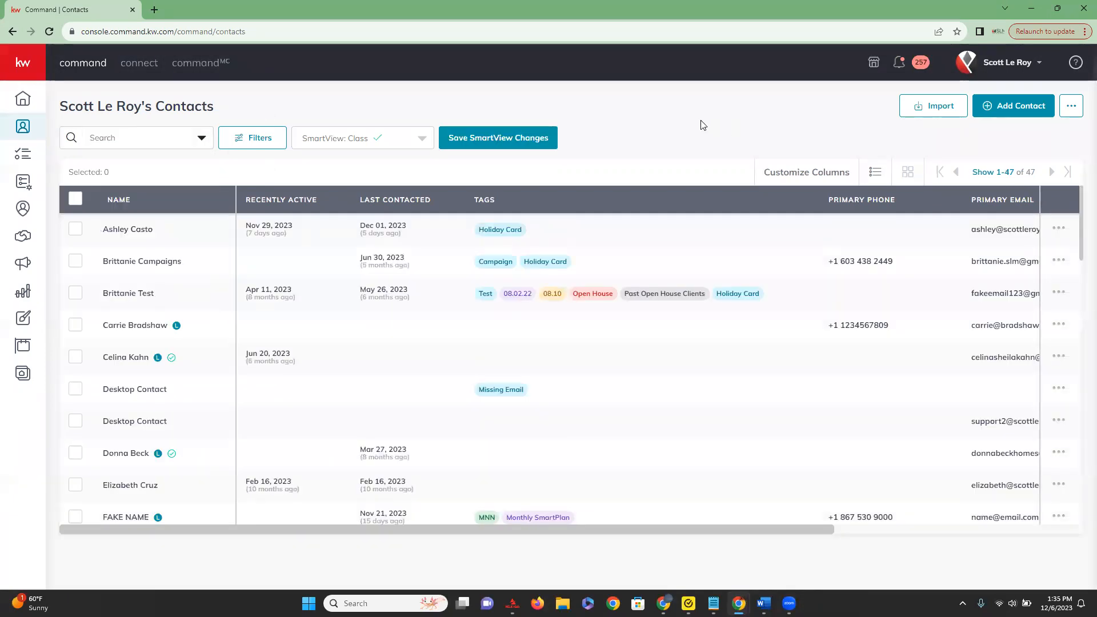
Start adding a new contact, add a relationship entry and look through the available relationship types, keeping Spouse.
left_click(1031, 111)
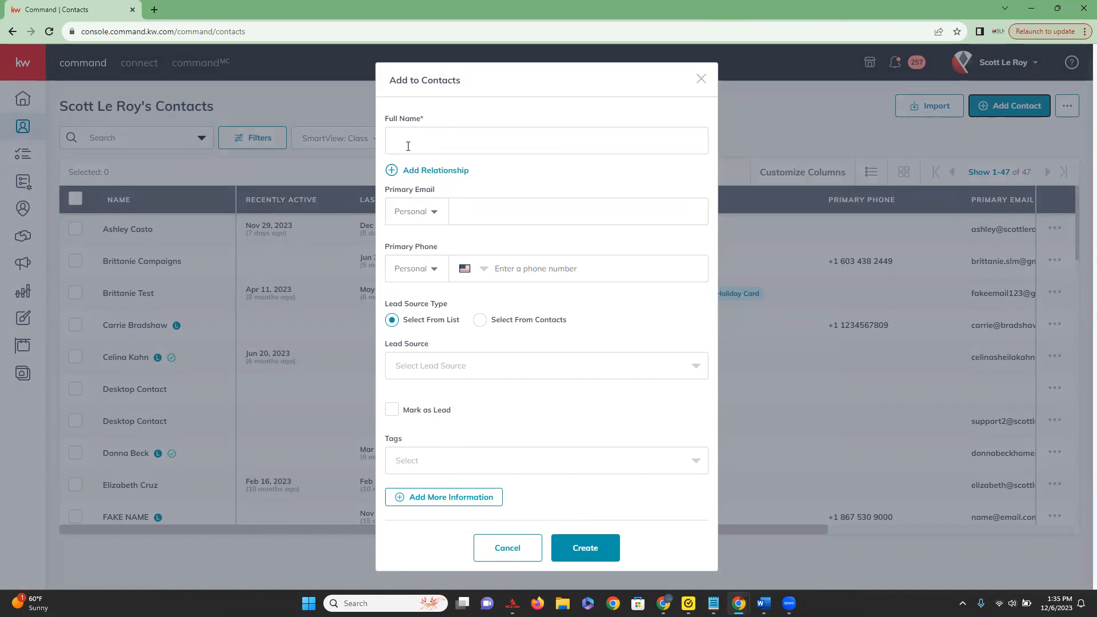
left_click(430, 172)
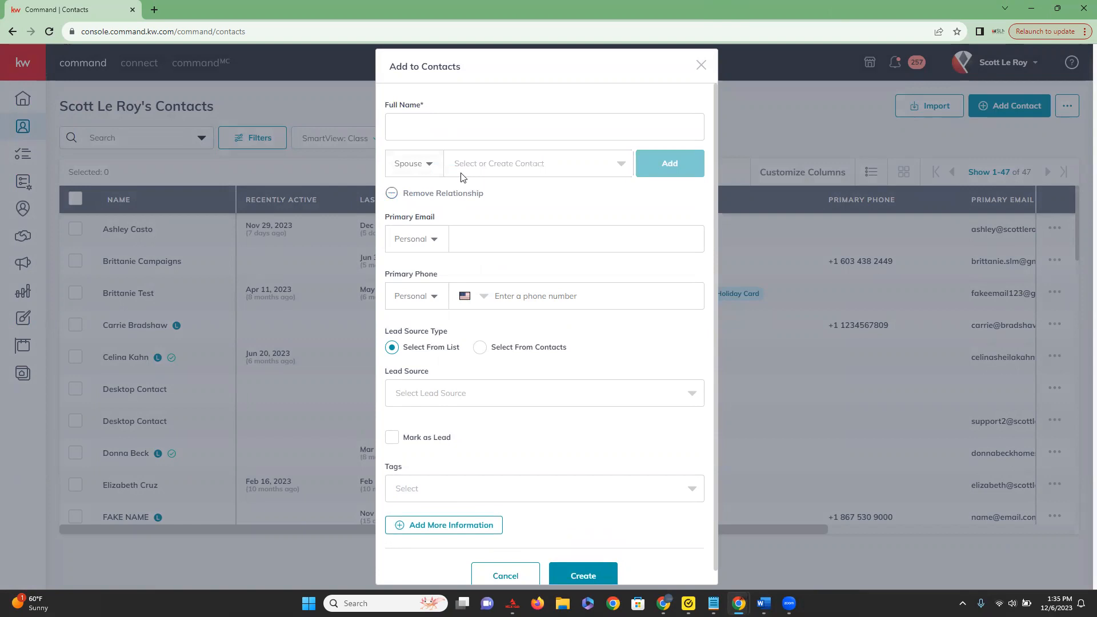
left_click(429, 166)
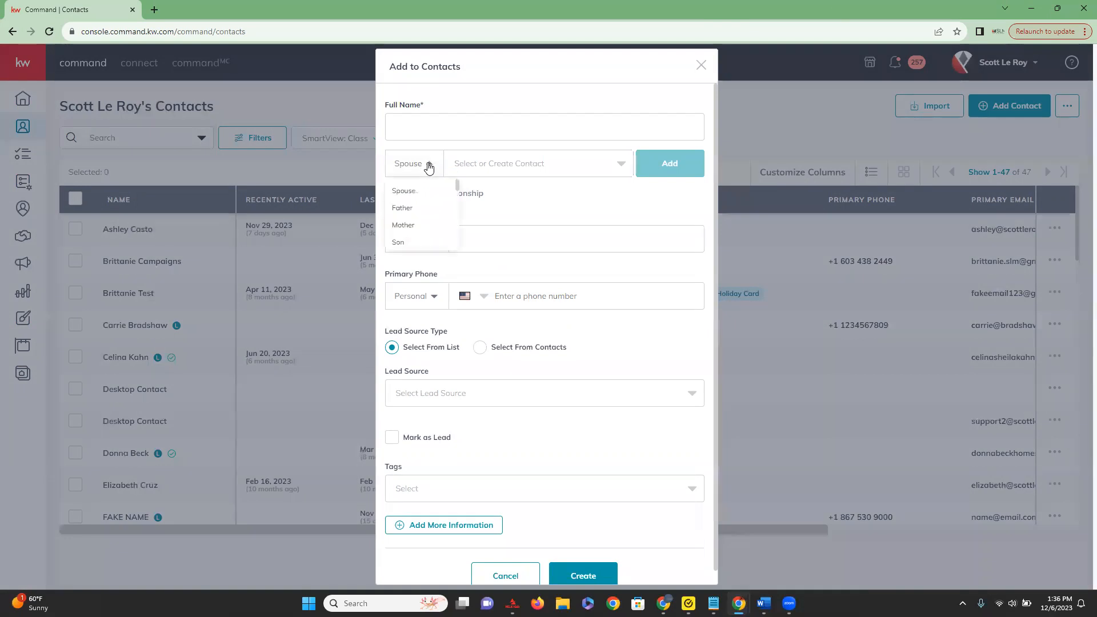
scroll(435, 202, "down", 1)
scroll(434, 202, "up", 1)
left_click(424, 165)
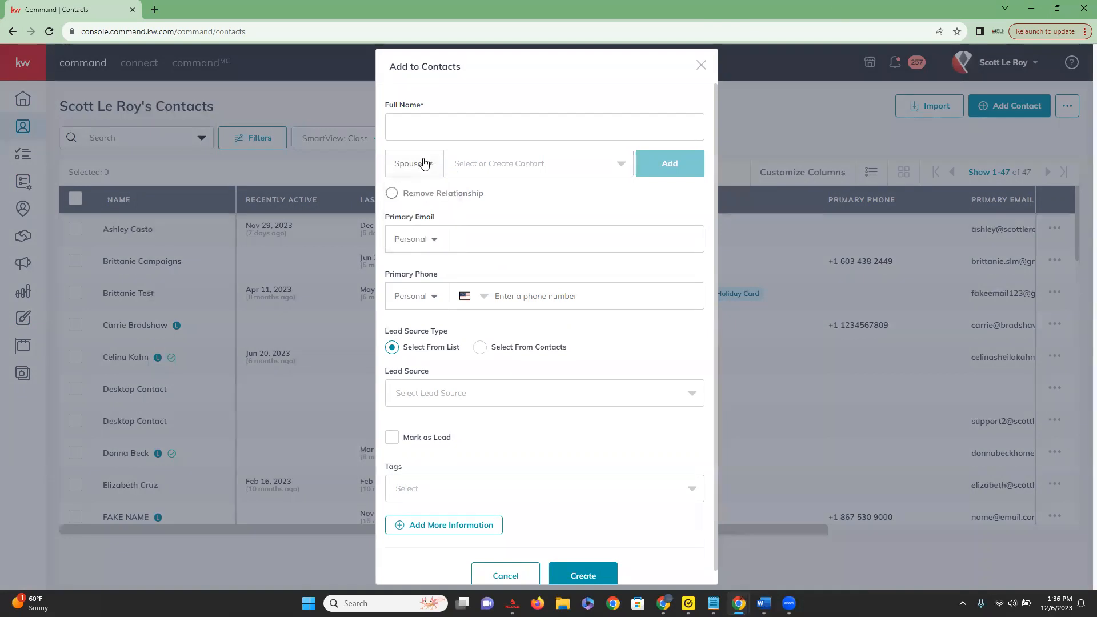
left_click(425, 164)
scroll(418, 218, "down", 3)
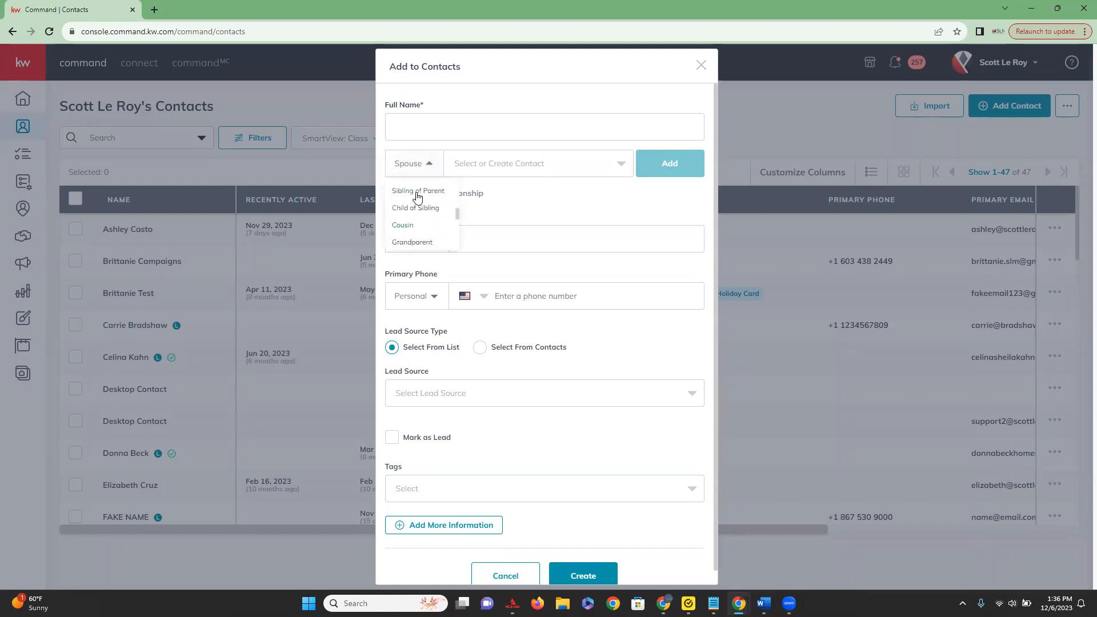
scroll(419, 242, "down", 5)
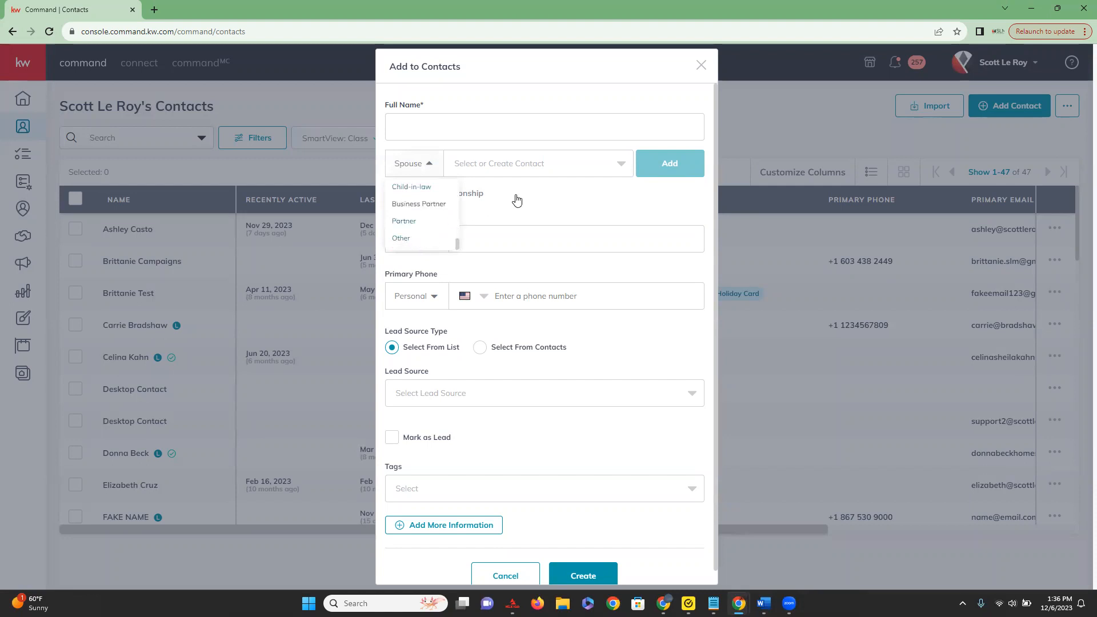
left_click(559, 197)
left_click(395, 170)
Search for an existing contact by first name and choose that contact as the spouse.
left_click(485, 171)
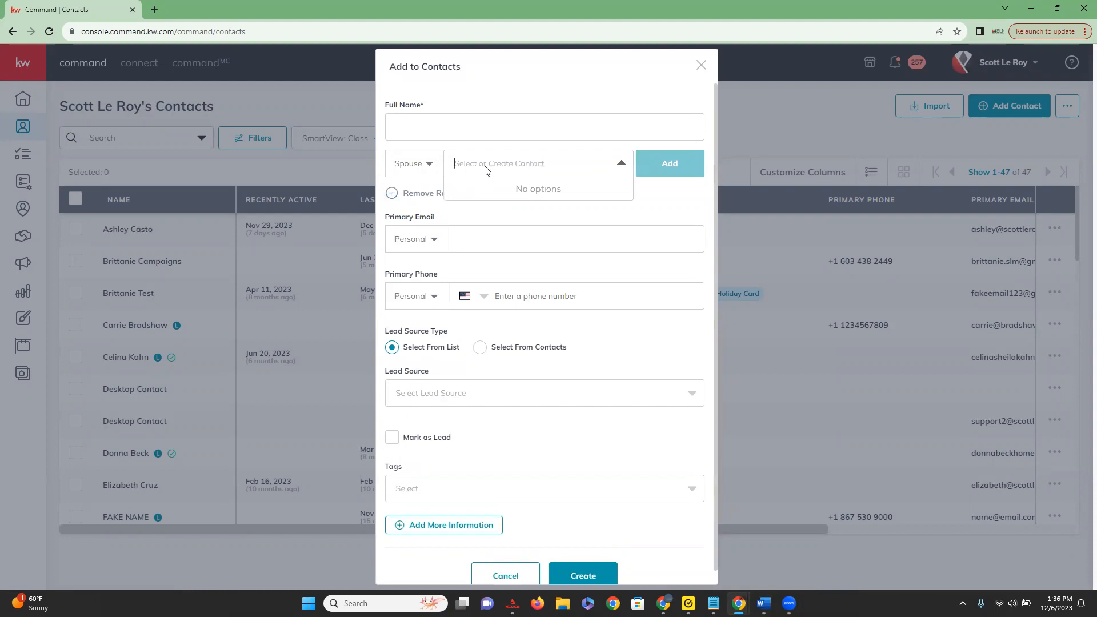
type("Carri")
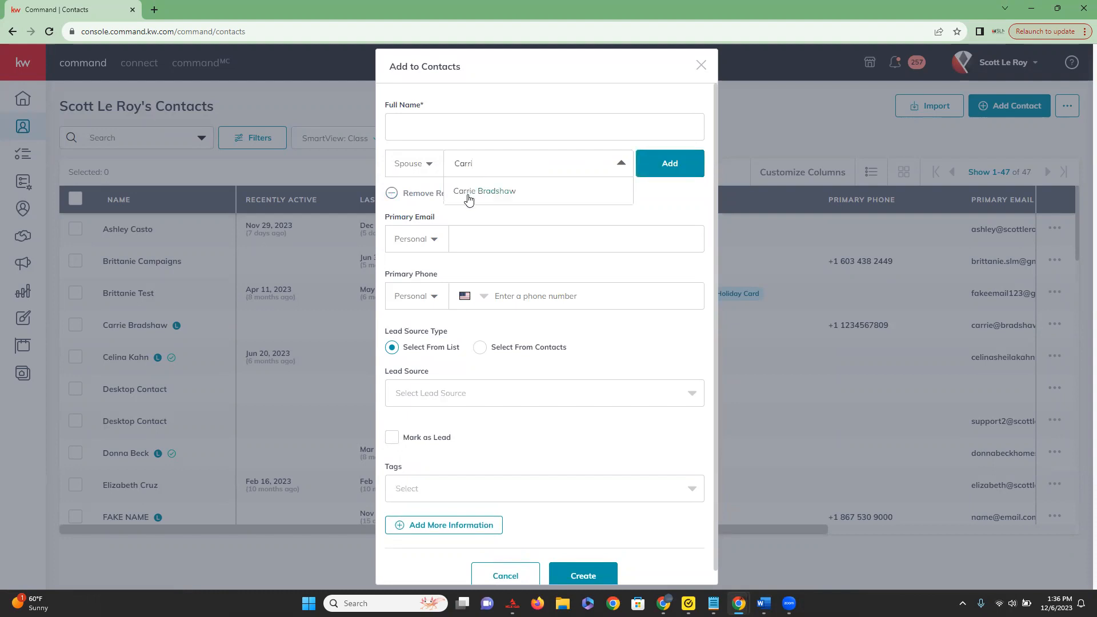
left_click(493, 195)
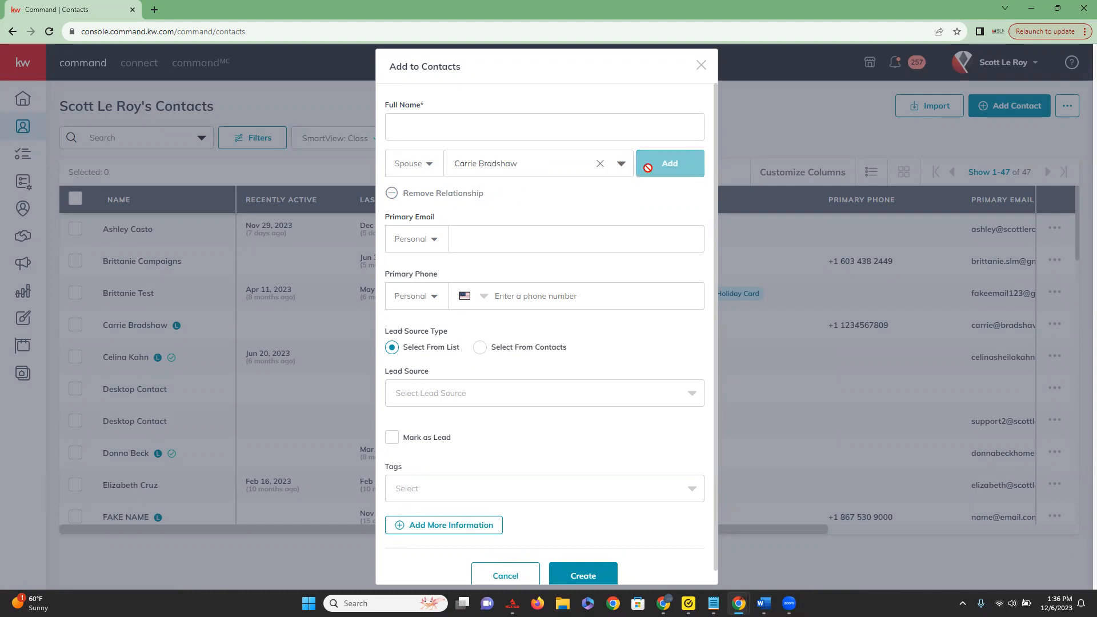
Enter Test as the new contact's full name and reselect the existing contact in the spouse relationship.
left_click(411, 124)
type("Test")
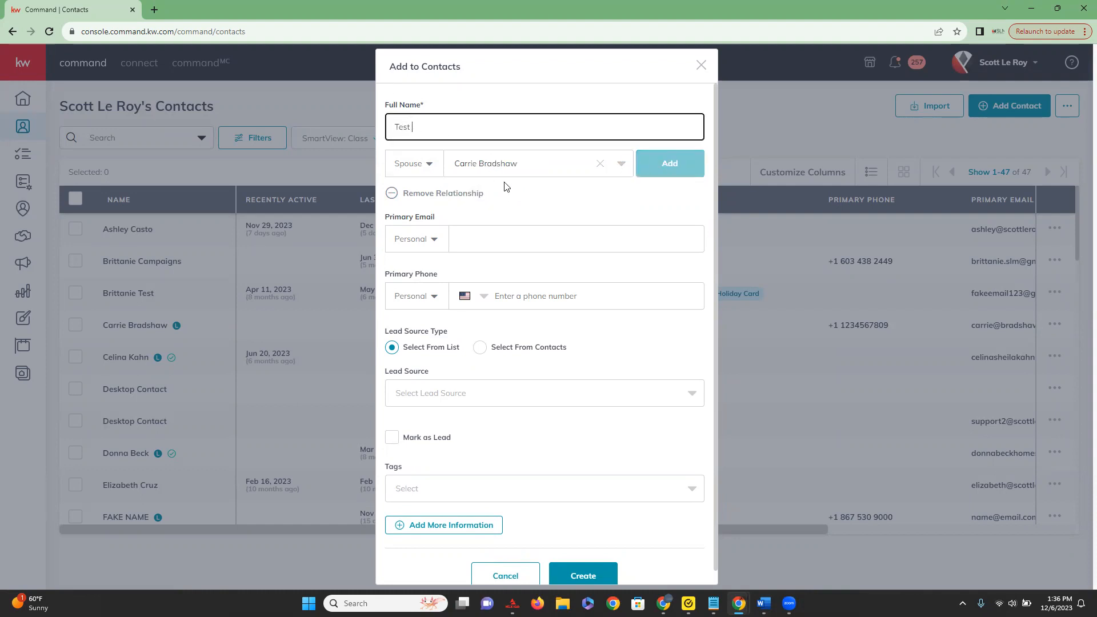
left_click(539, 163)
left_click(510, 193)
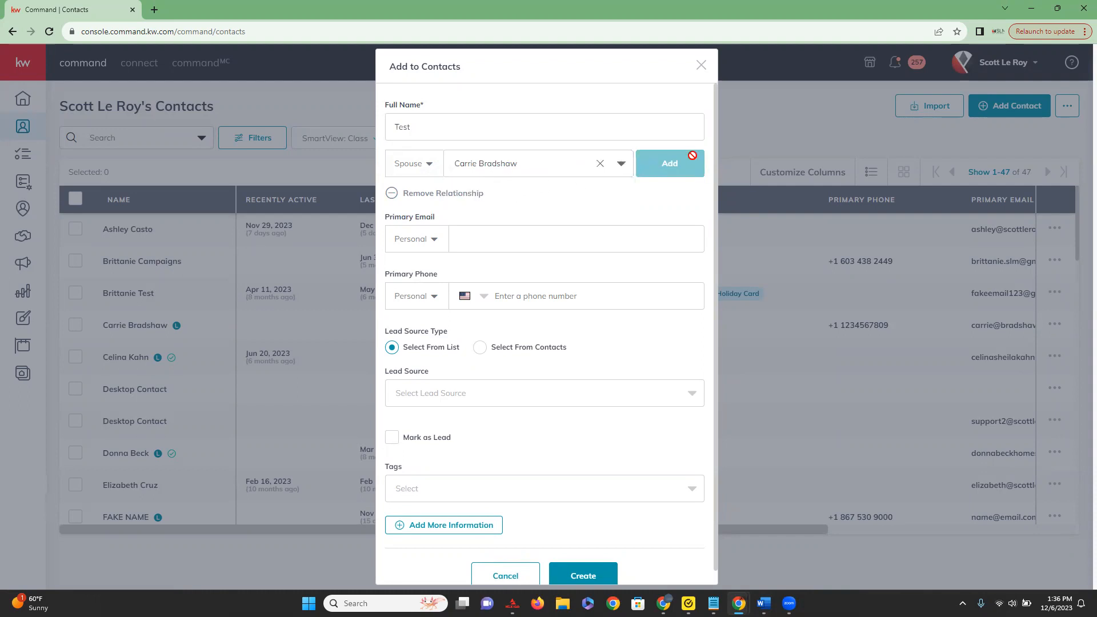
left_click(534, 126)
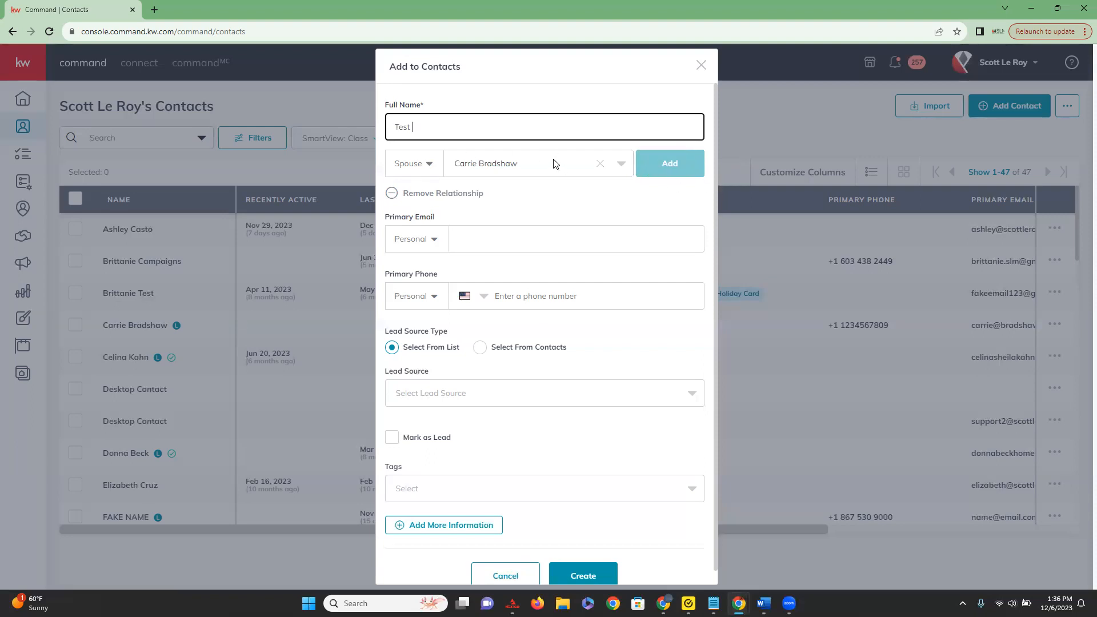
left_click(484, 242)
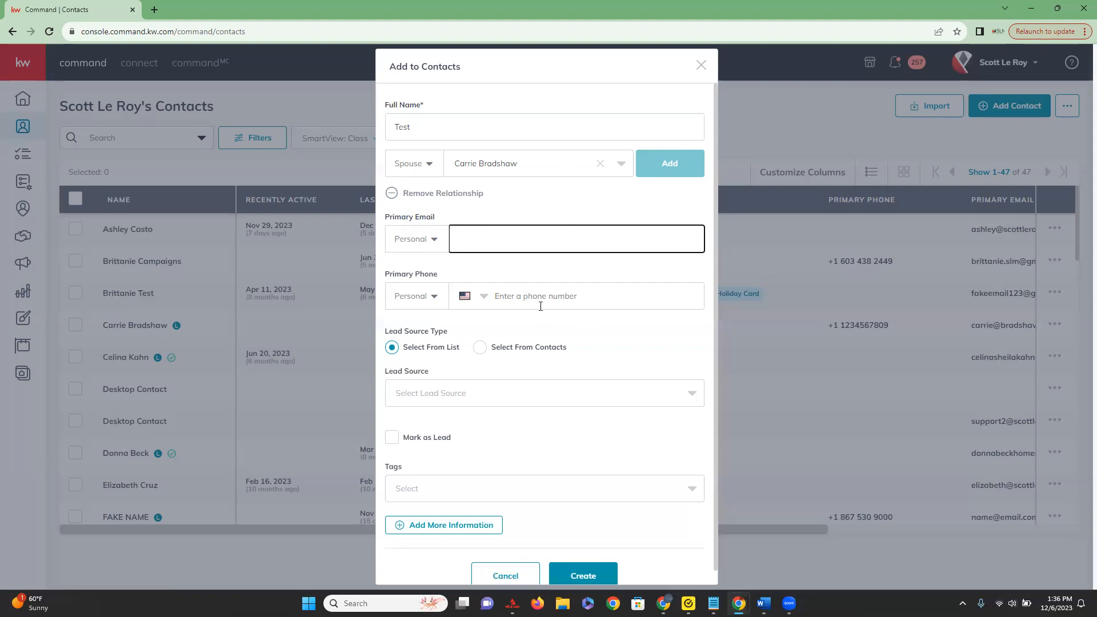
Look through the lead sources, search for "netw" and set the lead source to Networking Event - May.
scroll(525, 311, "down", 1)
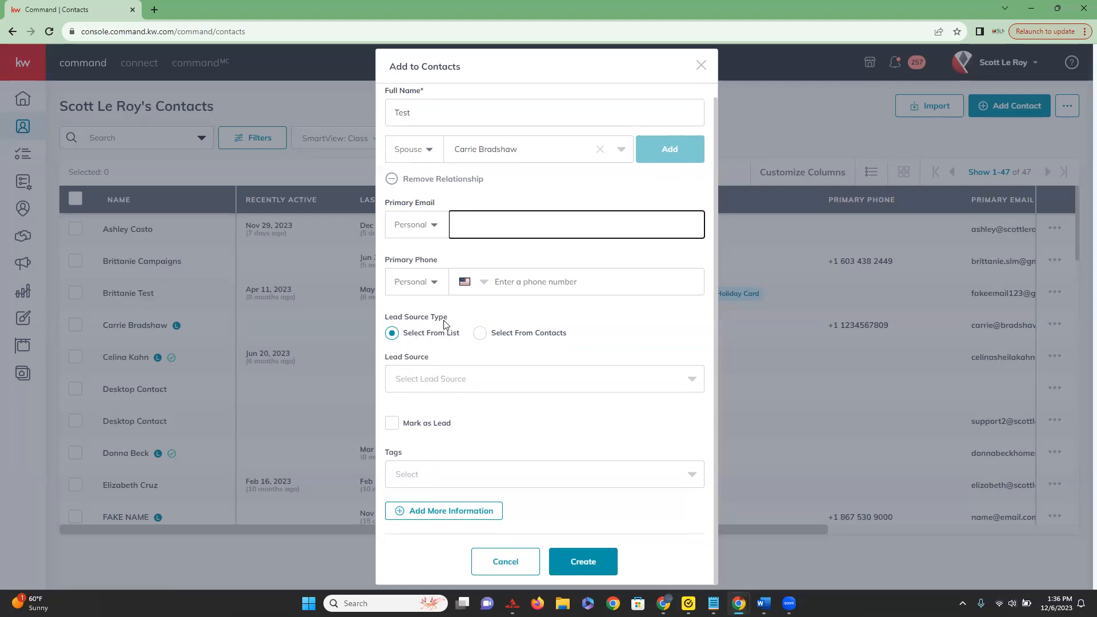
left_click(693, 381)
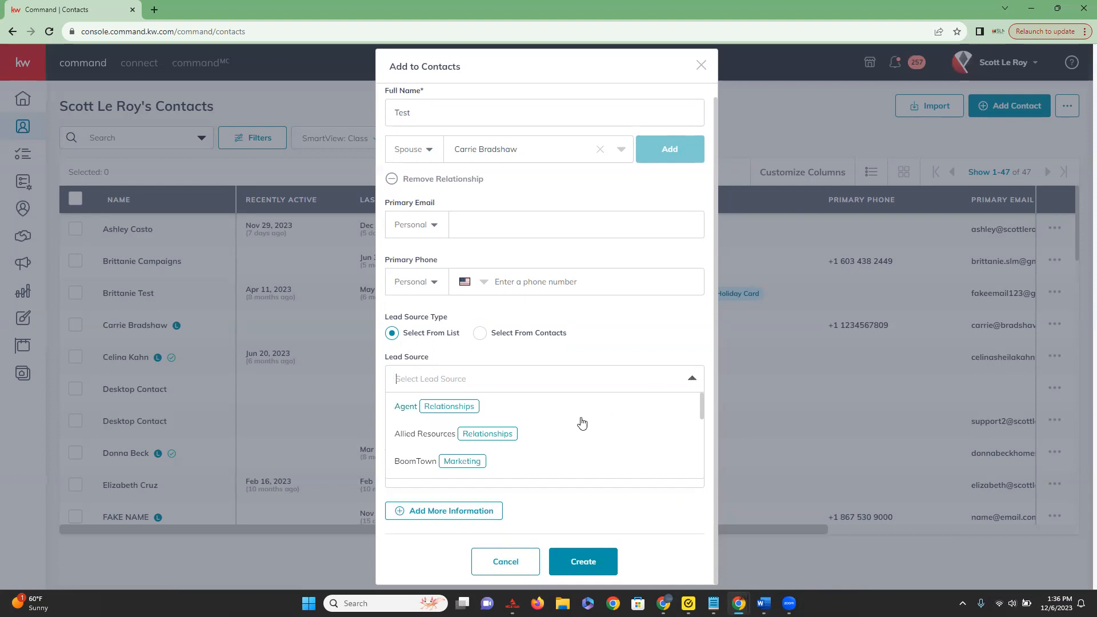
scroll(578, 430, "down", 5)
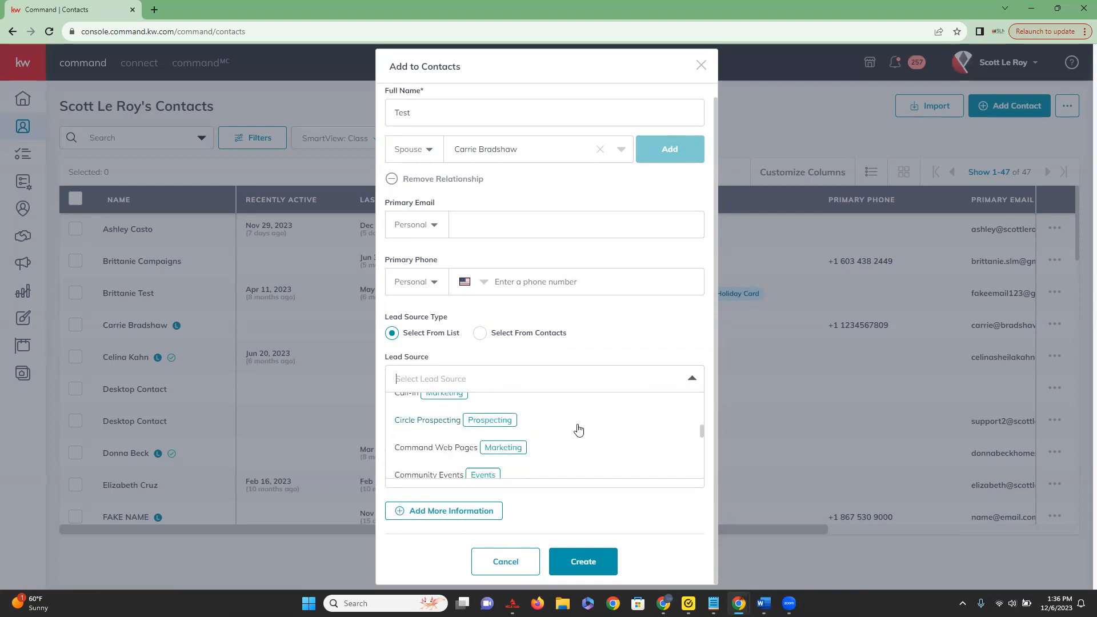
scroll(578, 430, "down", 5)
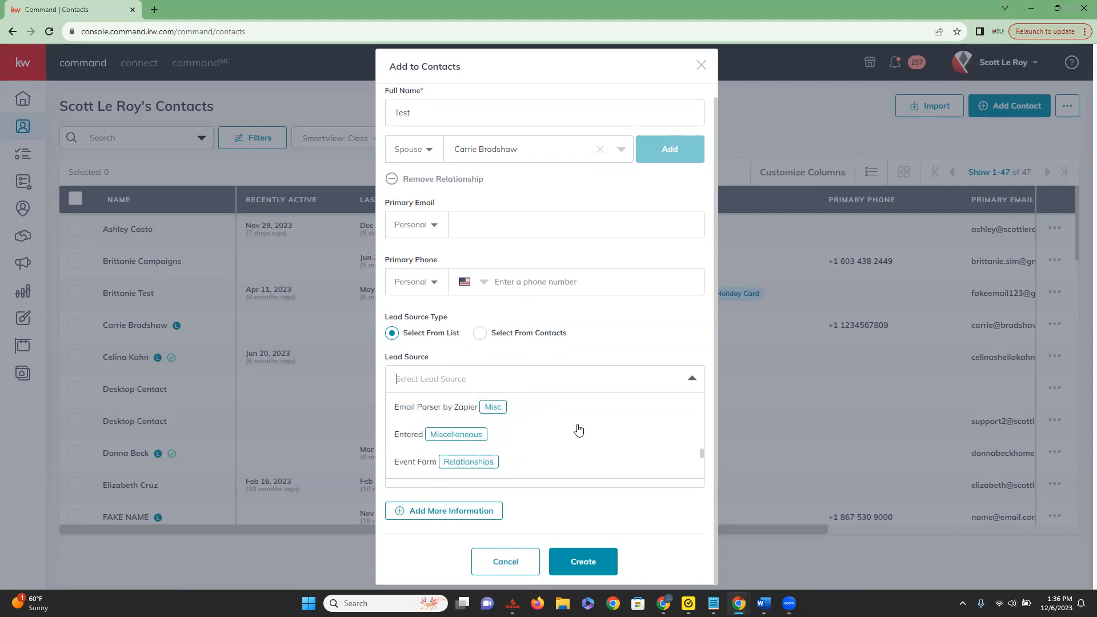
scroll(574, 421, "up", 10)
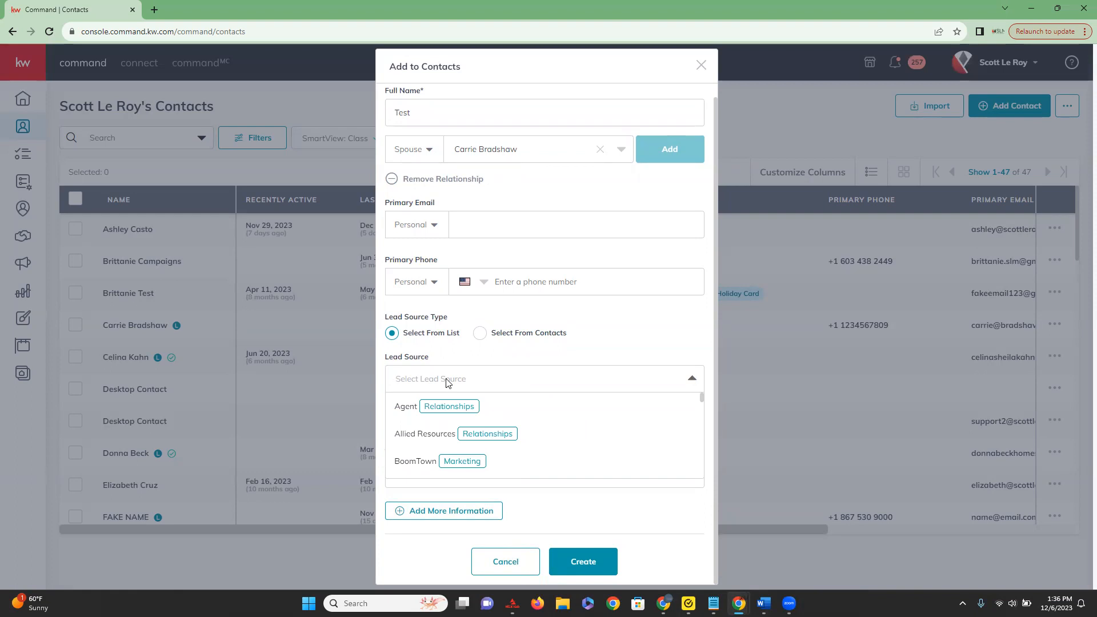
type("netw")
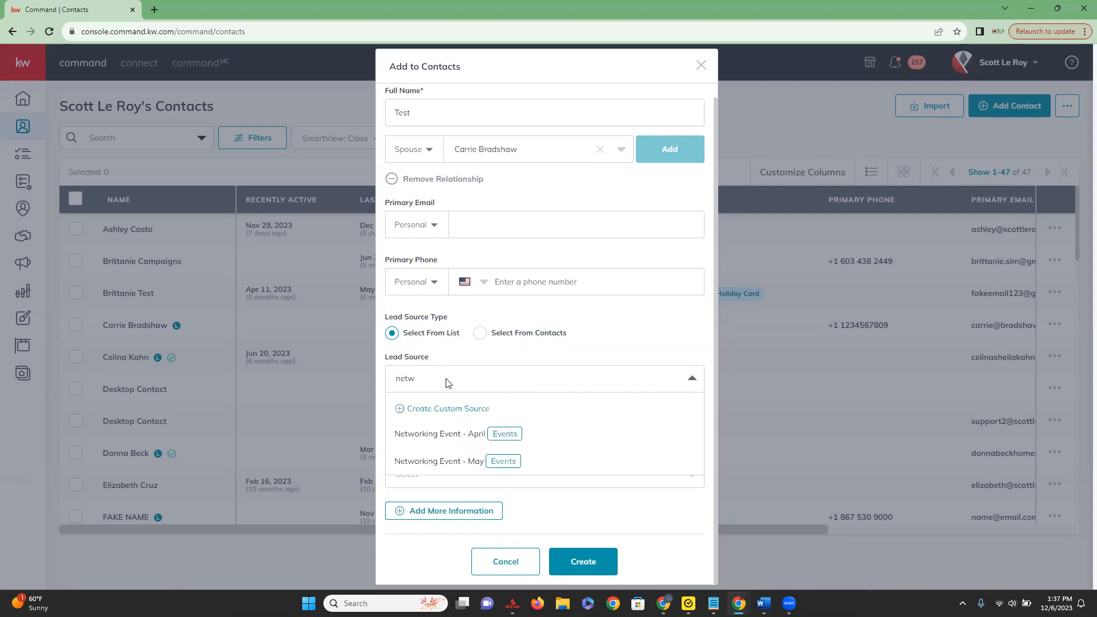
left_click(432, 462)
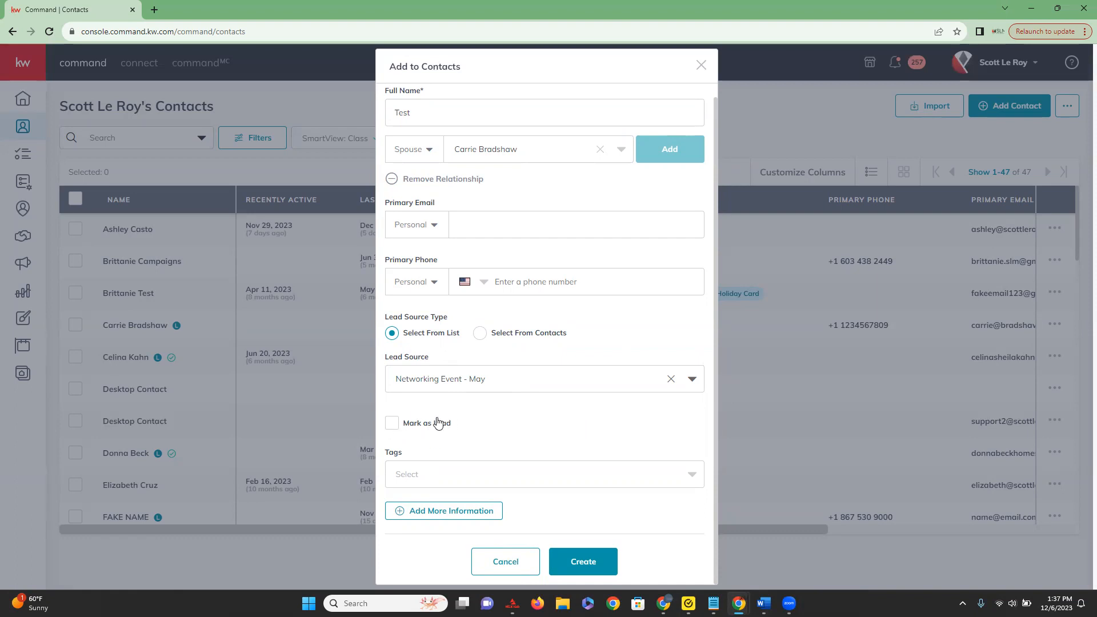
Try the Mark as Lead option, leave it off, and look through the list of existing tags.
left_click(391, 428)
left_click(393, 426)
left_click(674, 478)
scroll(403, 515, "down", 6)
scroll(405, 518, "down", 6)
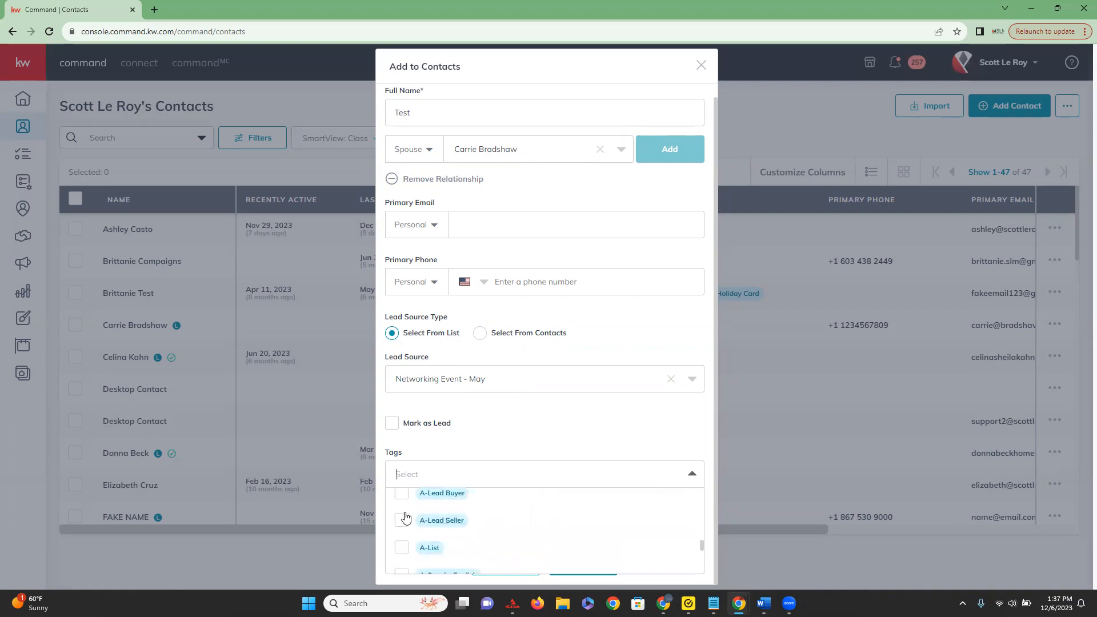
scroll(408, 518, "up", 12)
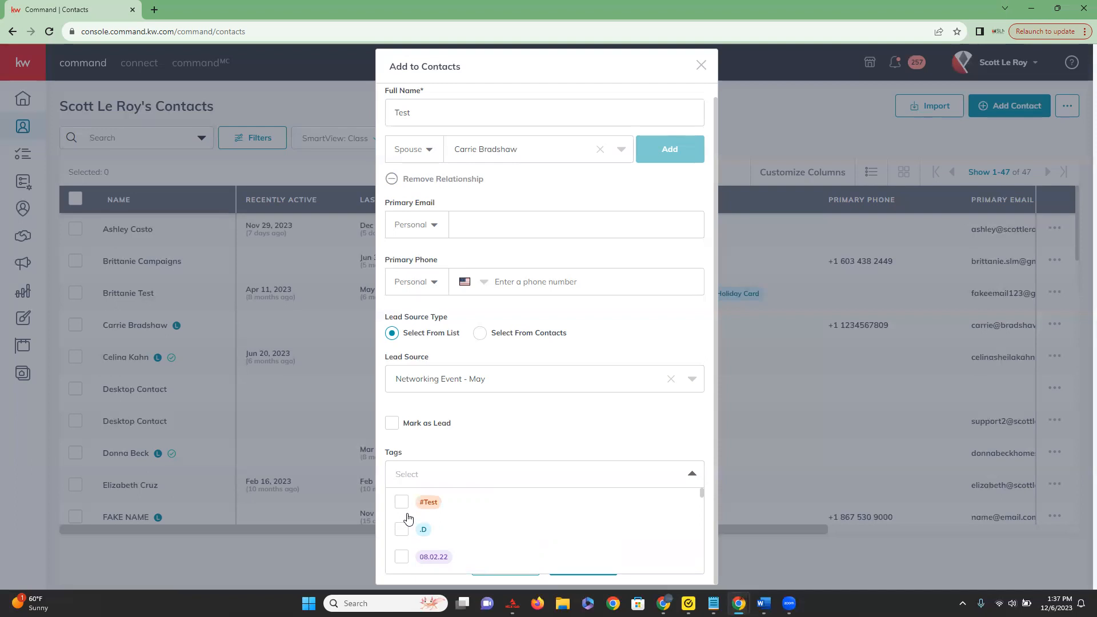
scroll(408, 518, "down", 3)
scroll(405, 518, "up", 3)
Create a custom tag named "schools" in yellow and add it to the new contact.
left_click(415, 480)
left_click(415, 480)
type("sc")
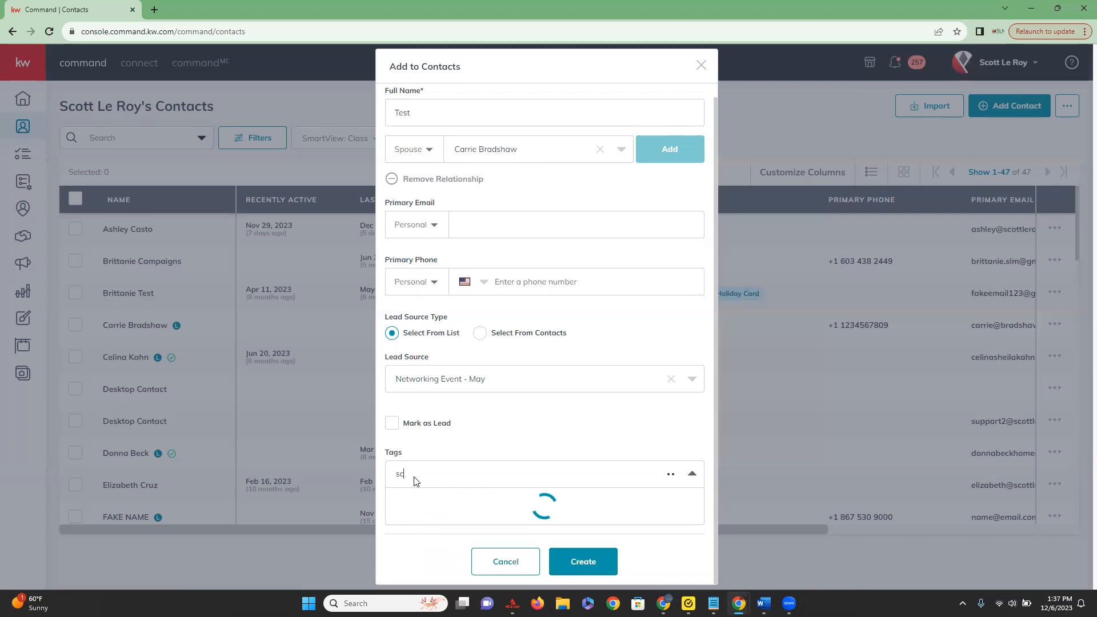
type("hoold")
key("BackSpace")
type("s")
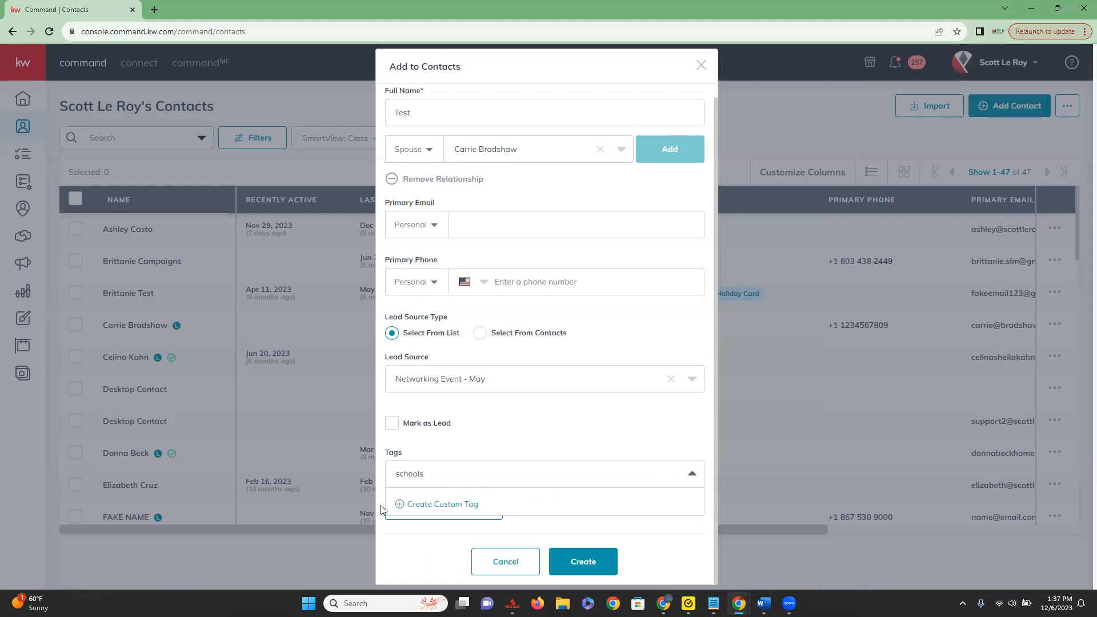
left_click(432, 506)
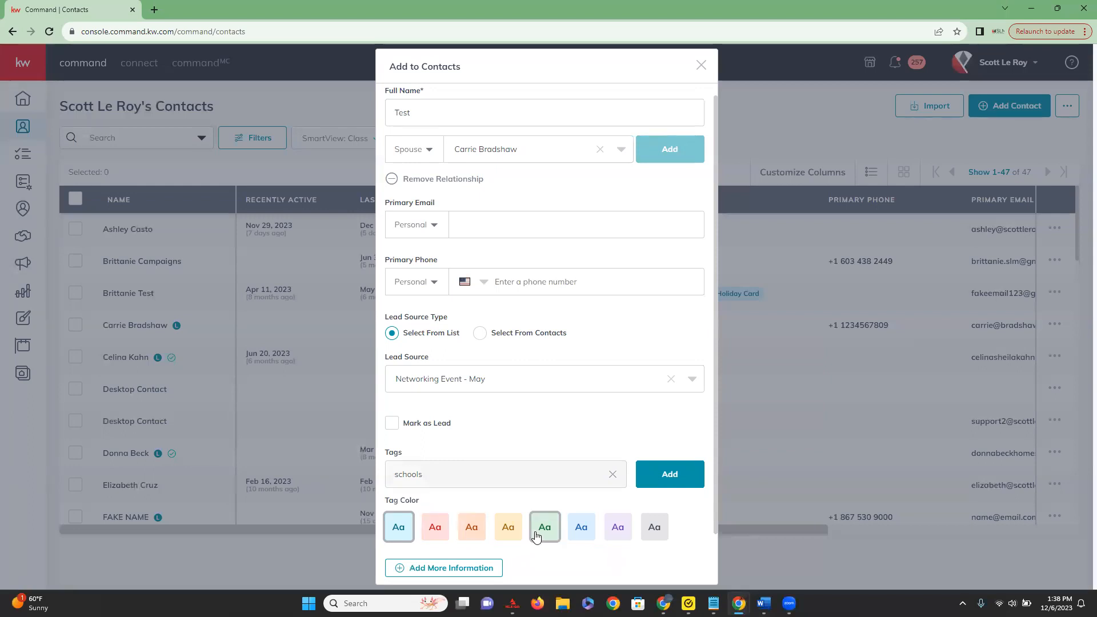
left_click(516, 541)
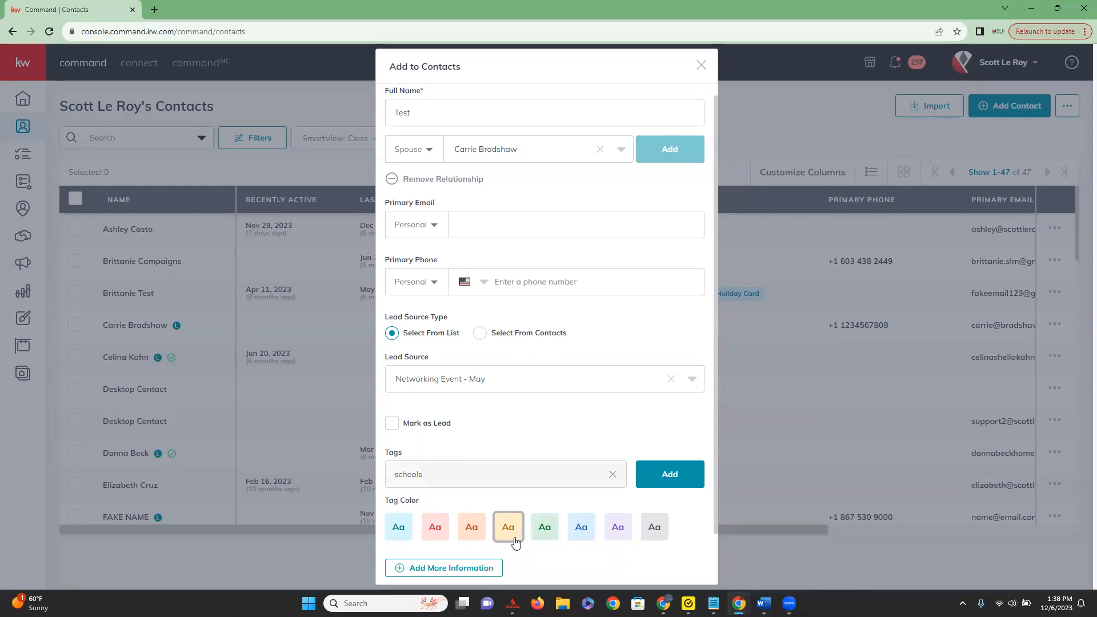
left_click(664, 476)
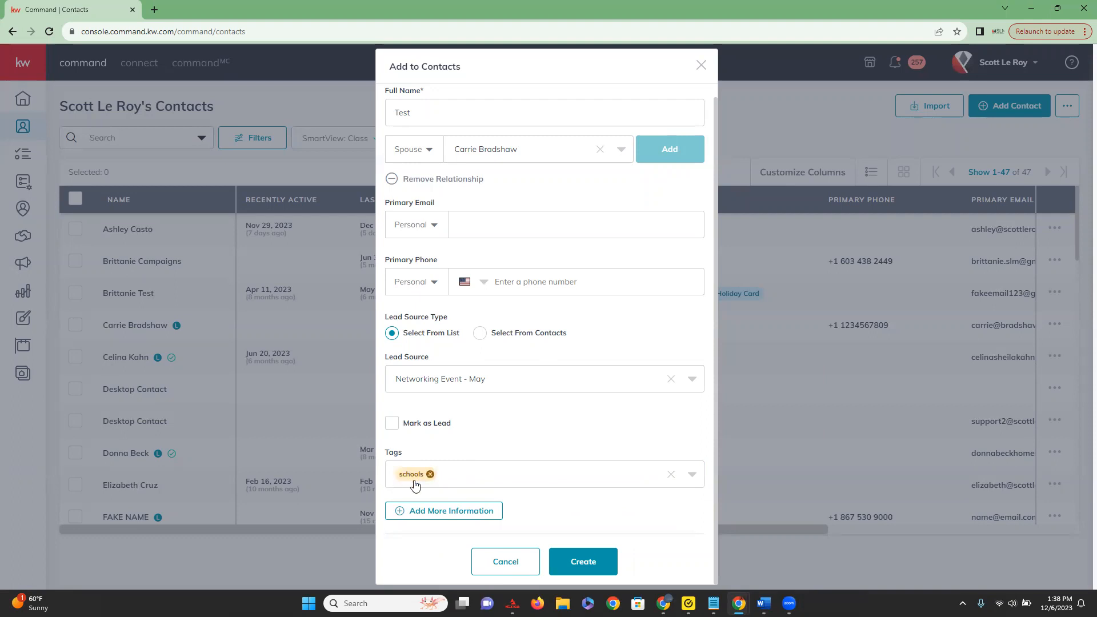
Show more information for the new contact and look over the Additional Contact Information fields down to the social profiles.
left_click(454, 516)
scroll(454, 518, "down", 1)
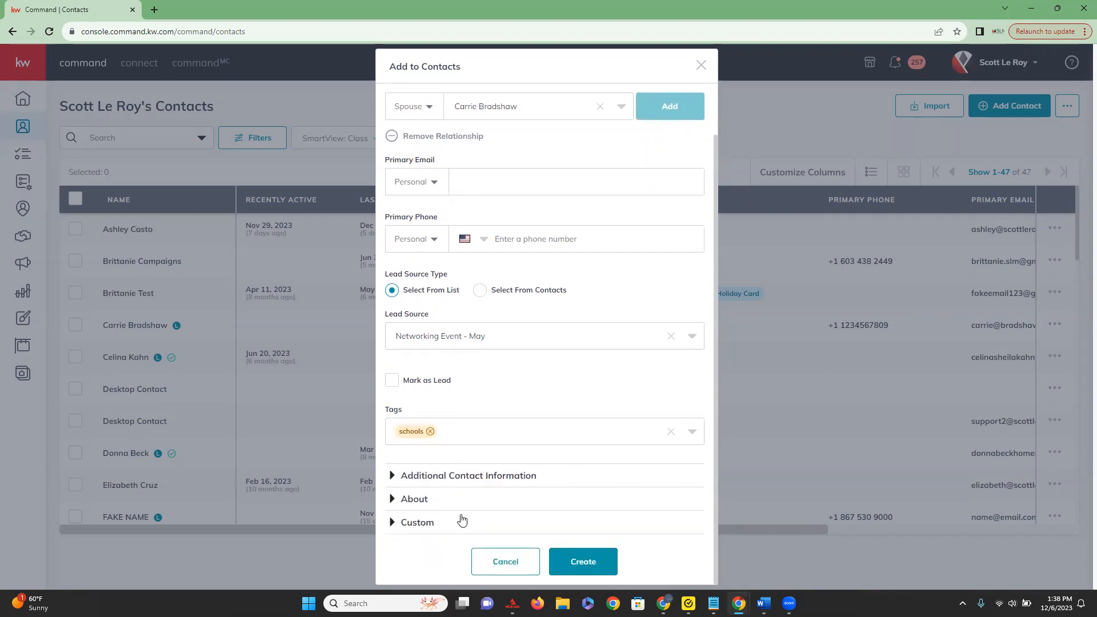
left_click(393, 477)
scroll(594, 483, "down", 3)
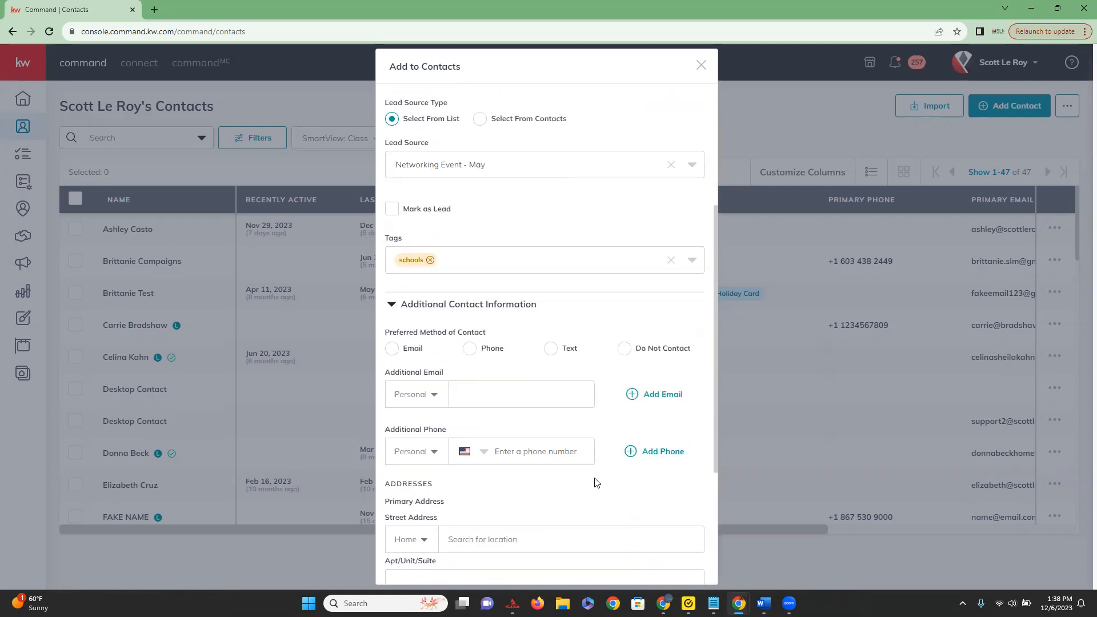
scroll(595, 481, "down", 1)
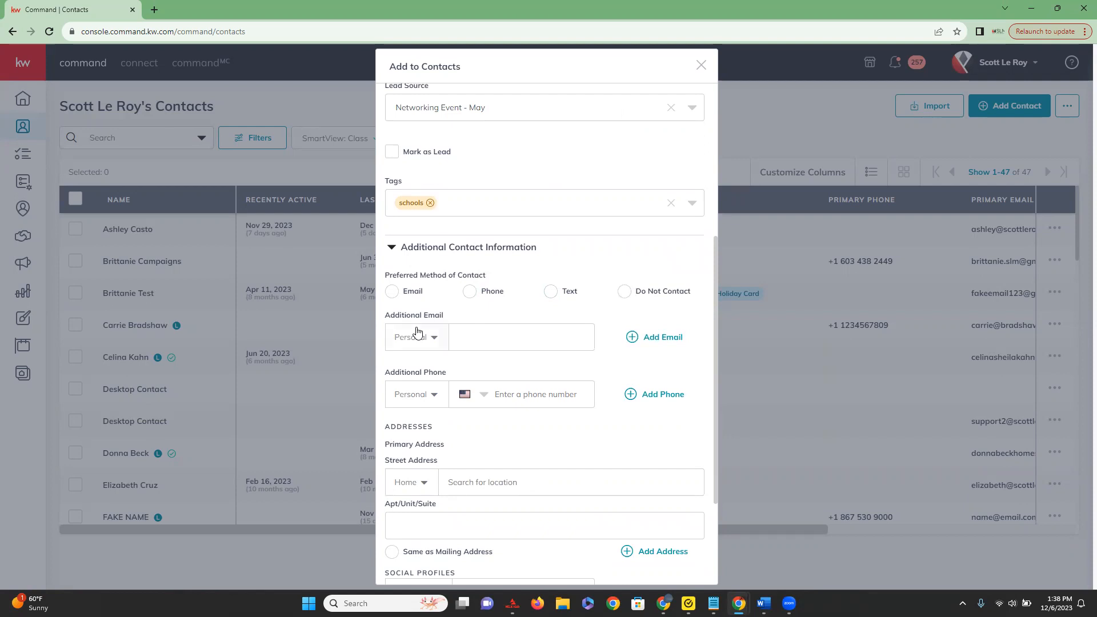
scroll(412, 385, "down", 2)
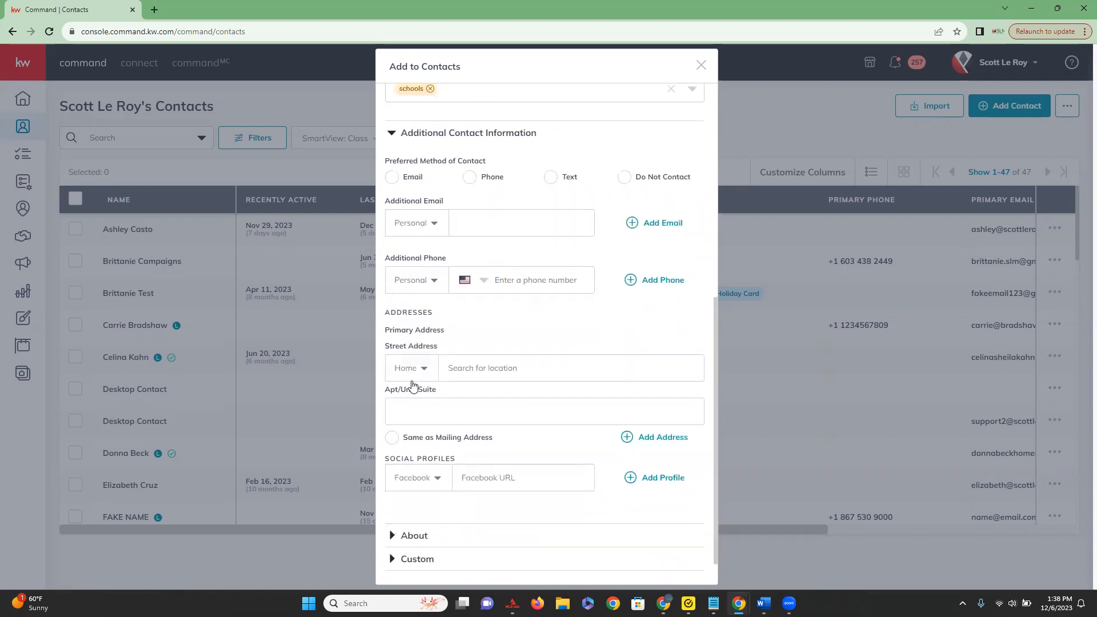
Look through the available social profile types for the new contact, from Facebook down to Website, without choosing one.
scroll(412, 385, "down", 1)
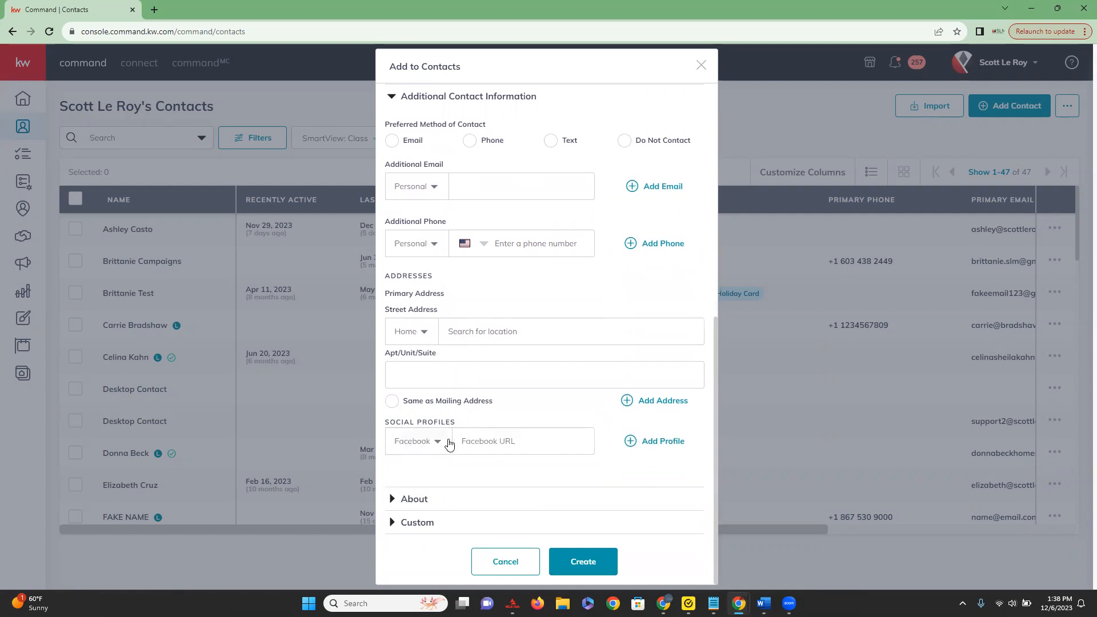
left_click(426, 450)
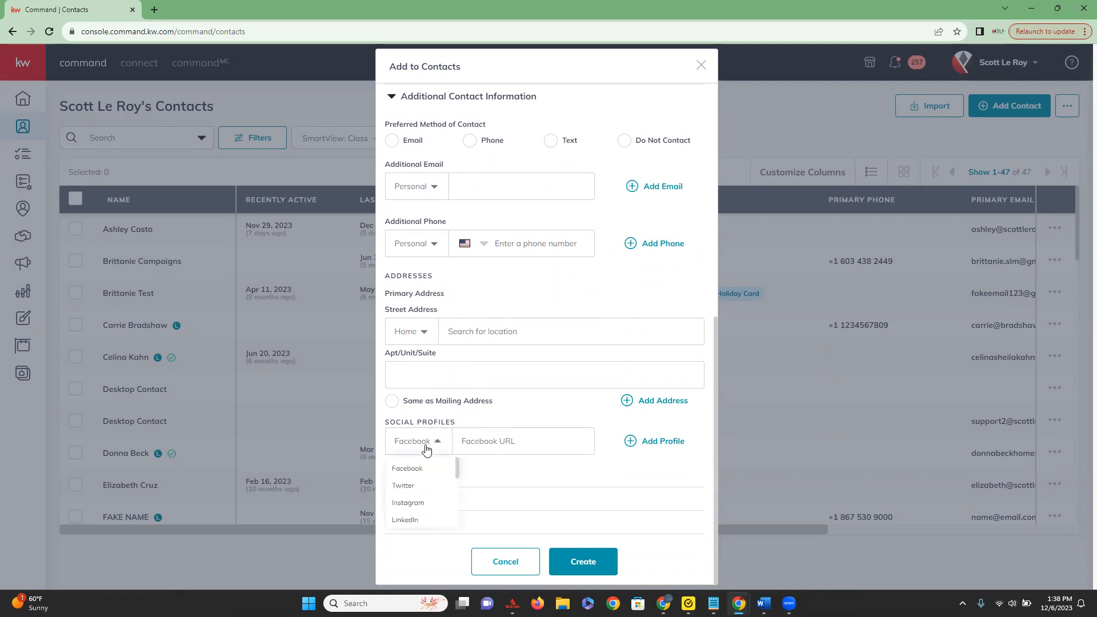
scroll(405, 501, "down", 1)
scroll(407, 503, "down", 3)
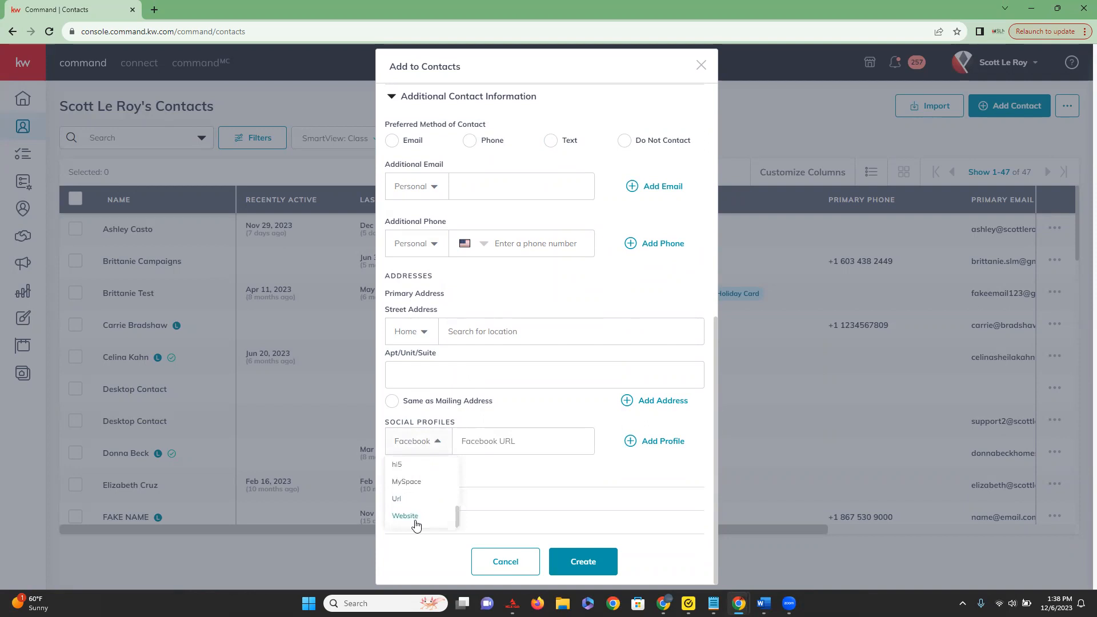
scroll(416, 521, "up", 5)
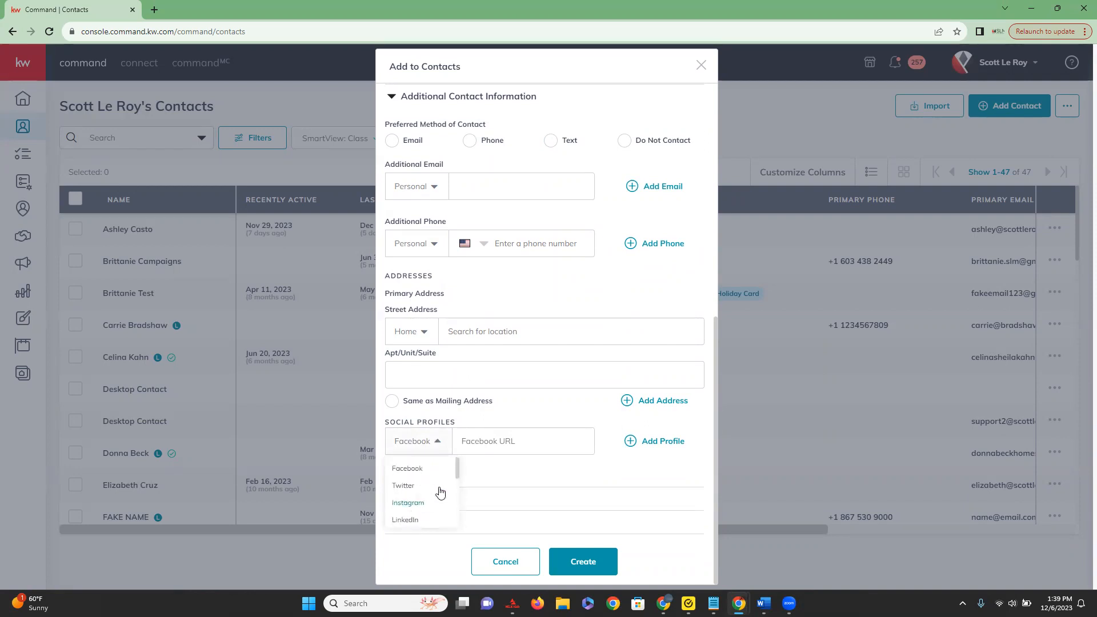
left_click(553, 417)
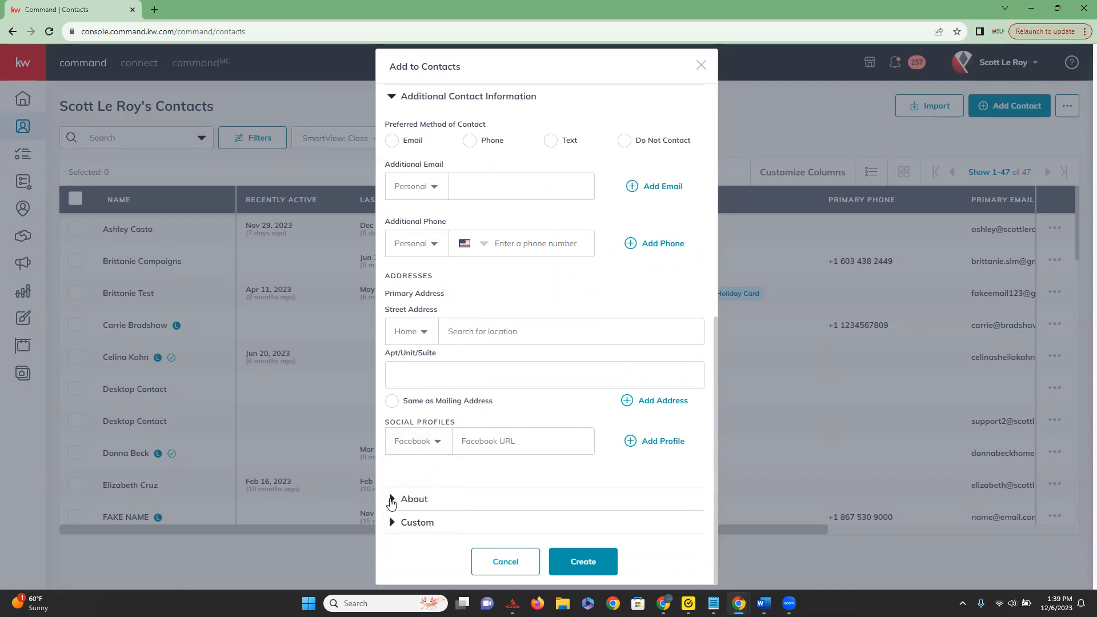
Review the new contact's About and Custom sections, including the choices for the Favorite Pie field.
left_click(392, 500)
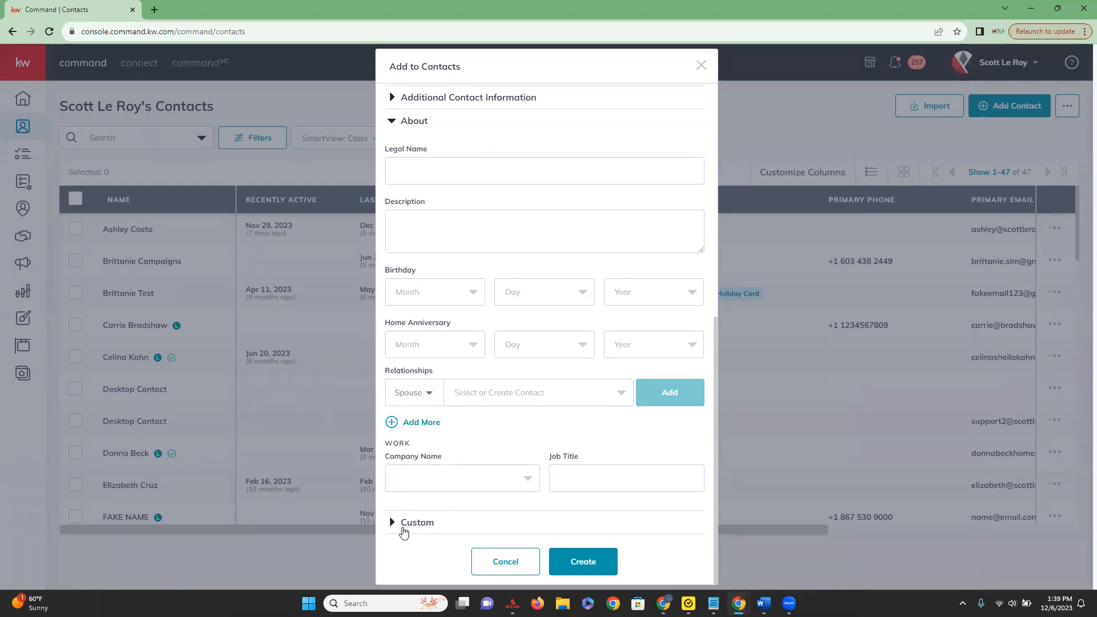
left_click(404, 523)
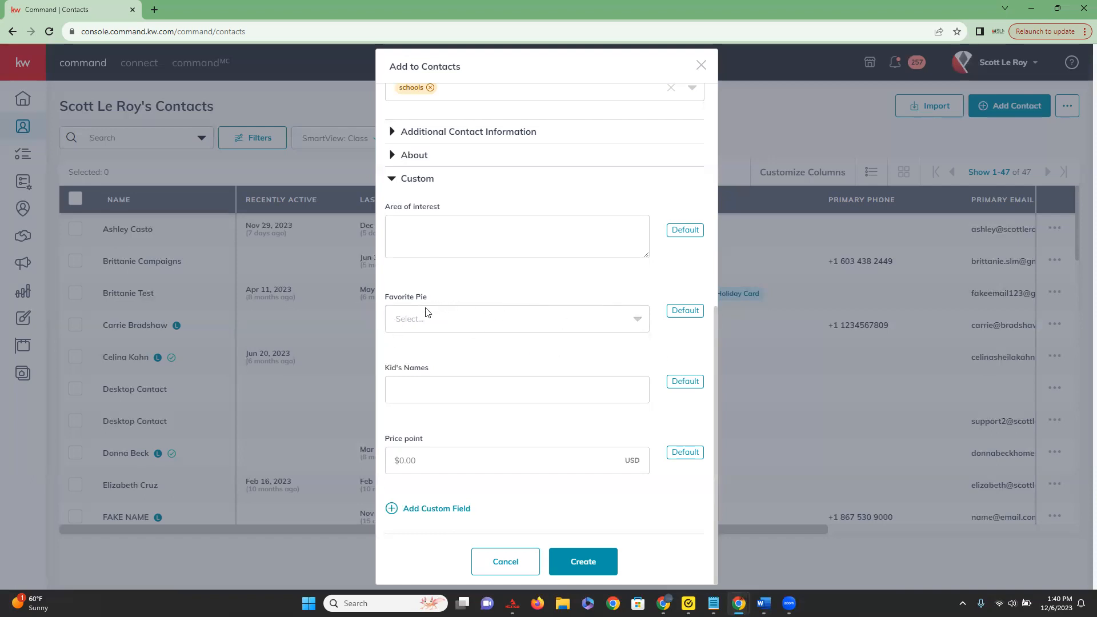
left_click(638, 321)
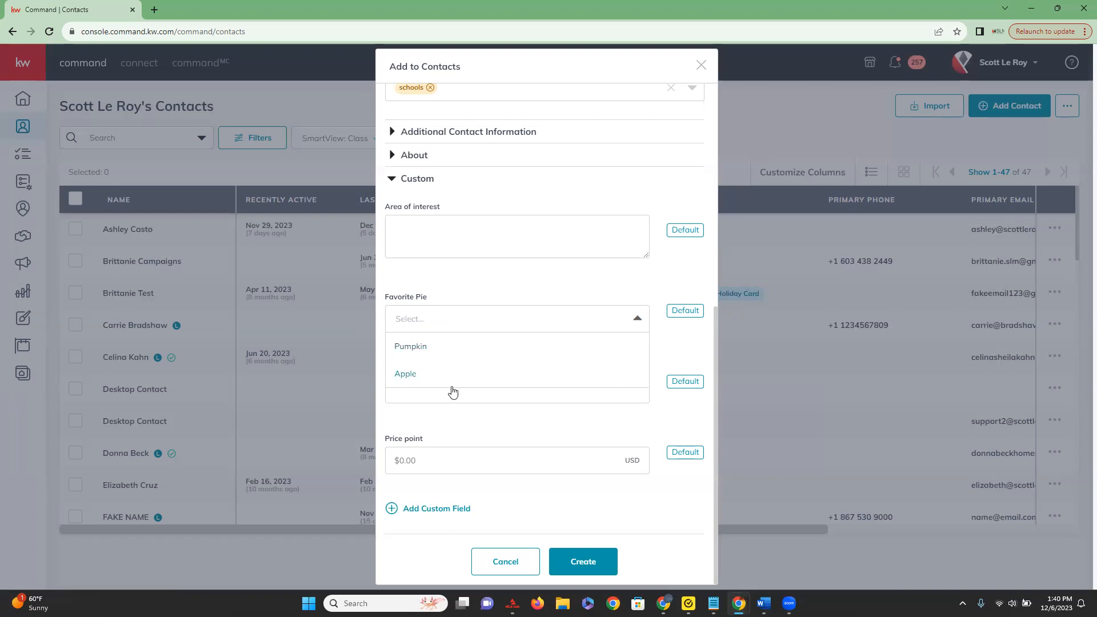
left_click(420, 283)
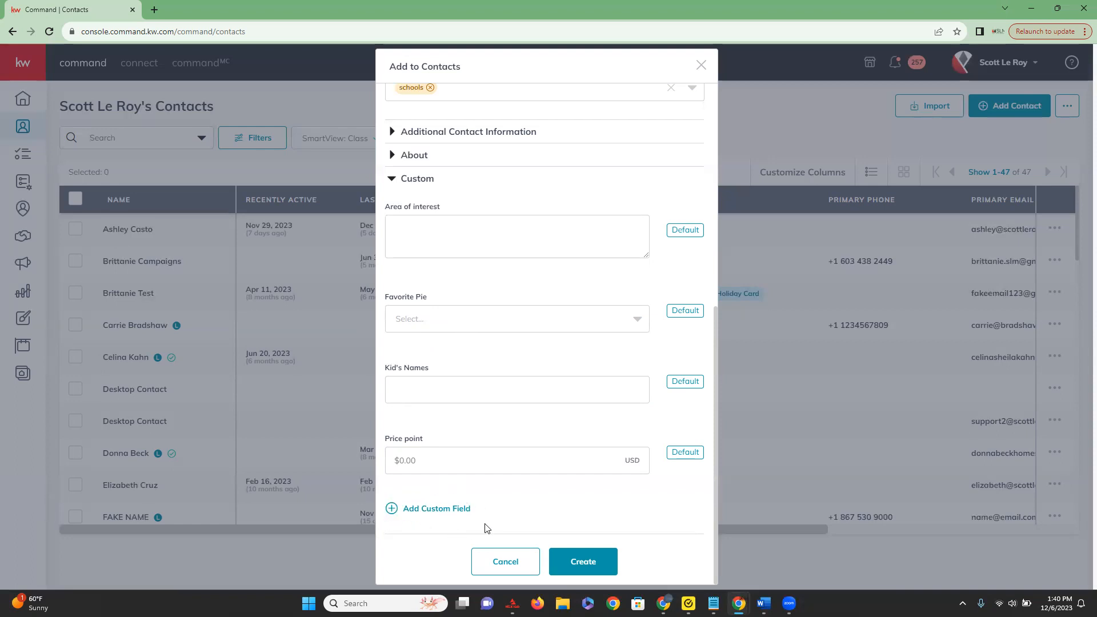
Add a custom field row to the new contact and look through the custom fields available for it.
left_click(435, 509)
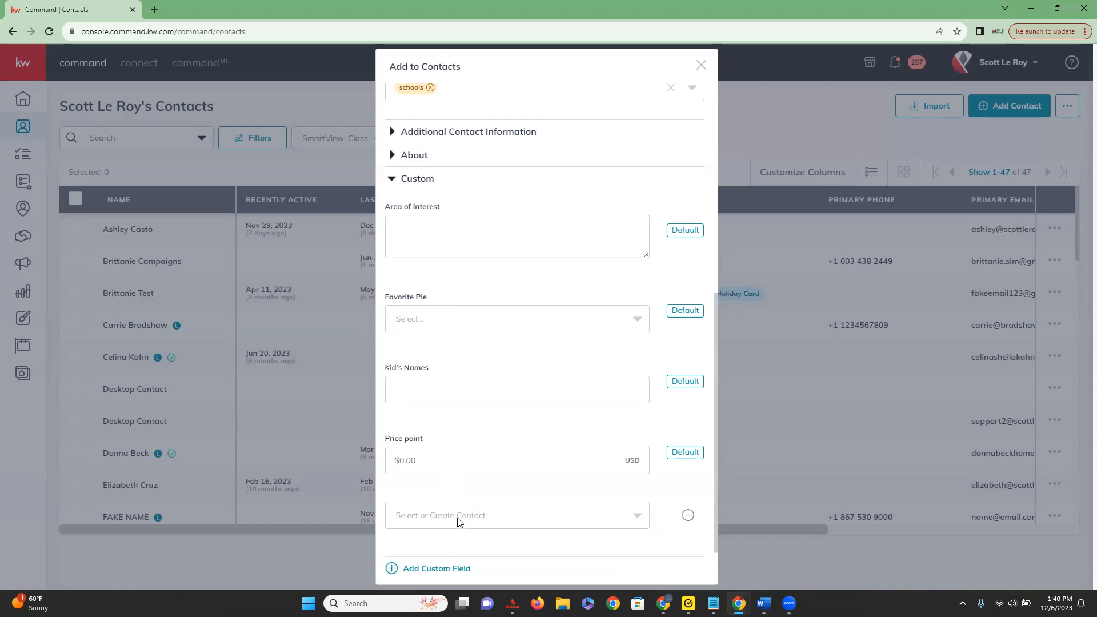
left_click(580, 523)
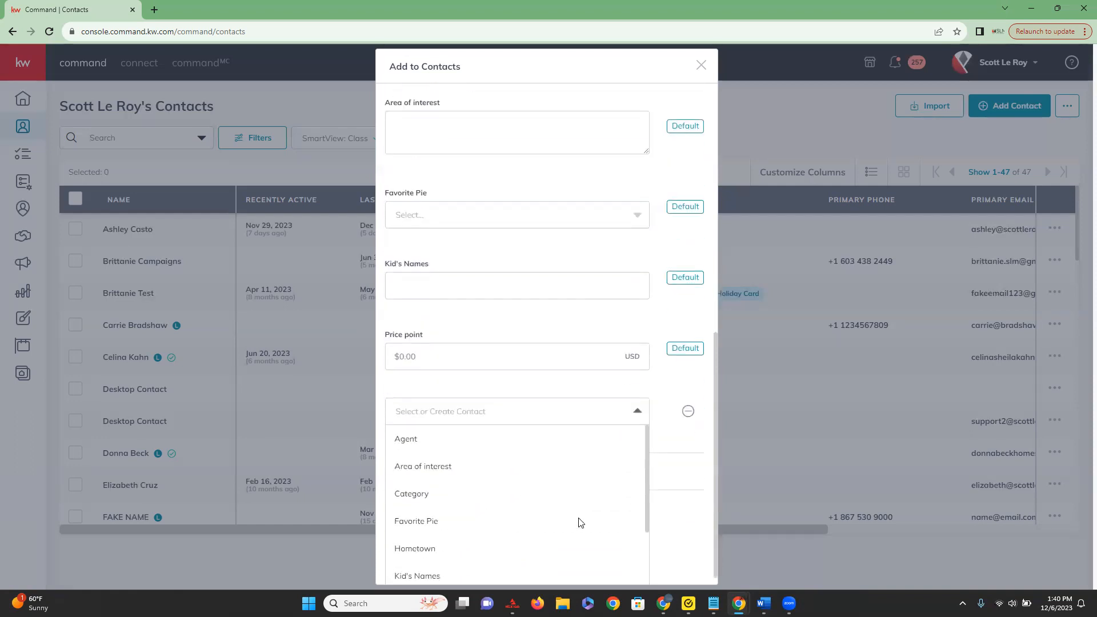
scroll(430, 470, "down", 3)
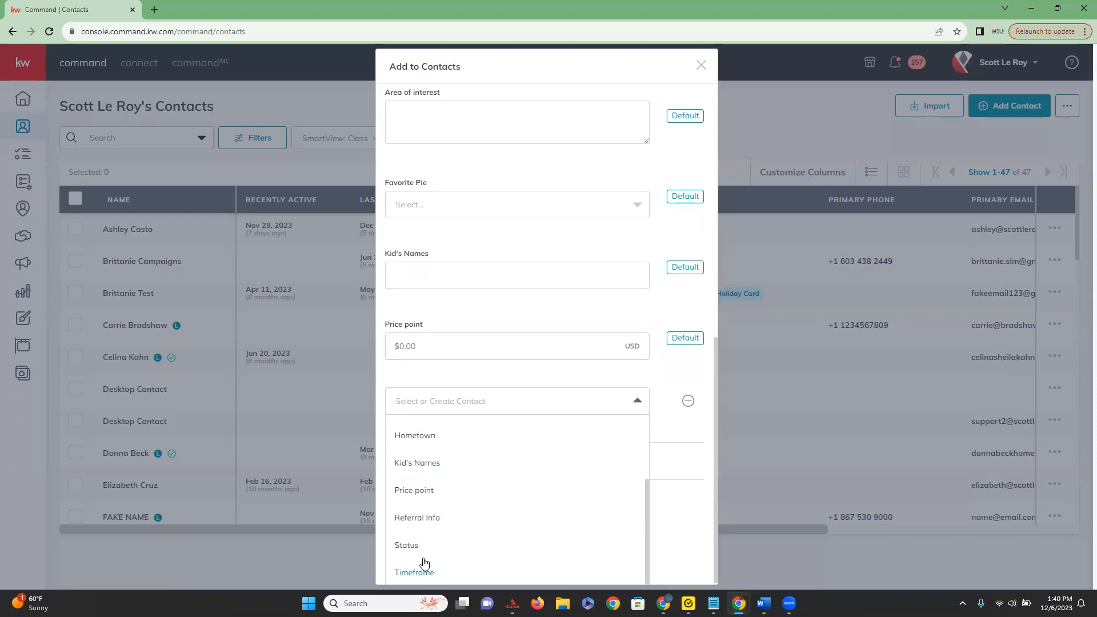
scroll(428, 548, "up", 3)
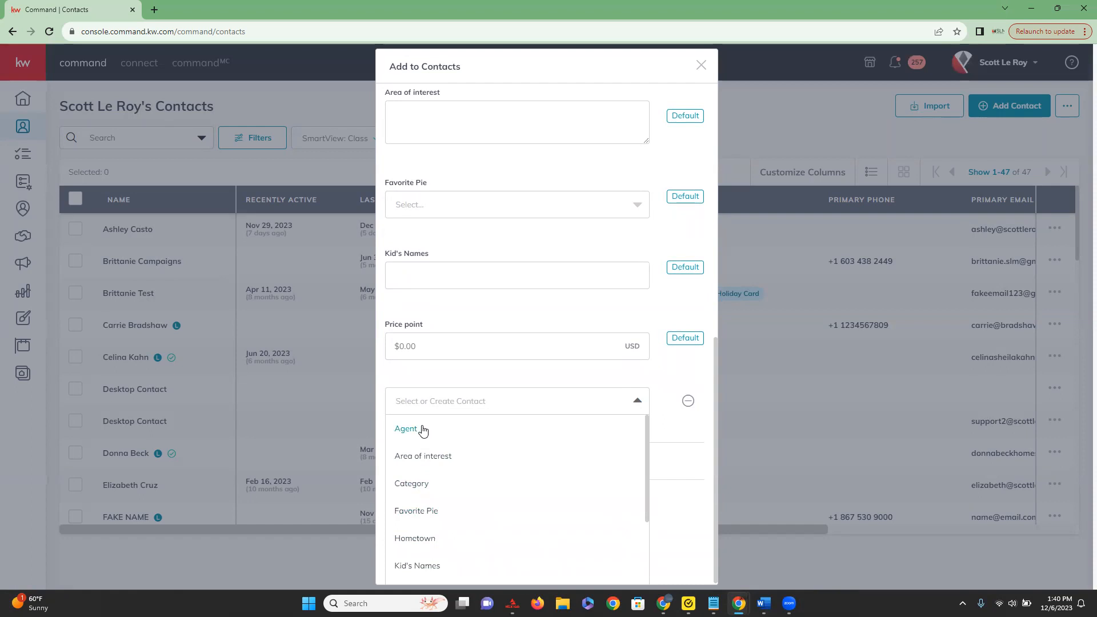
Add a second custom field row to the contact and look through its list of fields down to Timeframe.
left_click(476, 390)
left_click(451, 510)
scroll(526, 471, "down", 1)
left_click(571, 465)
scroll(511, 500, "down", 3)
scroll(412, 538, "up", 3)
scroll(451, 517, "down", 3)
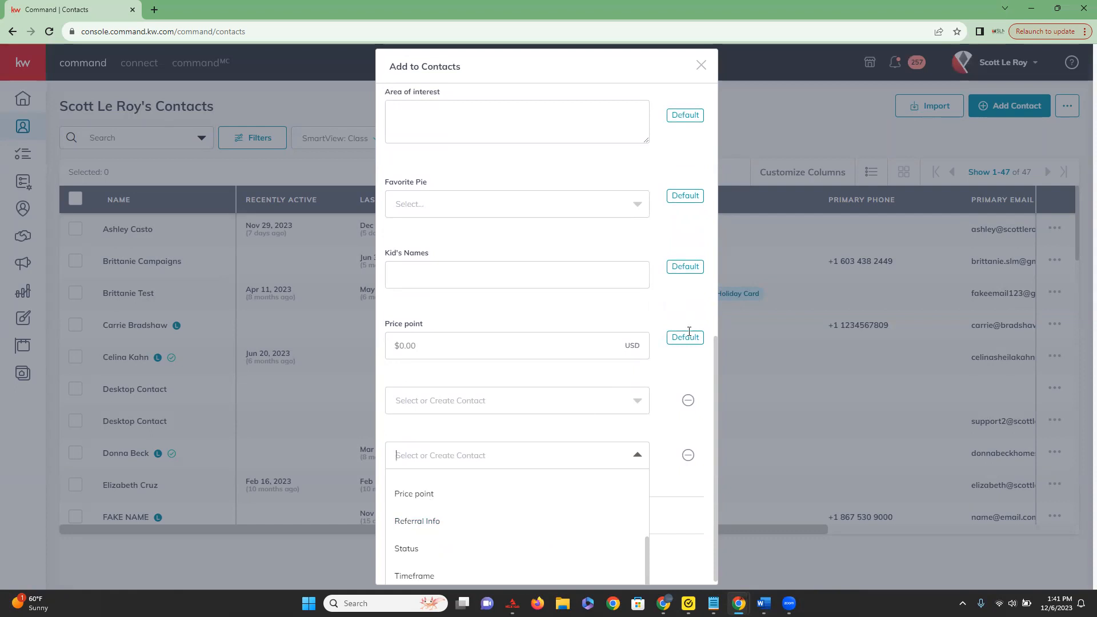
Remove both empty custom field rows and cancel the new contact without creating it.
left_click(688, 455)
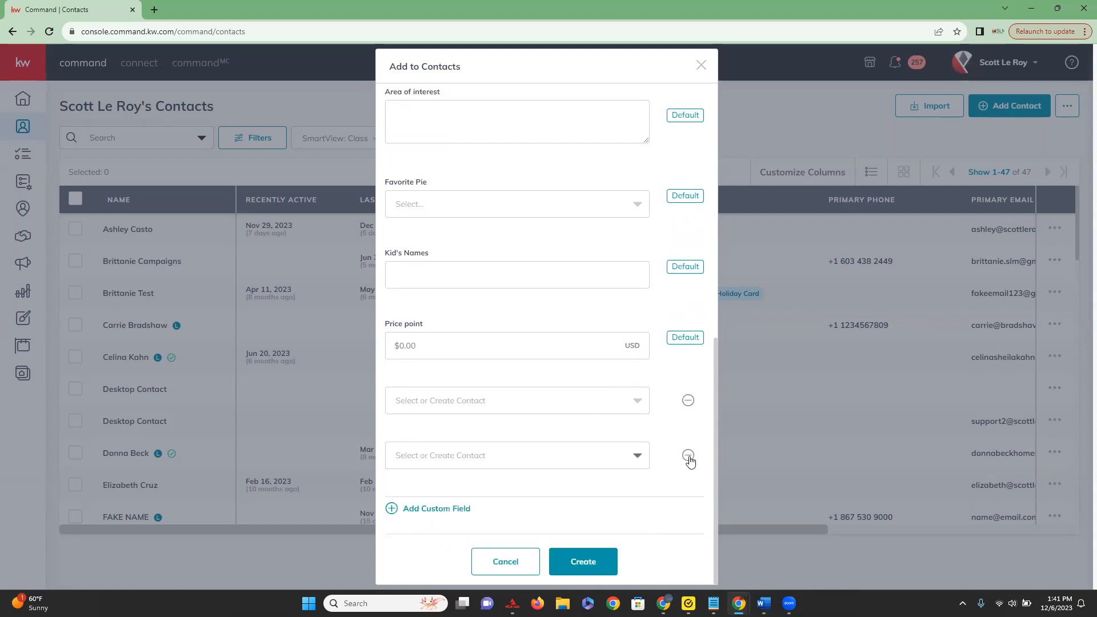
left_click(689, 456)
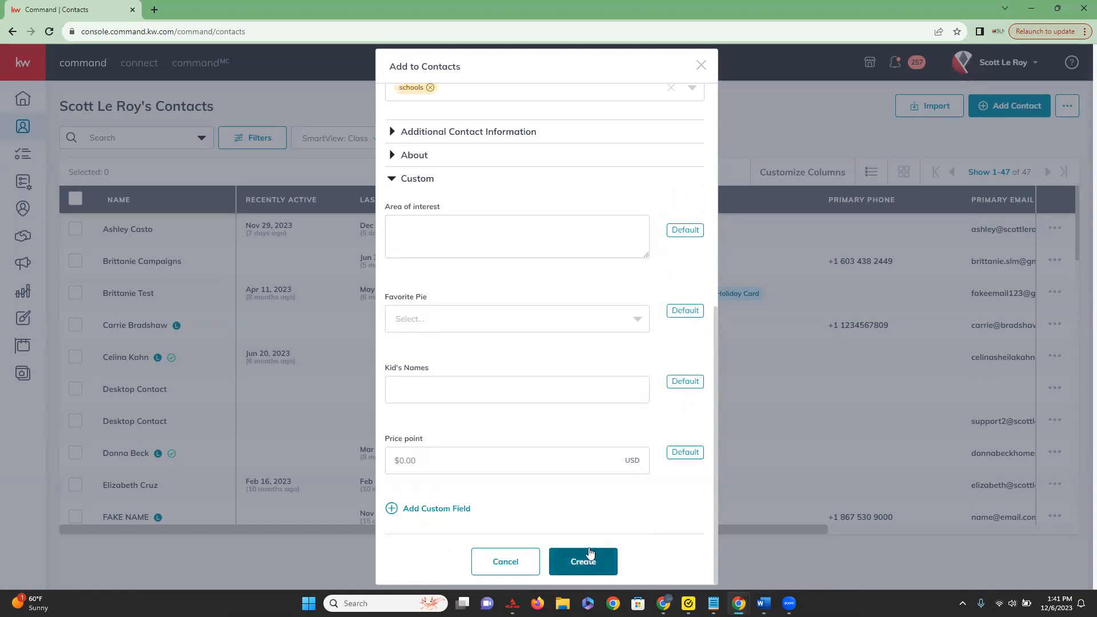
left_click(510, 573)
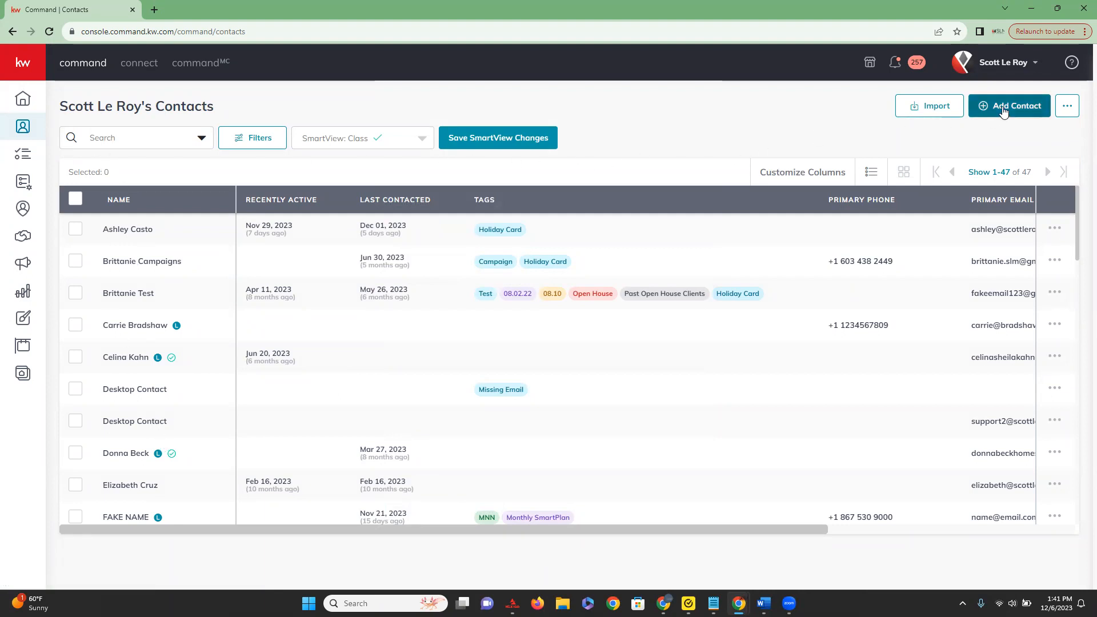
Look over the export options for all owned contacts, including the CSV and PDF mailing labels, without exporting.
left_click(1068, 109)
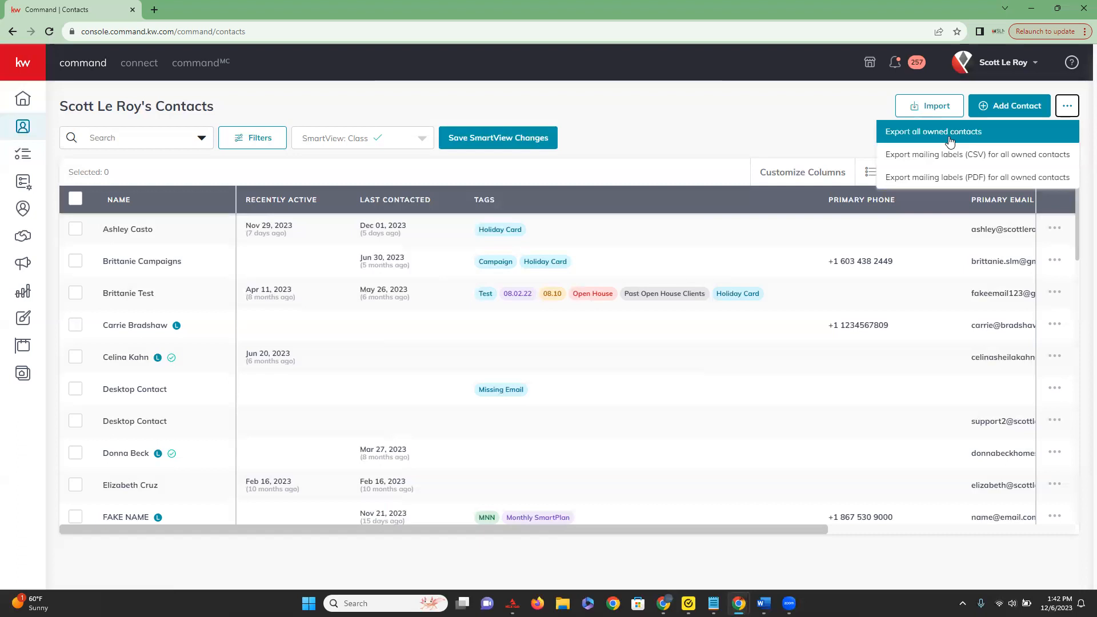
left_click(840, 117)
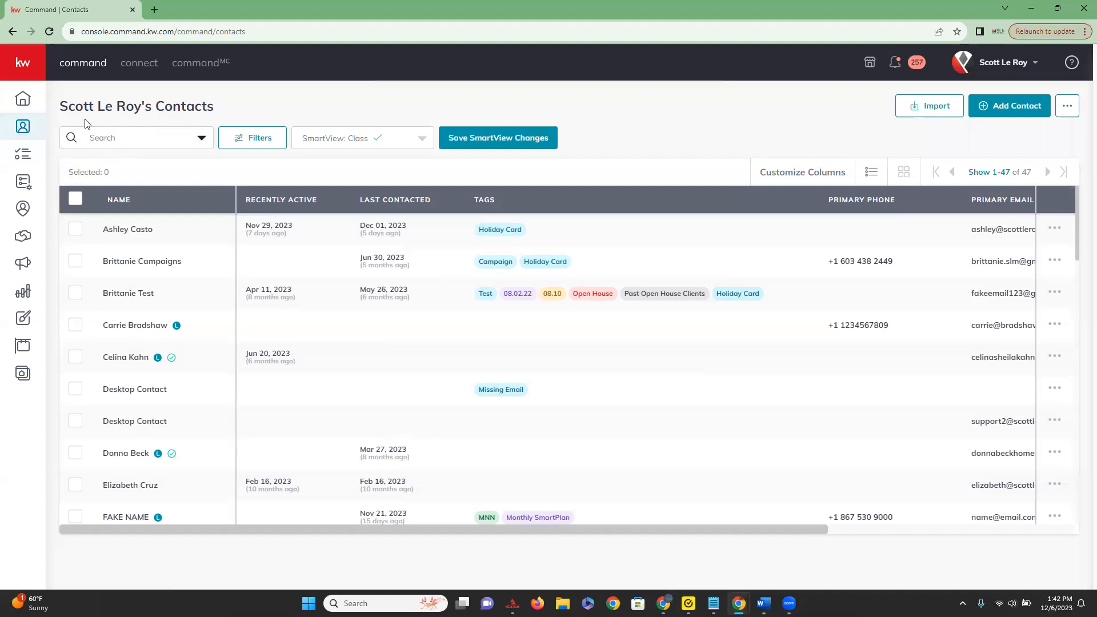
Review which fields the contact search covers, search the contacts for "Fa", and clear the search.
left_click(202, 139)
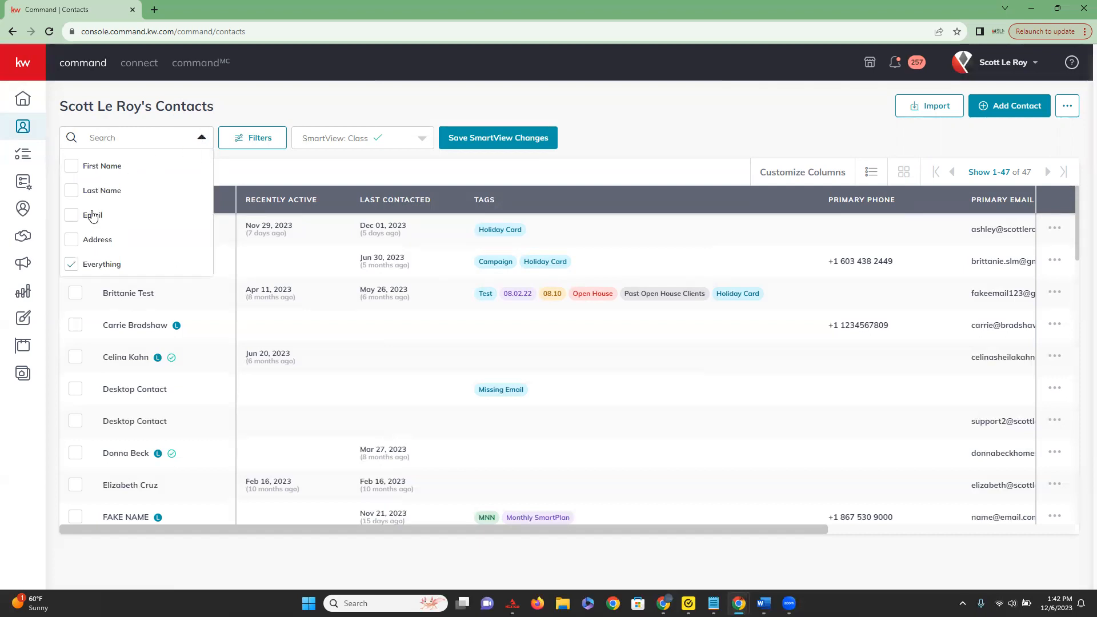
left_click(97, 139)
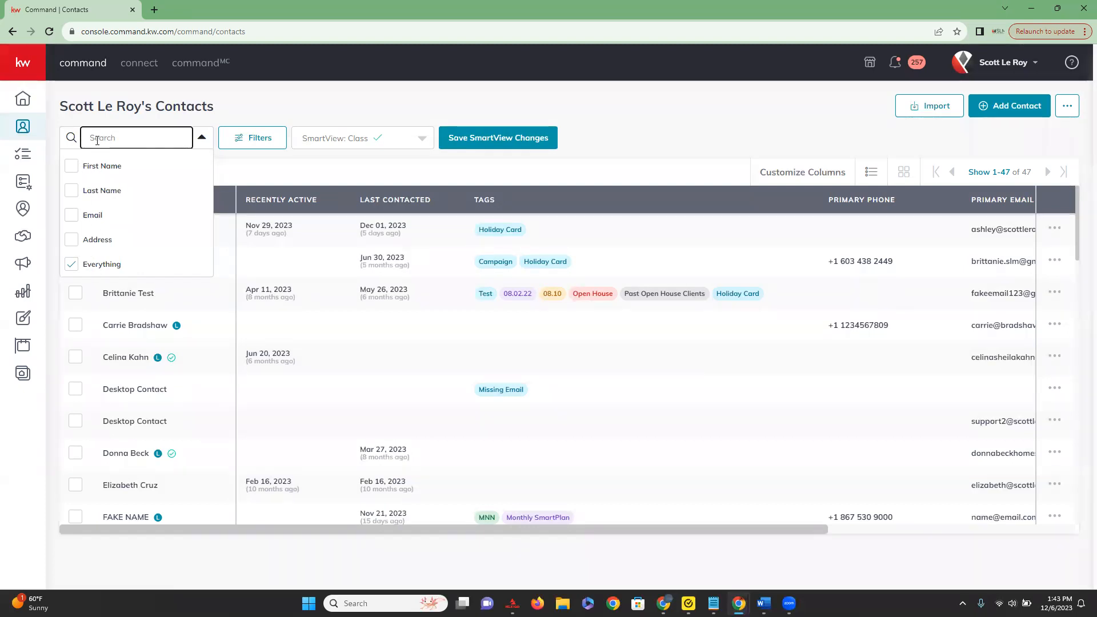
type("F")
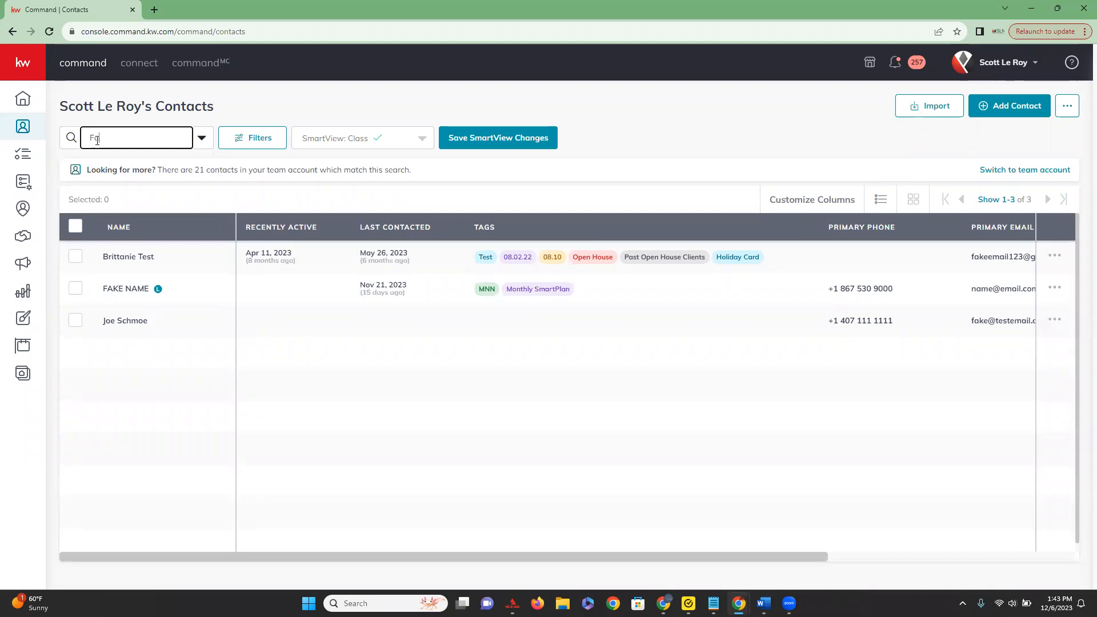
type("a")
key("BackSpace")
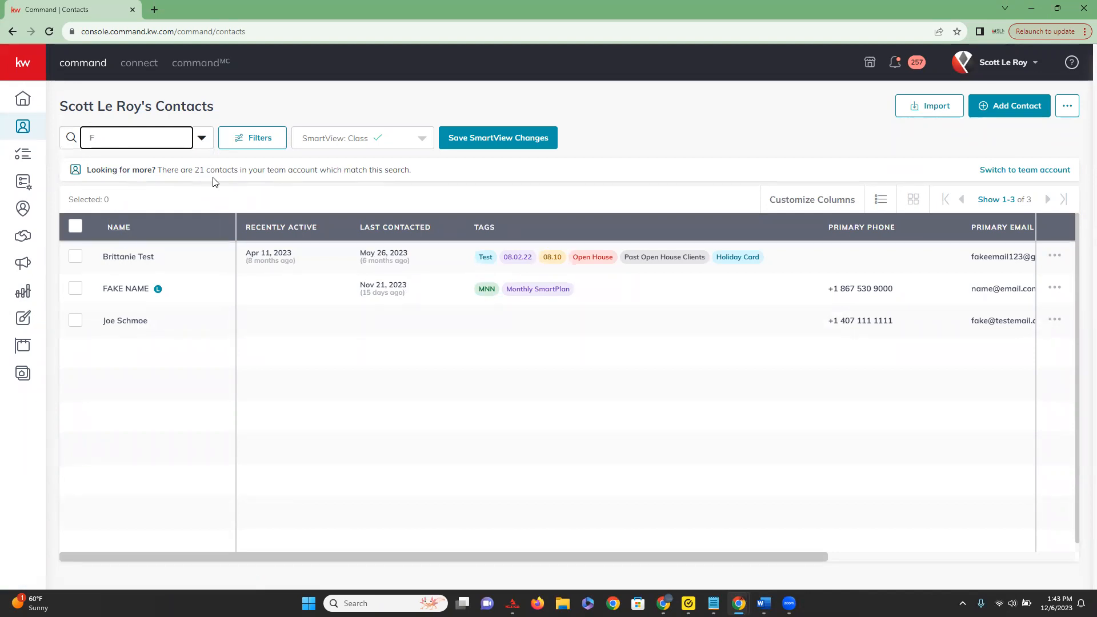
key("BackSpace")
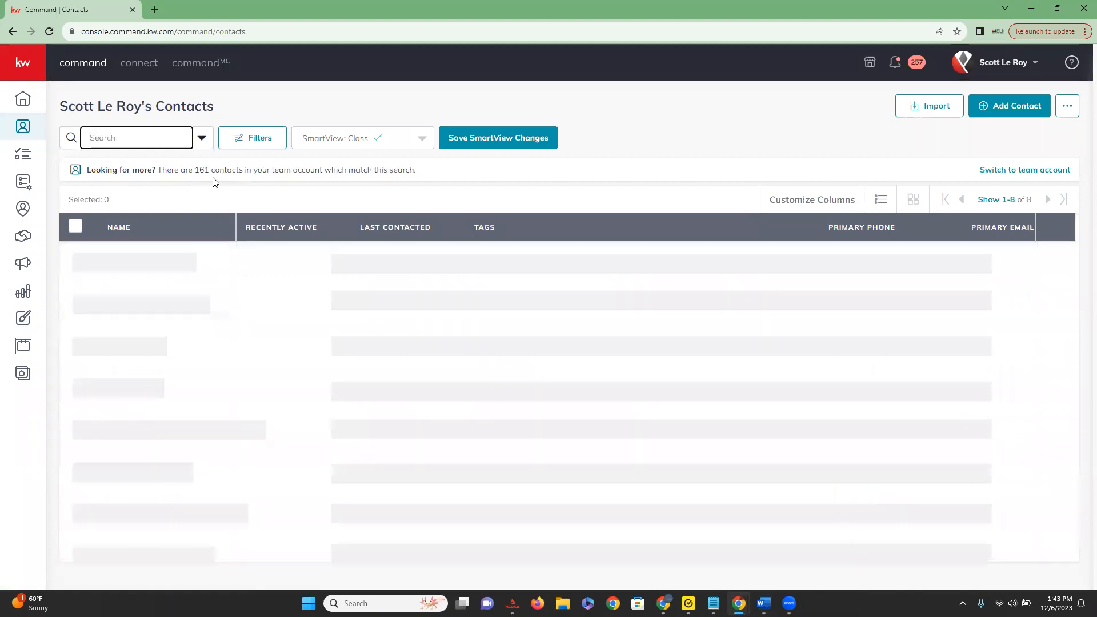
Search the filter tags for "event" and filter the contacts by the Halloween Event tag.
left_click(243, 138)
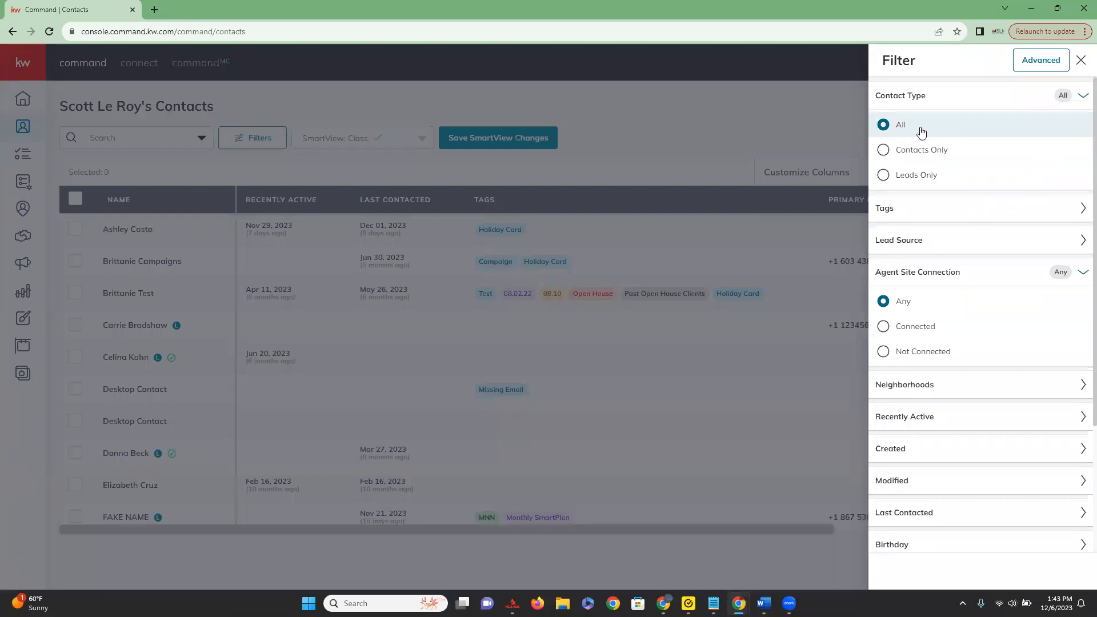
left_click(950, 213)
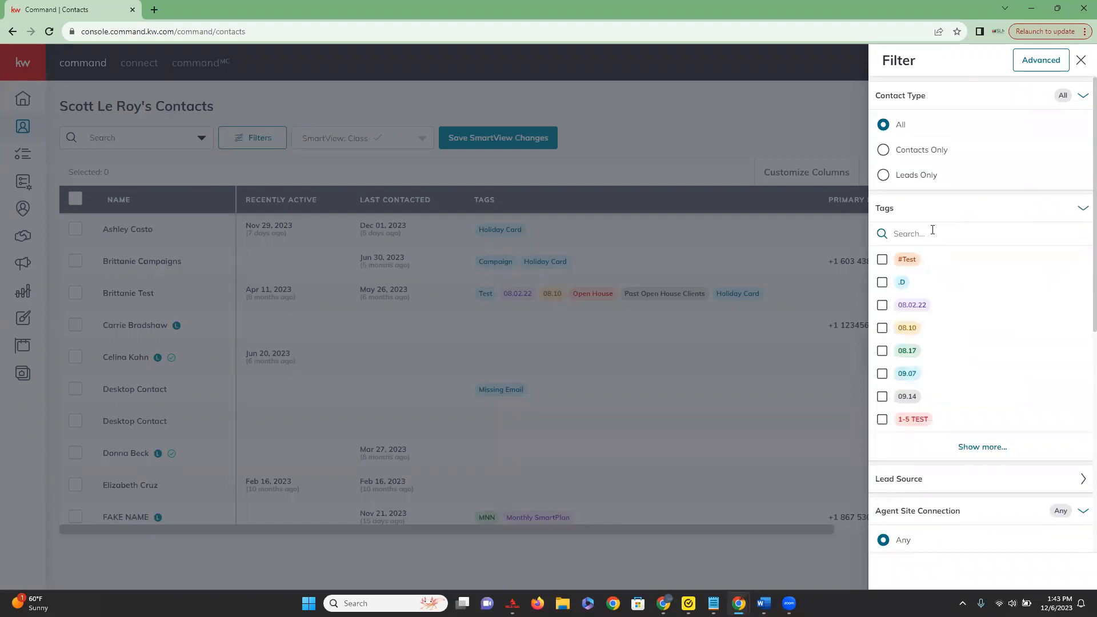
type("event")
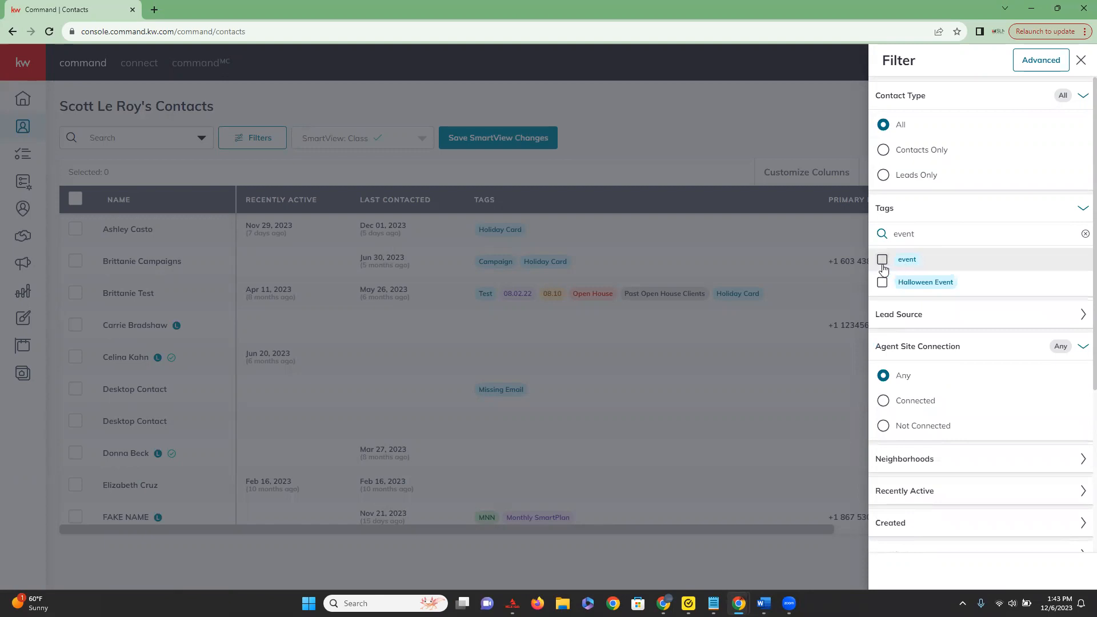
left_click(882, 261)
left_click(883, 263)
left_click(883, 284)
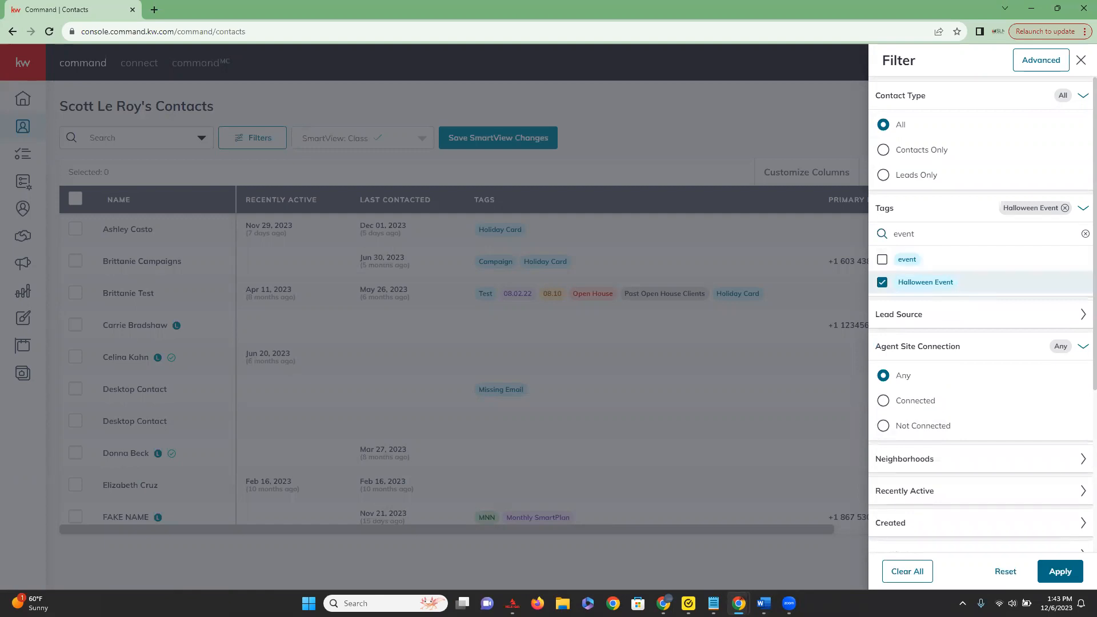
left_click(1058, 572)
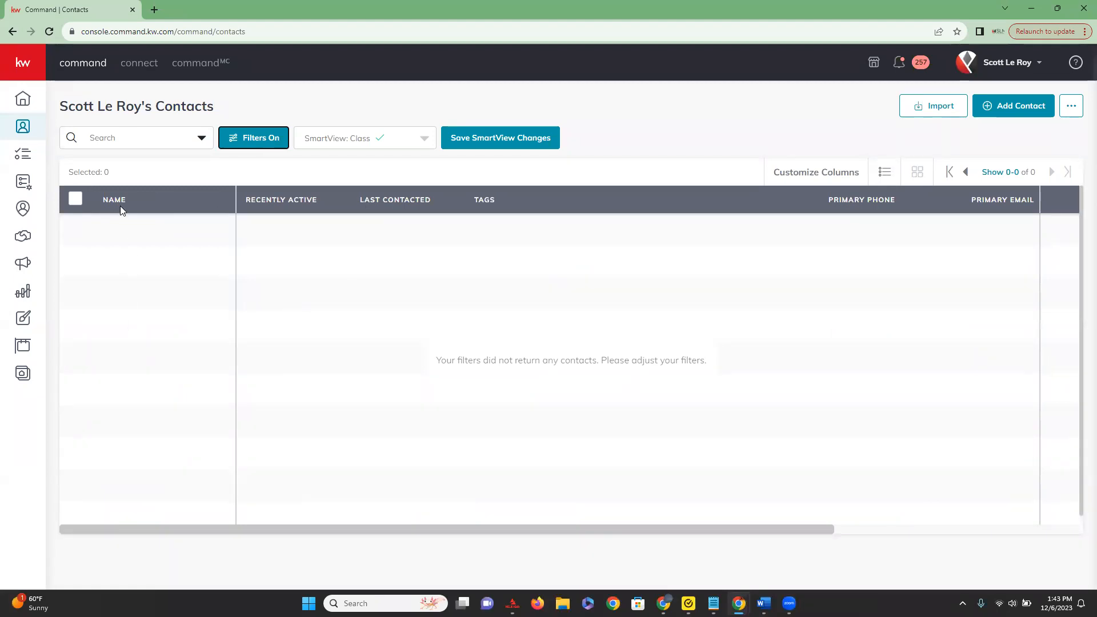
Clear the Halloween Event tag filter, search the tags for "holiday", and filter the contacts by Holiday Card.
left_click(268, 141)
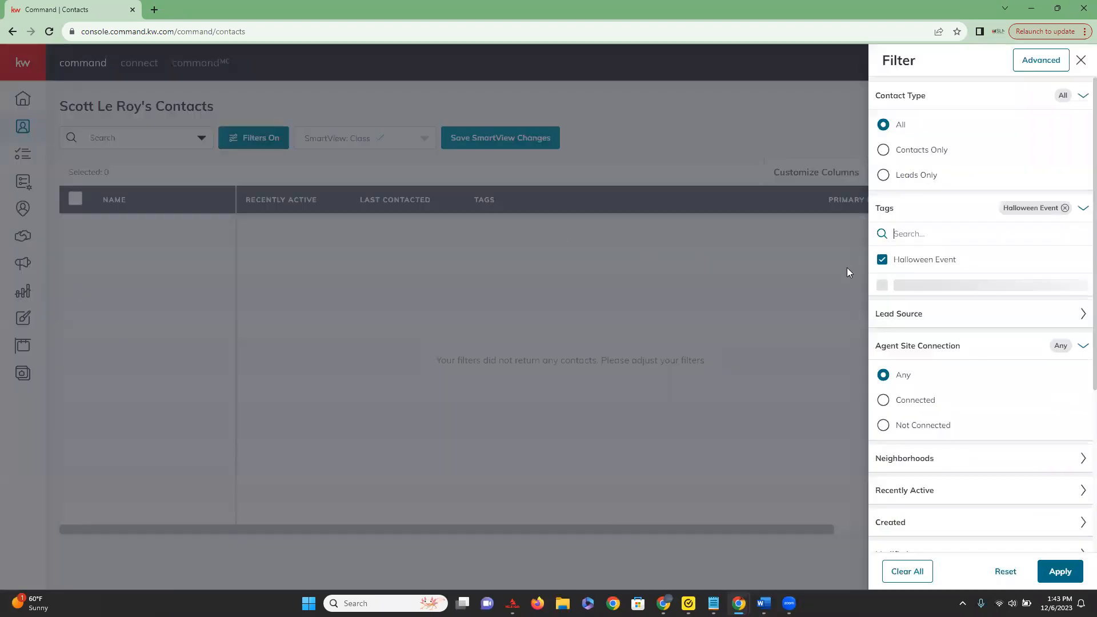
left_click(882, 258)
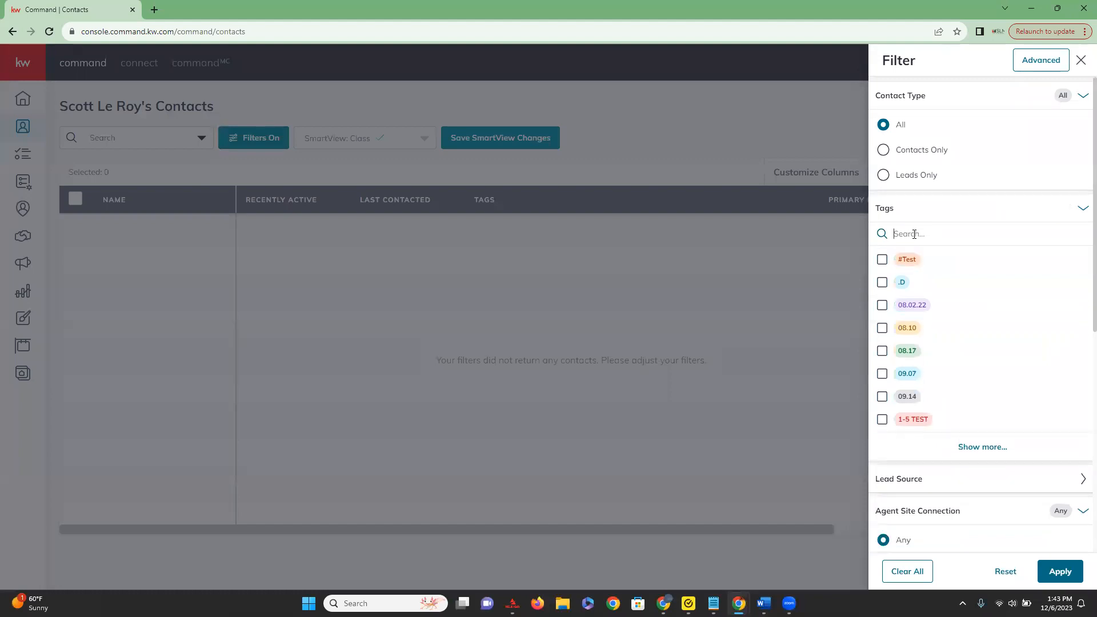
left_click(915, 235)
type("holiday")
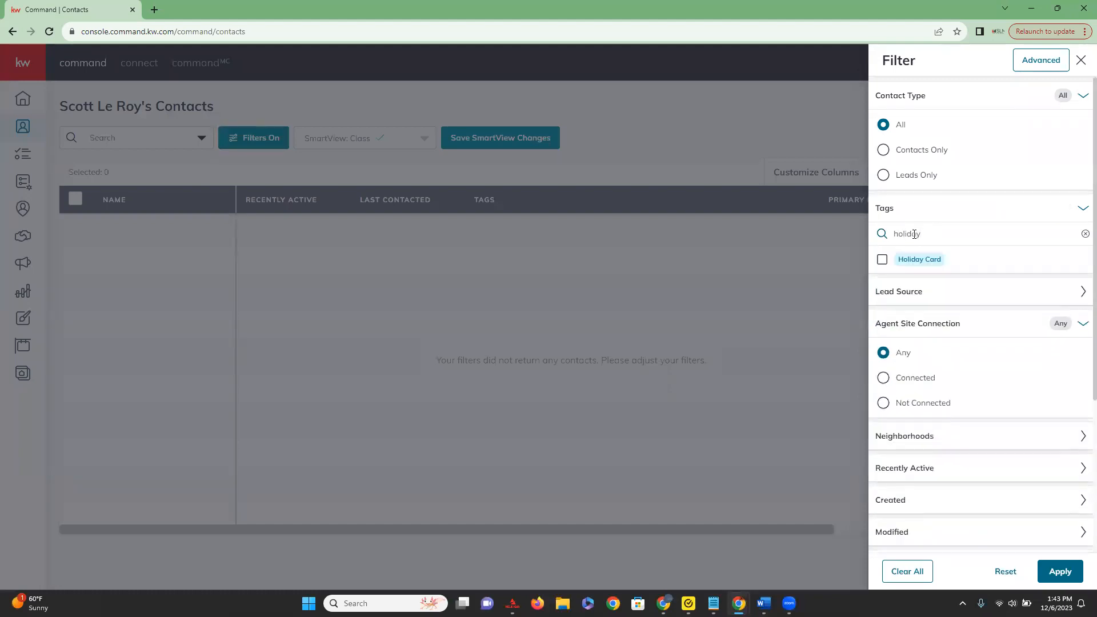
left_click(883, 261)
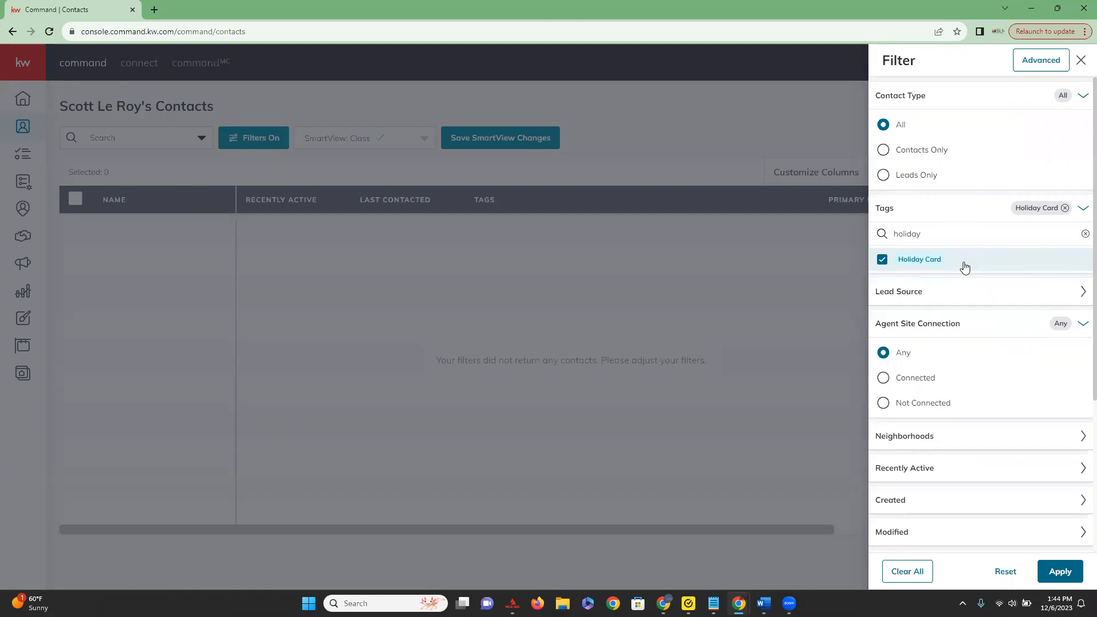
left_click(1058, 571)
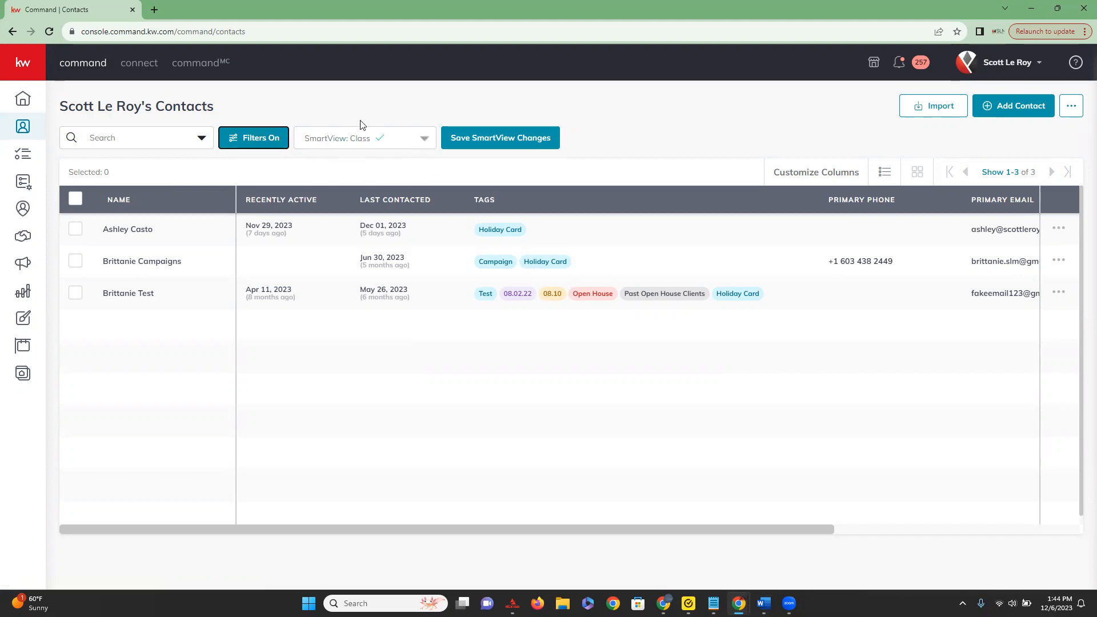
Save the contacts filtered by the Holiday Card tag as a new SmartView named "Getting a Holiday Card".
left_click(429, 140)
scroll(408, 176, "up", 5)
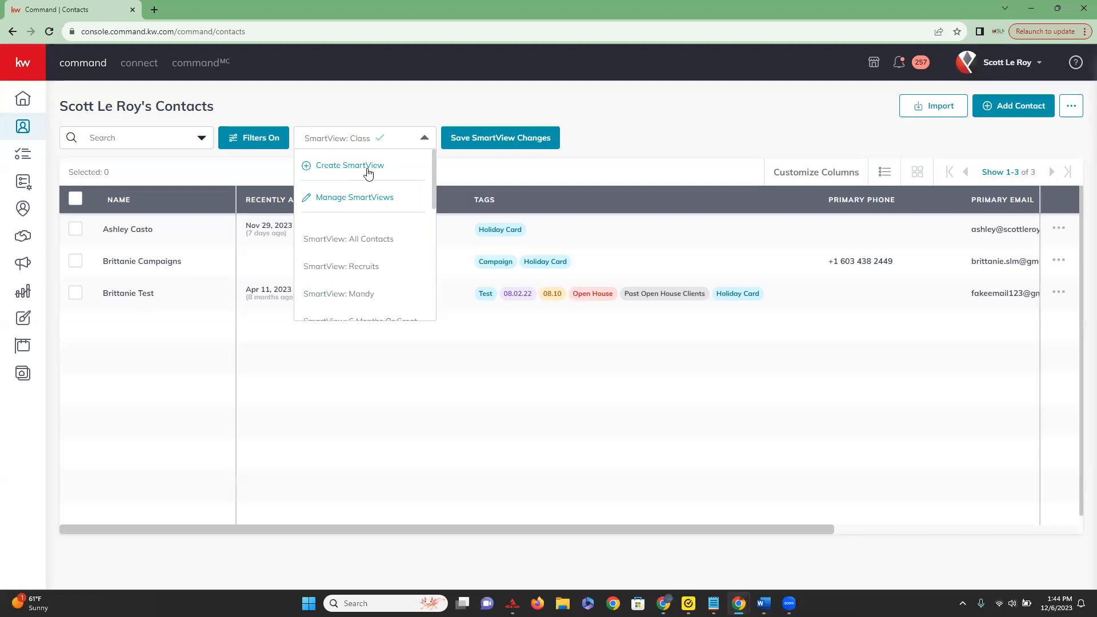
scroll(368, 195, "down", 2)
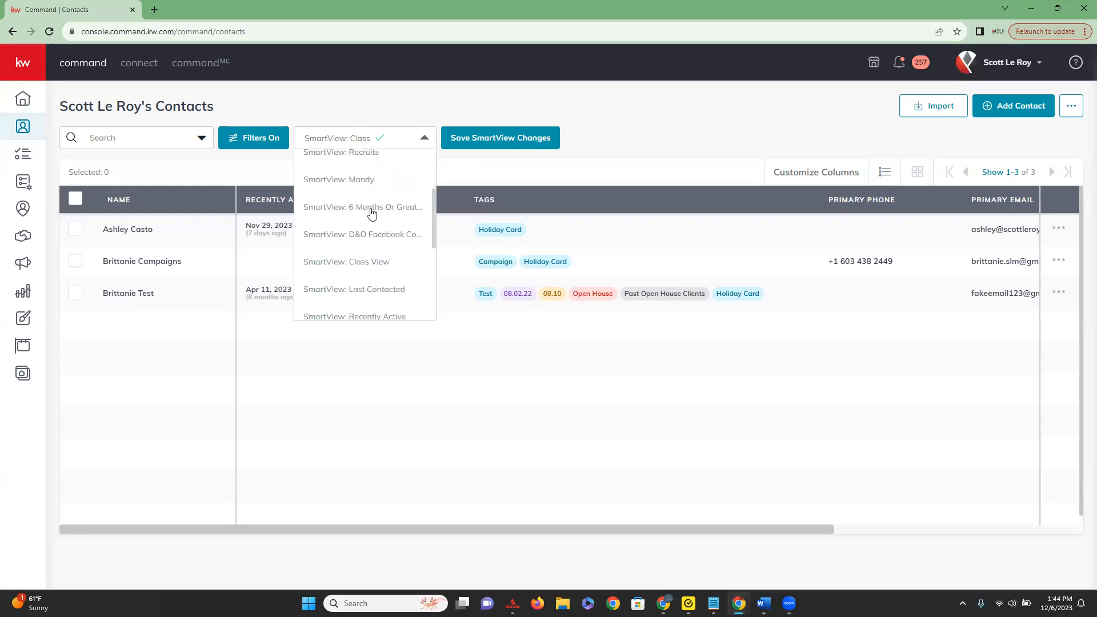
scroll(349, 303, "up", 3)
scroll(350, 276, "down", 6)
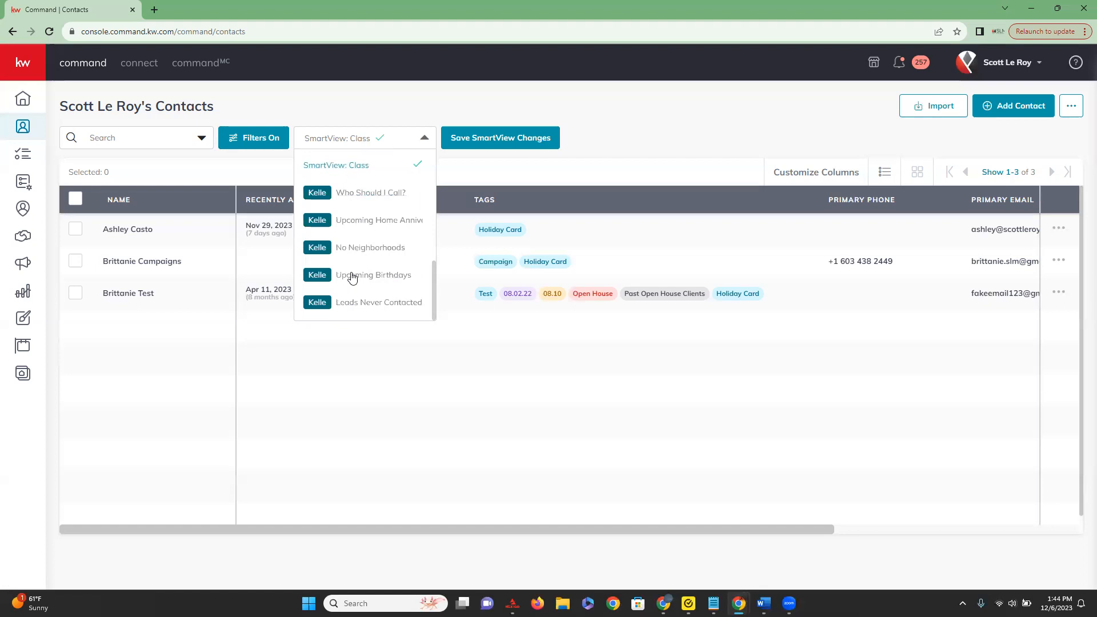
scroll(352, 277, "up", 5)
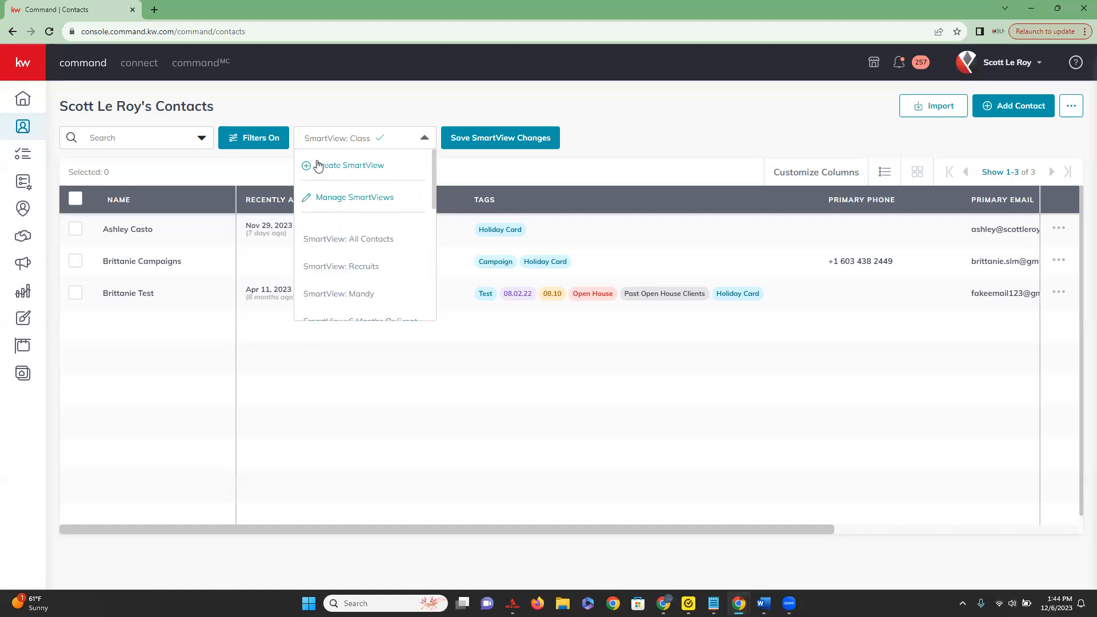
left_click(337, 166)
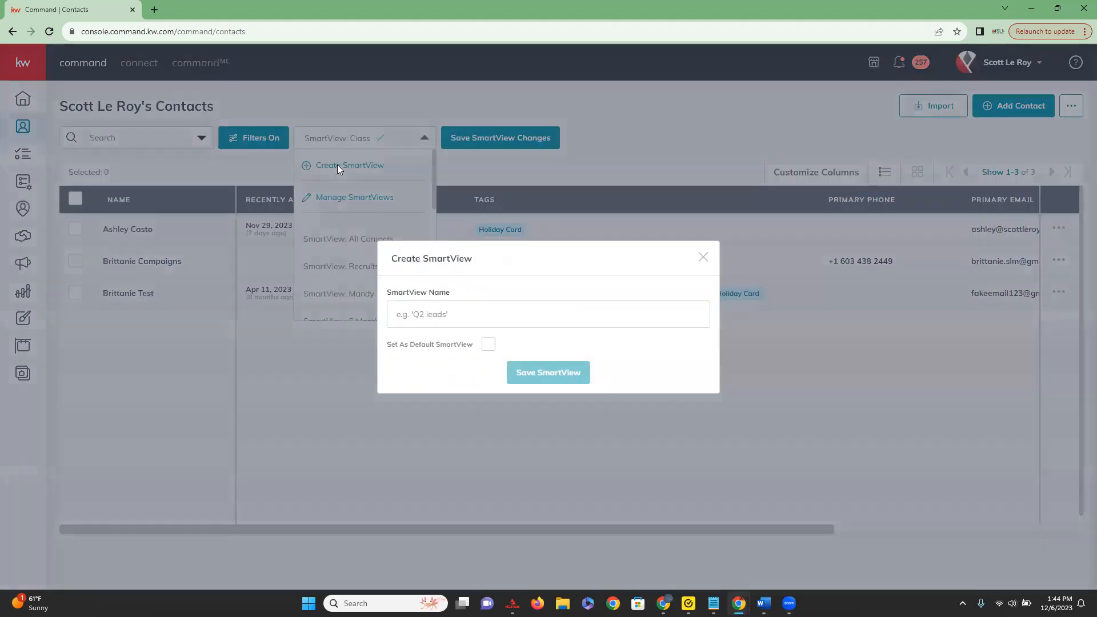
left_click(425, 313)
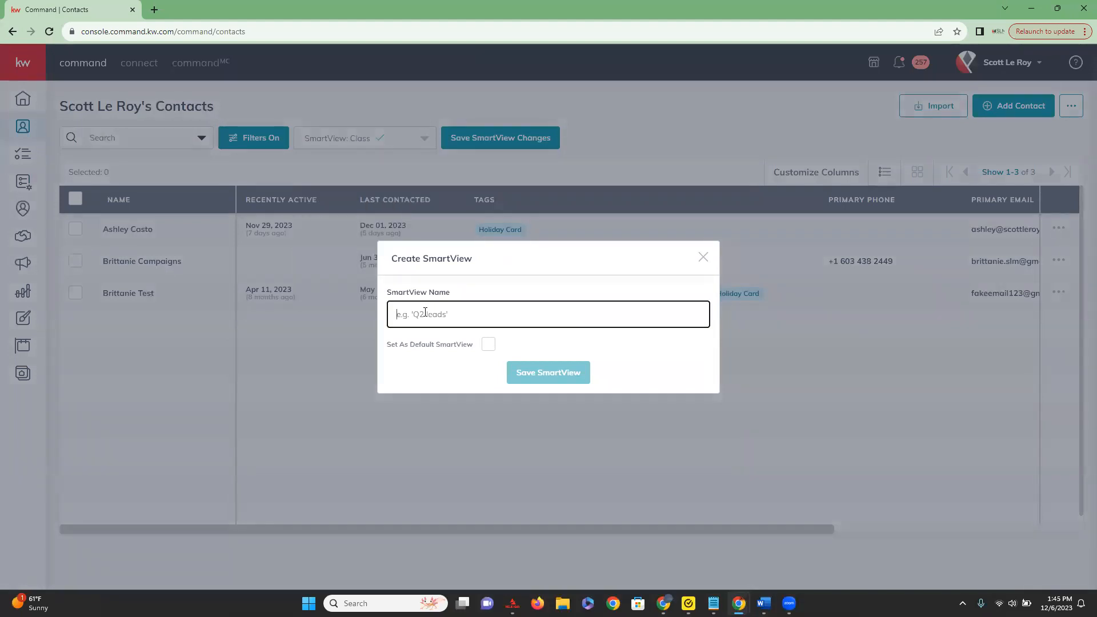
type("Getting a Holiday ")
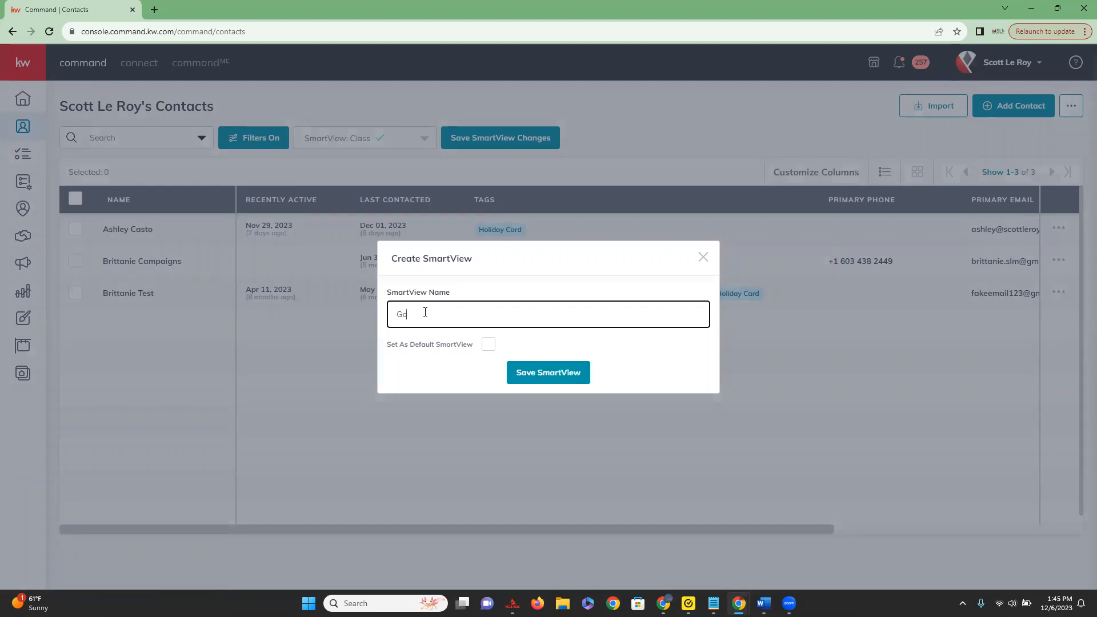
type("Card")
left_click(557, 379)
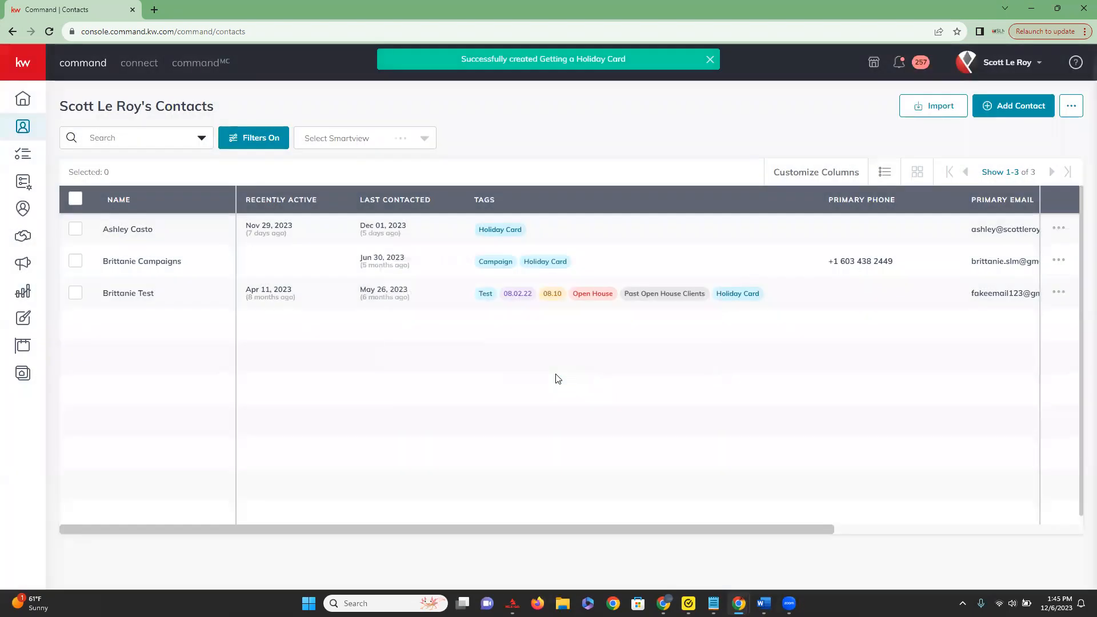
Clear all contact filters and apply the change to list every contact.
left_click(248, 141)
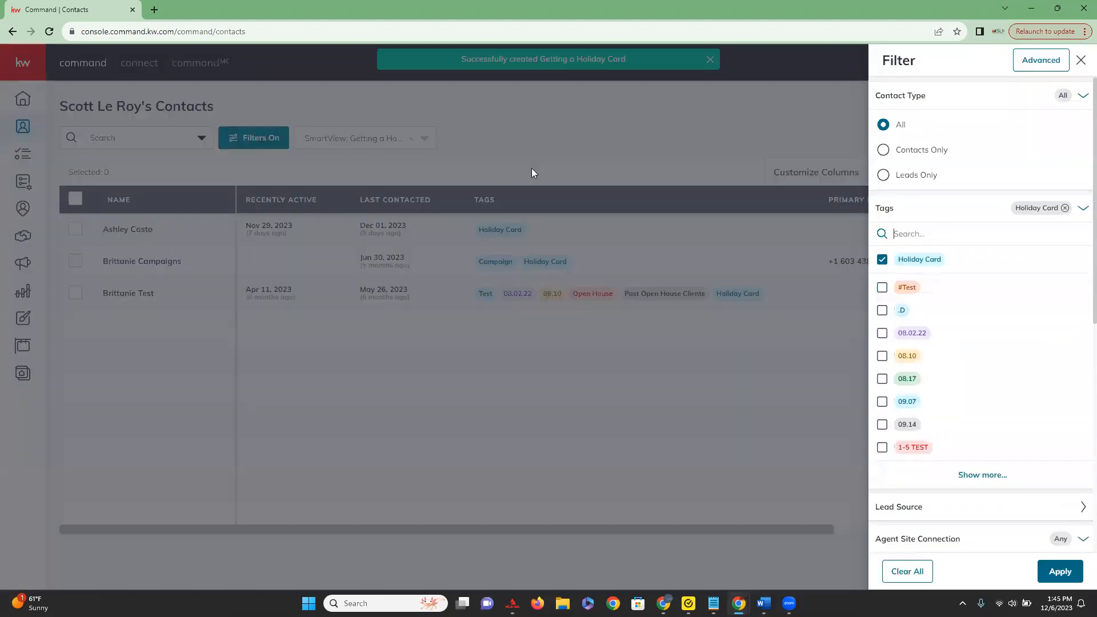
left_click(908, 574)
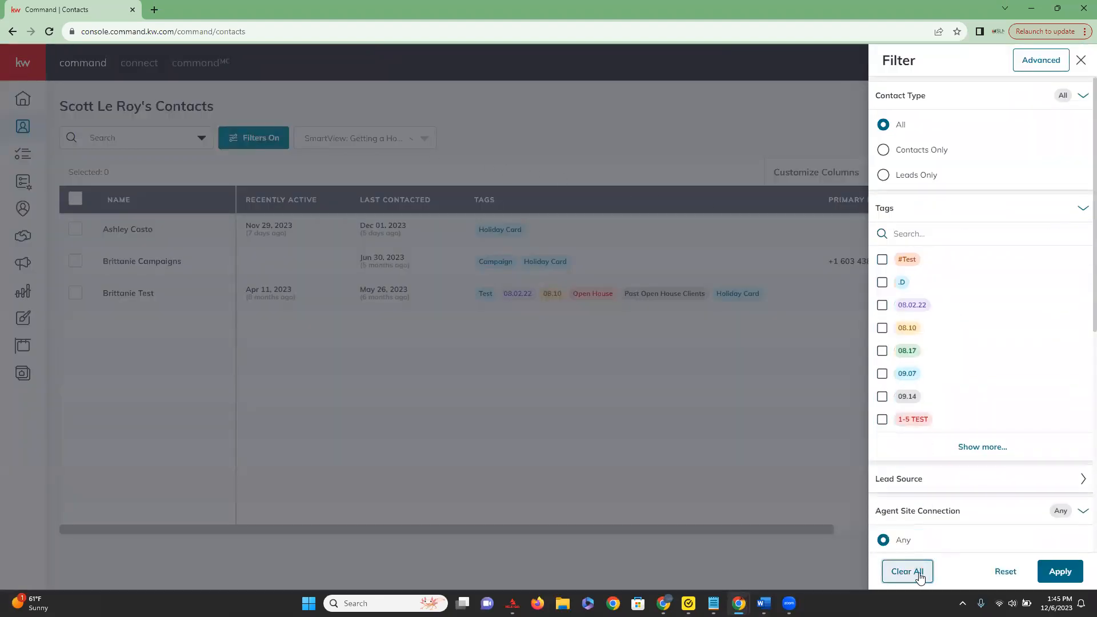
left_click(1006, 574)
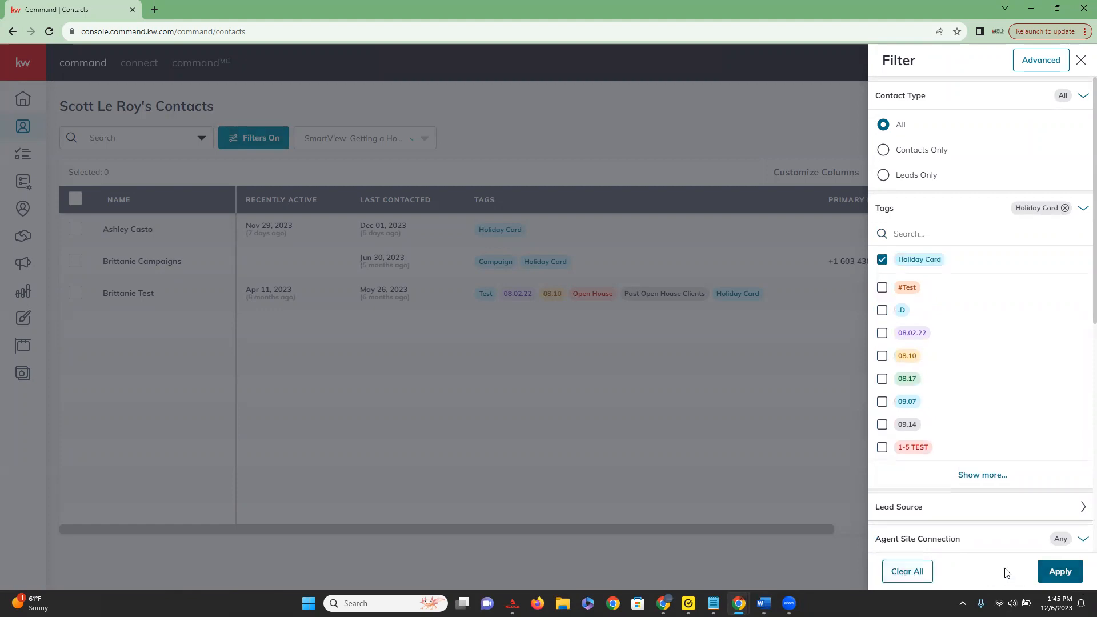
left_click(1060, 573)
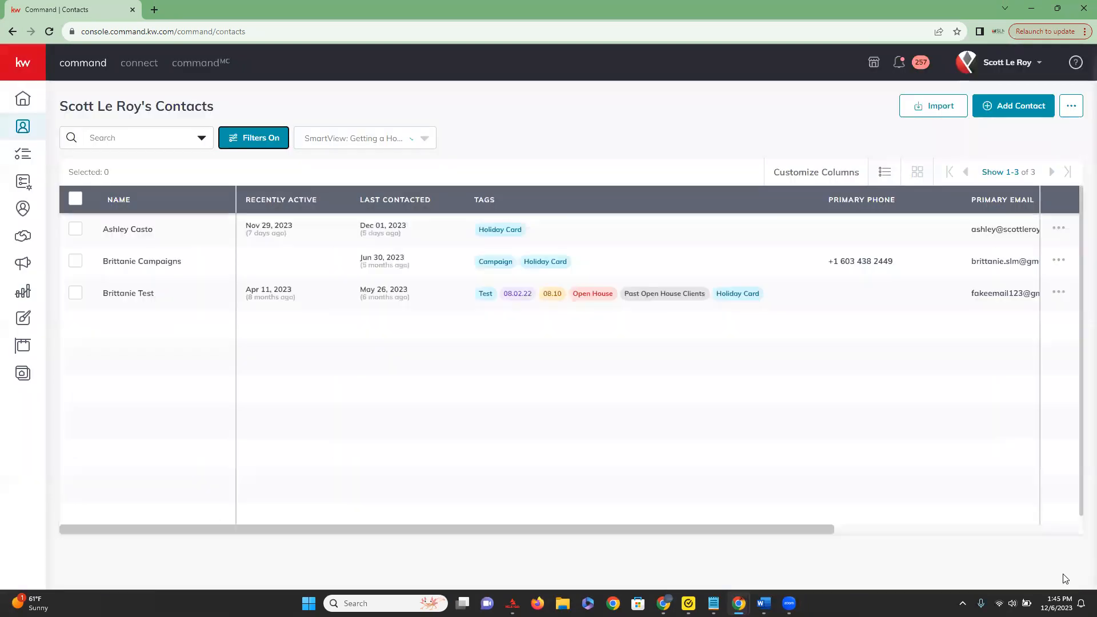
left_click(254, 138)
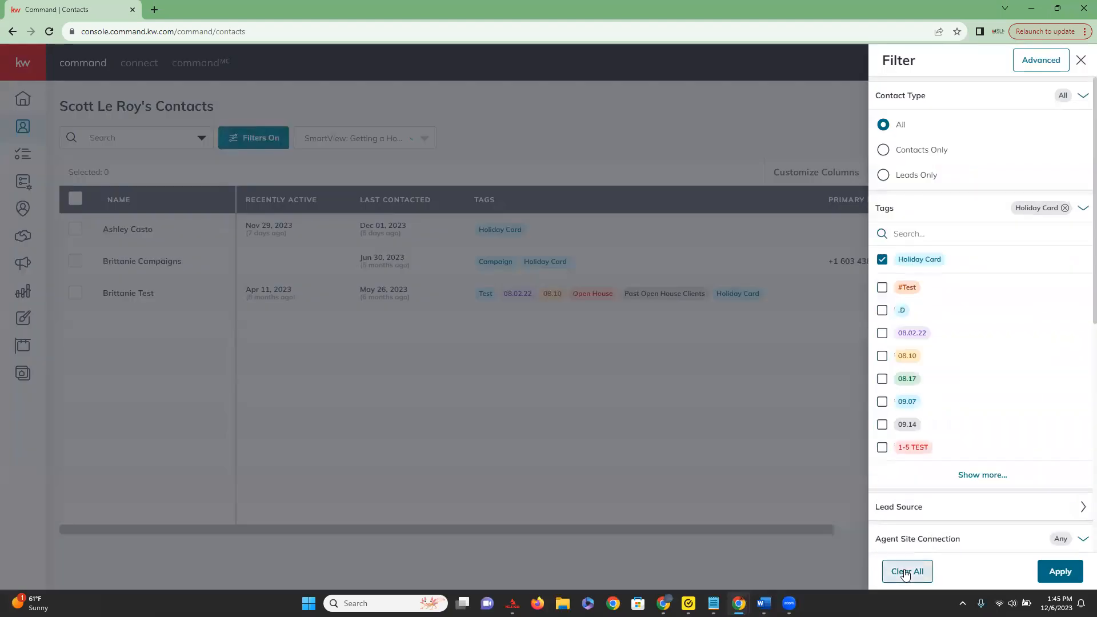
left_click(905, 574)
left_click(1059, 570)
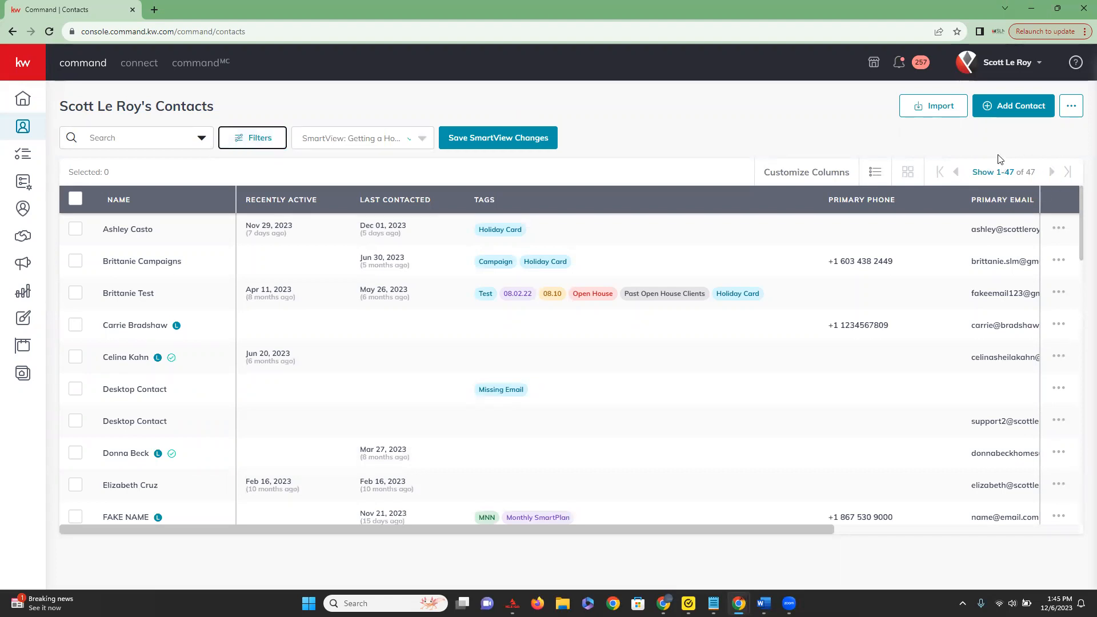
Load the saved "Getting a Holiday Card" SmartView on the contacts list.
left_click(384, 143)
scroll(372, 172, "up", 5)
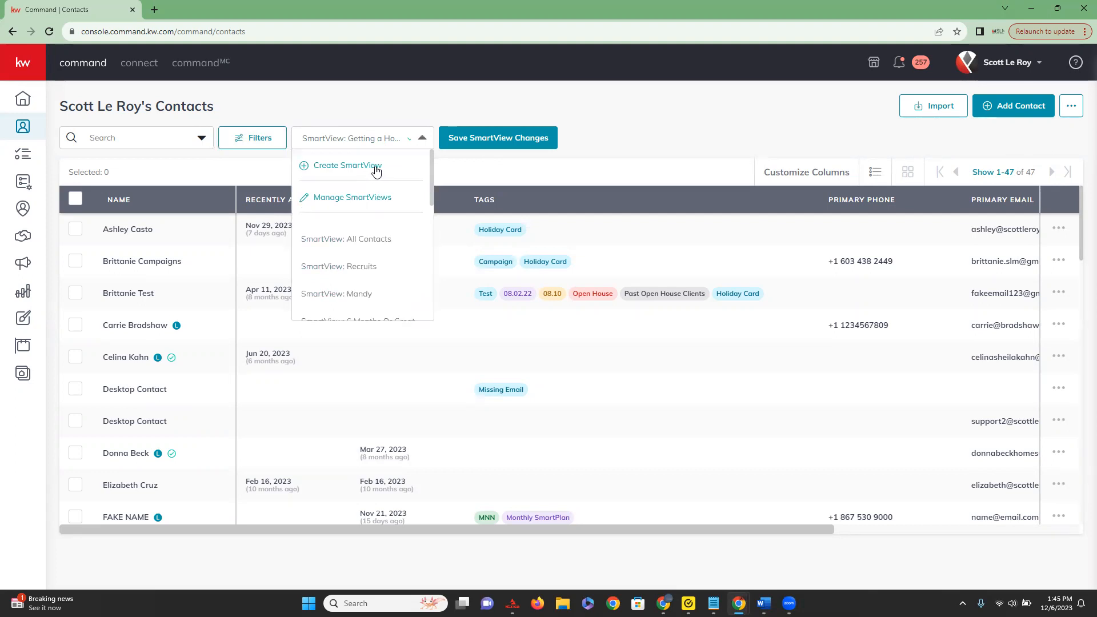
left_click(389, 119)
left_click(411, 141)
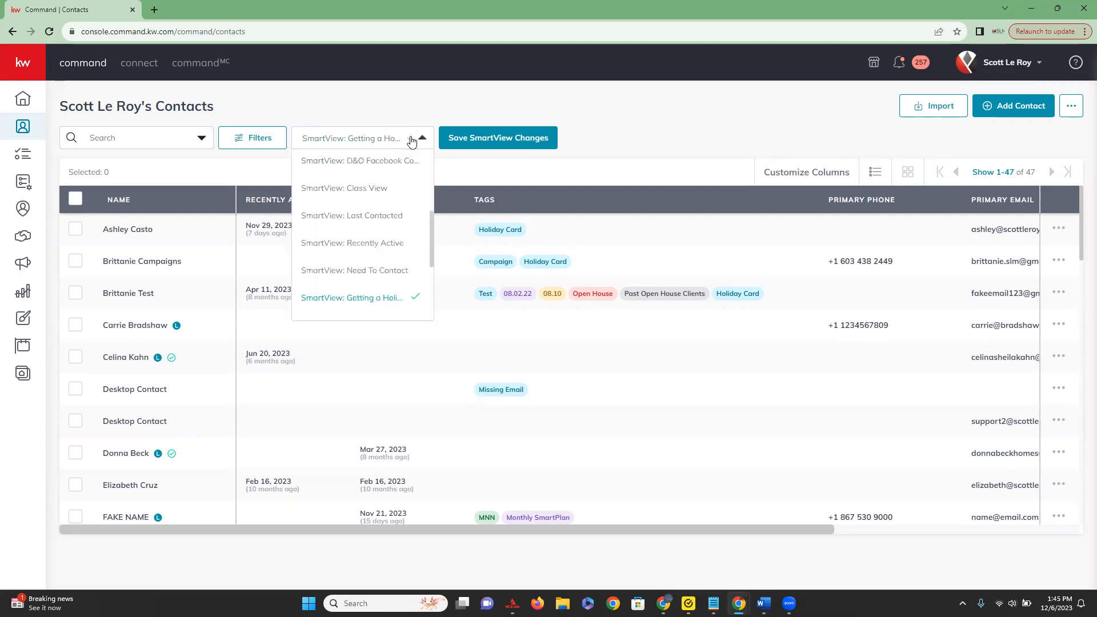
scroll(371, 183, "up", 5)
scroll(380, 169, "down", 2)
scroll(382, 172, "down", 5)
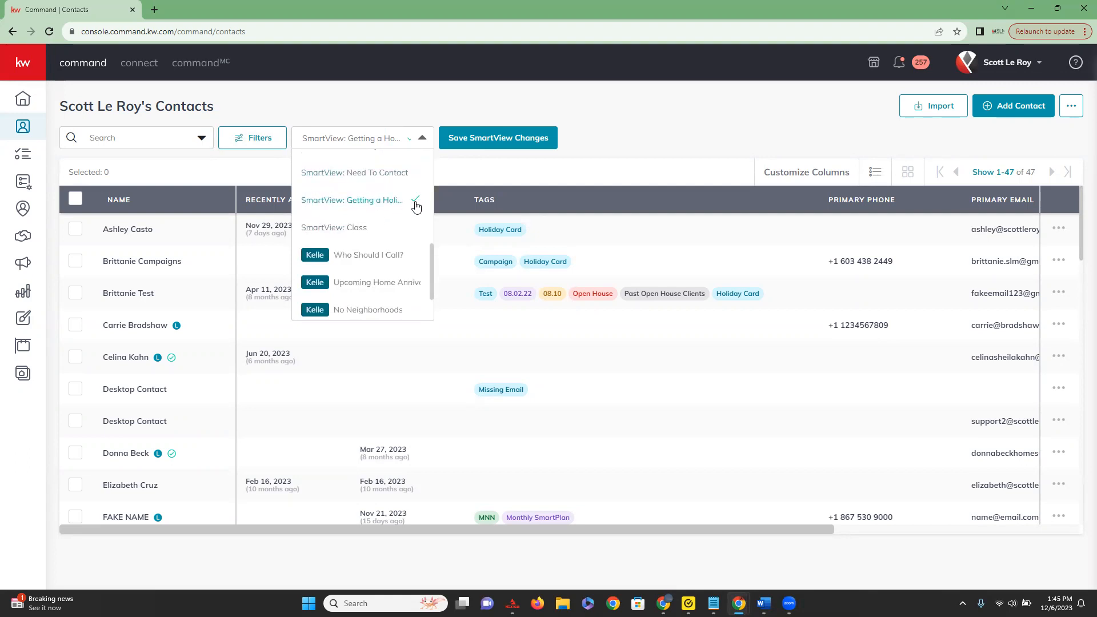
left_click(341, 201)
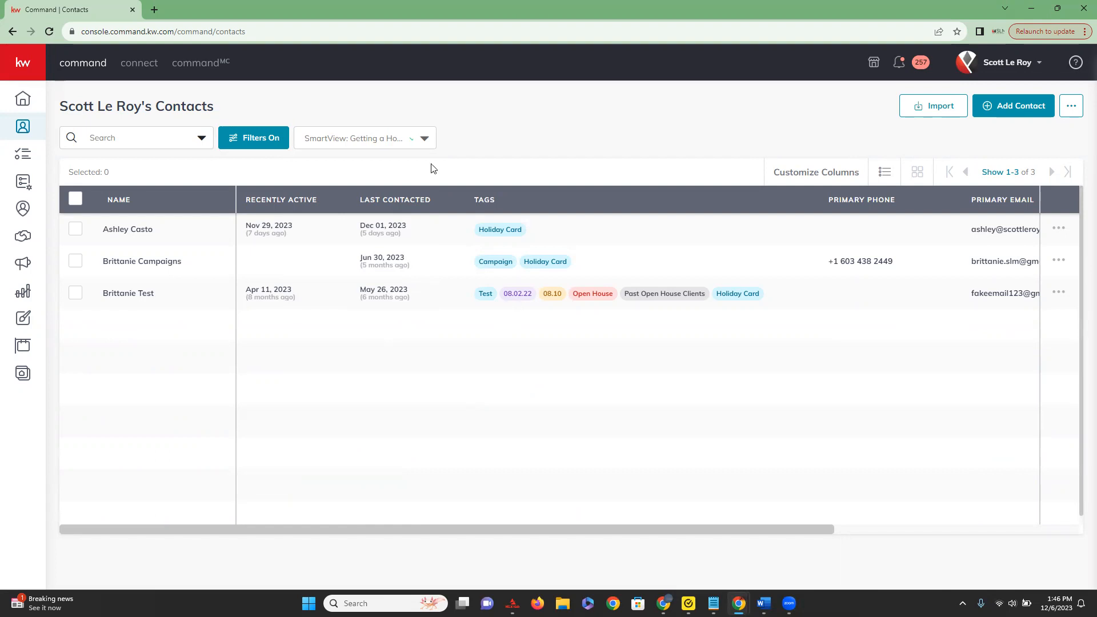
Review the SmartViews in Manage SmartViews and mark "Getting a Holiday Card" as the new default without applying it.
left_click(422, 140)
scroll(397, 234, "up", 5)
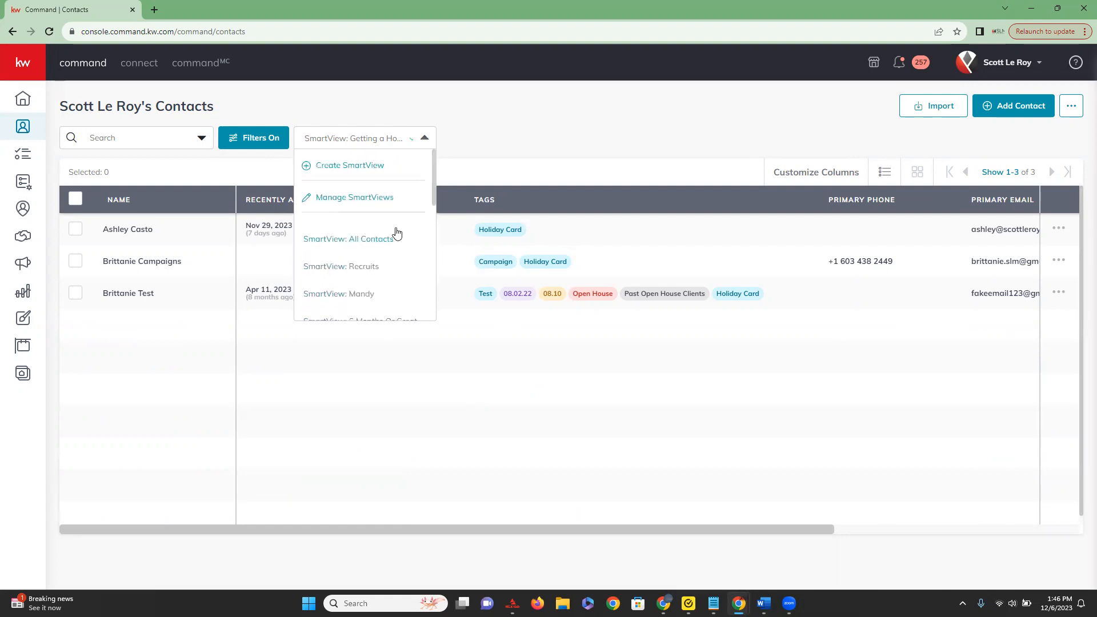
left_click(366, 197)
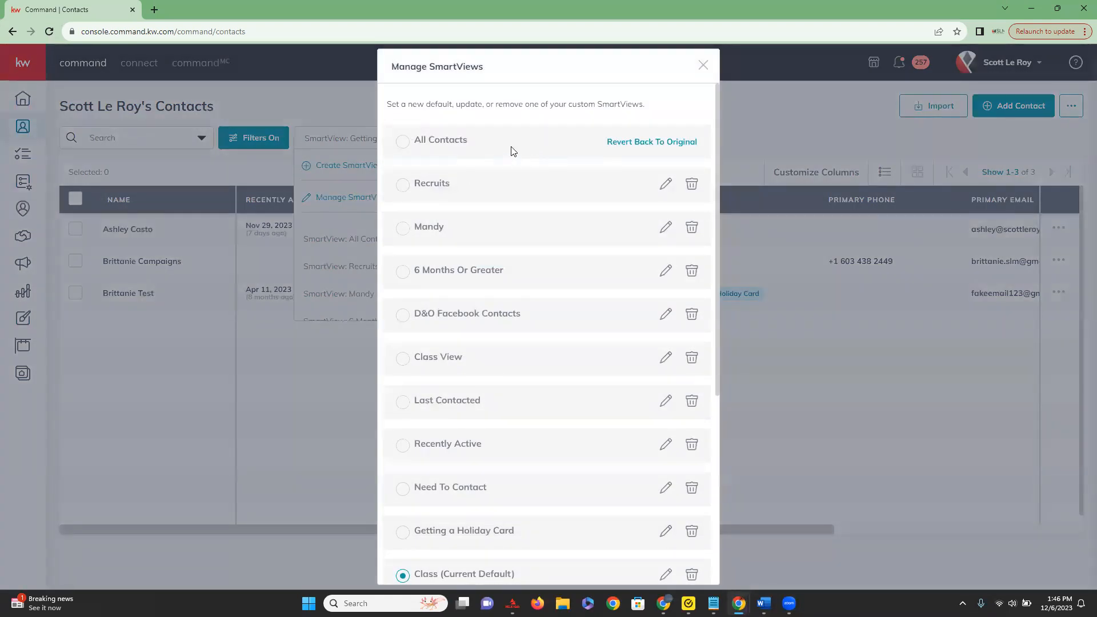
scroll(507, 174, "down", 2)
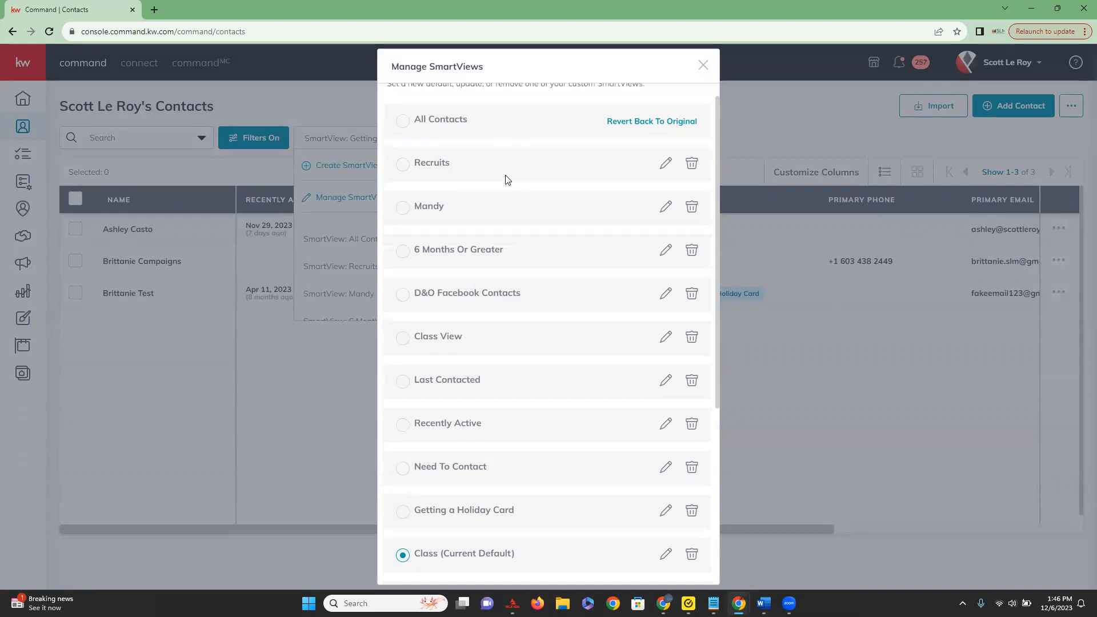
scroll(498, 211, "down", 3)
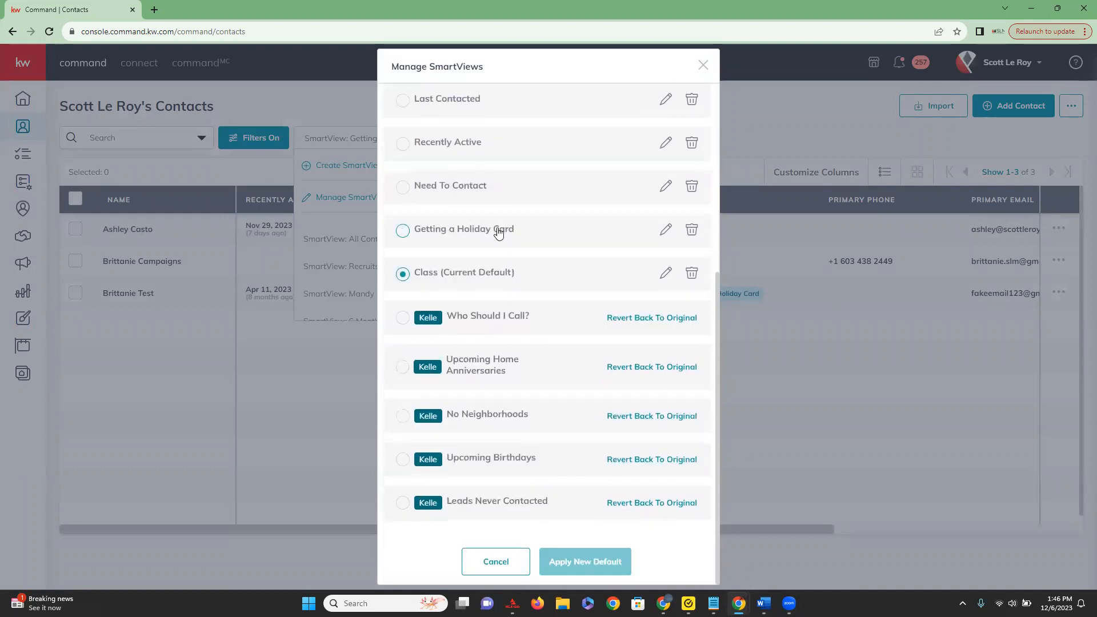
scroll(544, 494, "up", 5)
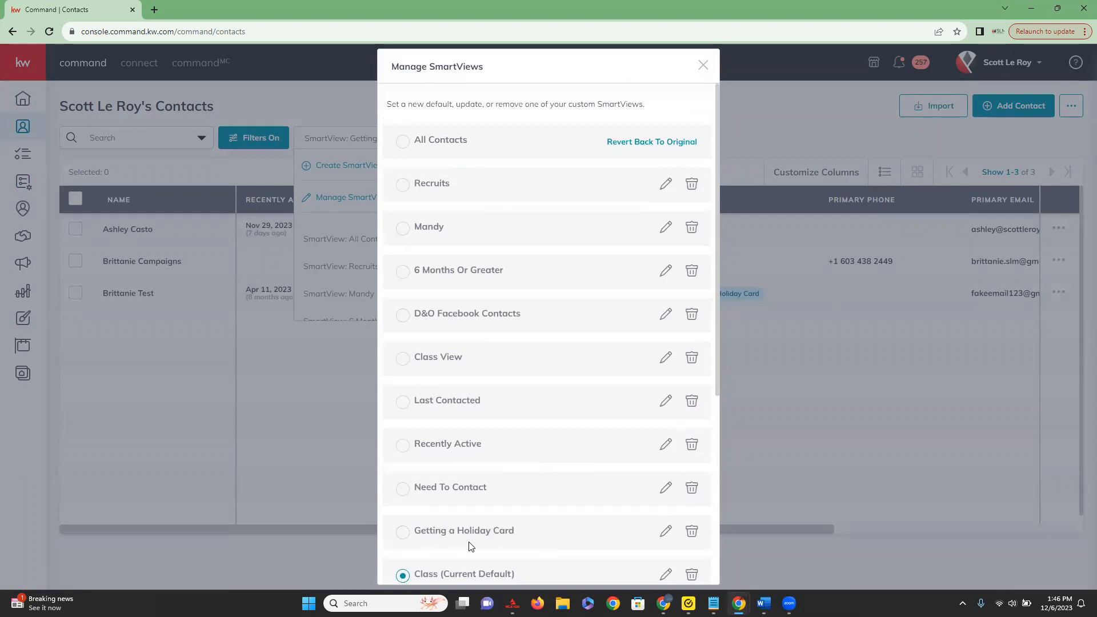
left_click(405, 537)
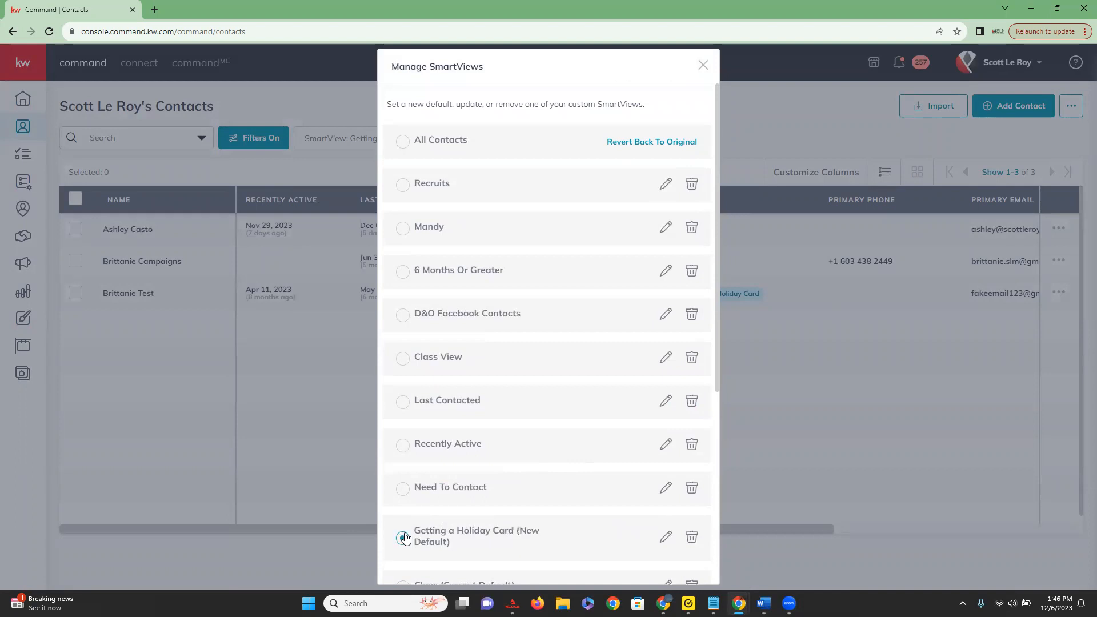
scroll(444, 537, "down", 5)
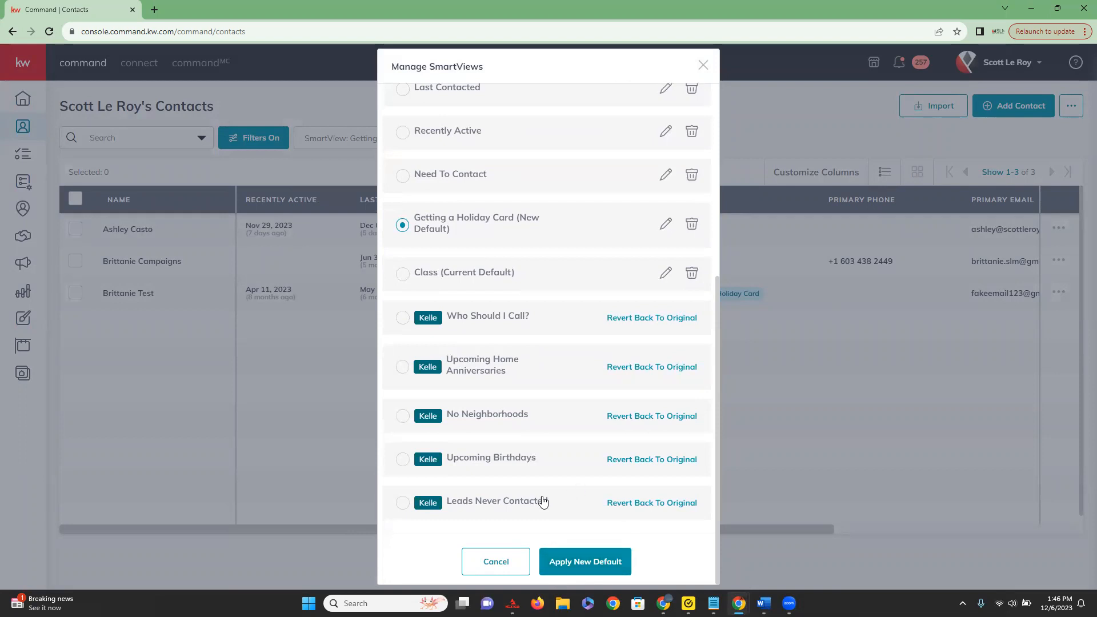
scroll(511, 477, "up", 5)
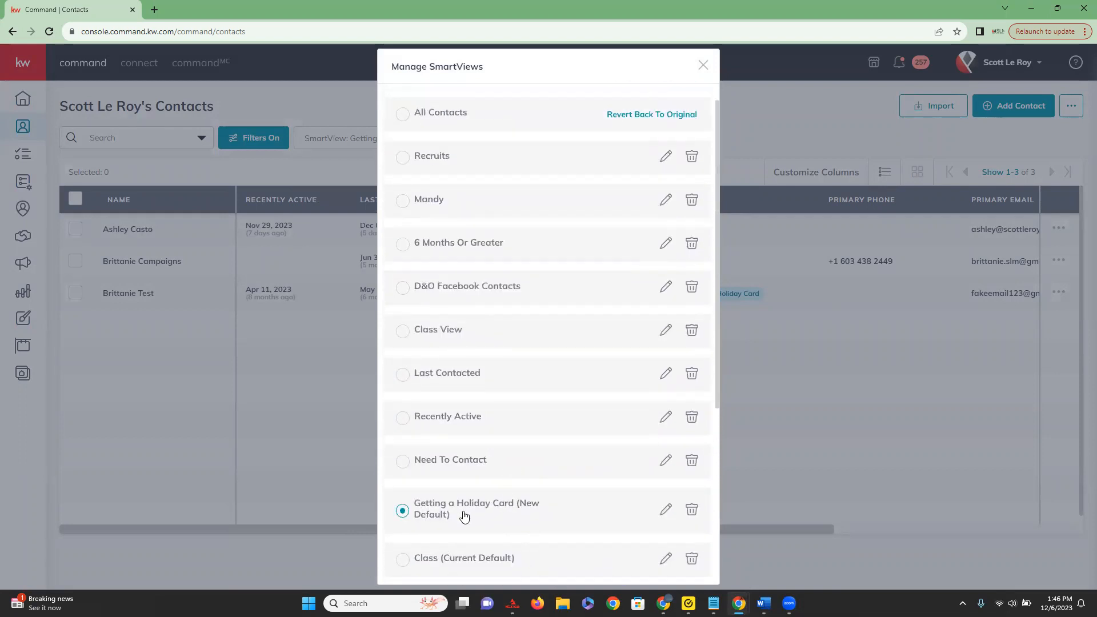
Delete the "Getting a Holiday Card" SmartView, confirm the deletion, and close Manage SmartViews.
left_click(692, 512)
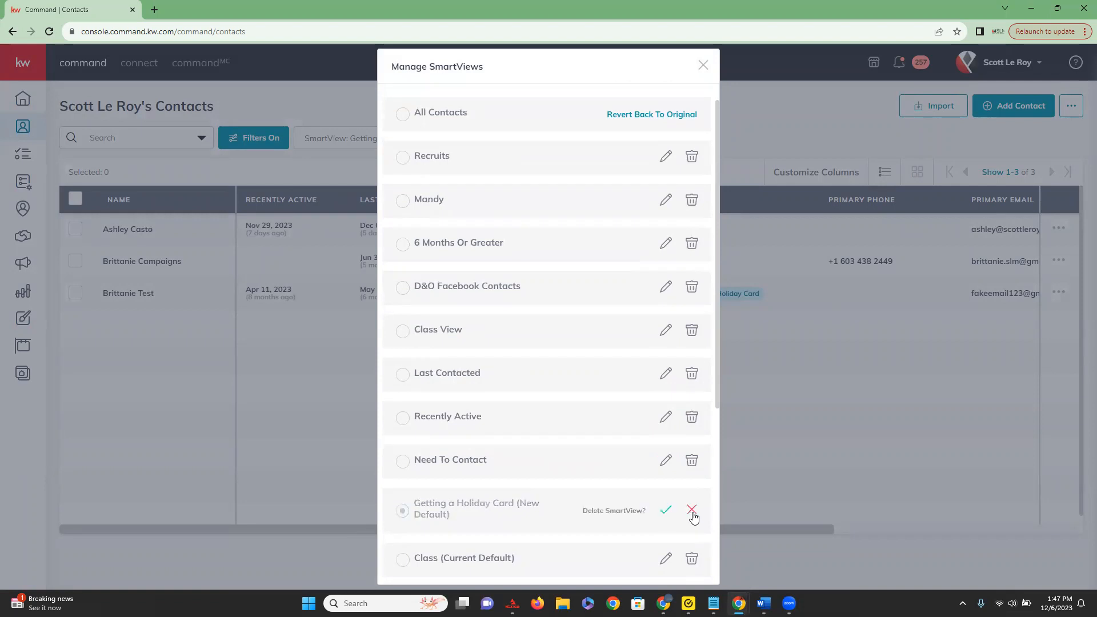
left_click(692, 511)
left_click(693, 513)
left_click(665, 511)
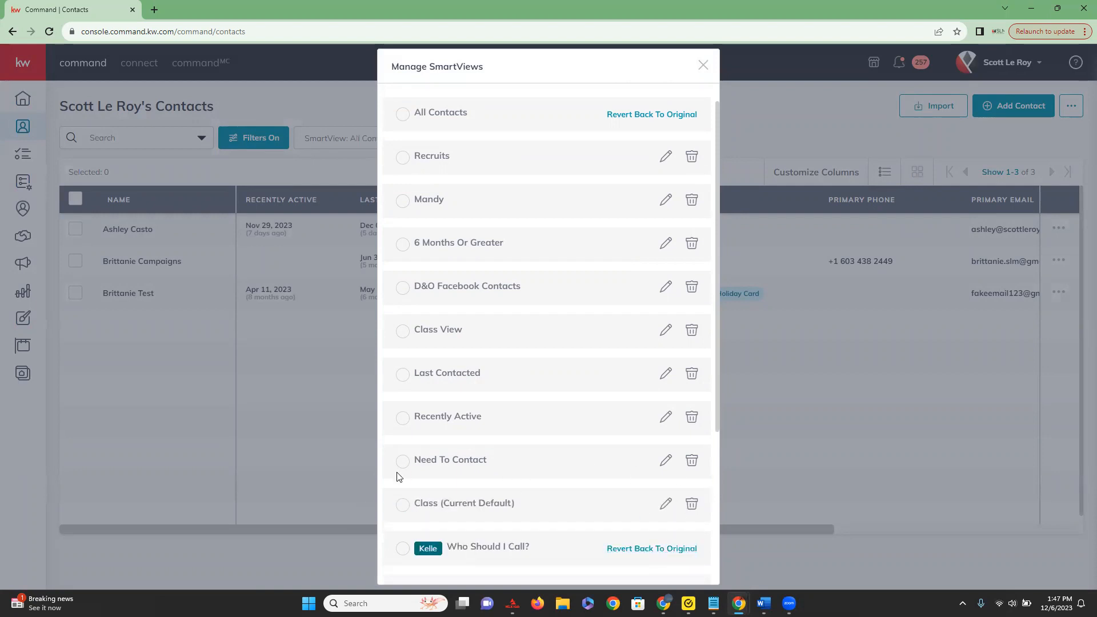
left_click(702, 68)
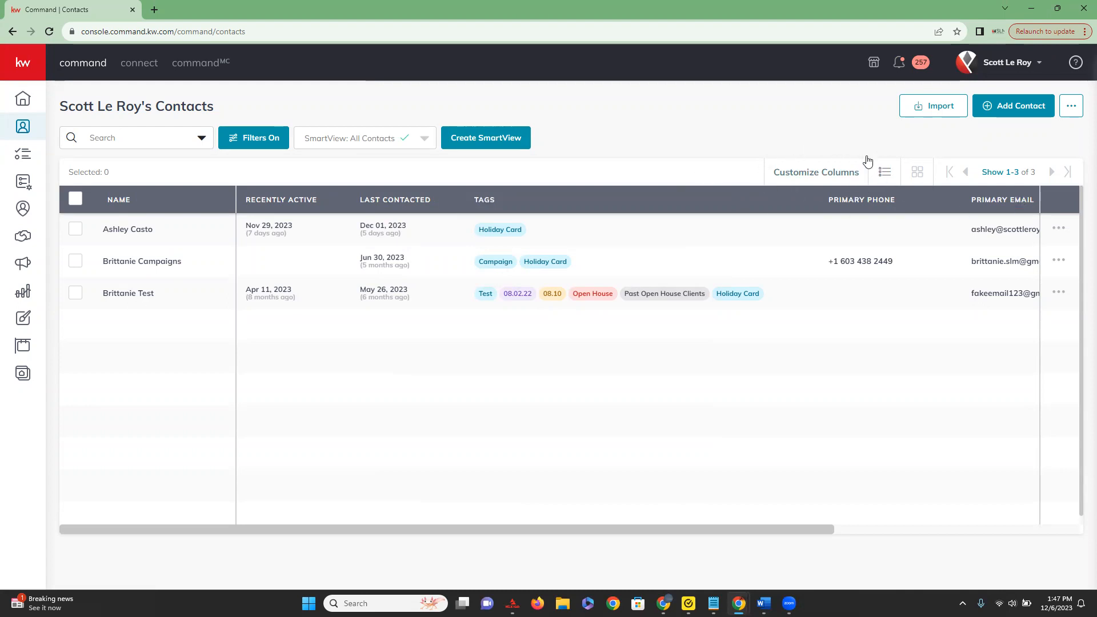
Add Favorite Pie to the displayed columns of the All Contacts SmartView in the column customization settings.
left_click(817, 173)
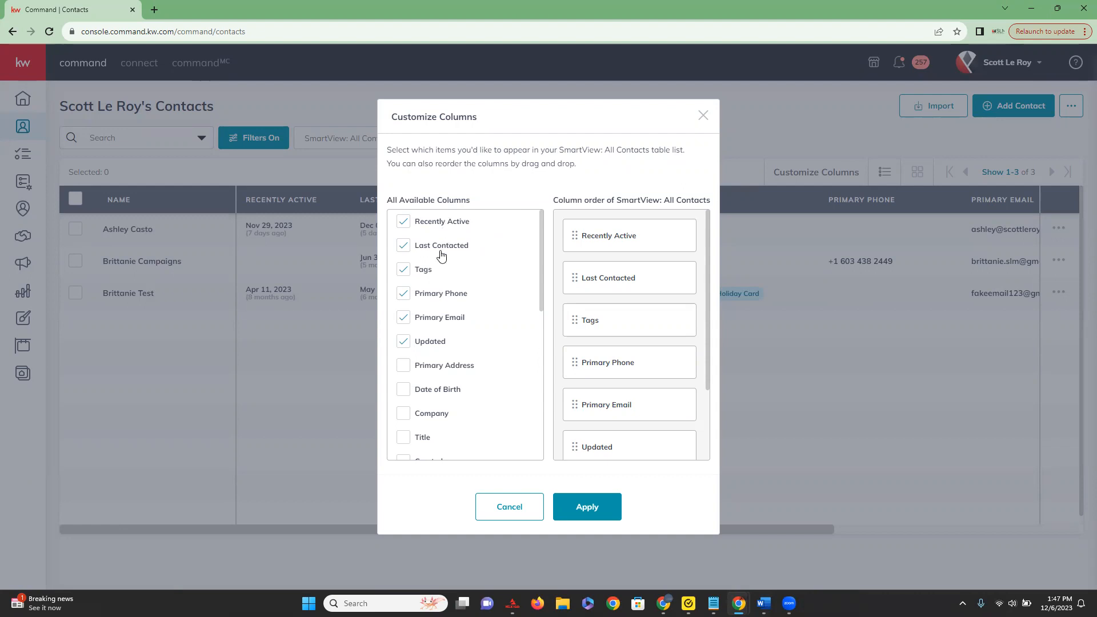
scroll(443, 255, "down", 2)
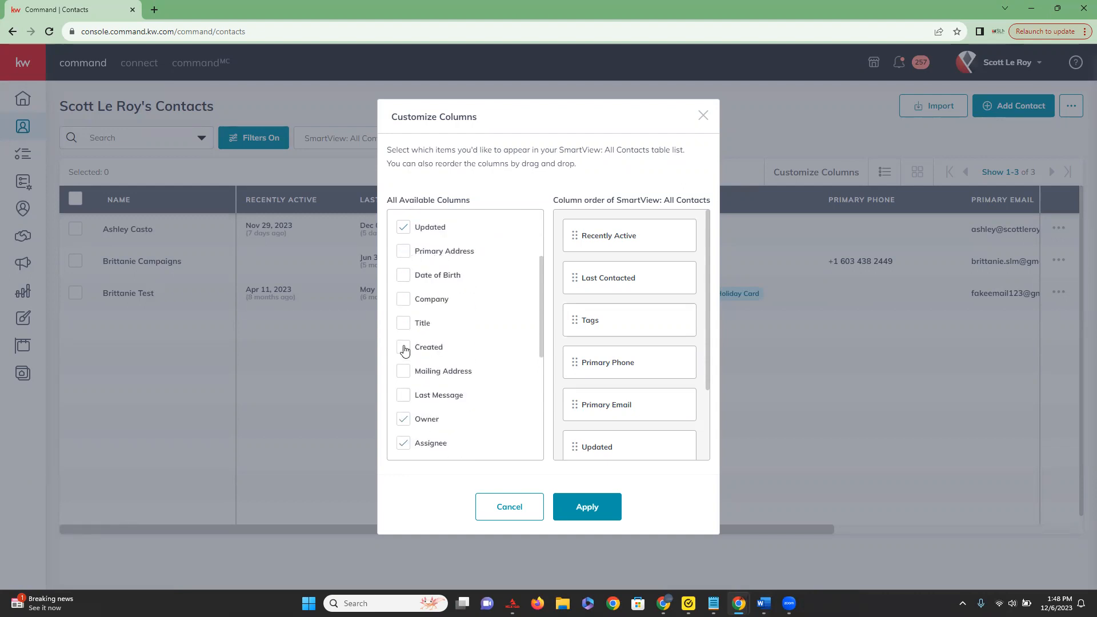
scroll(406, 376, "down", 4)
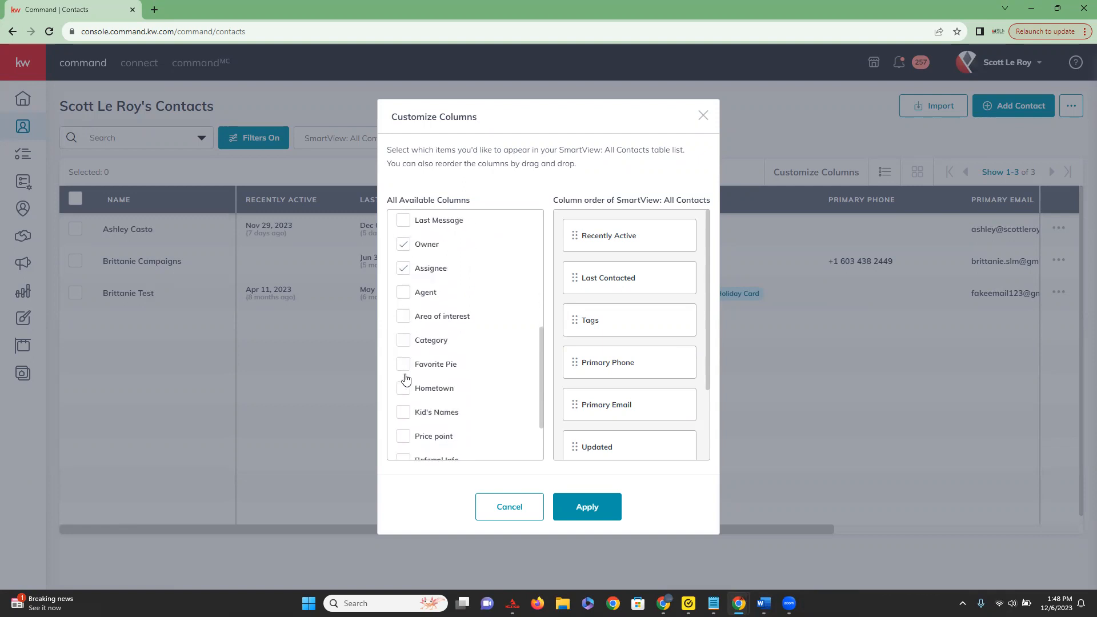
left_click(404, 312)
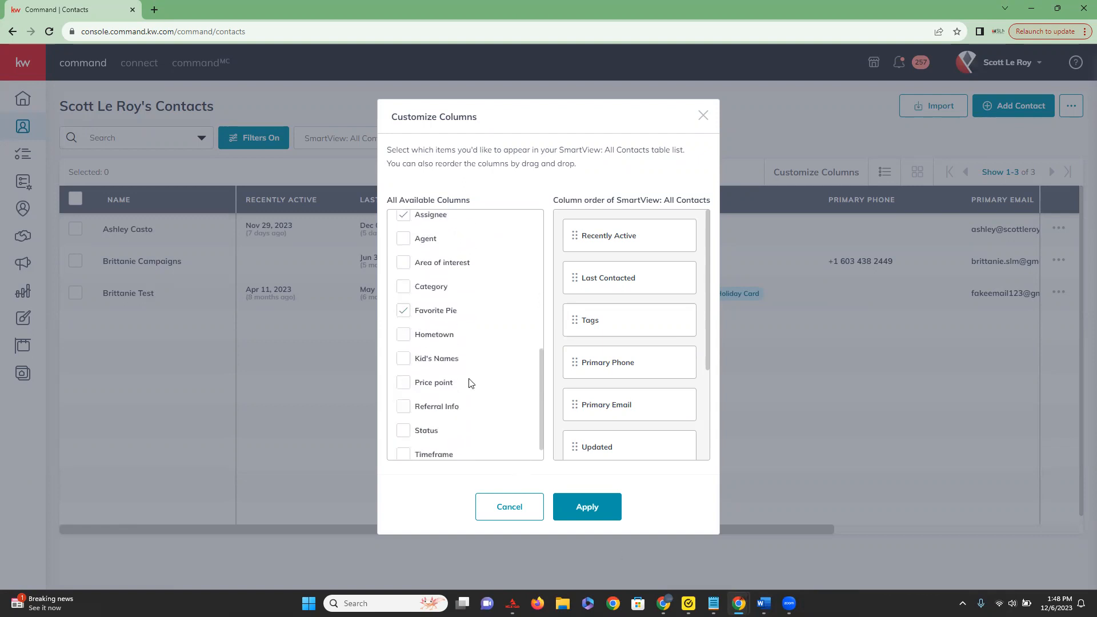
scroll(458, 357, "down", 1)
scroll(459, 358, "down", 1)
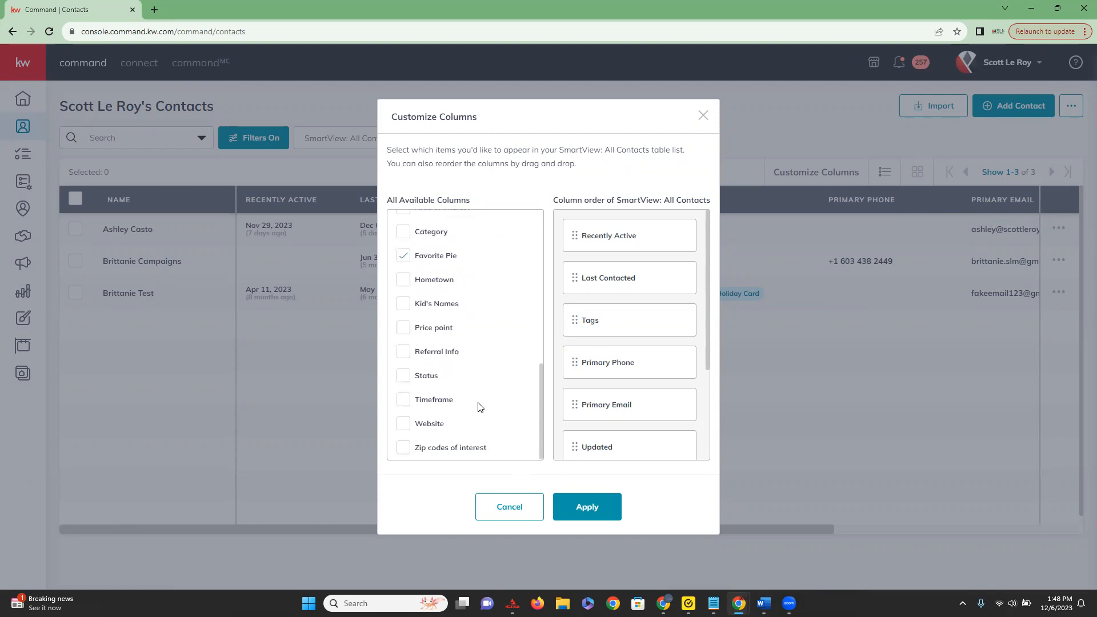
scroll(479, 406, "up", 7)
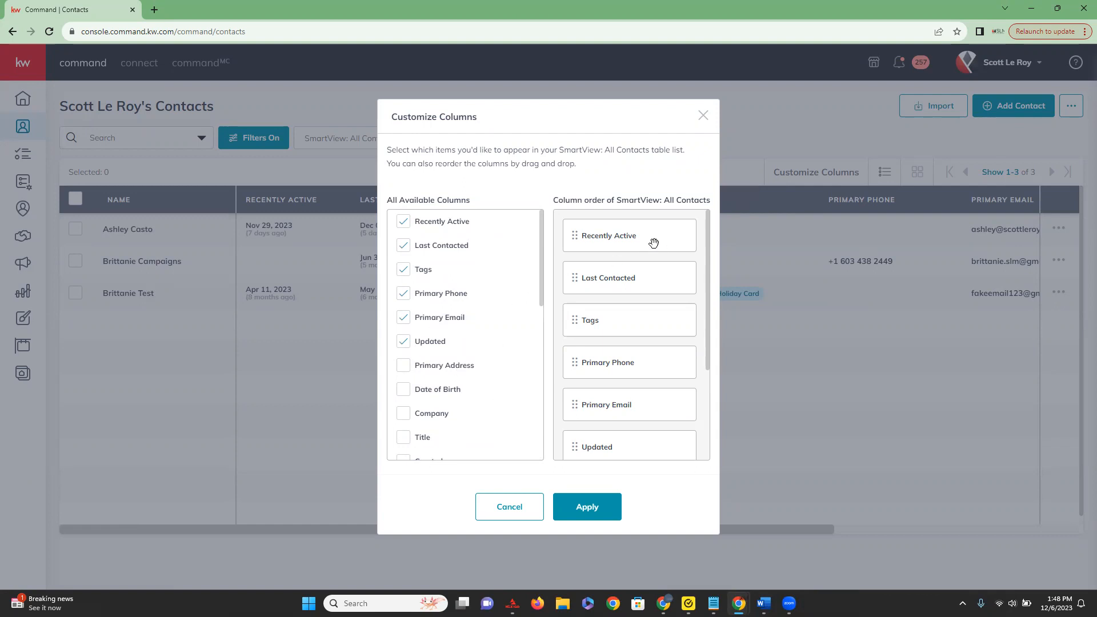
Apply a column order with Favorite Pie between Tags and Primary Phone, and widen that column to fit its full heading.
scroll(654, 243, "down", 3)
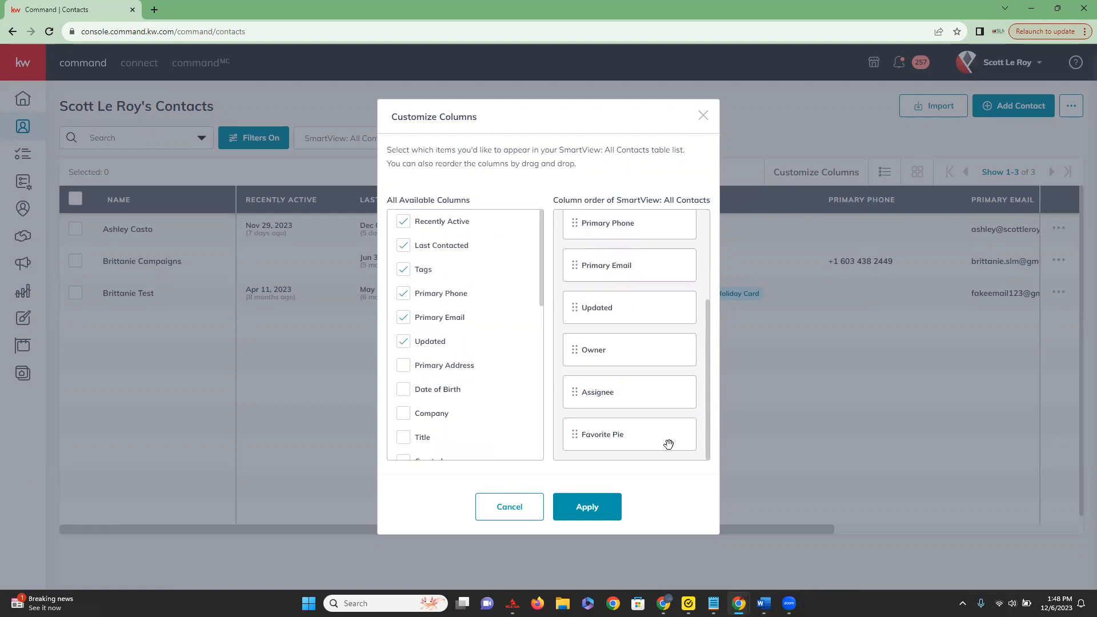
left_click_drag(641, 438, 625, 363)
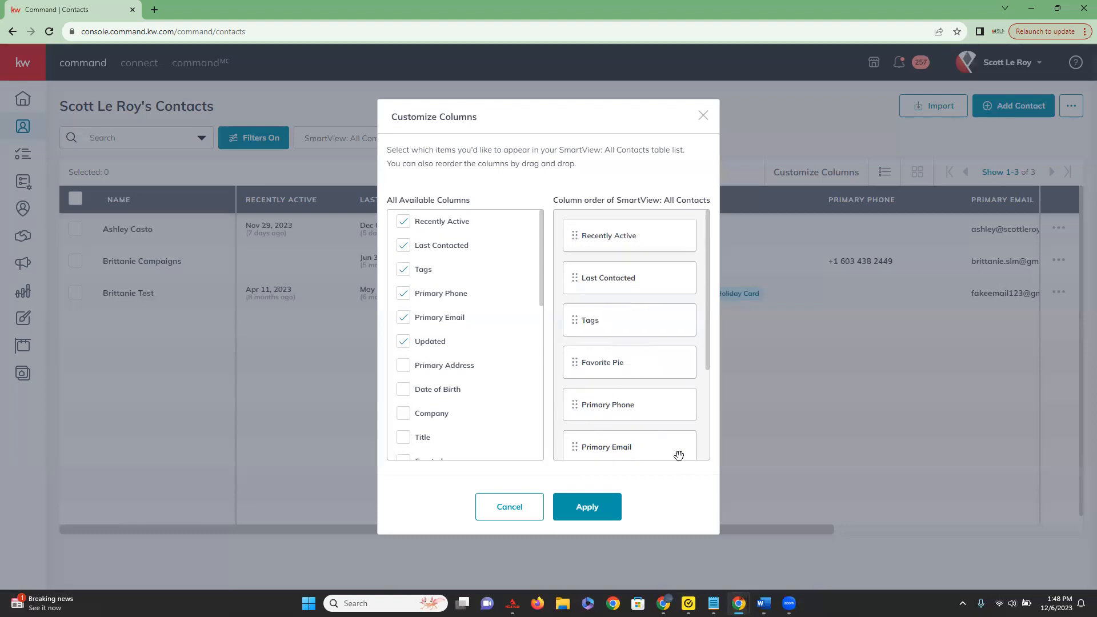
left_click(580, 511)
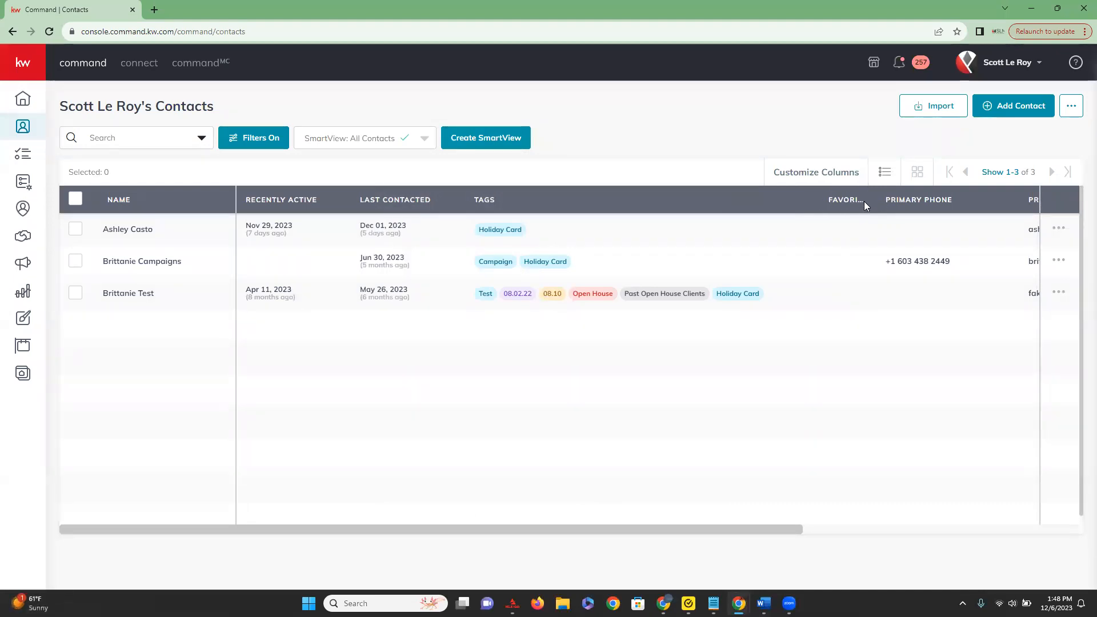
left_click_drag(869, 198, 907, 198)
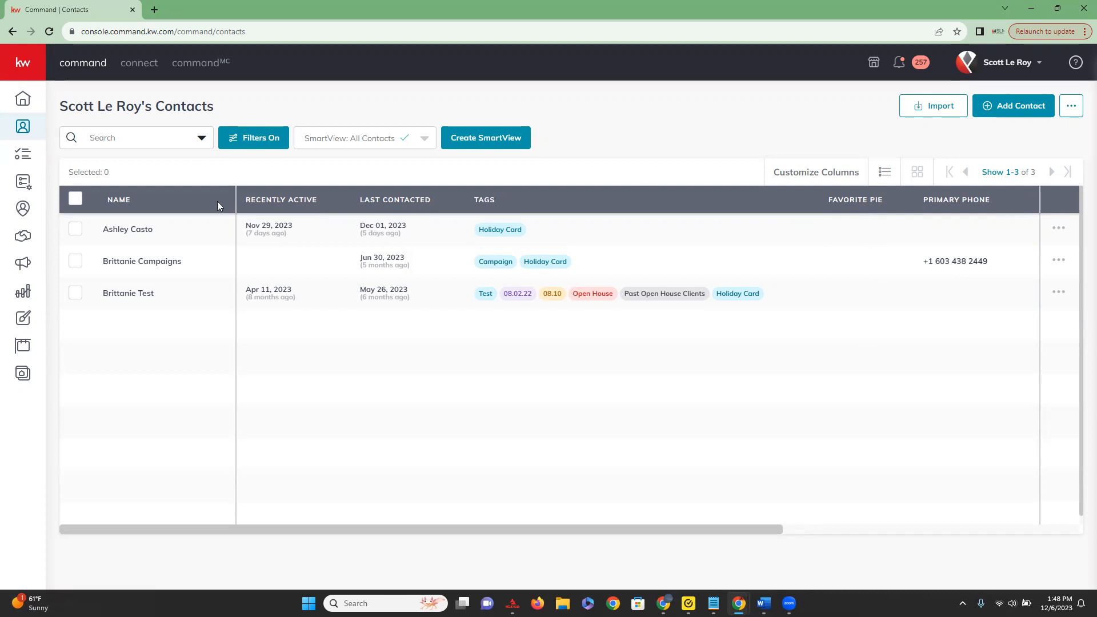
Clear all contact filters, including the Holiday Card tag, and apply the change.
left_click(254, 139)
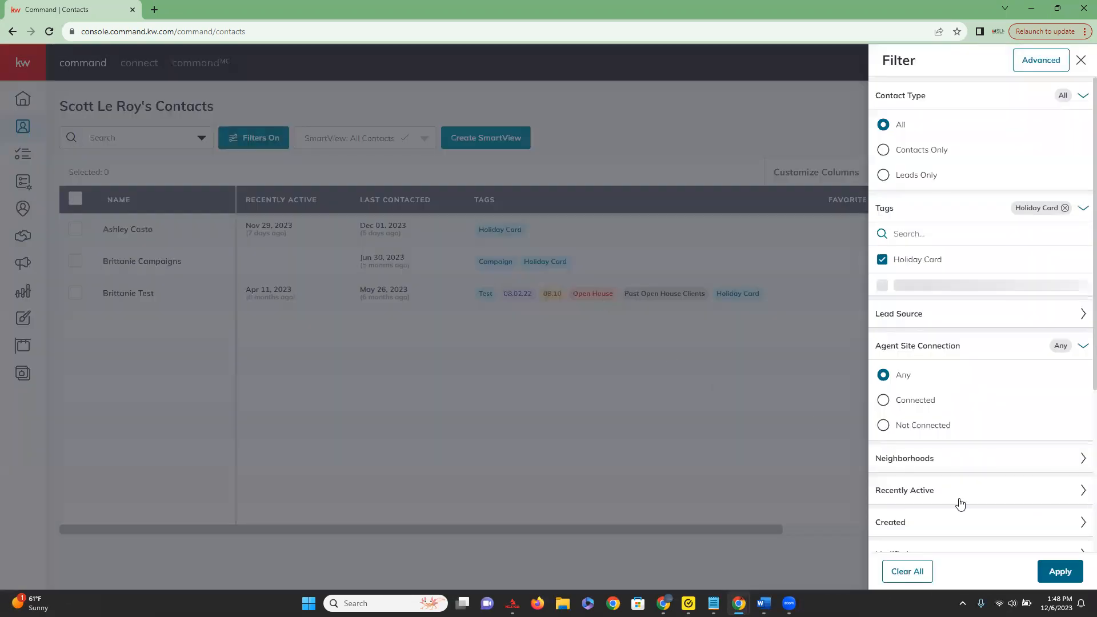
left_click(930, 572)
left_click(1061, 572)
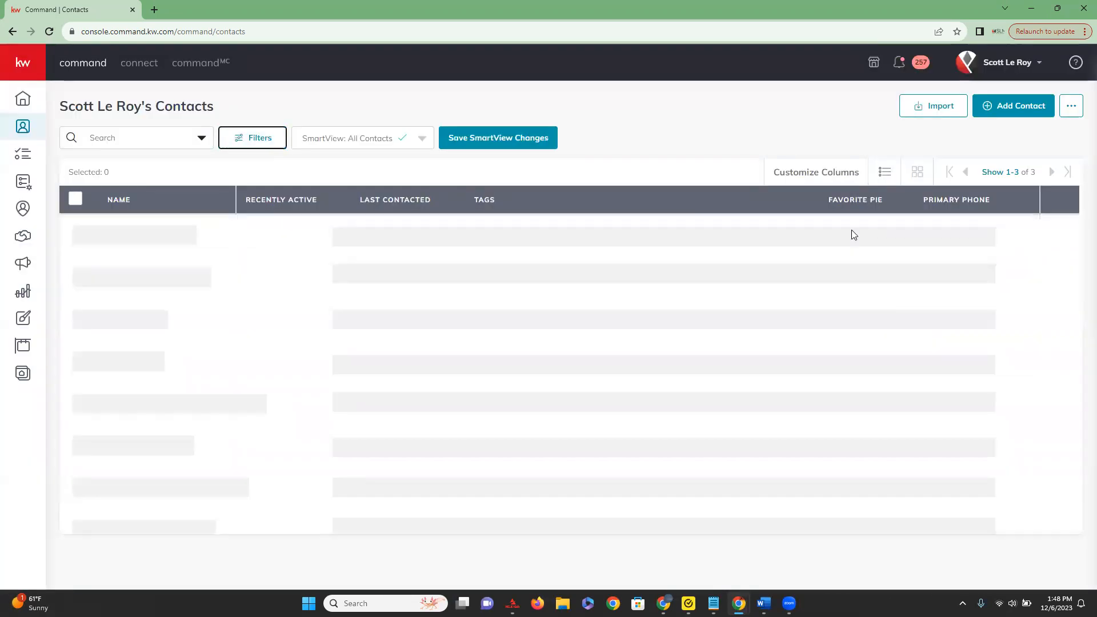
Look through the full contacts list and preview it in the card layout before returning to the table layout.
scroll(852, 407, "down", 10)
scroll(855, 408, "down", 10)
scroll(855, 407, "up", 15)
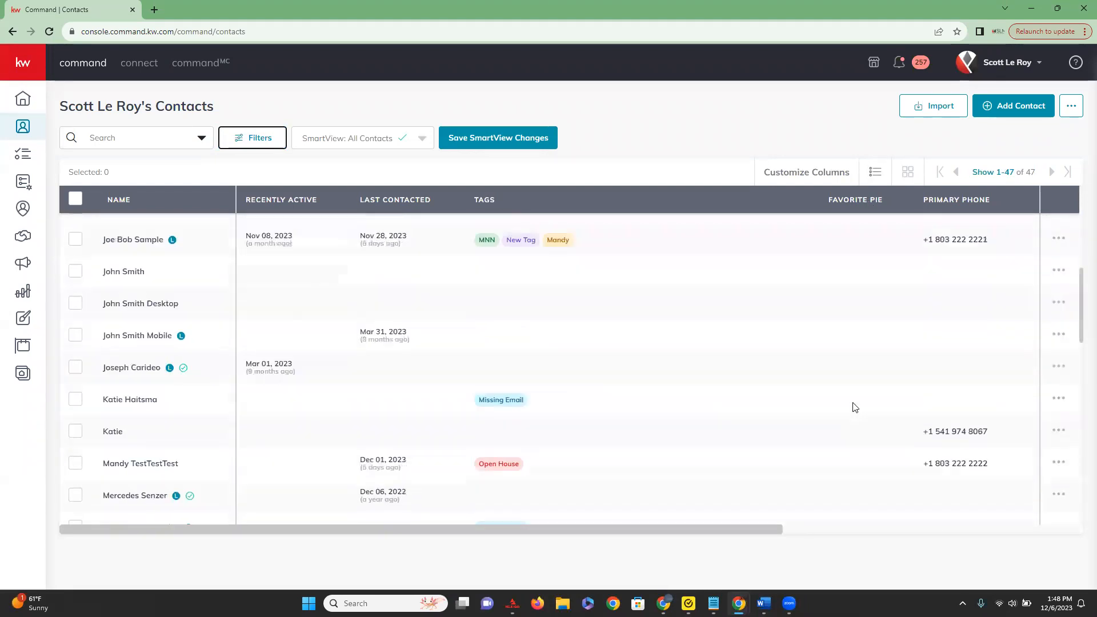
scroll(854, 400, "up", 5)
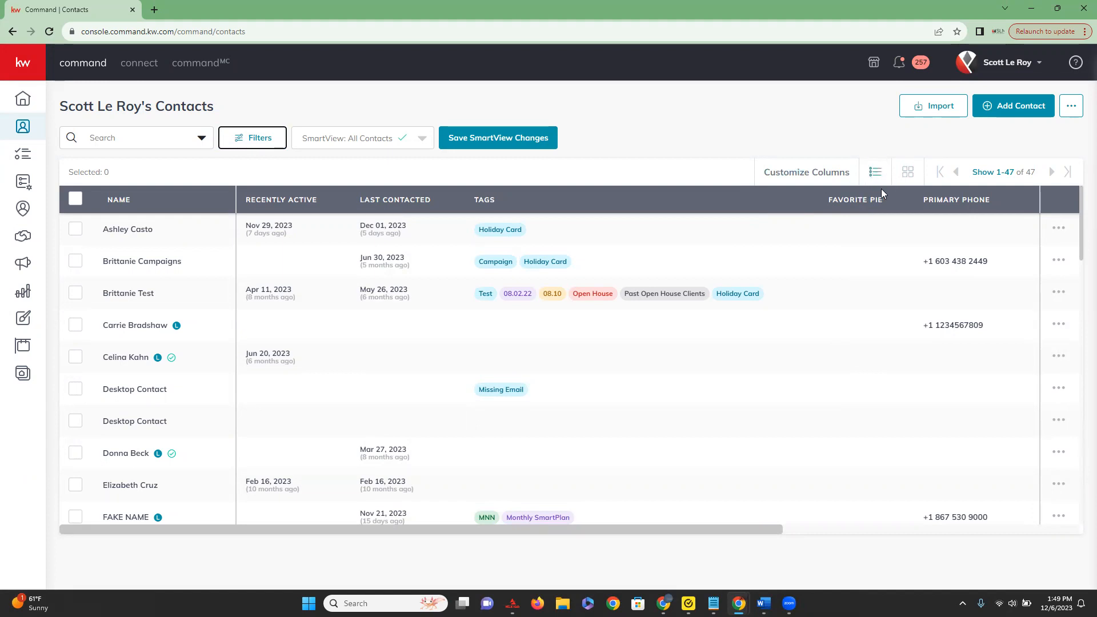
left_click(910, 180)
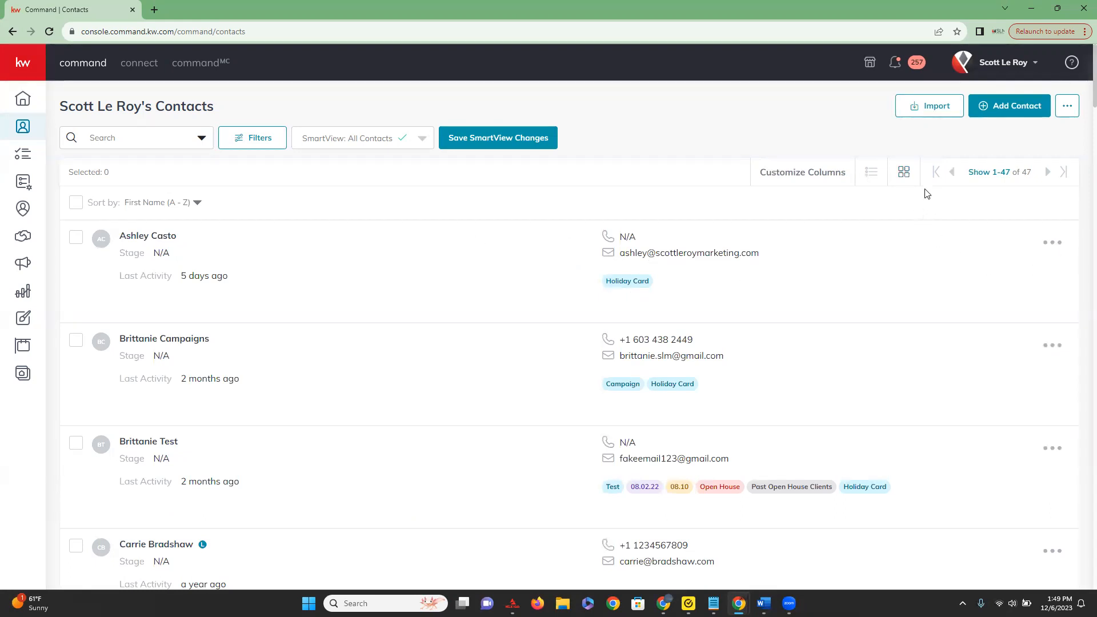
left_click(874, 179)
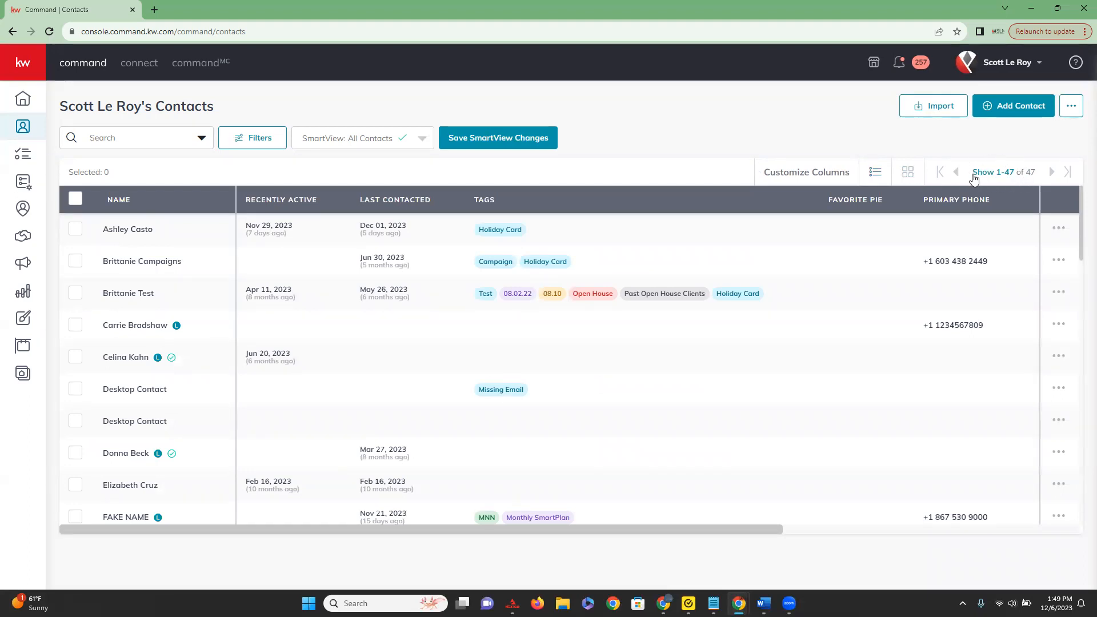
Try showing 500 contacts per page, and set the list to 10 contacts per page.
left_click(1005, 178)
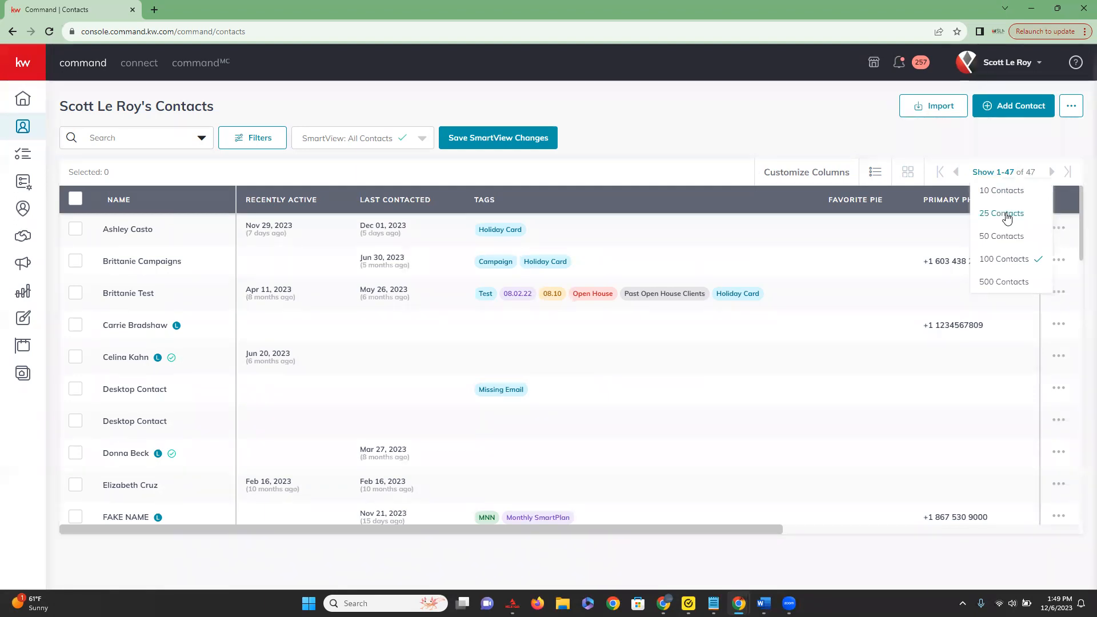
left_click(1000, 289)
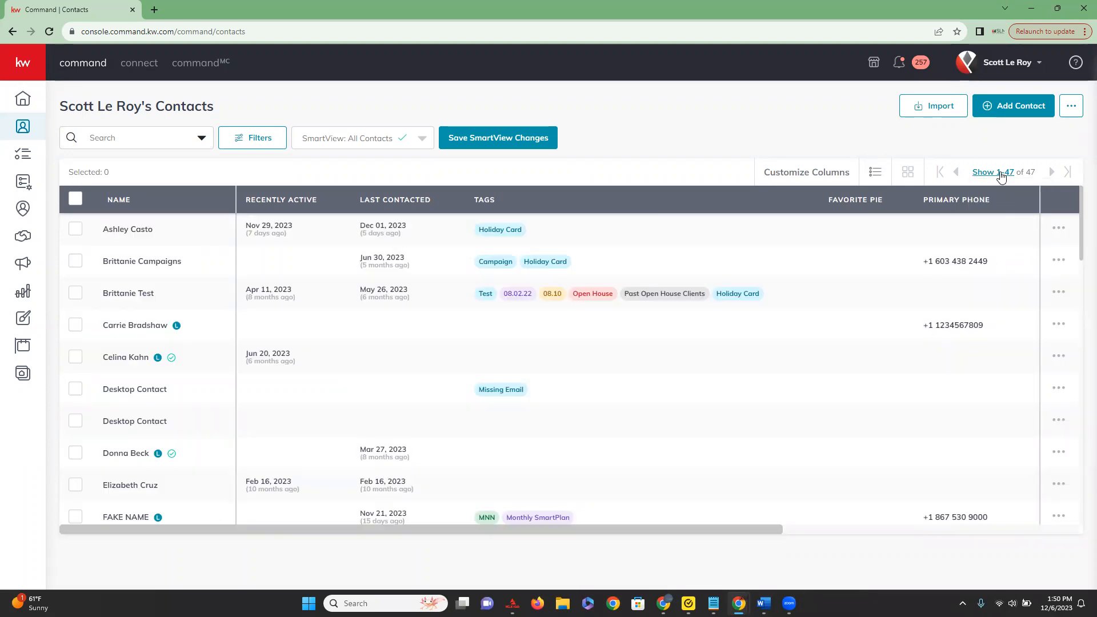
left_click(1001, 173)
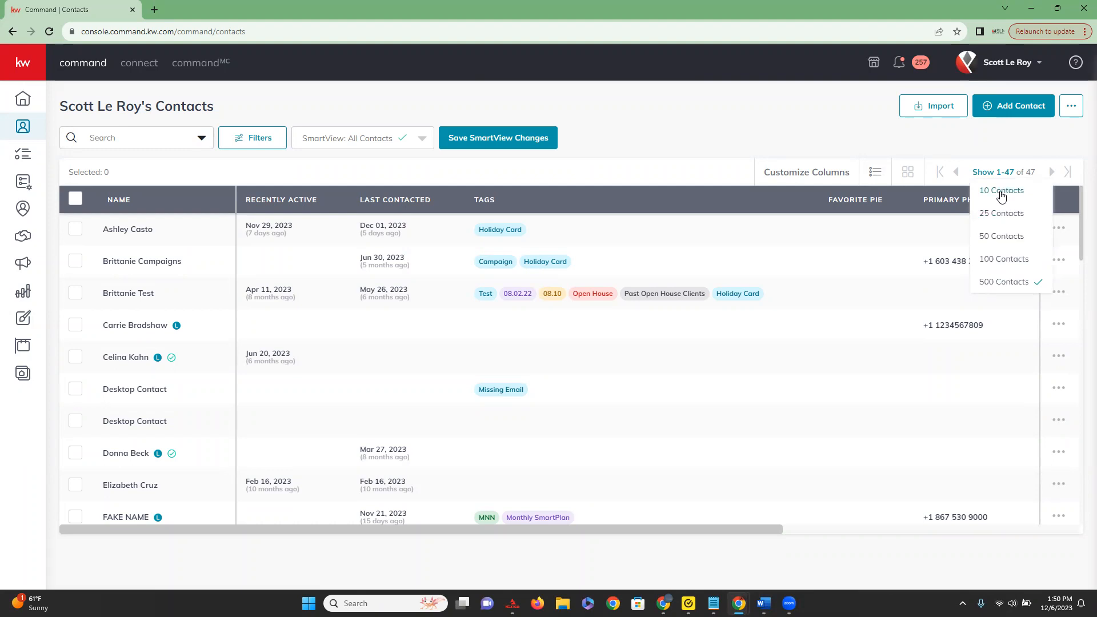
left_click(1001, 192)
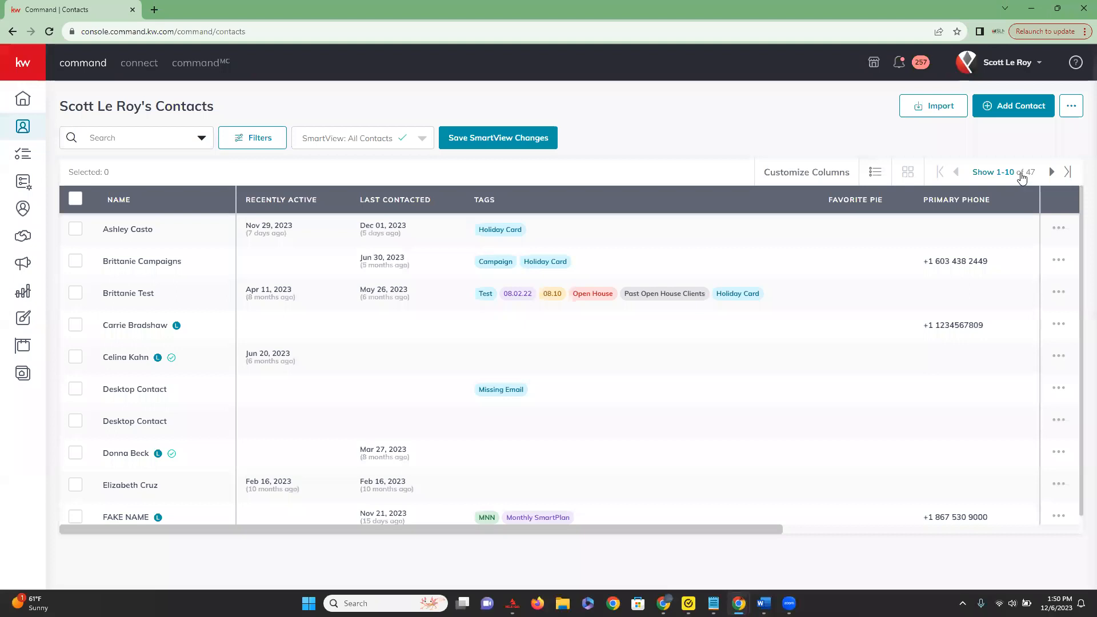
Browse the pages of the contacts list forward and back, visiting the last page and returning to the first.
left_click(1052, 173)
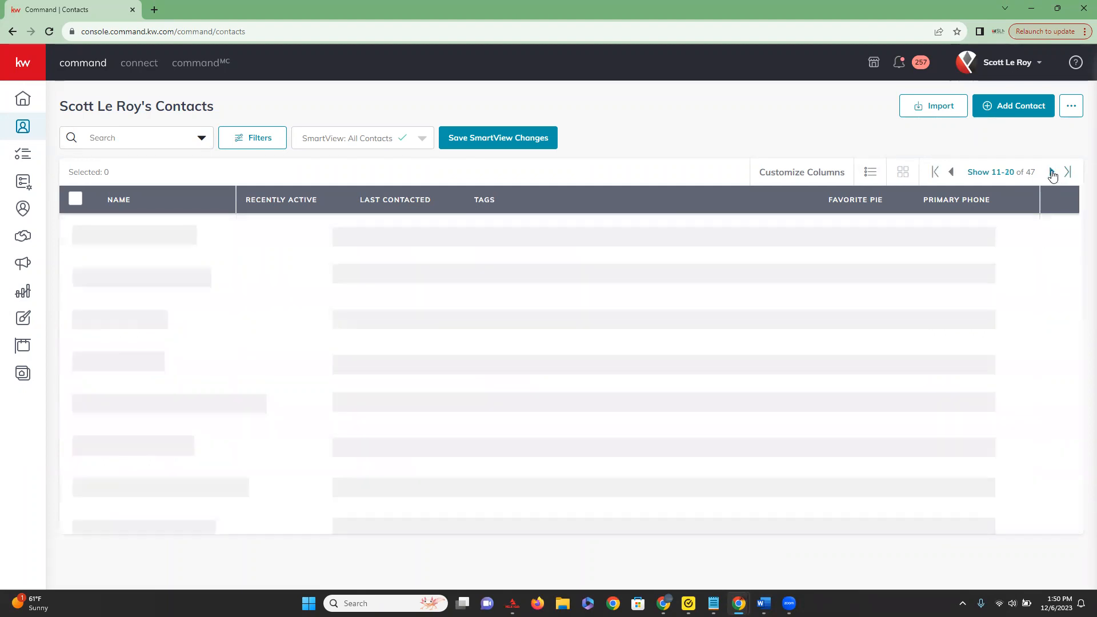
left_click(1052, 173)
left_click(954, 174)
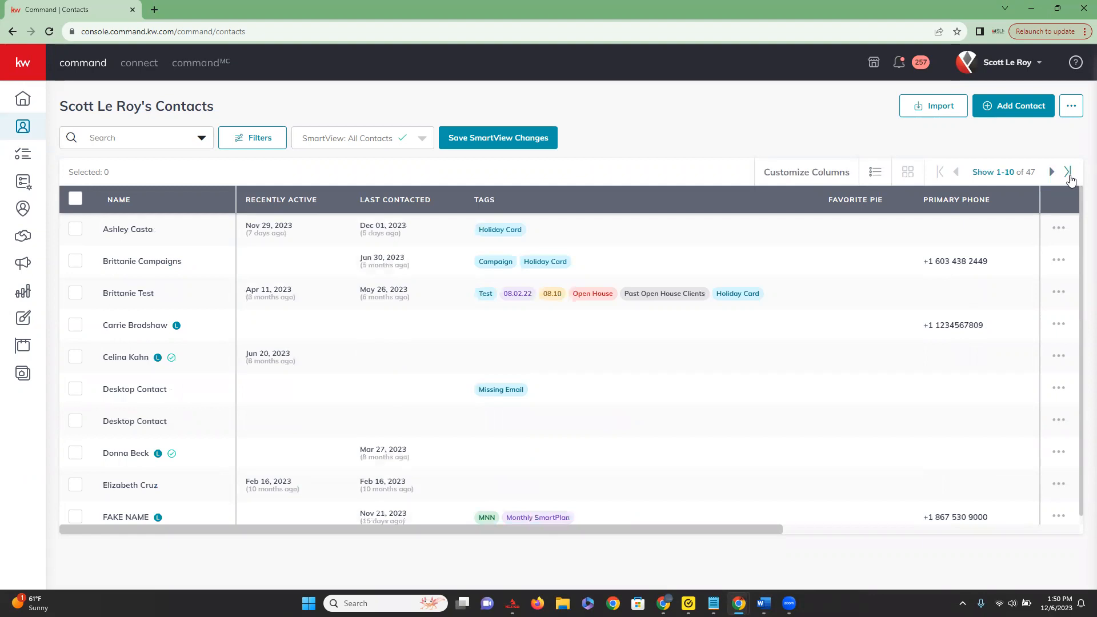
left_click(1069, 173)
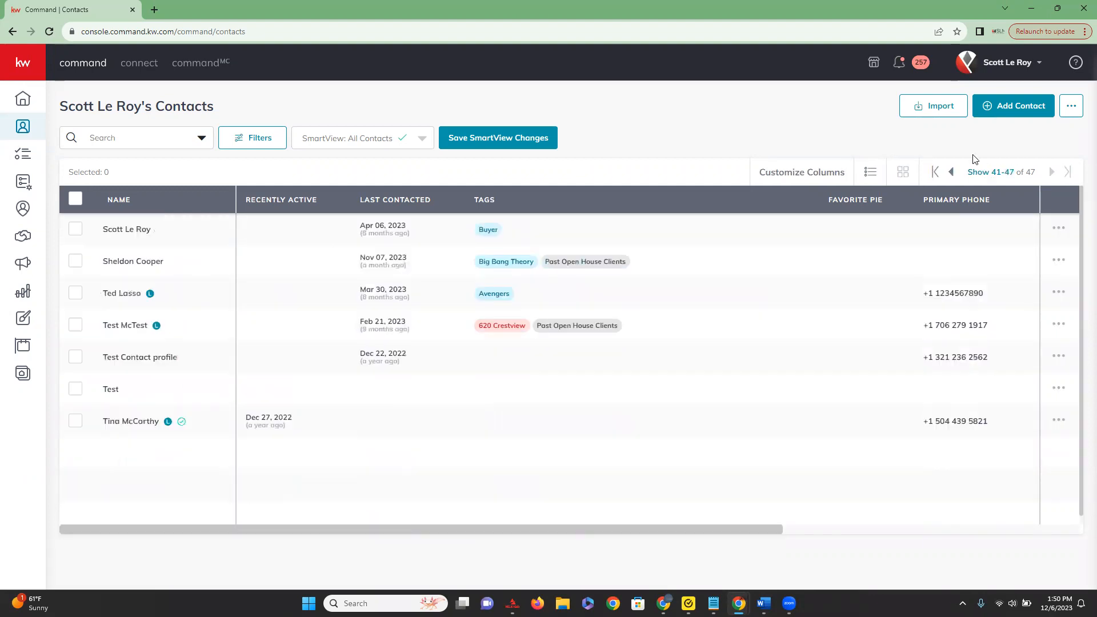
left_click(934, 173)
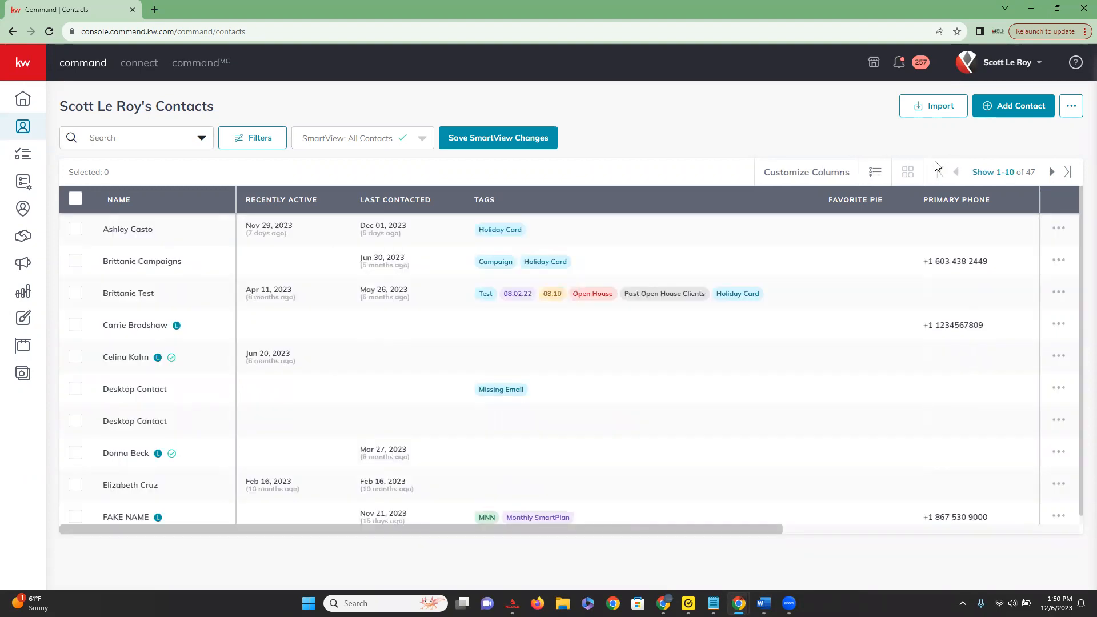
left_click(1069, 172)
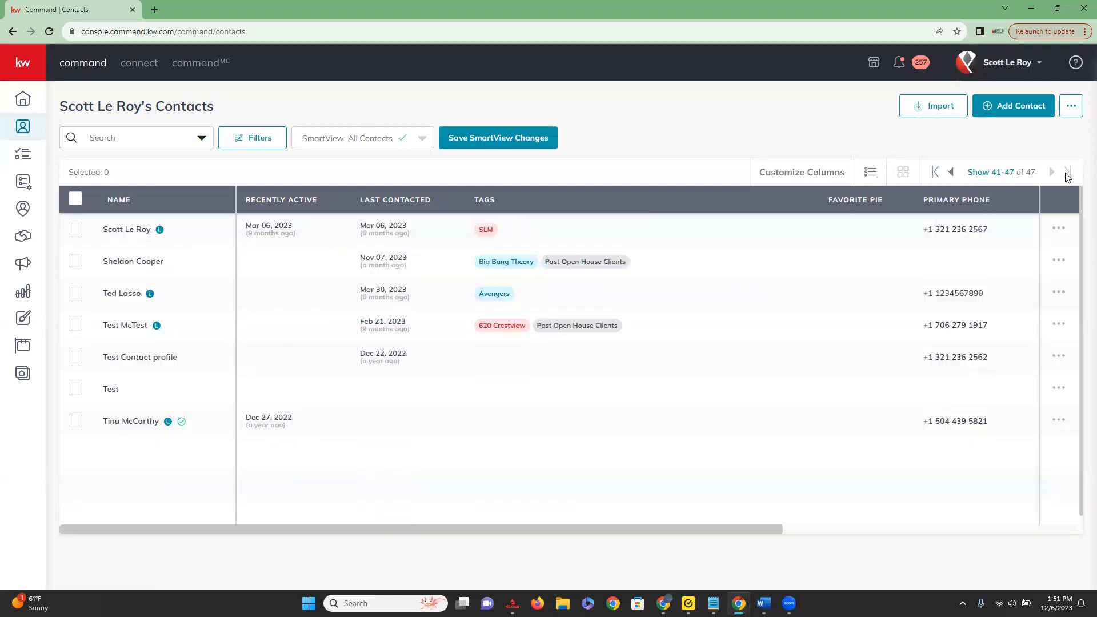
left_click(938, 173)
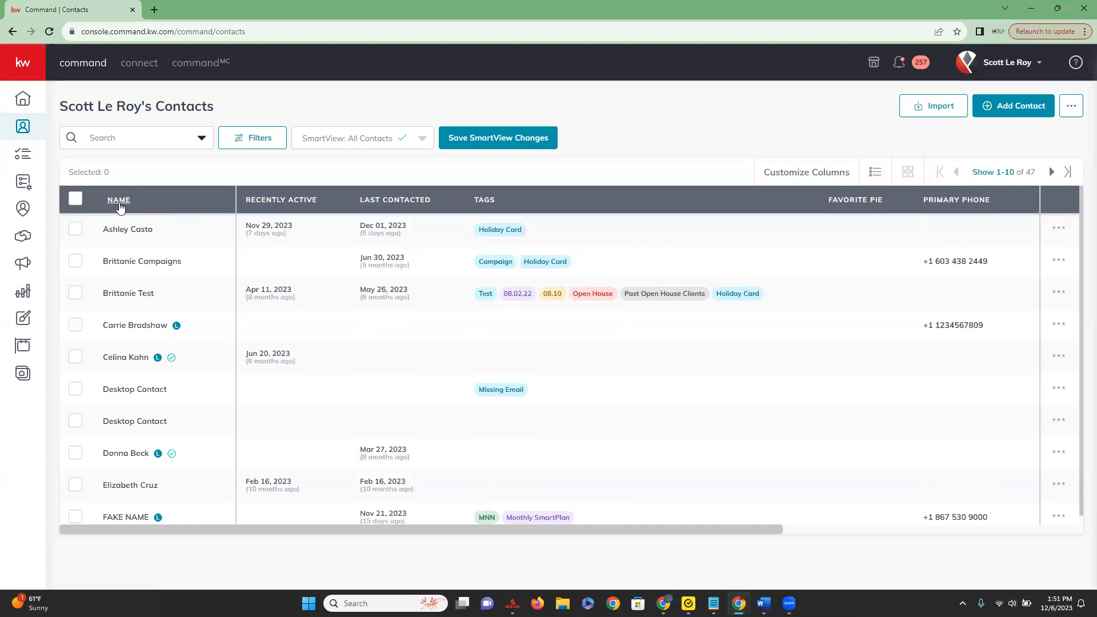
Select every contact on the first page, review the available bulk actions down to Unmark as Lead, and deselect them all.
left_click(75, 201)
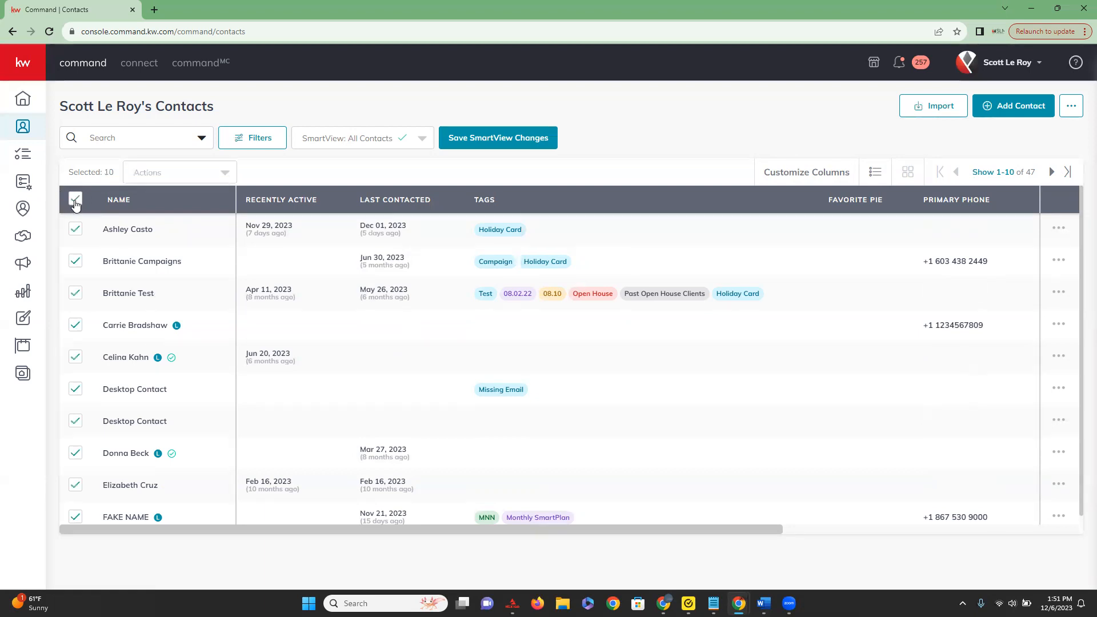
scroll(76, 286, "down", 1)
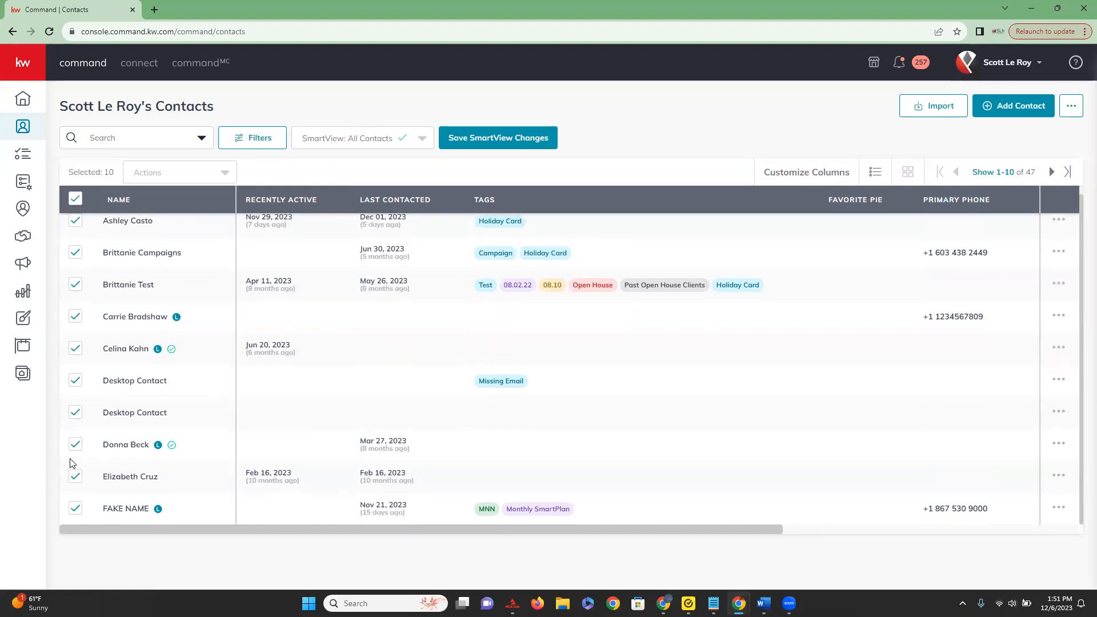
scroll(72, 455, "up", 1)
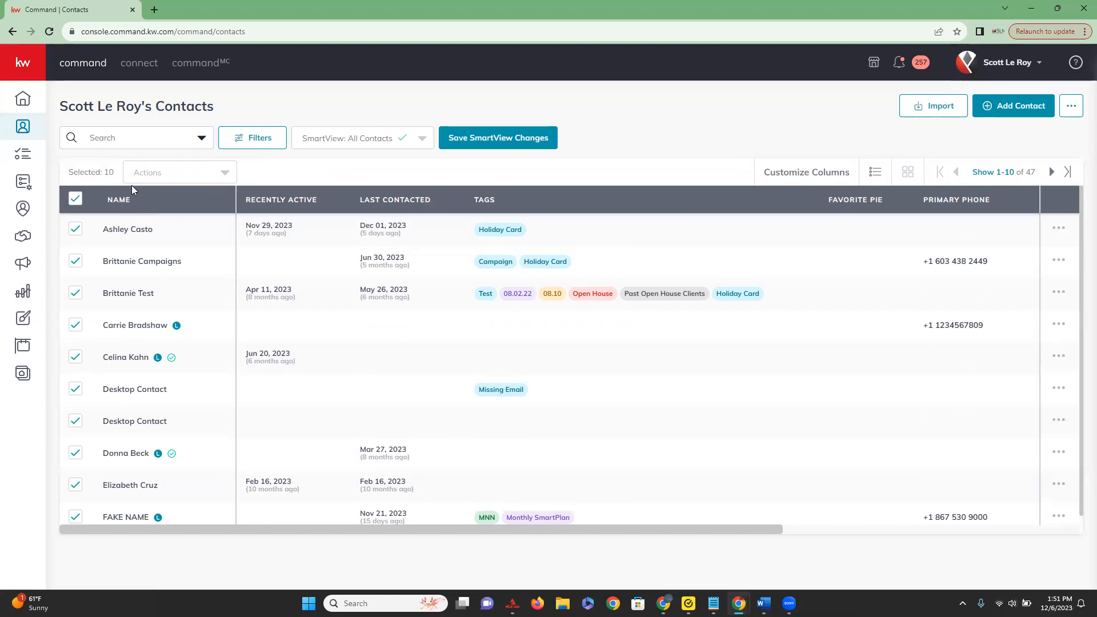
left_click(224, 174)
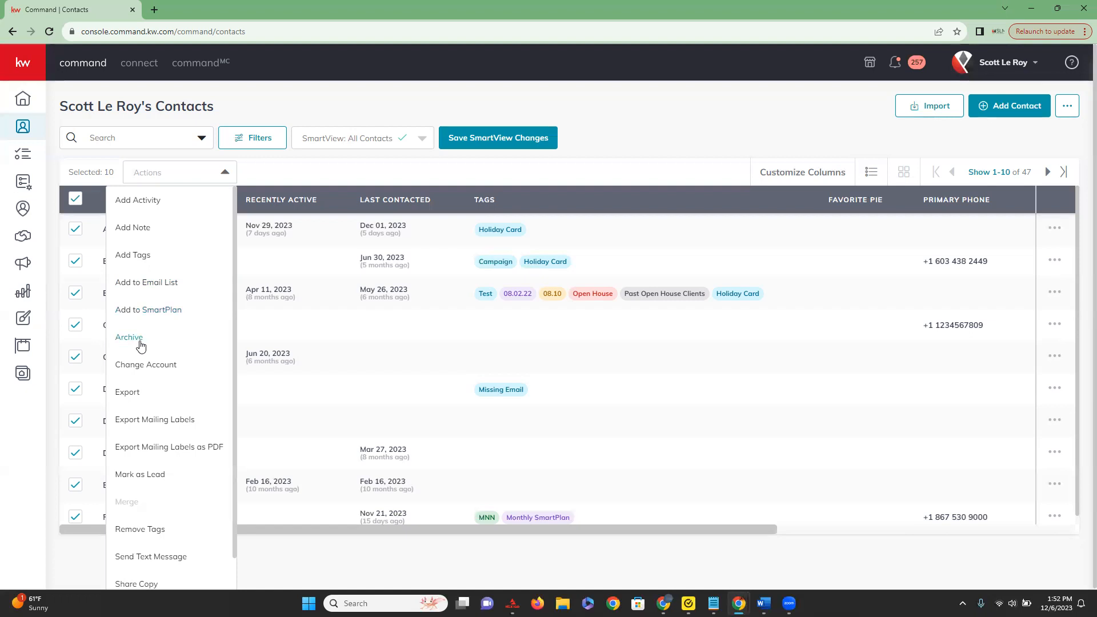
scroll(140, 346, "down", 1)
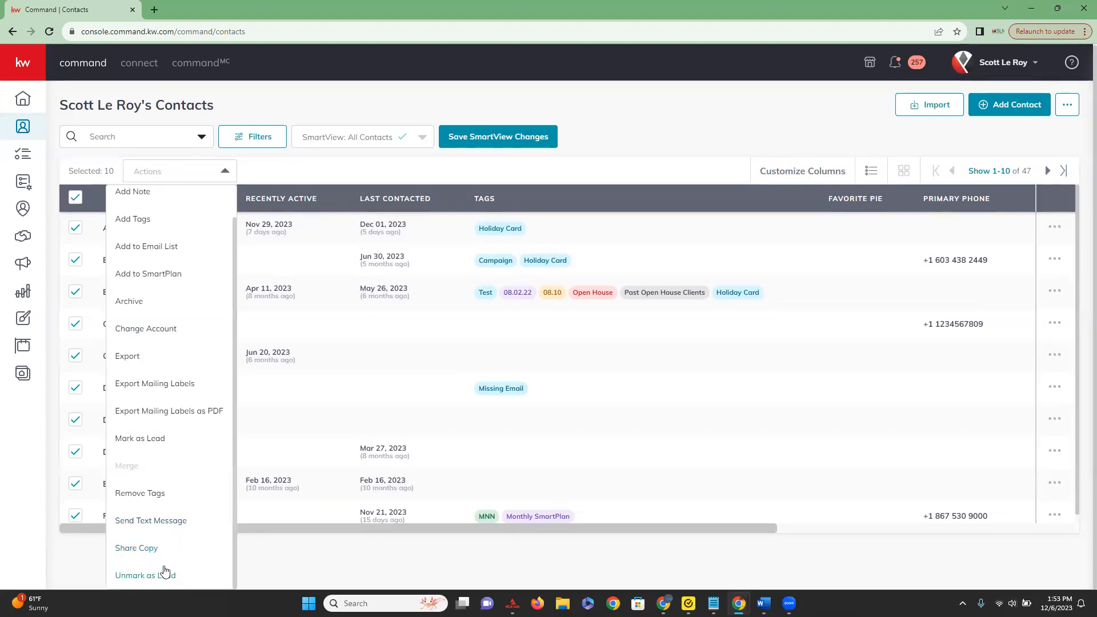
left_click(288, 578)
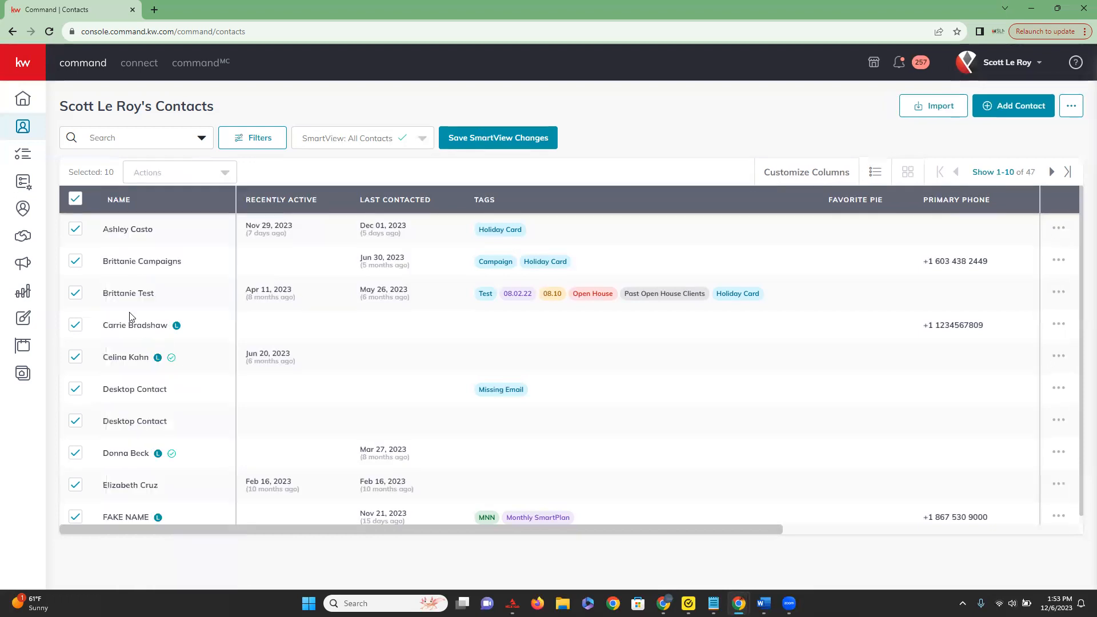
left_click(76, 200)
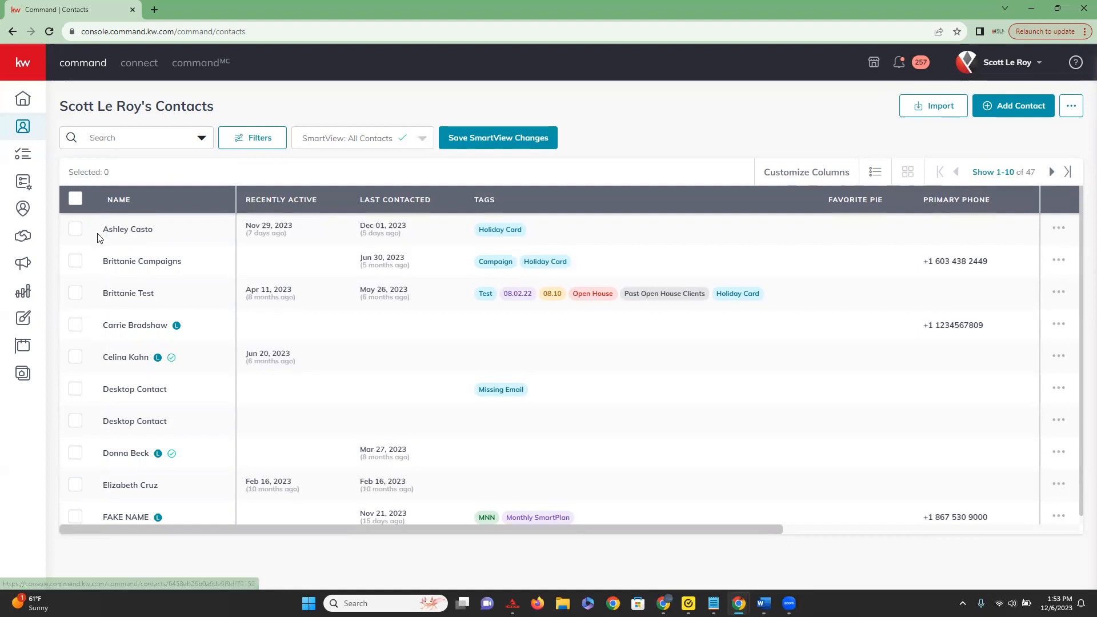
Open the first contact in the list and look through the profile details and activity timeline.
left_click(135, 231)
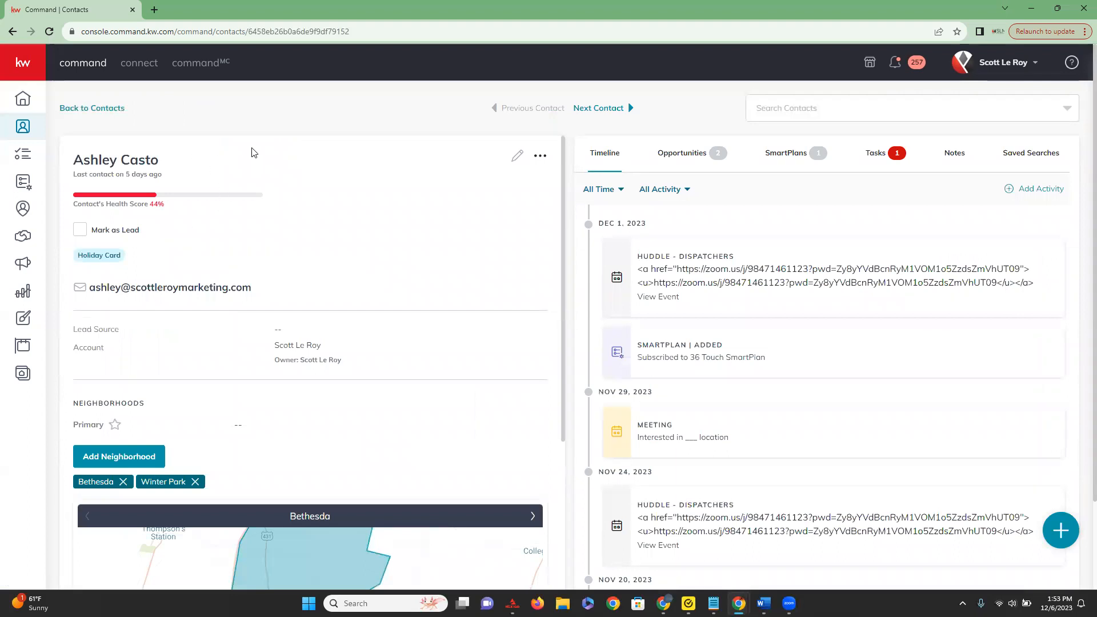
scroll(146, 203, "down", 2)
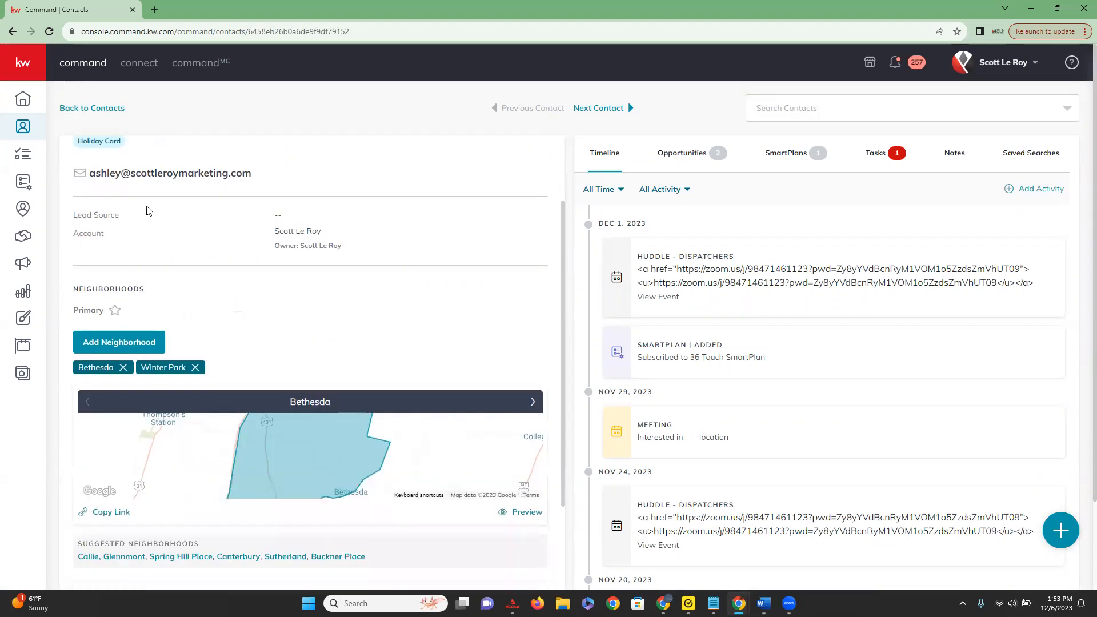
scroll(147, 211, "down", 7)
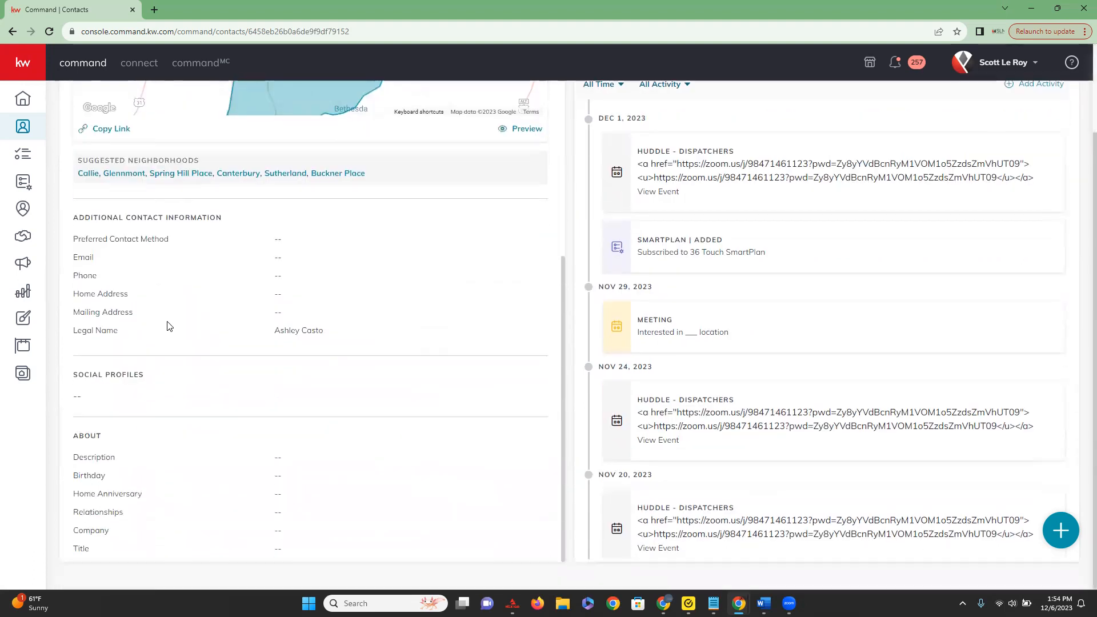
scroll(139, 521, "up", 6)
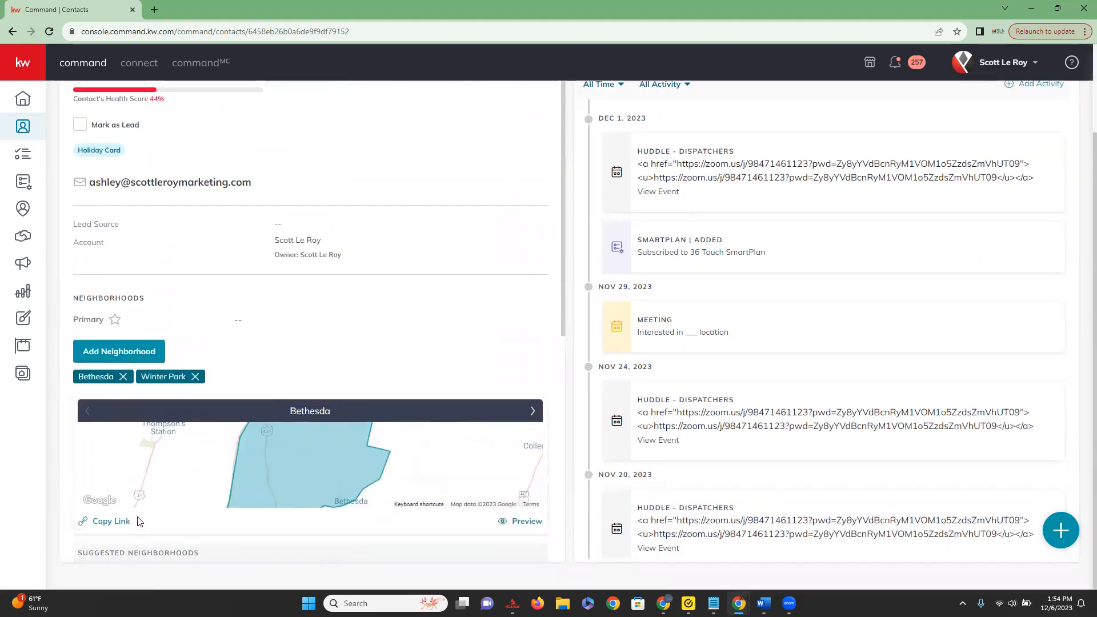
scroll(139, 521, "up", 2)
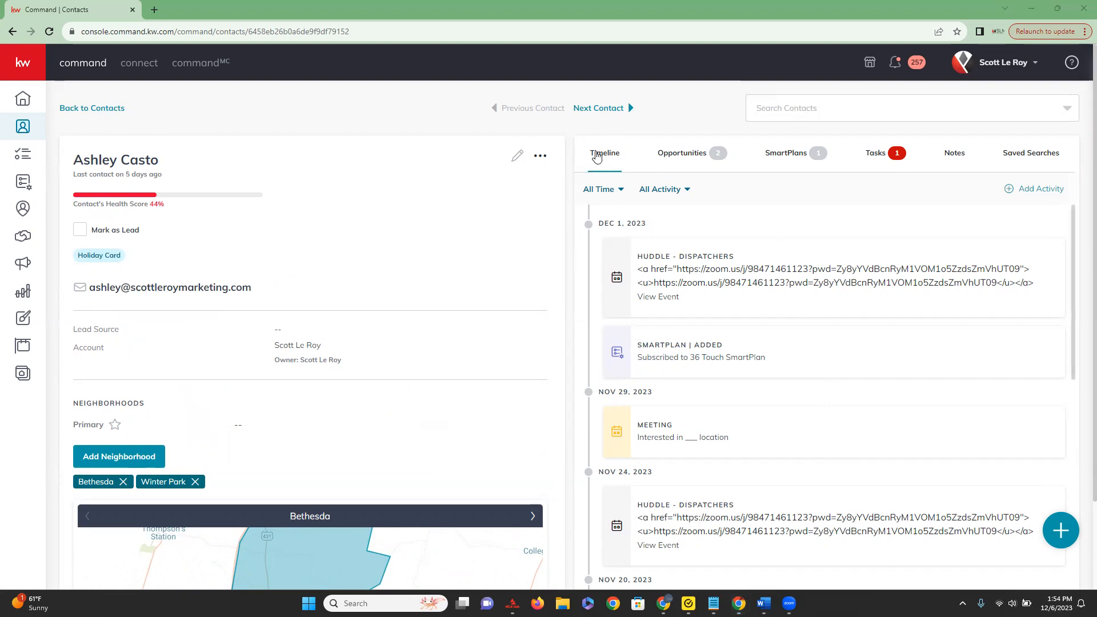
scroll(711, 384, "down", 10)
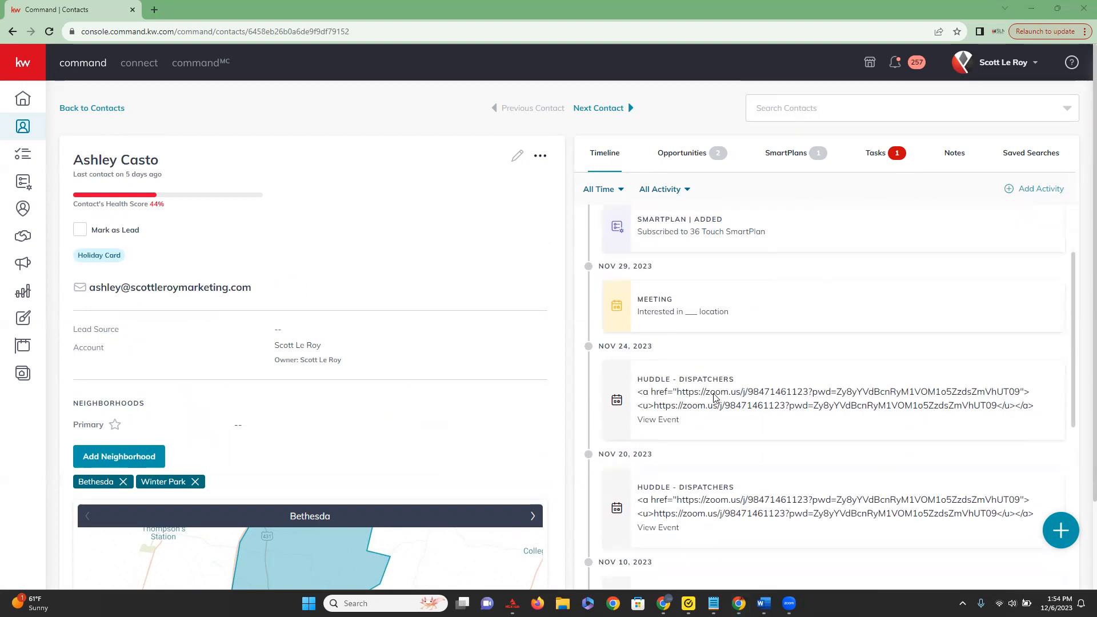
scroll(718, 410, "up", 10)
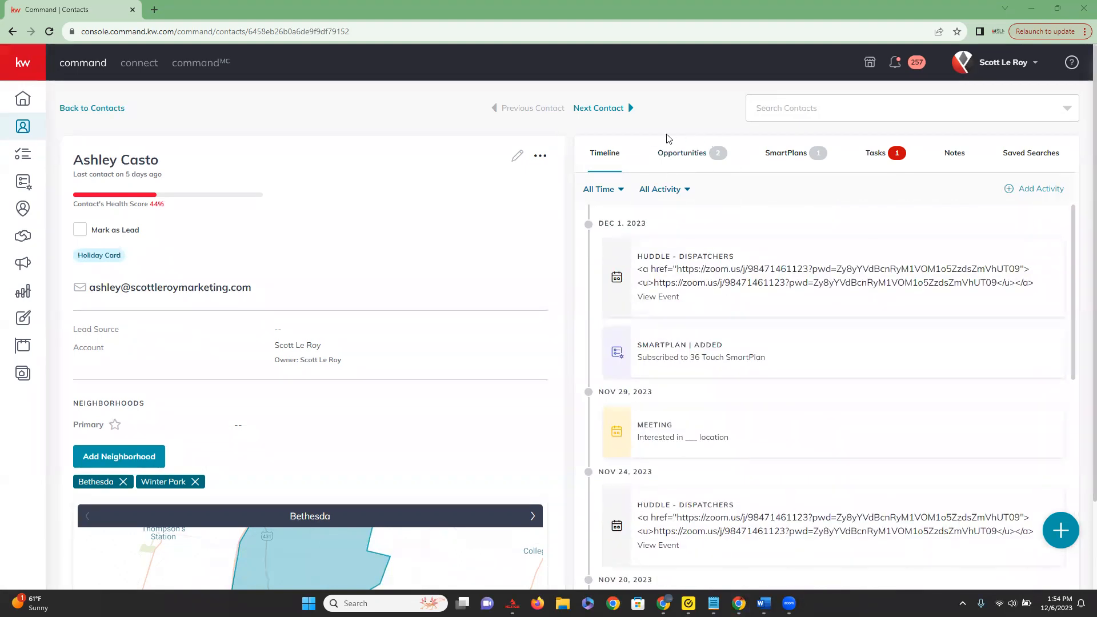
Review the contact's opportunities, the steps of the 36 Touch SmartPlan, and the tasks.
left_click(686, 157)
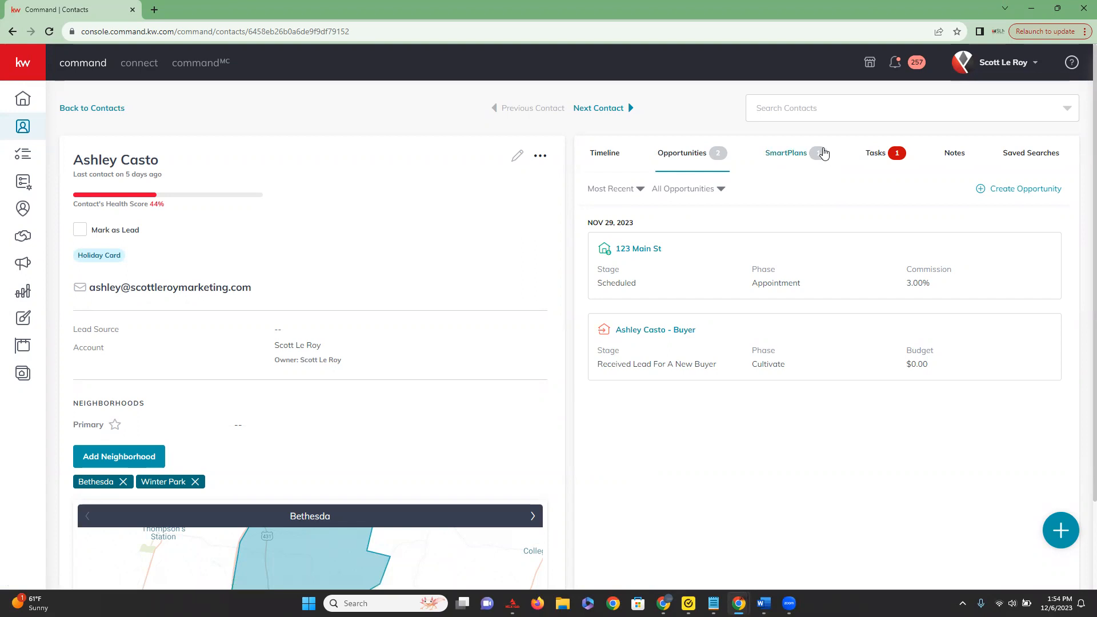
left_click(787, 153)
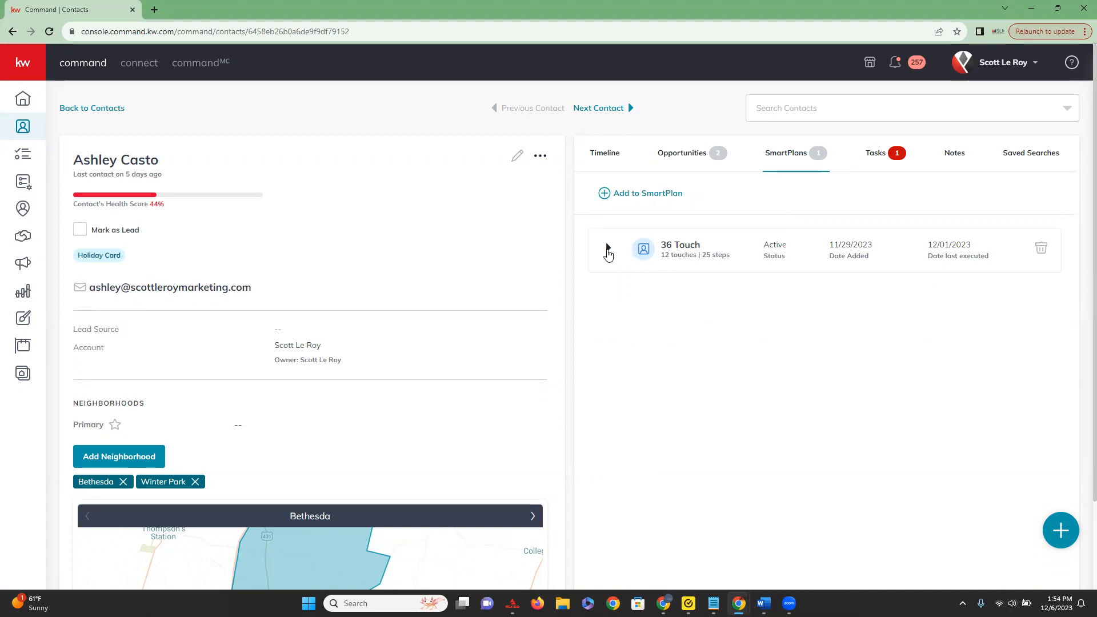
left_click(608, 249)
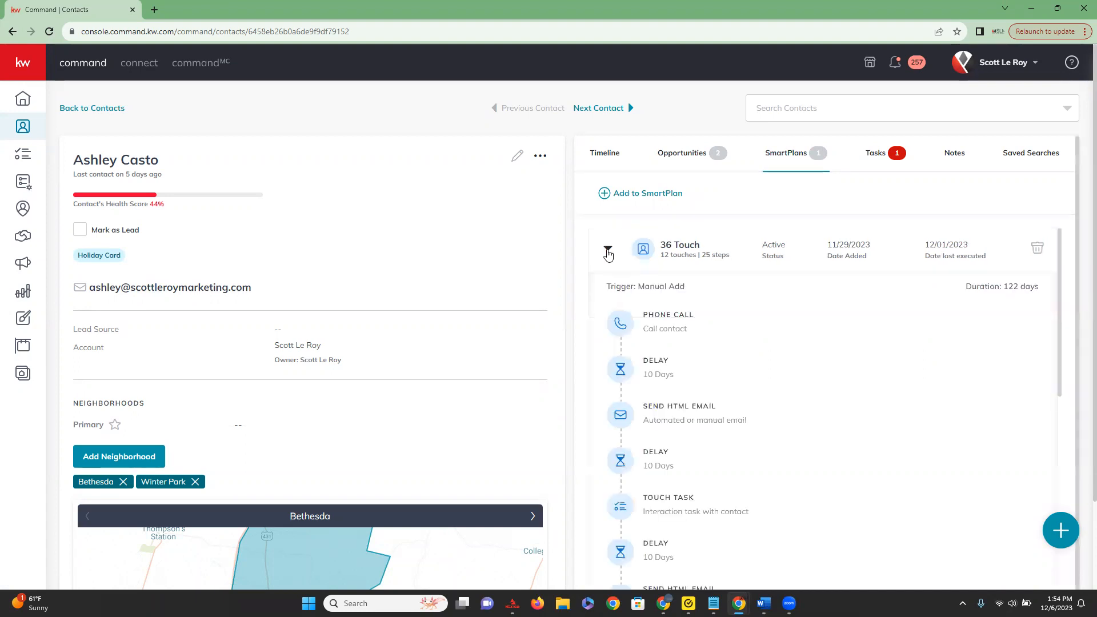
scroll(700, 329, "down", 5)
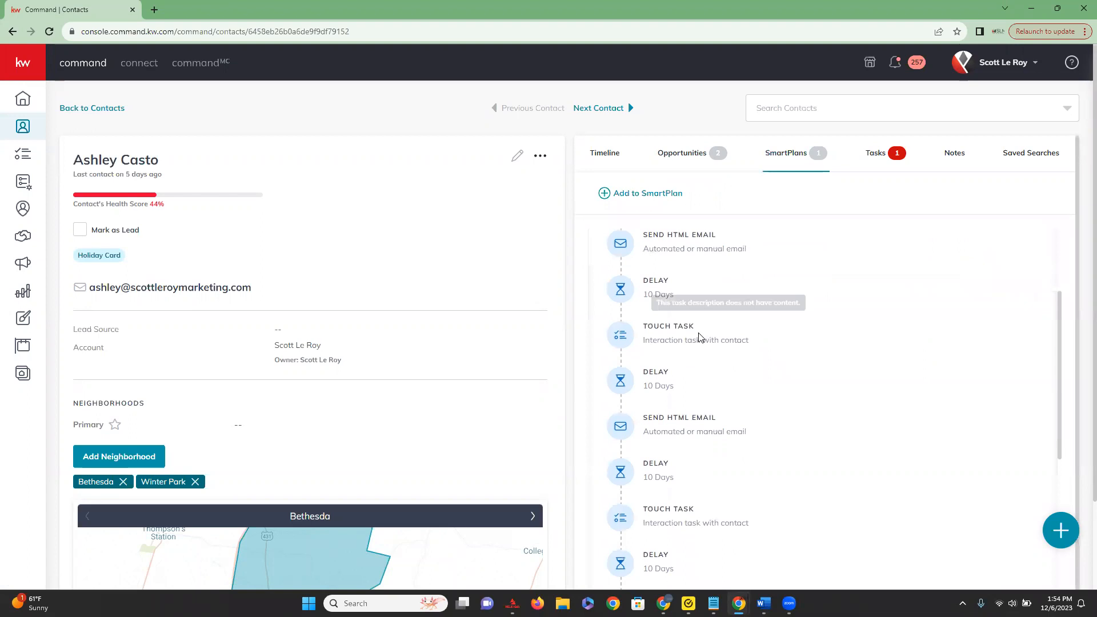
scroll(703, 346, "up", 10)
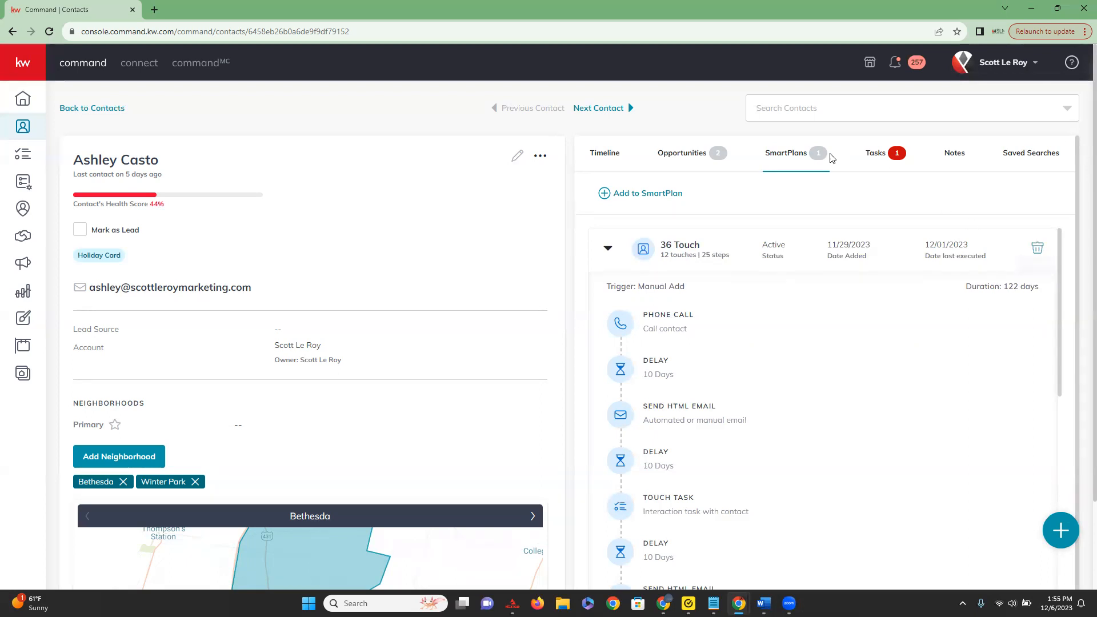
left_click(885, 160)
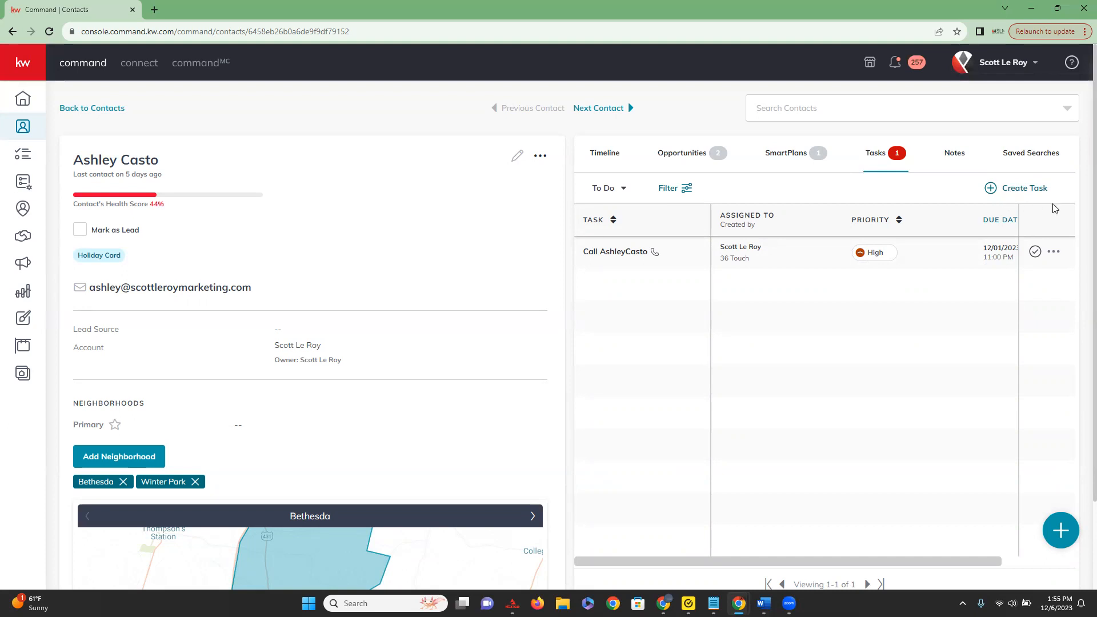
Add a note titled Test to the contact with the description "This is a test".
left_click(954, 152)
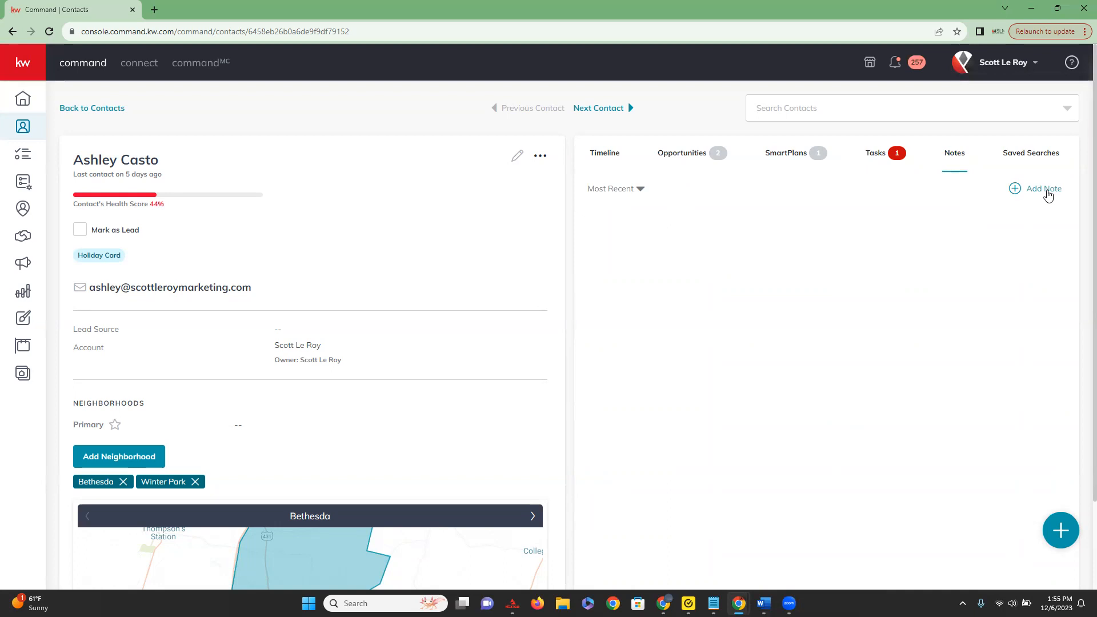
left_click(1046, 191)
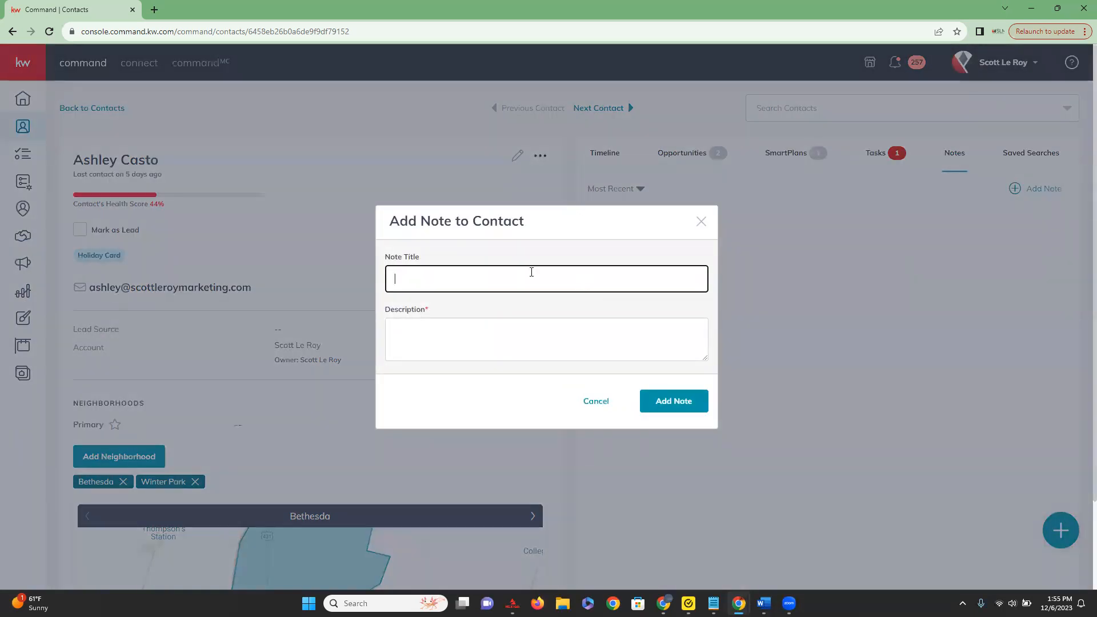
key("Tab")
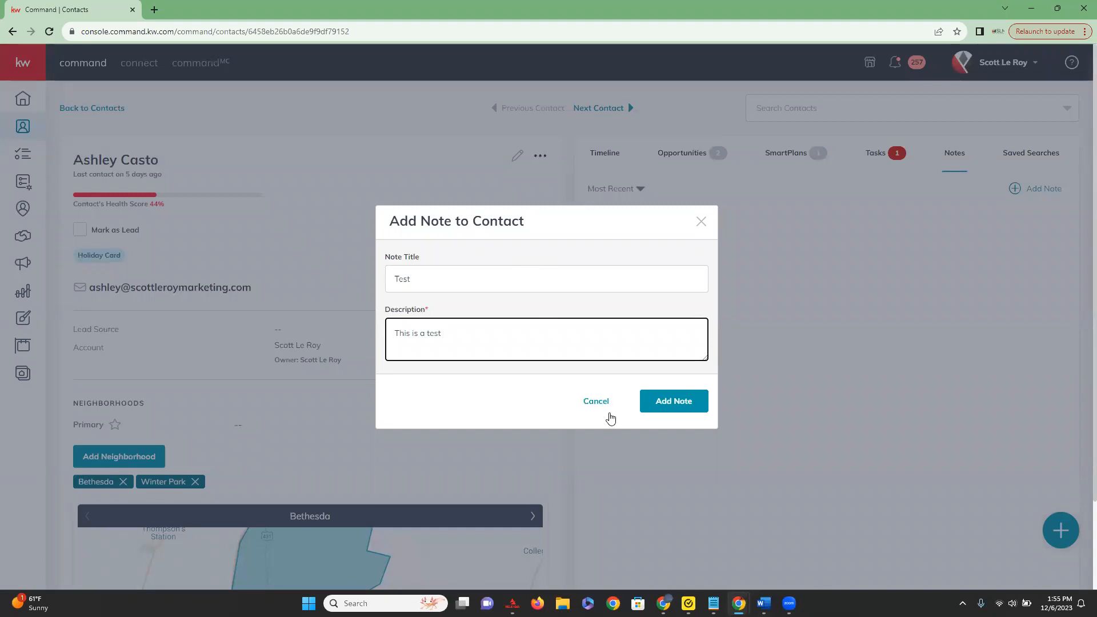
scroll(659, 406, "down", 1)
left_click(659, 404)
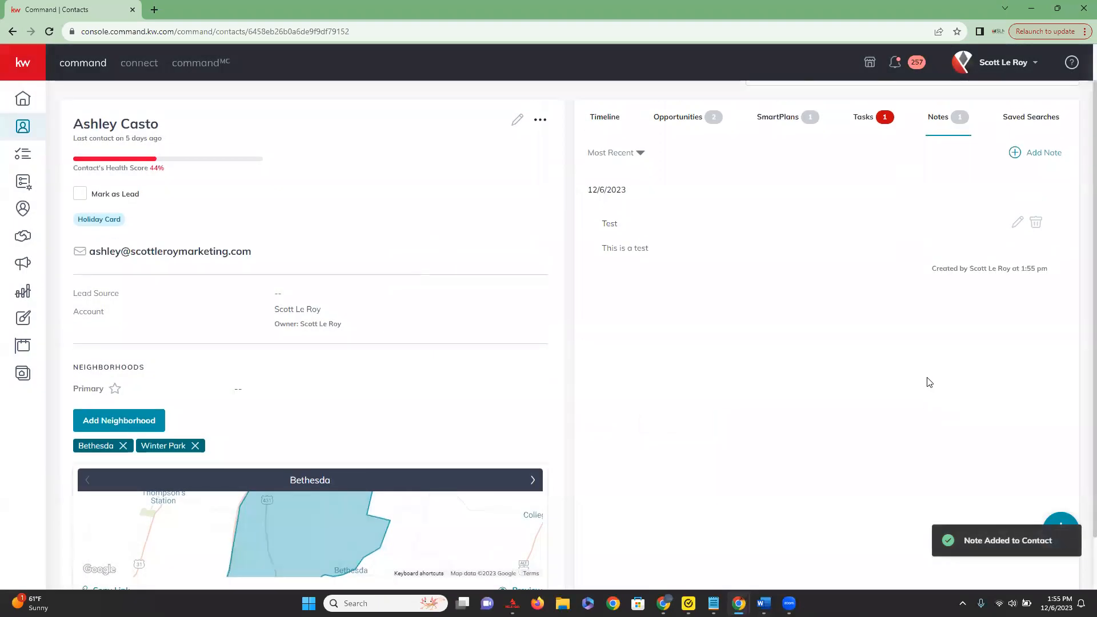
scroll(925, 380, "up", 1)
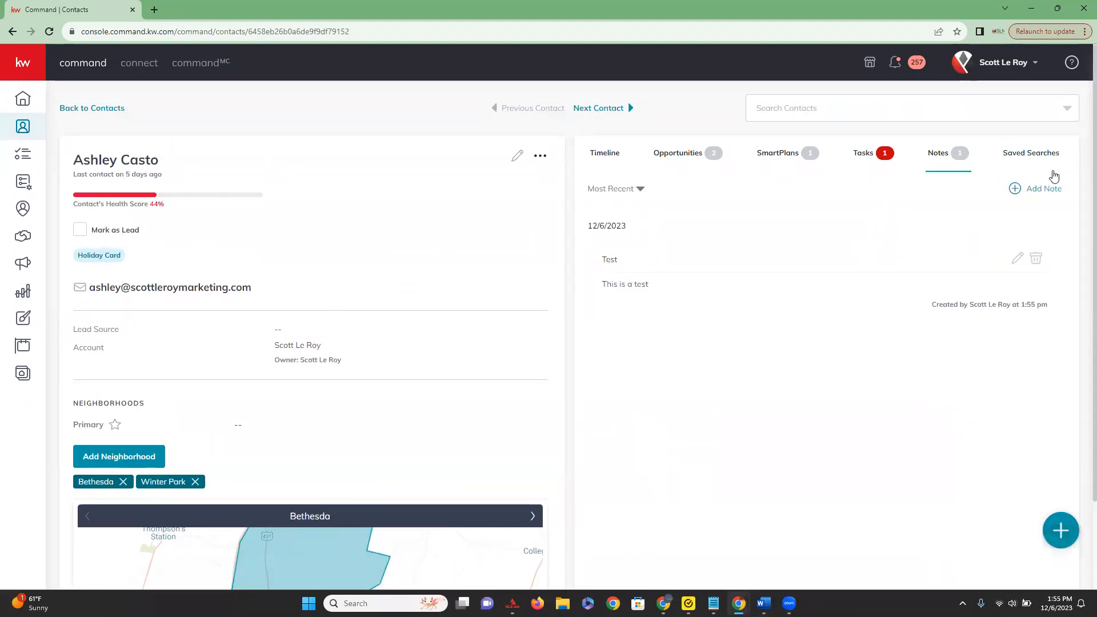
Start a saved search for the contact and review its property criteria, trying to continue without a location.
left_click(1027, 154)
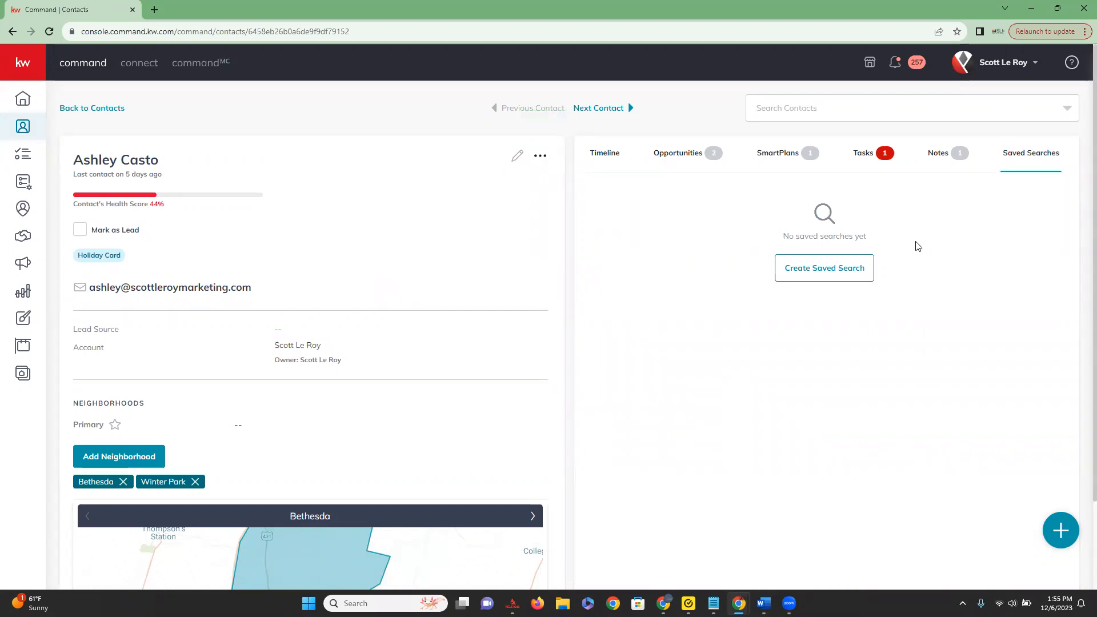
left_click(808, 273)
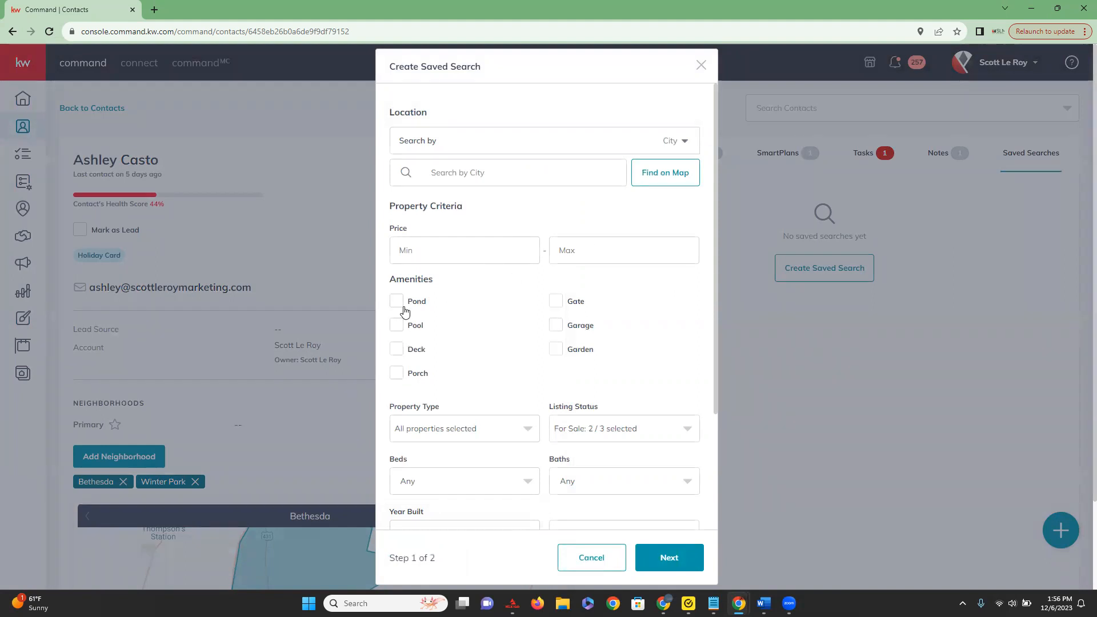
scroll(406, 313, "down", 3)
scroll(412, 343, "down", 2)
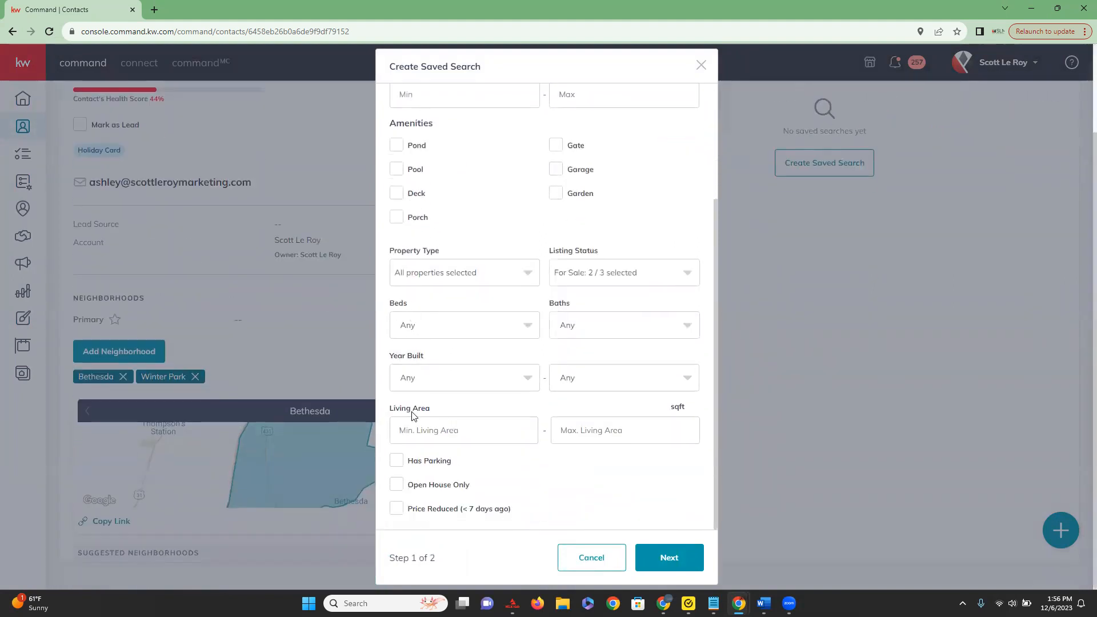
scroll(408, 516, "up", 3)
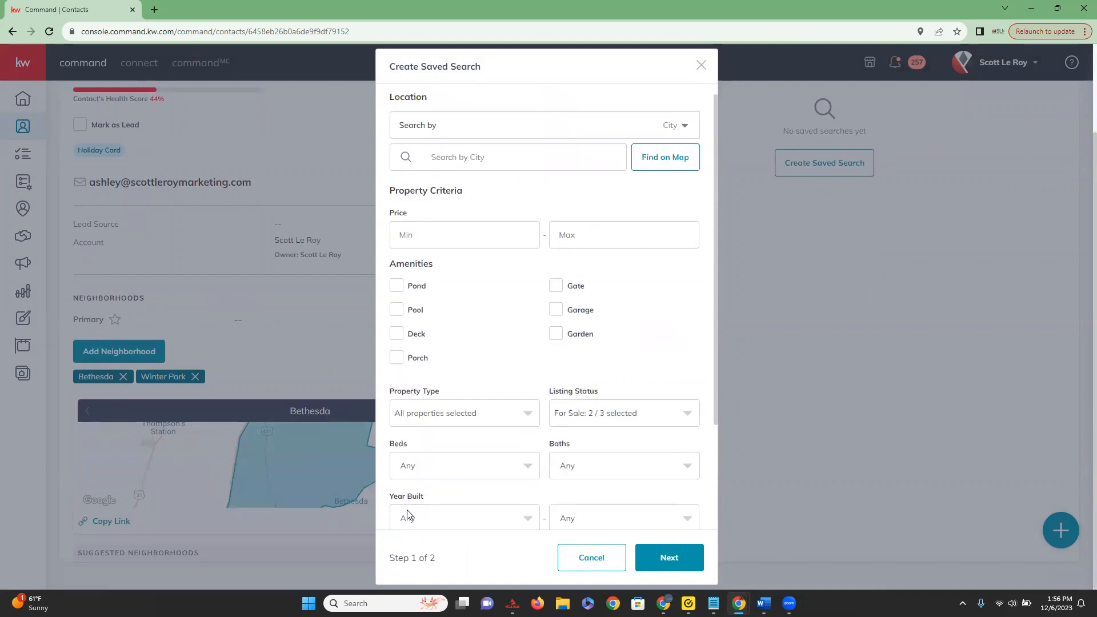
scroll(703, 491, "down", 3)
left_click(663, 562)
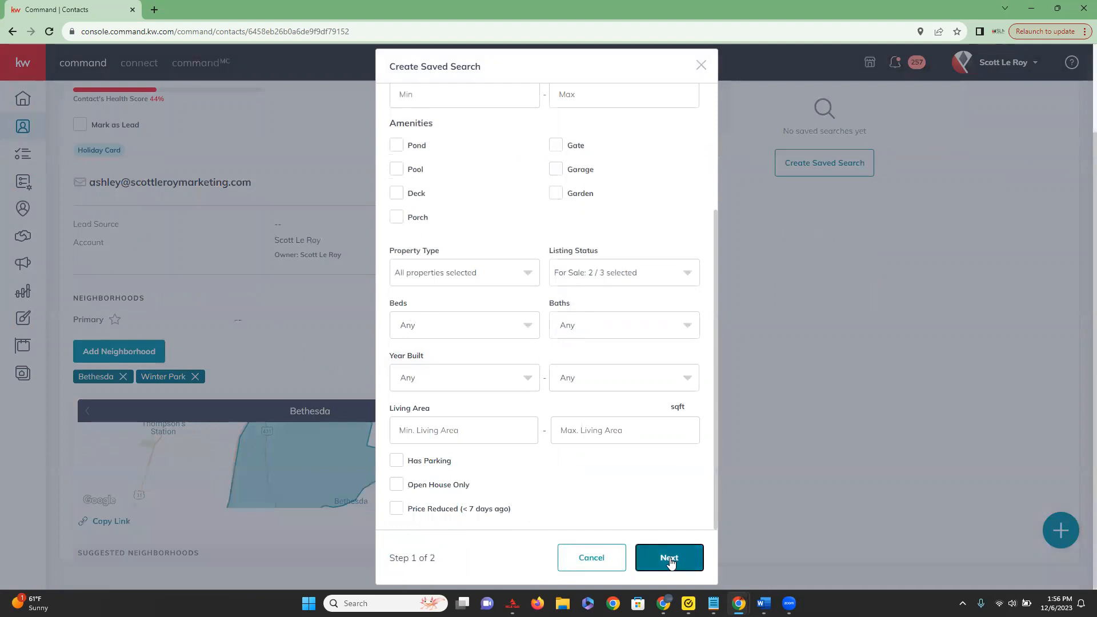
Look up Jacksonville, F as the city, choose Cariboo F, BC as the location, and continue to the saved search's second step.
scroll(626, 369, "up", 5)
left_click(477, 172)
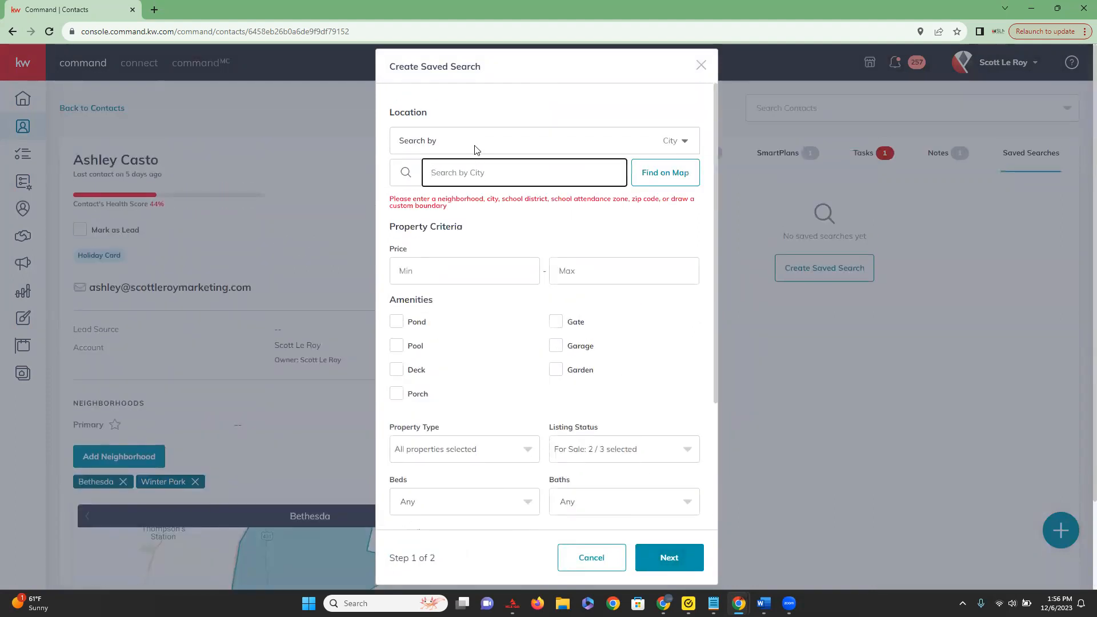
type("Jacksonville, F")
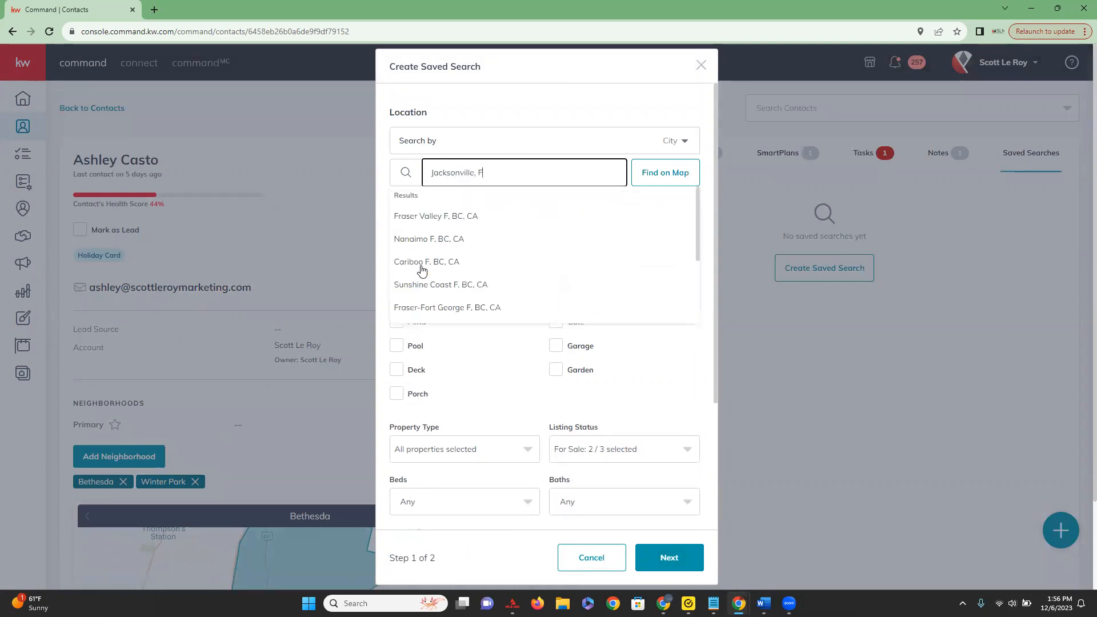
left_click(421, 267)
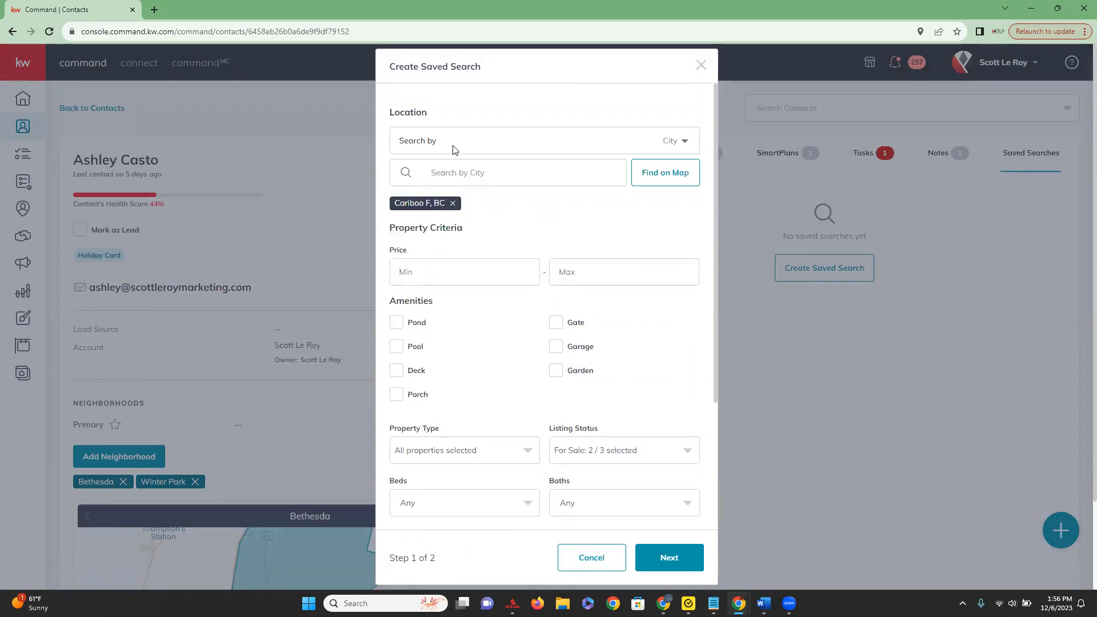
left_click(685, 143)
left_click(685, 143)
scroll(663, 457, "down", 3)
left_click(667, 557)
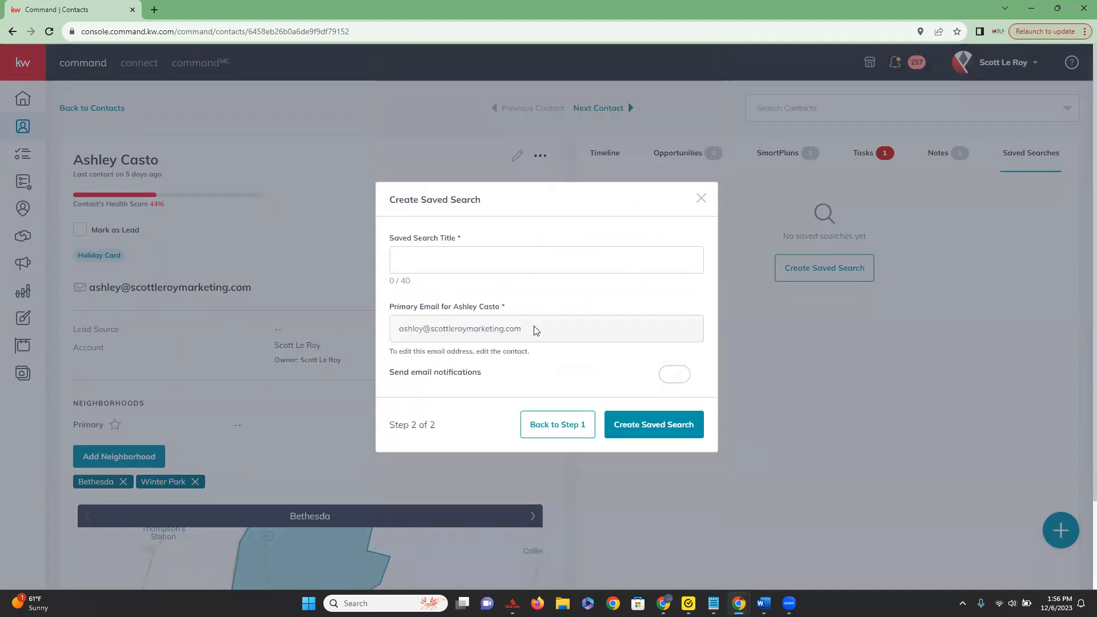
Title the saved search Test Neighborhood, enable email notifications with the Weekly Summary frequency, and create it.
left_click(502, 263)
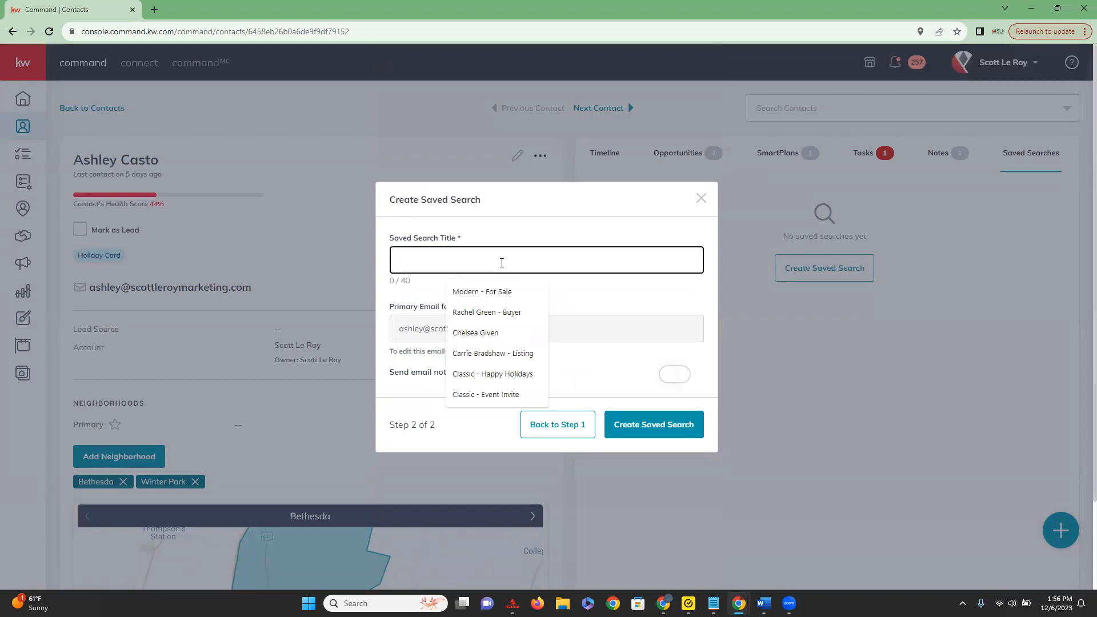
type("Test Neighborhood")
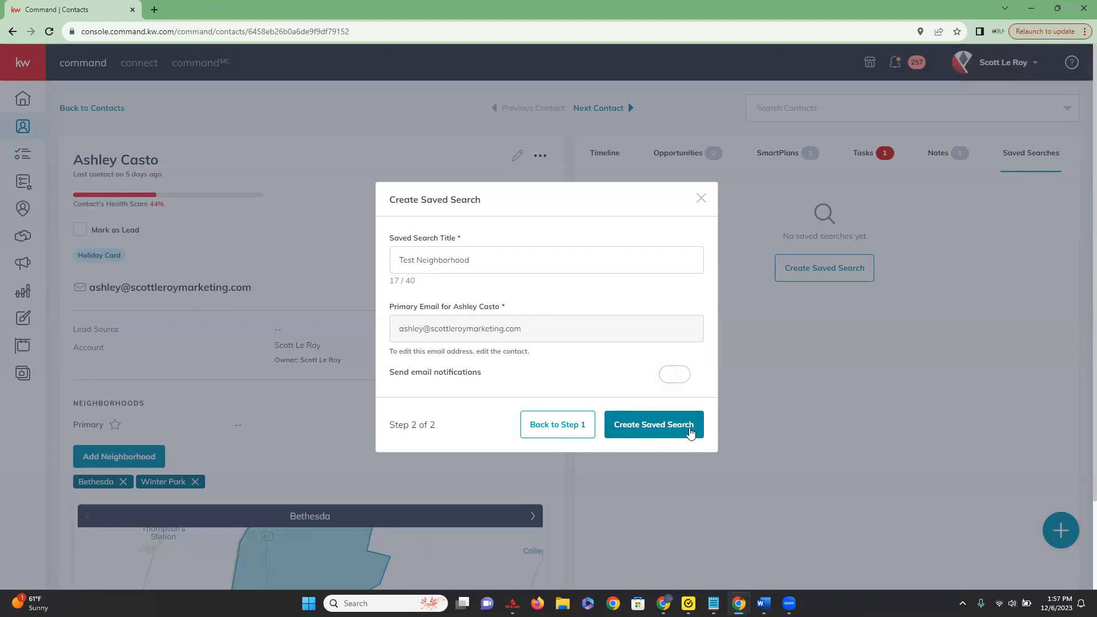
left_click(674, 375)
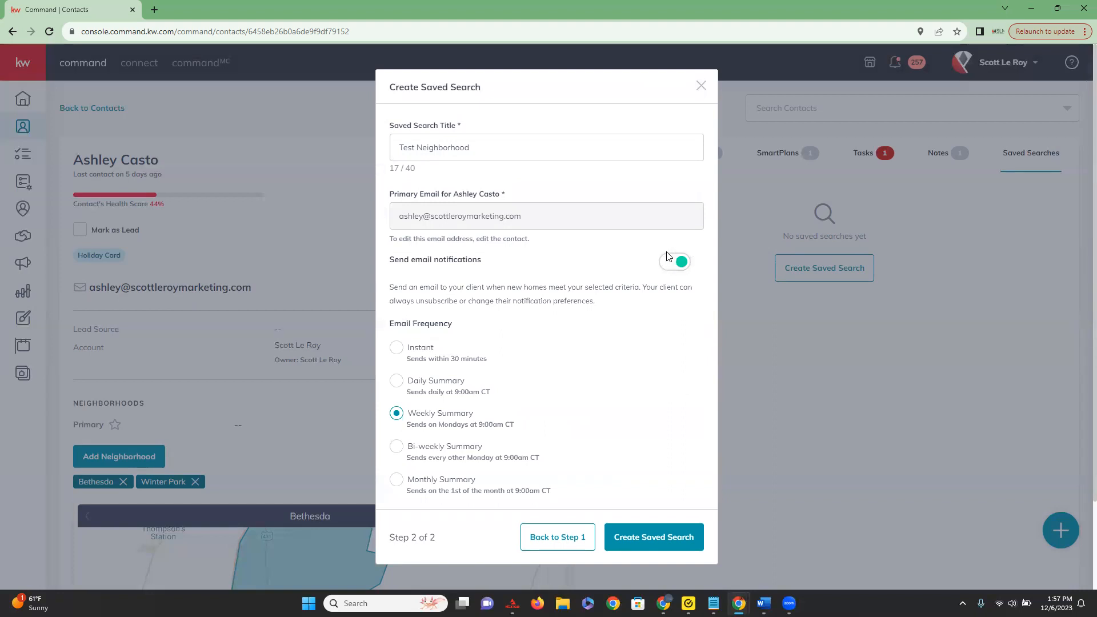
scroll(457, 345, "down", 2)
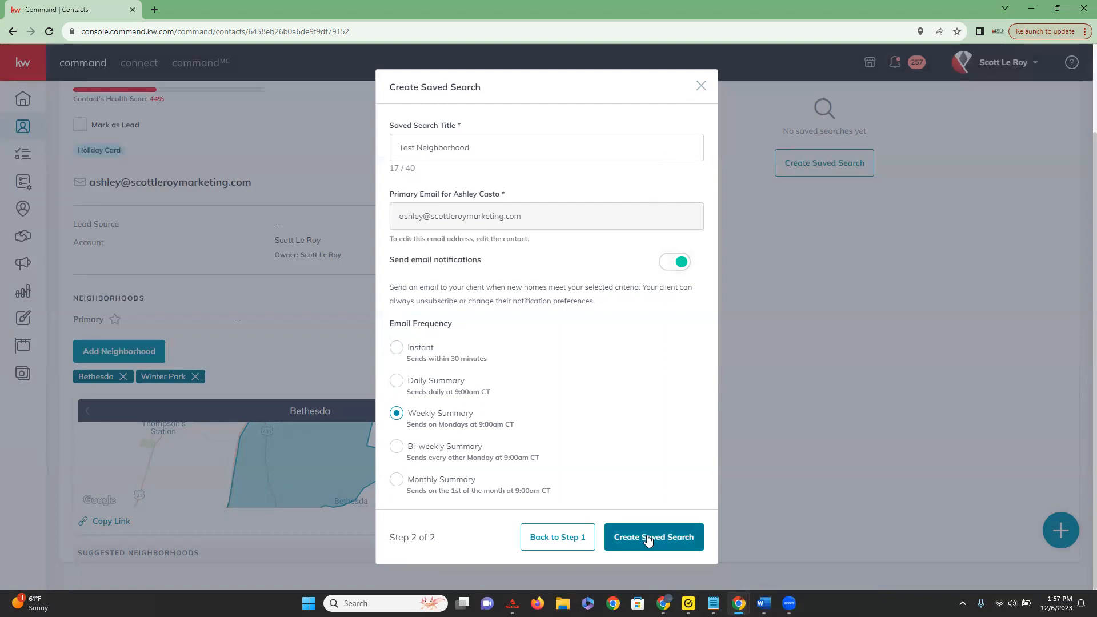
left_click(674, 536)
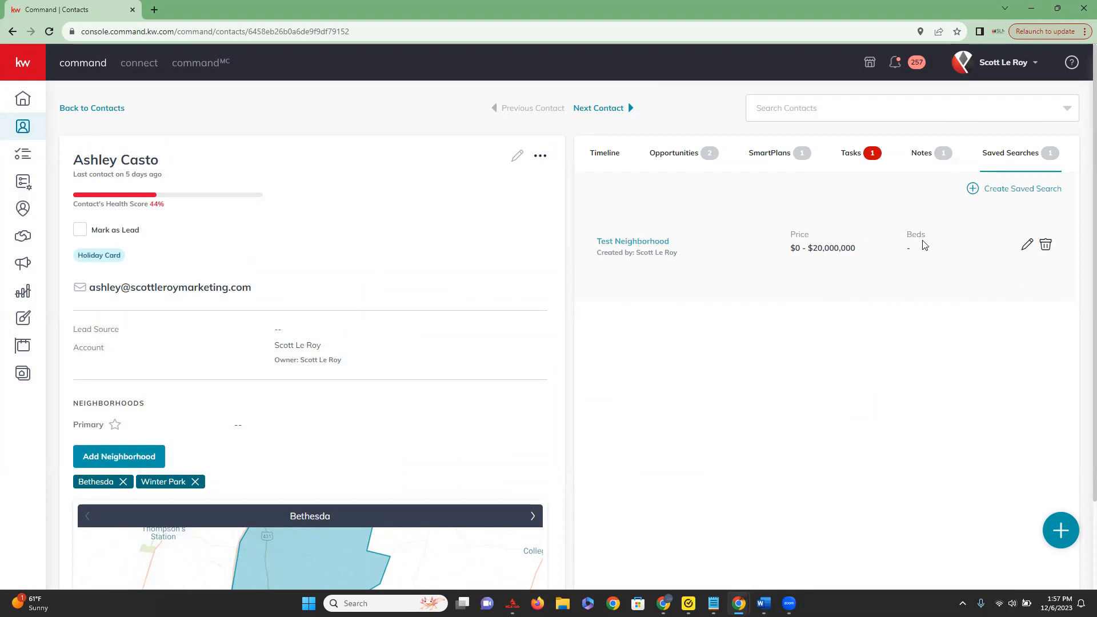
Delete the Test Neighborhood saved search and look over the contact's profile details again.
left_click(1046, 246)
left_click(592, 359)
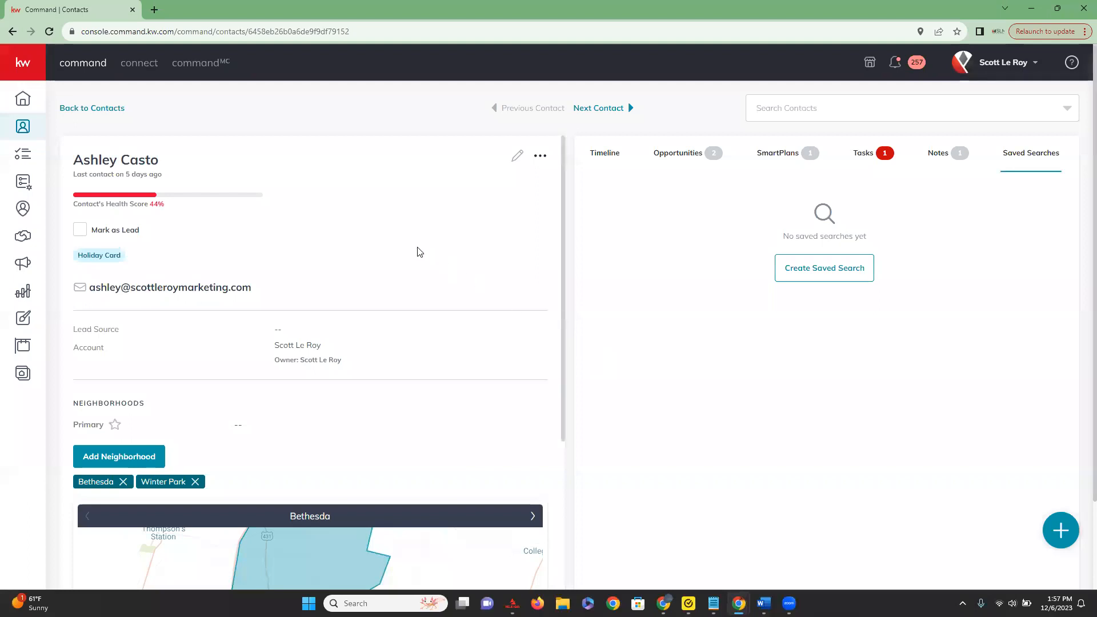
scroll(420, 253, "down", 7)
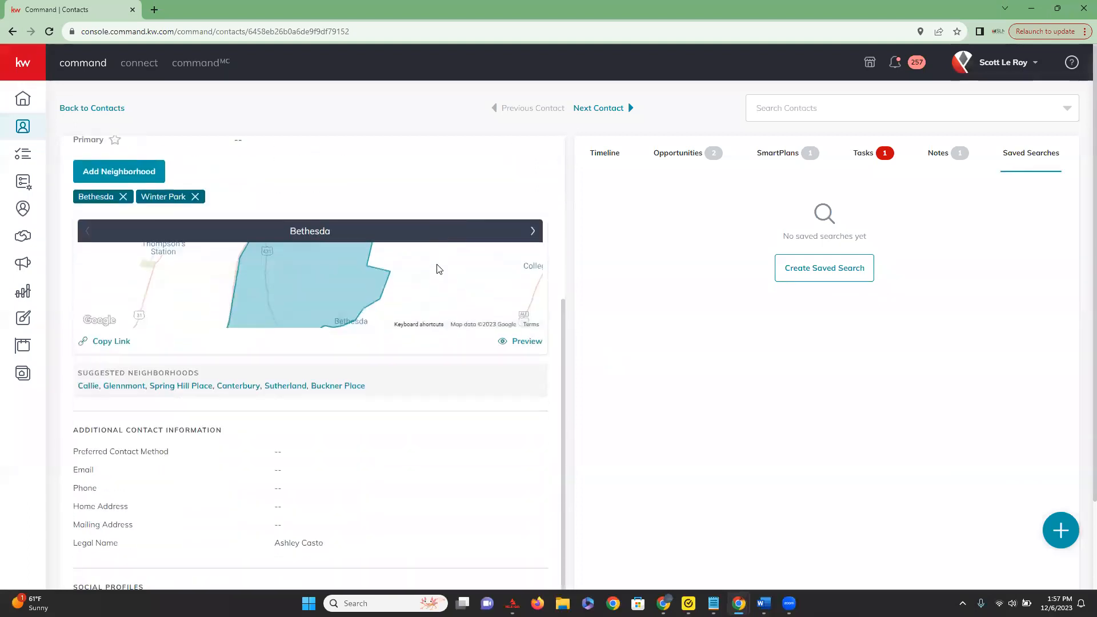
scroll(431, 276, "up", 6)
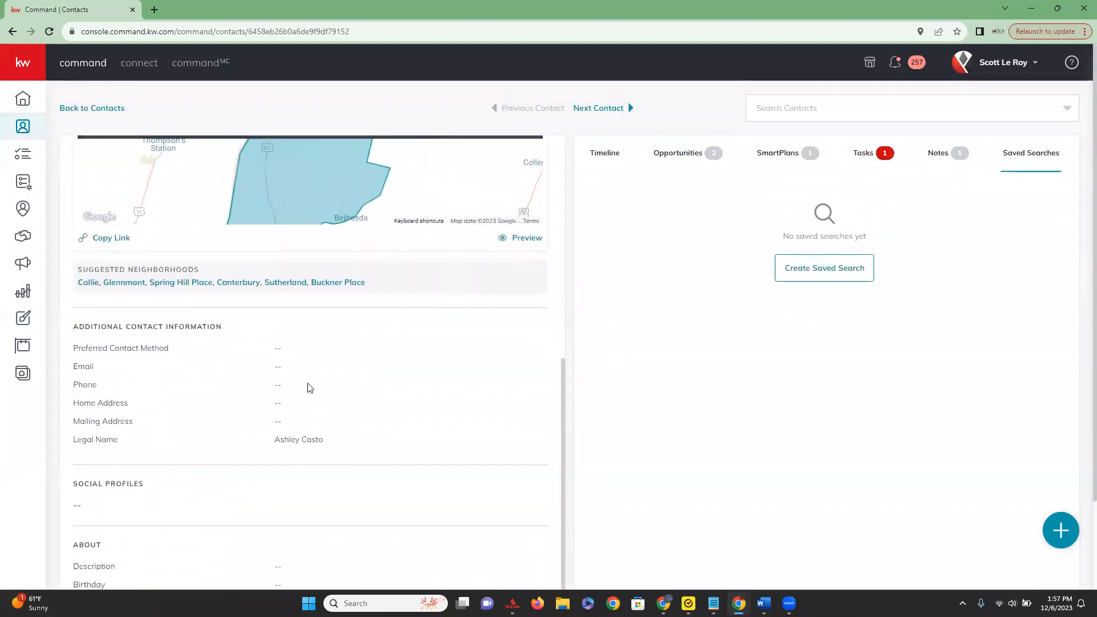
Start adding a neighborhood to the contact's profile and browse the suggestions for M without choosing one.
scroll(202, 430, "up", 1)
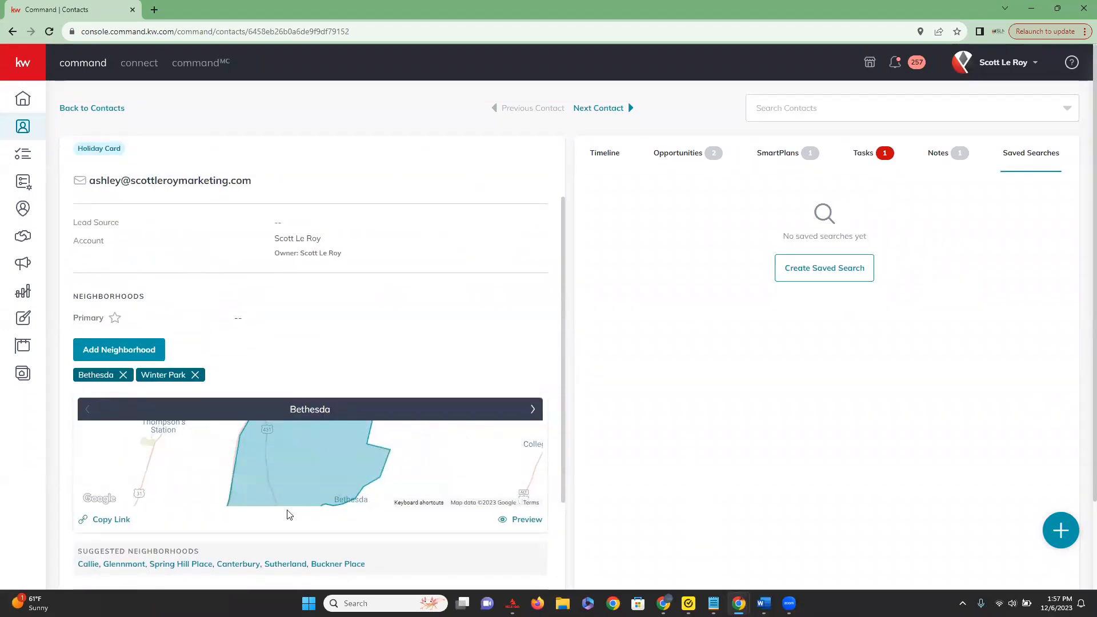
scroll(137, 391, "up", 1)
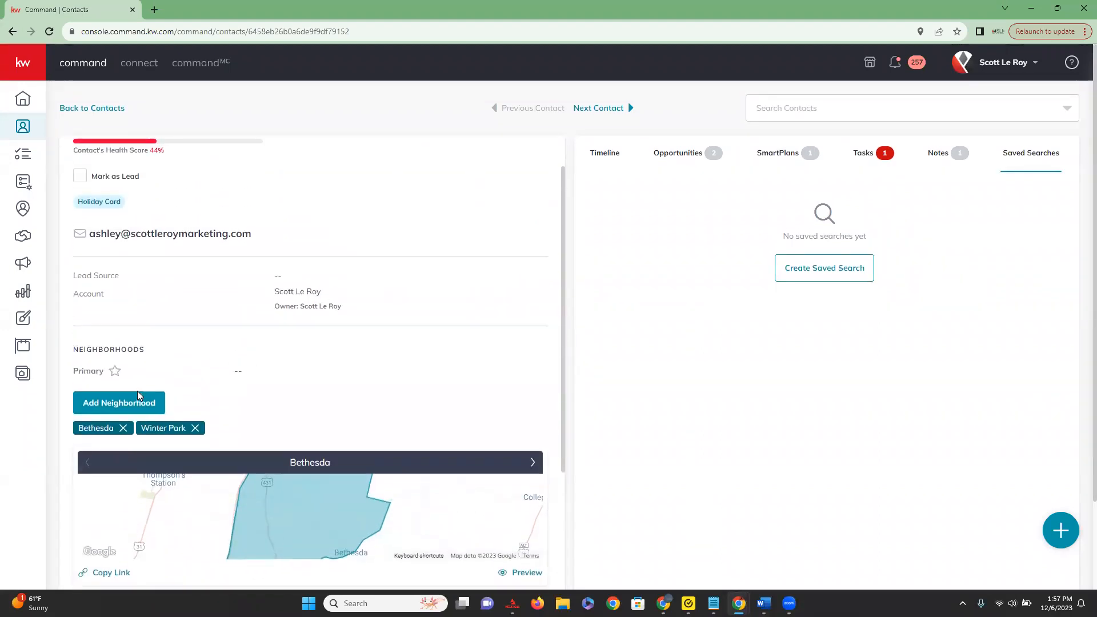
scroll(137, 391, "down", 2)
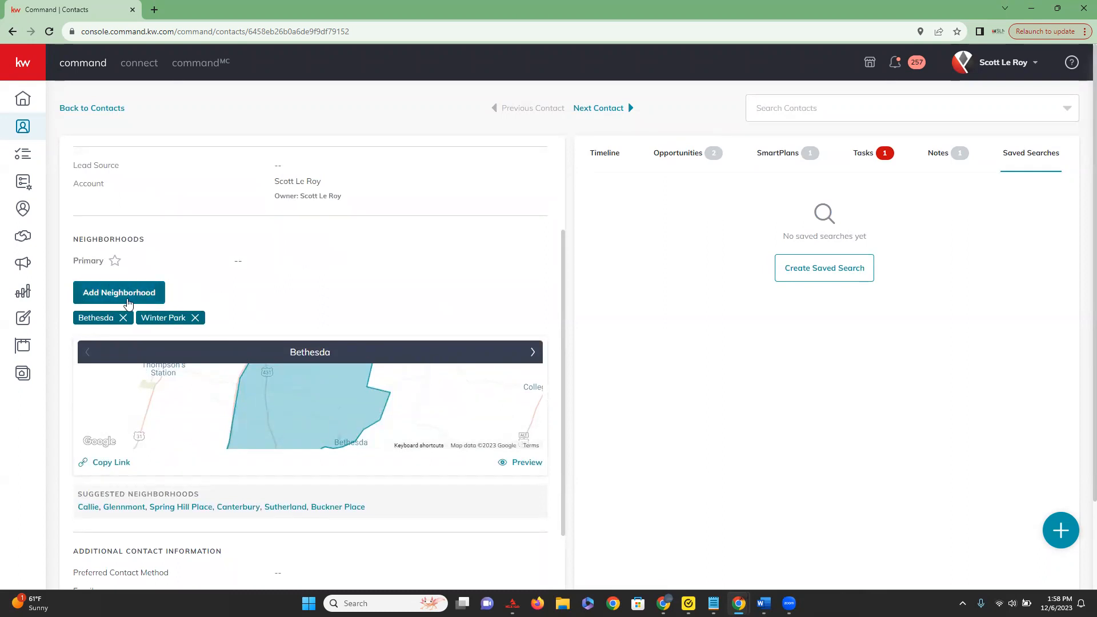
left_click(128, 303)
left_click(168, 296)
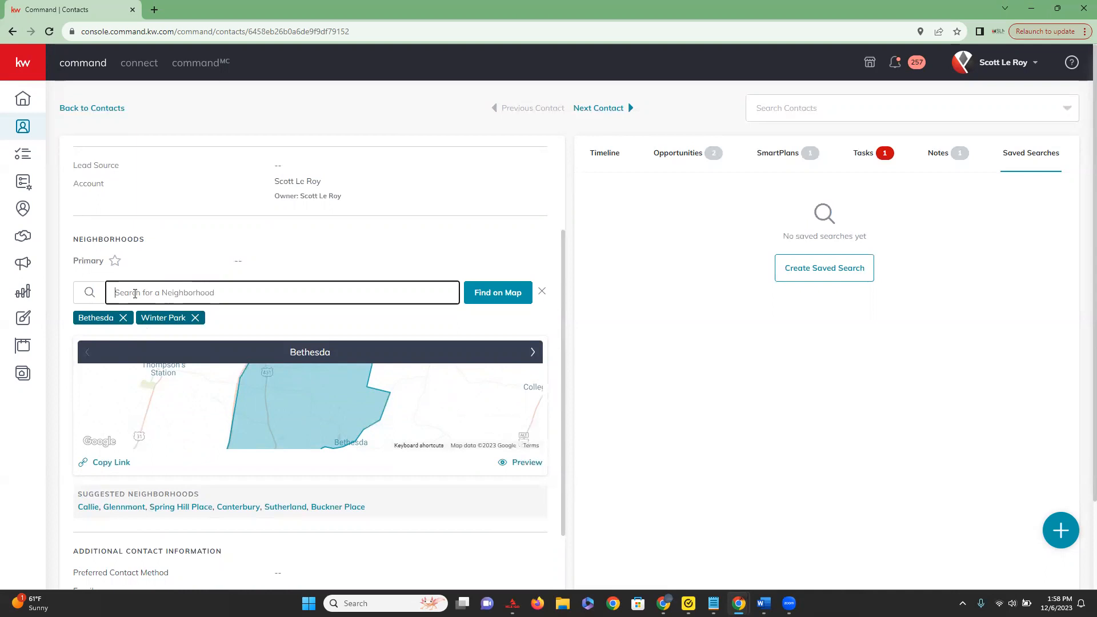
type("M")
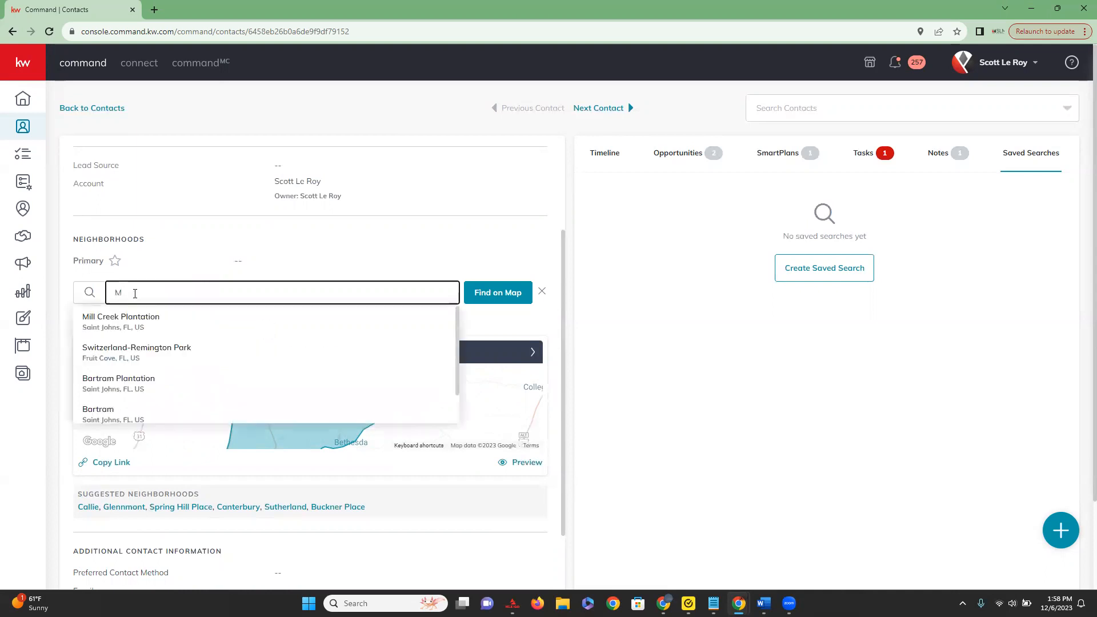
scroll(191, 327, "down", 2)
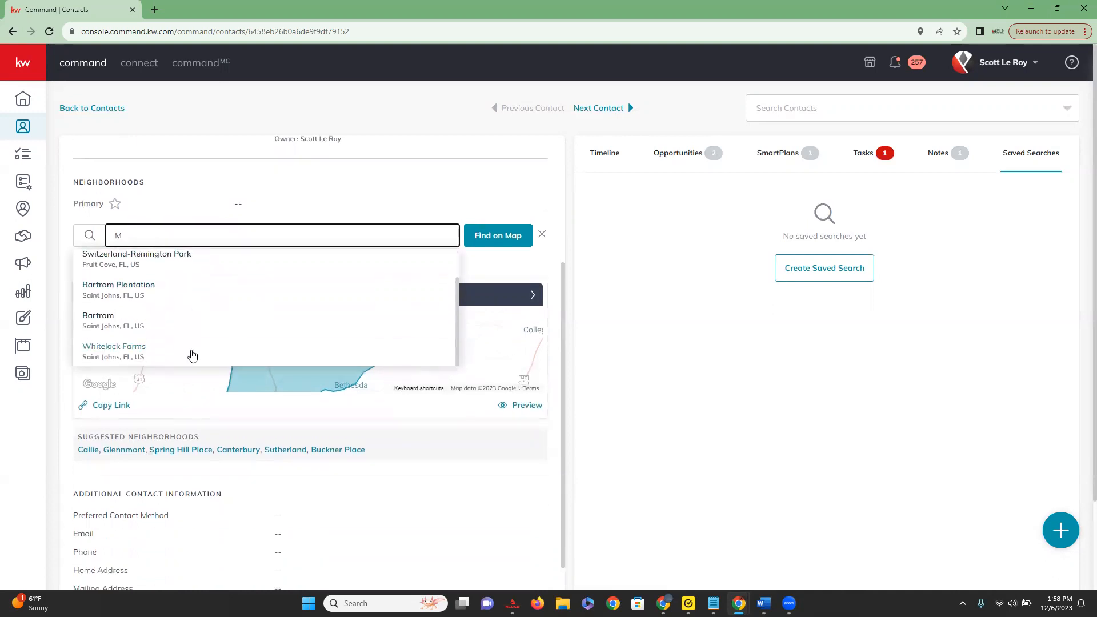
scroll(192, 356, "up", 5)
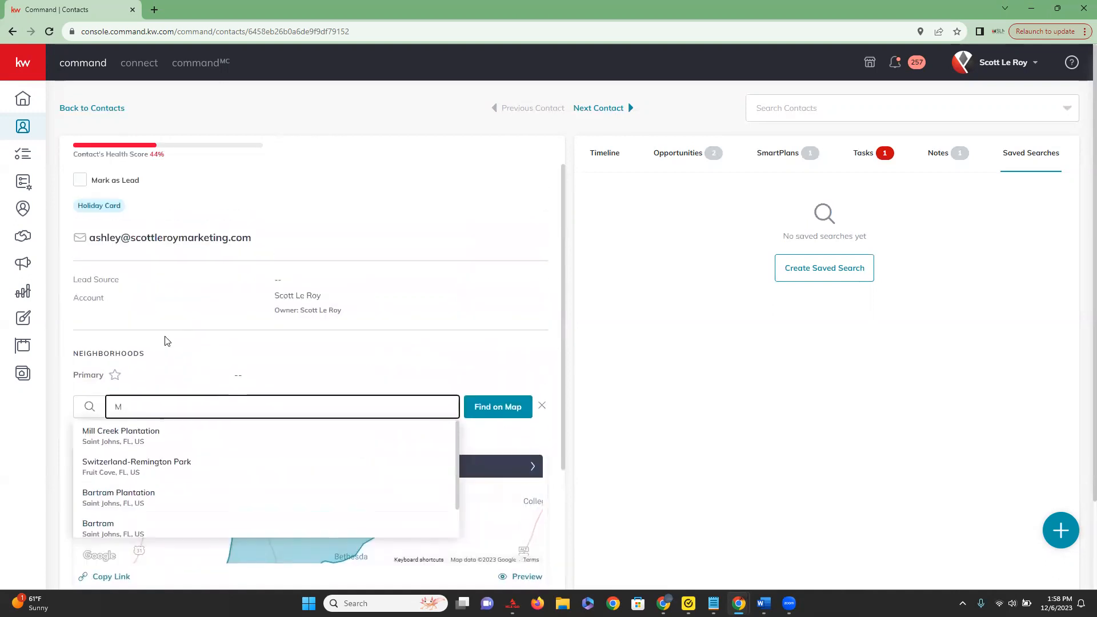
left_click(201, 360)
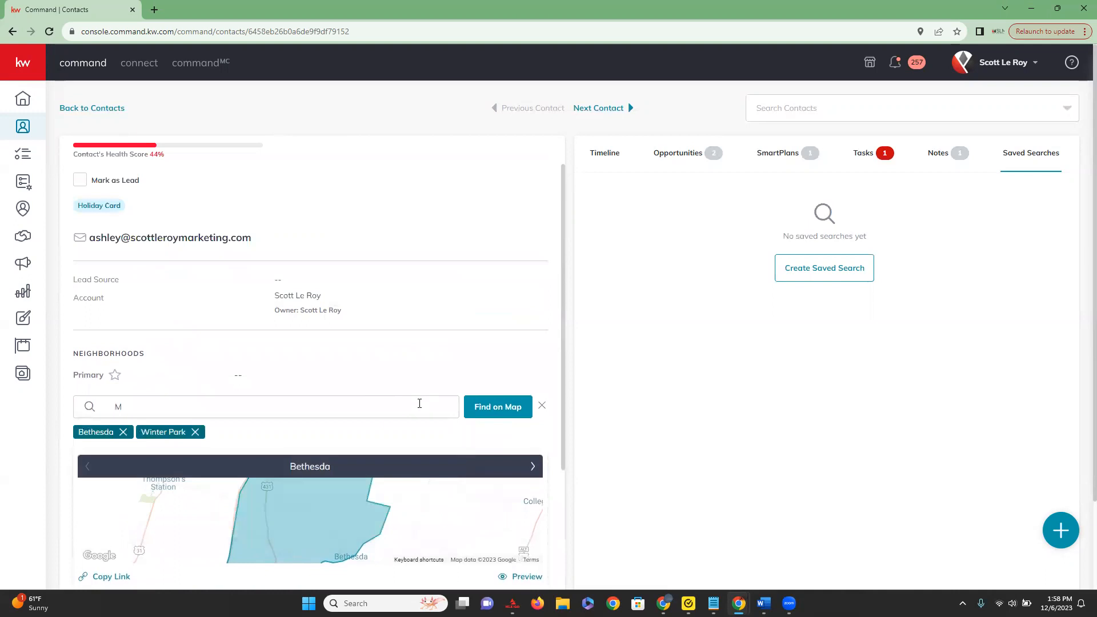
Find neighborhoods on the map instead, searching for Jacksonville and choosing Jacksonville Drive in Jacksonville Beach, FL.
left_click(516, 406)
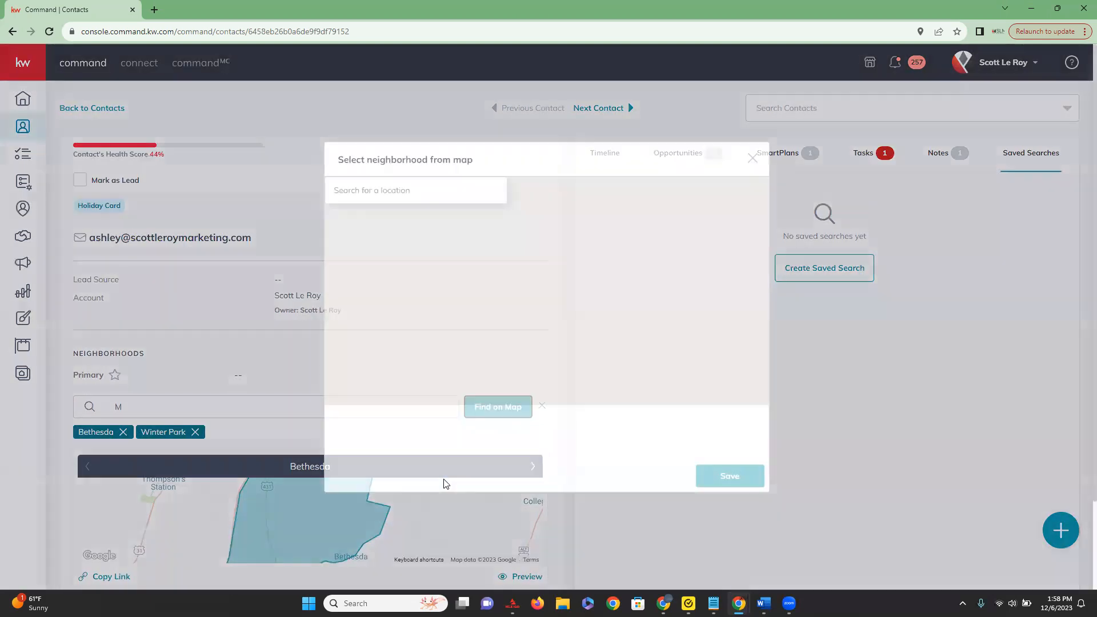
scroll(613, 329, "up", 2)
left_click(429, 195)
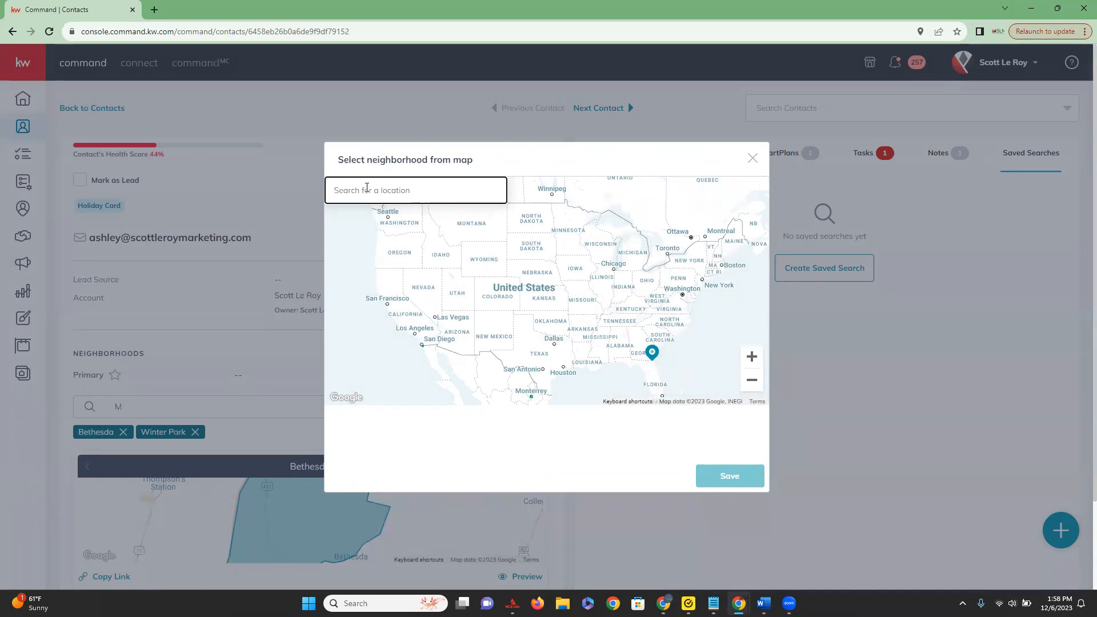
type("Jacksonville")
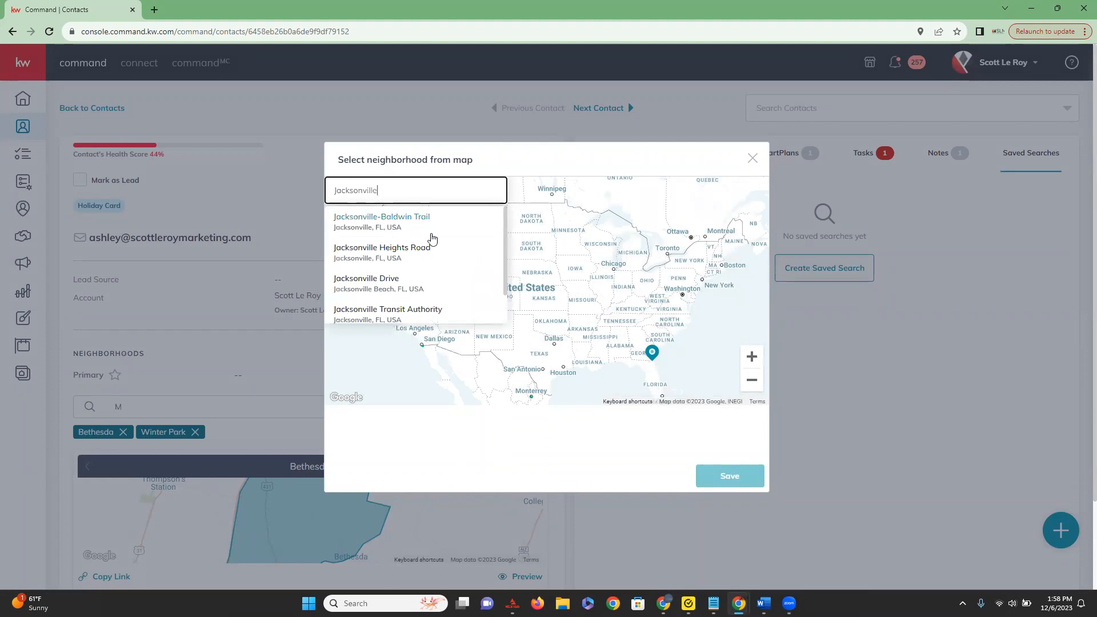
left_click(436, 280)
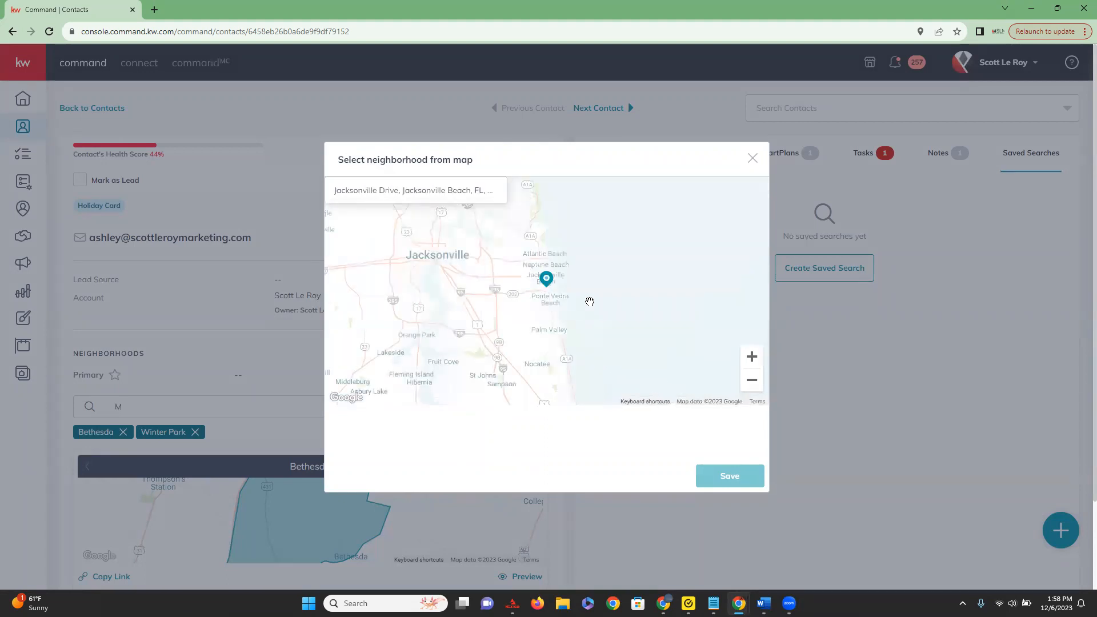
Select the S Jacksonville Beach, Jax Beach and South Beach Park areas on the neighborhood map.
scroll(558, 301, "up", 2)
left_click(757, 361)
left_click(758, 361)
left_click_drag(523, 300, 525, 372)
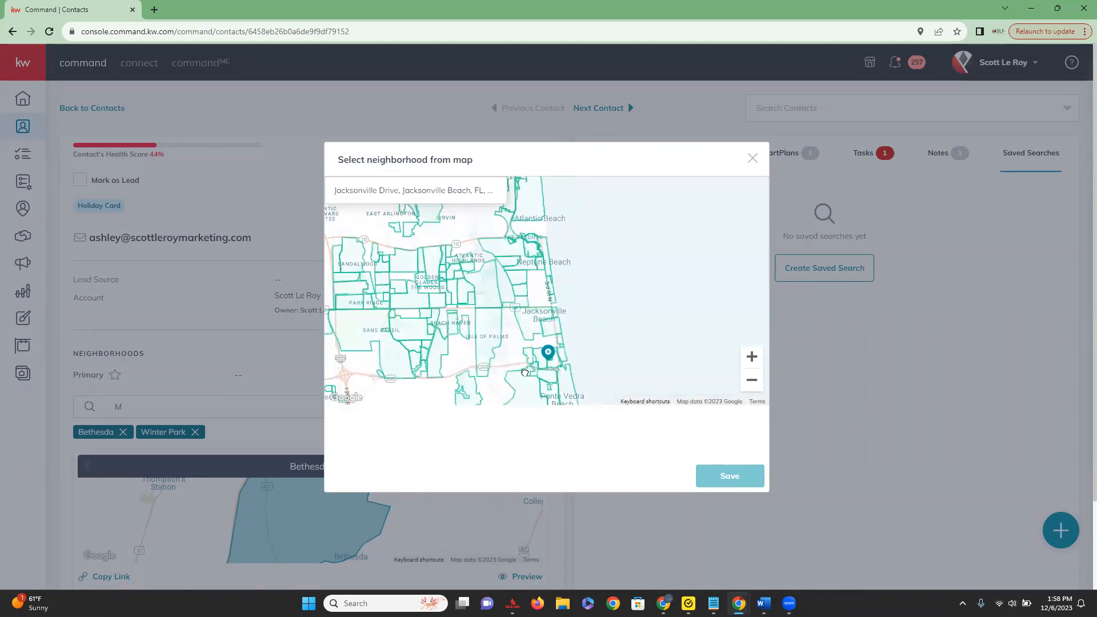
left_click(752, 356)
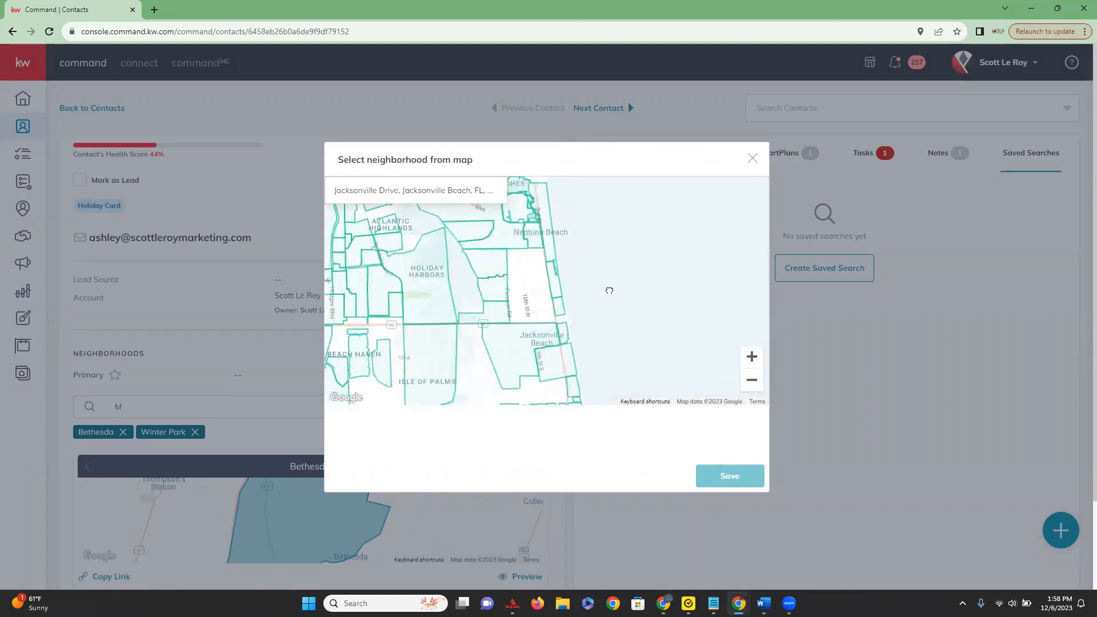
left_click_drag(610, 291, 656, 243)
left_click_drag(650, 292, 657, 217)
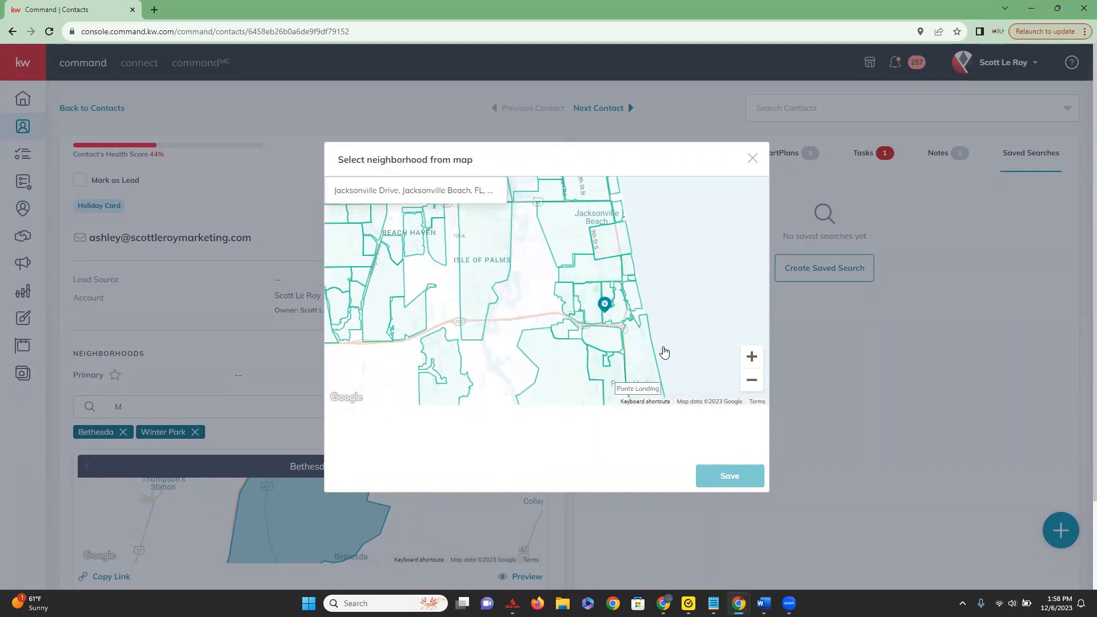
left_click(613, 246)
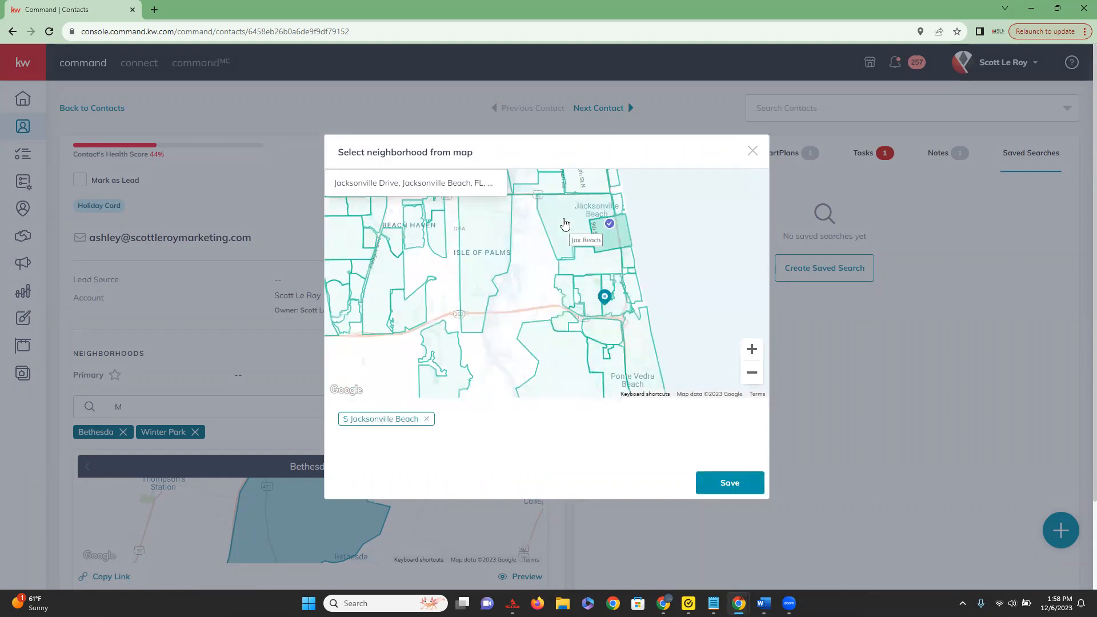
left_click(564, 224)
left_click(576, 271)
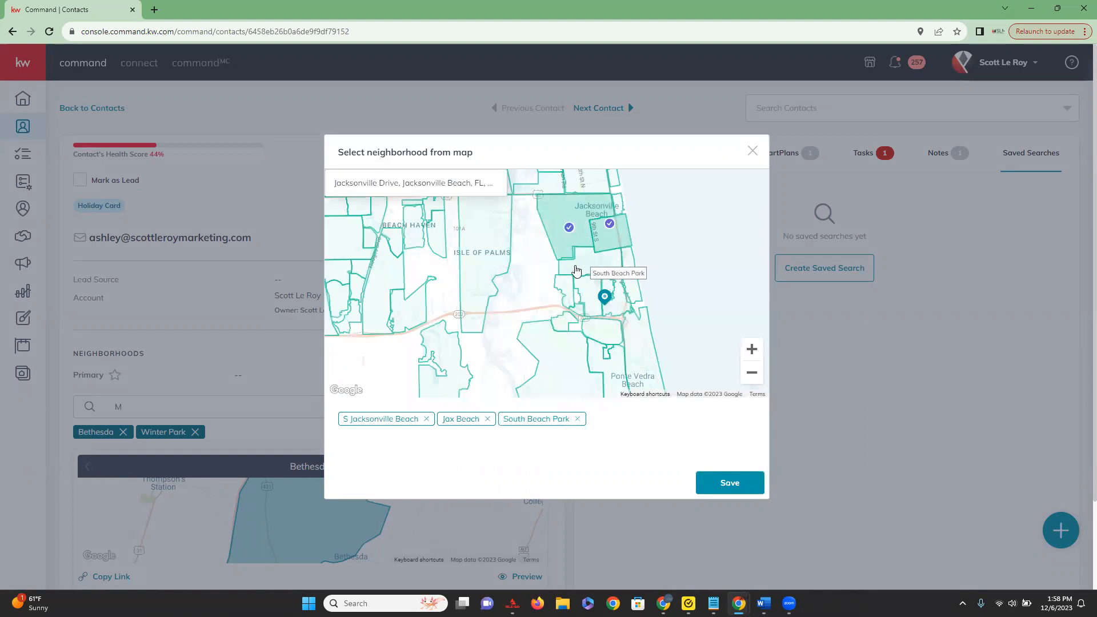
Add The Sanctuary, South Beach, Ocean Dr, Atlantic Shores and Marsh Landing to the map selection.
left_click(569, 287)
left_click(592, 291)
left_click(633, 255)
left_click(632, 282)
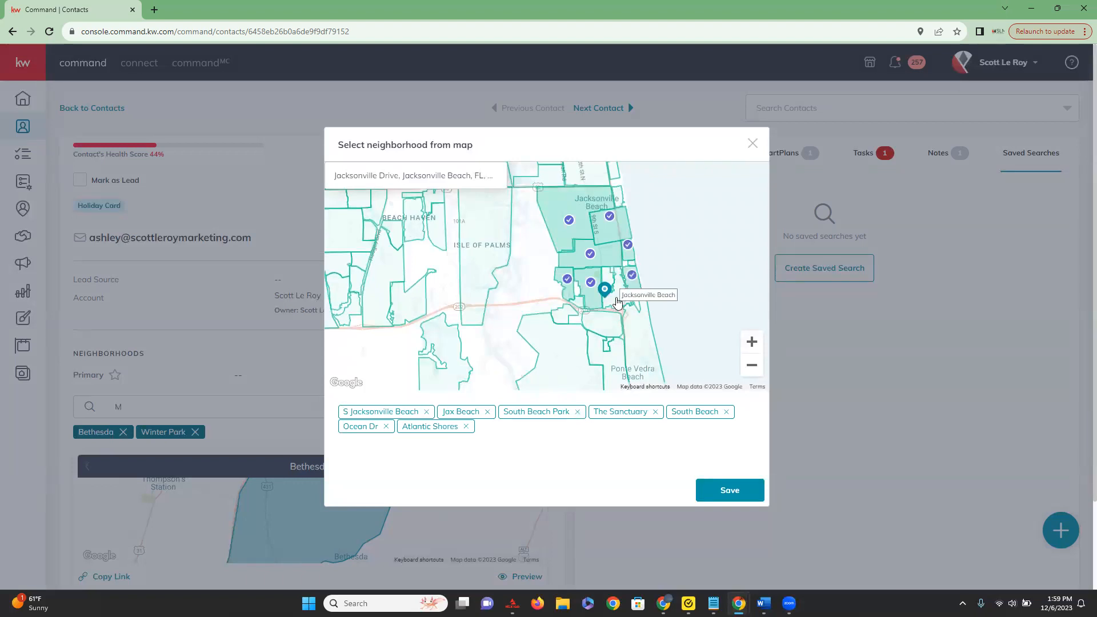
left_click(600, 325)
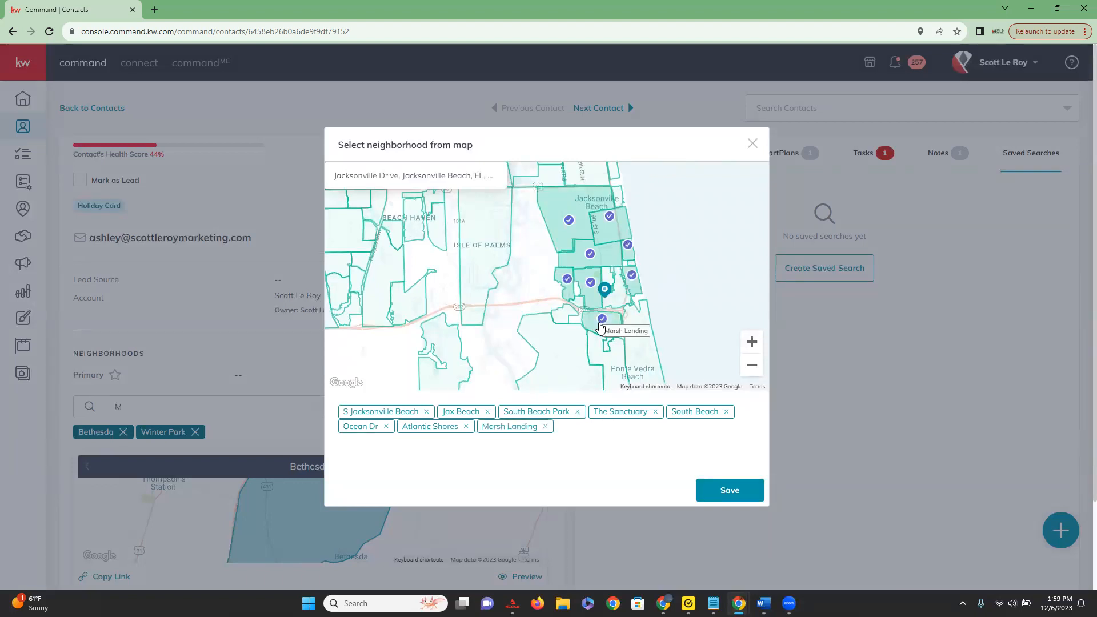
Deselect Jax Beach, save the chosen neighborhoods to the contact, and look over the profile's neighborhood section.
left_click(583, 205)
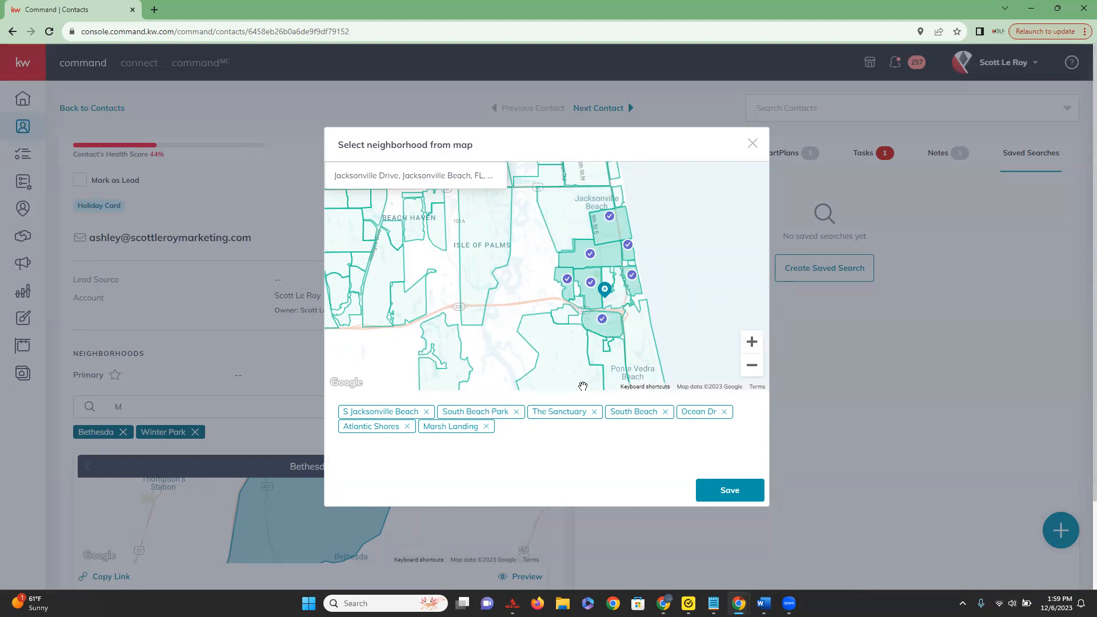
left_click(727, 491)
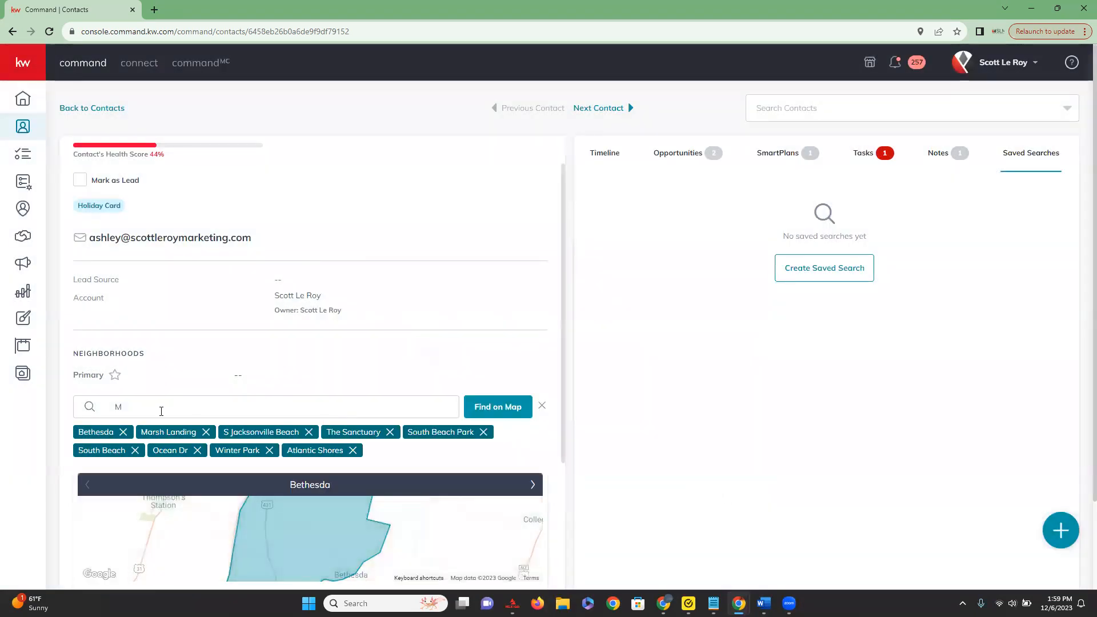
scroll(162, 413, "down", 2)
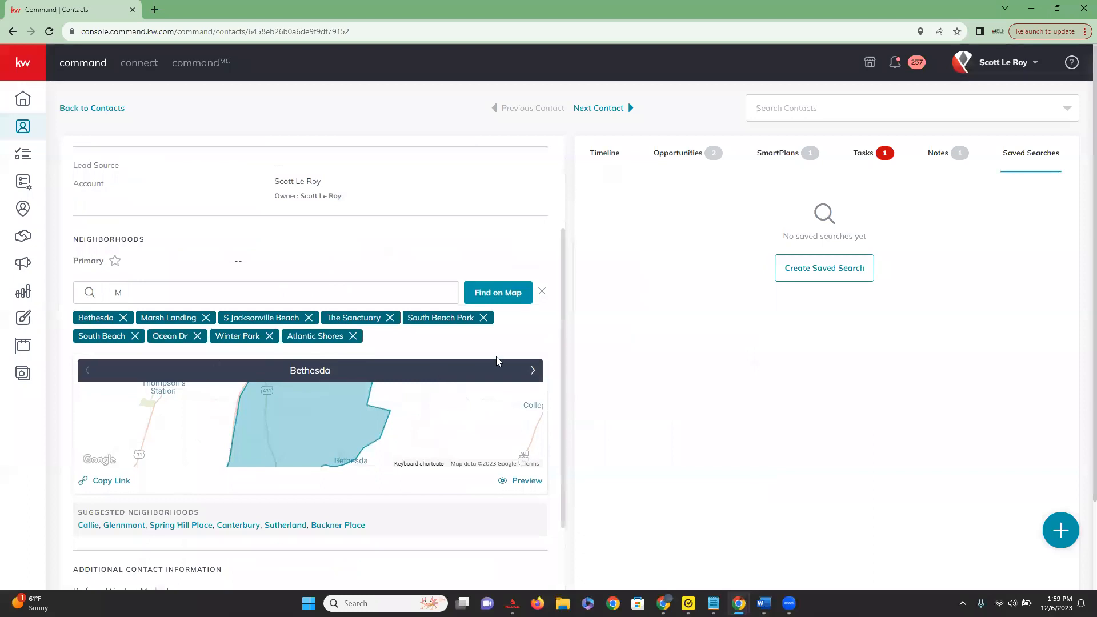
scroll(448, 350, "down", 4)
scroll(437, 483, "down", 1)
scroll(438, 486, "up", 7)
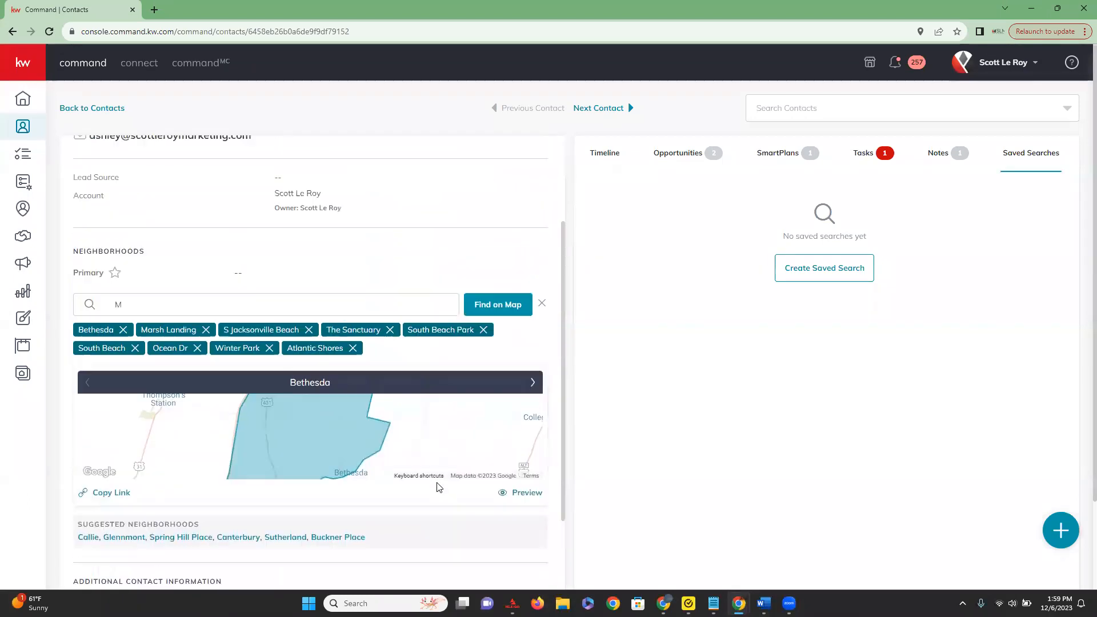